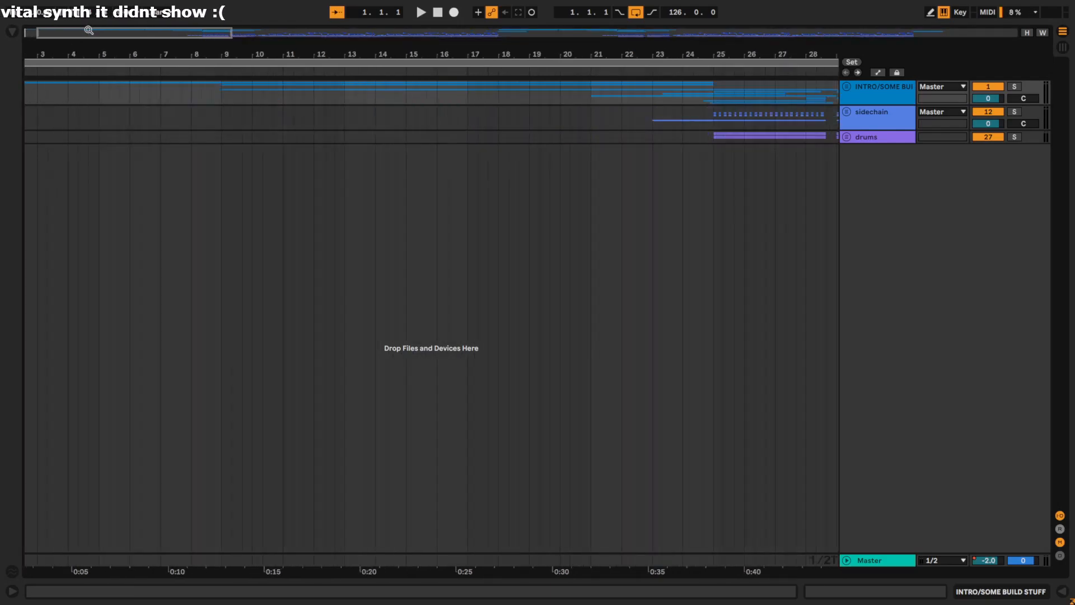
Step: Show the full arrangement and play it from bar 1 through the first drop to about bar 65
scroll(123, 107, down, 8)
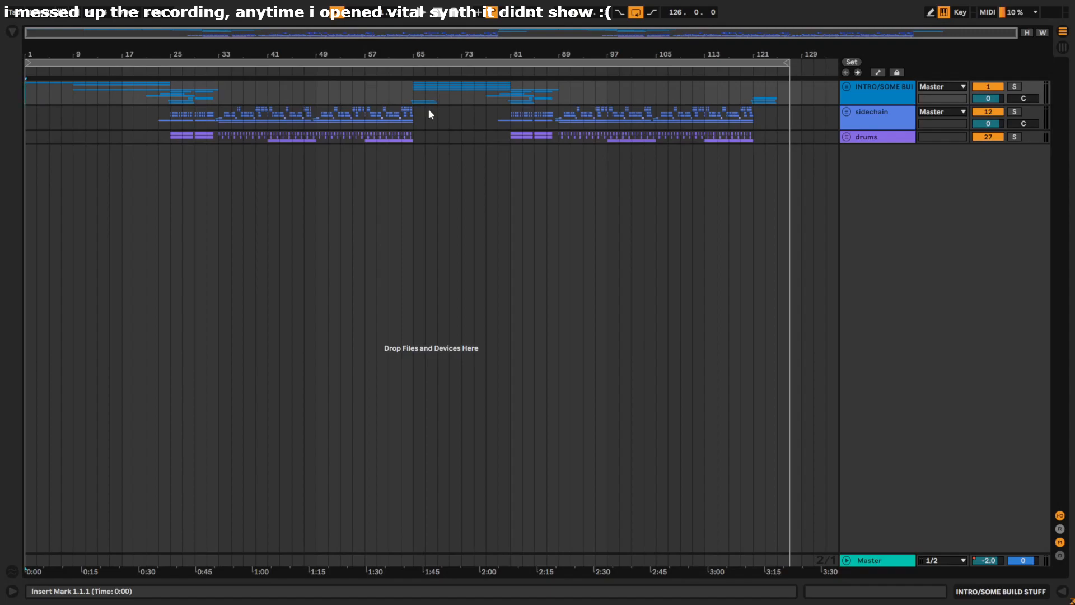
key(space)
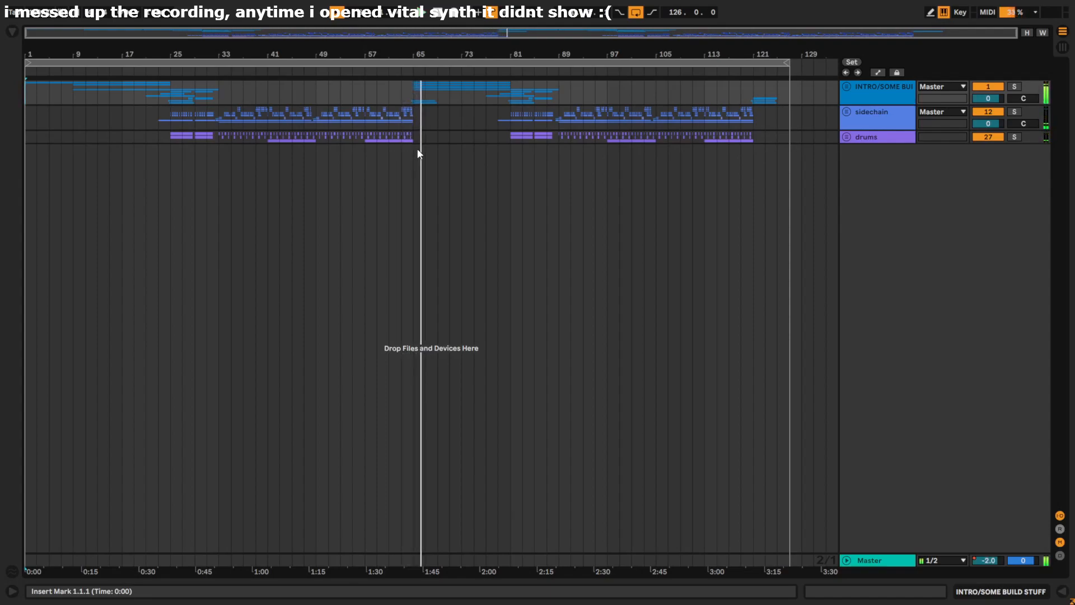
key(space)
Step: Unfold the INTRO/SOME BUILD STUFF group and look over its Vital and Oversampled tracks
click(847, 88)
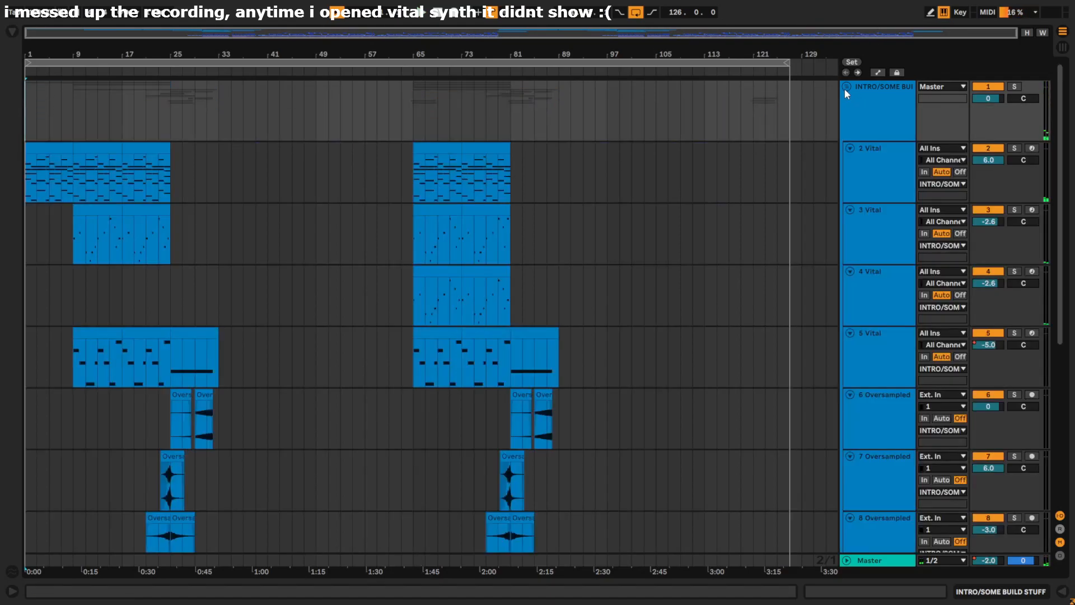
scroll(99, 215, down, 5)
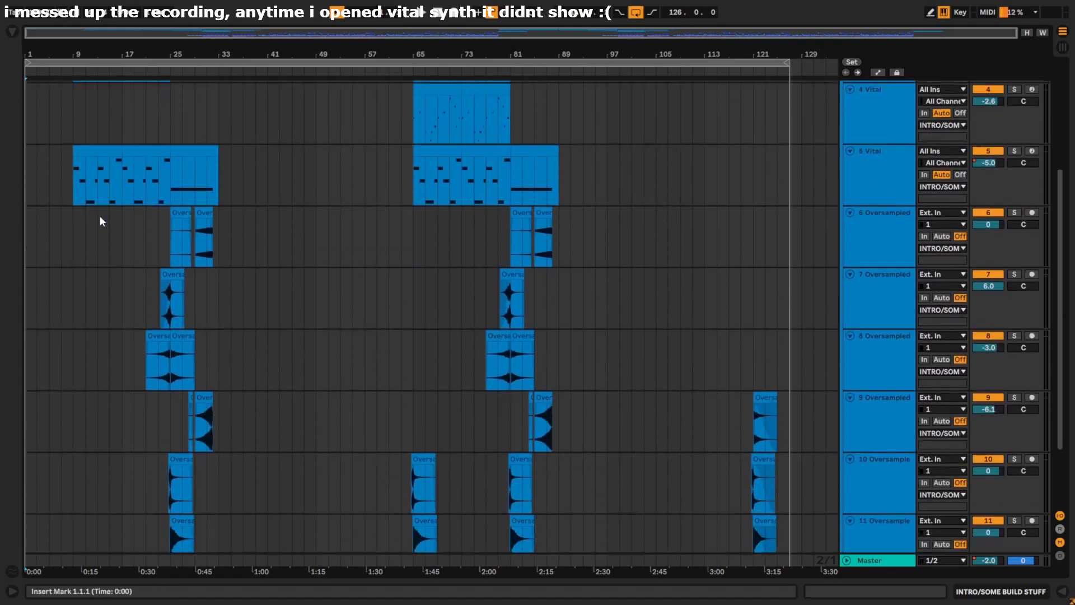
scroll(103, 222, up, 5)
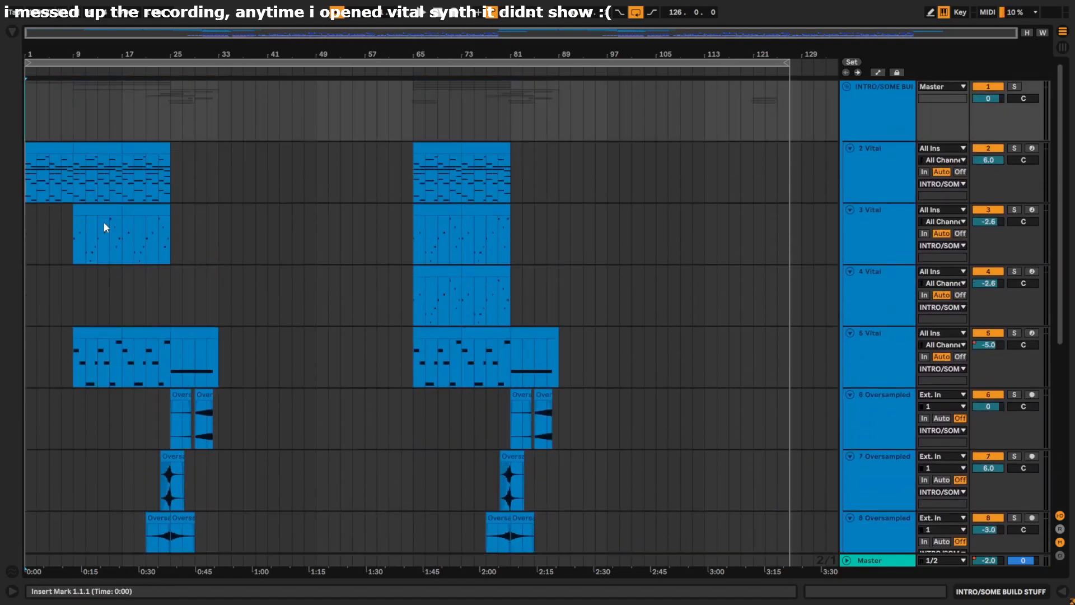
scroll(806, 315, down, 6)
scroll(344, 343, down, 2)
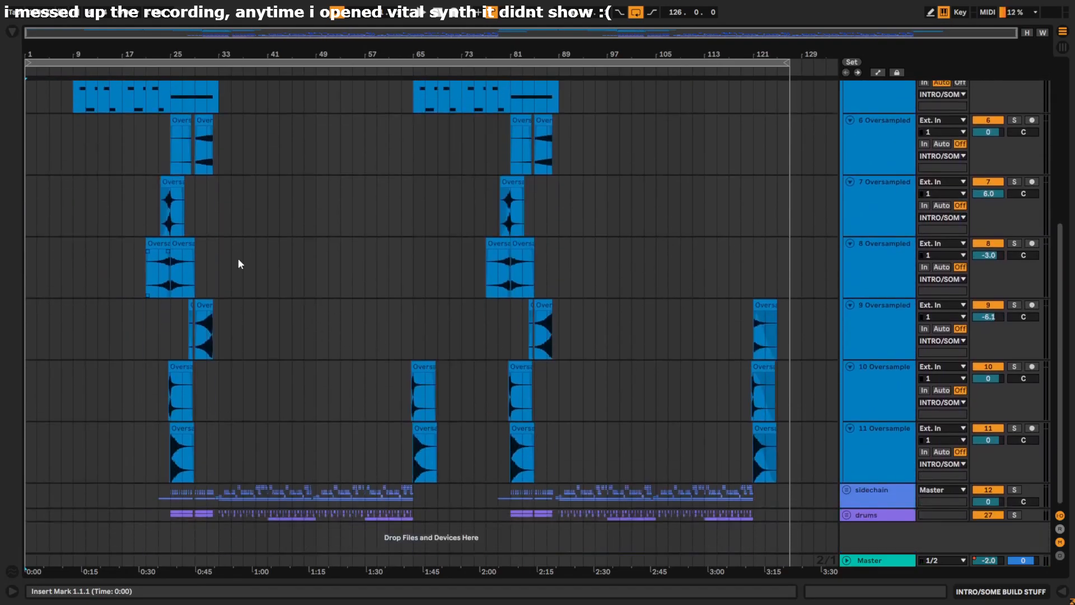
drag(221, 513, 151, 3)
click(113, 151)
scroll(155, 166, up, 7)
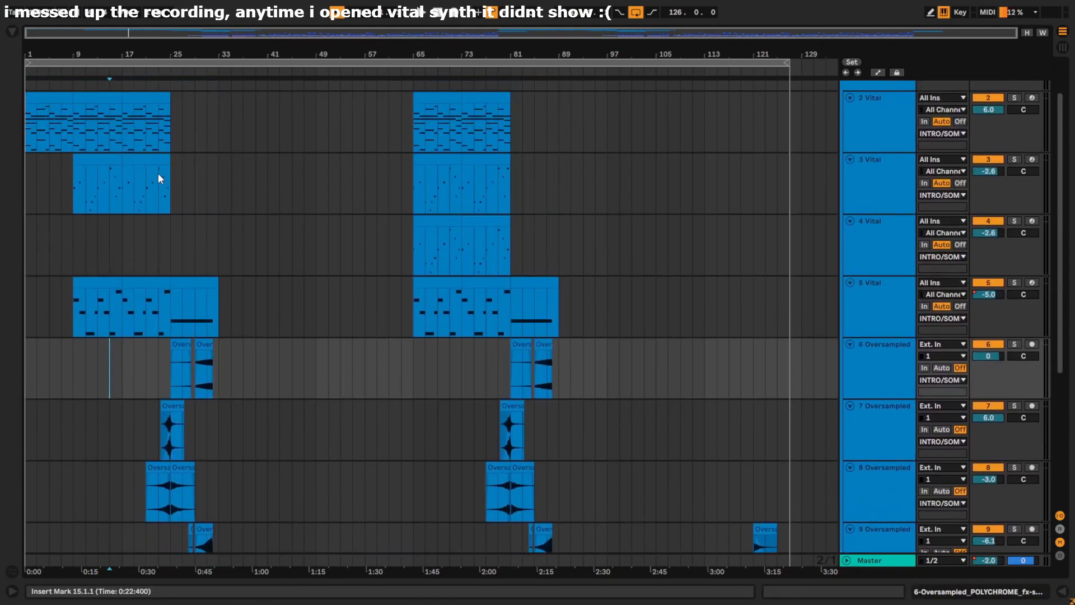
Step: Open the first chord clip on the 2 Vital track in an enlarged piano roll, examine its notes, and return to the arrangement
click(27, 181)
scroll(28, 178, up, 5)
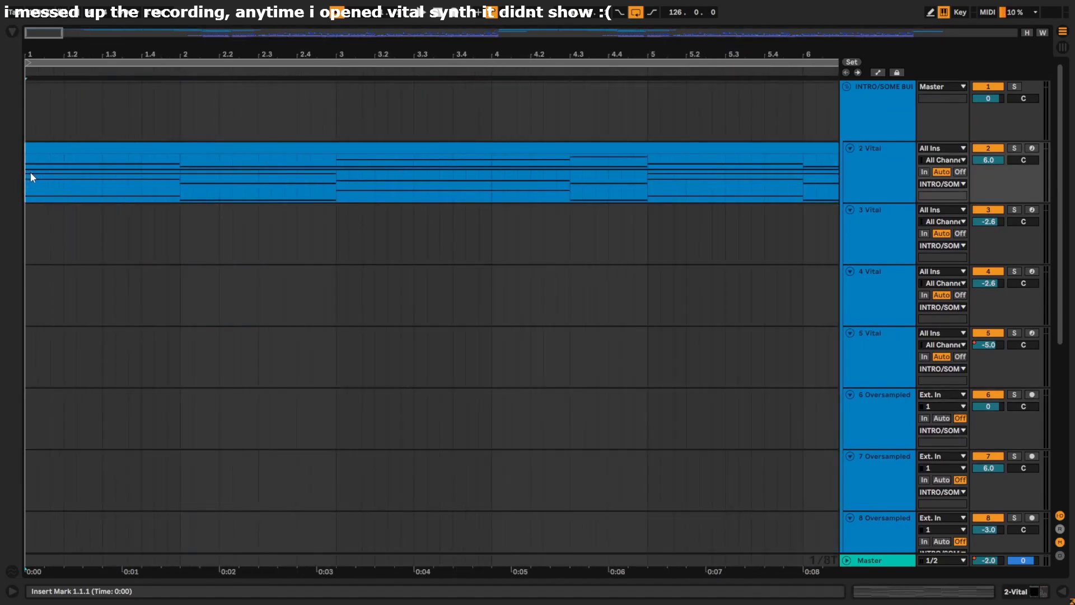
scroll(92, 200, down, 6)
double_click(66, 150)
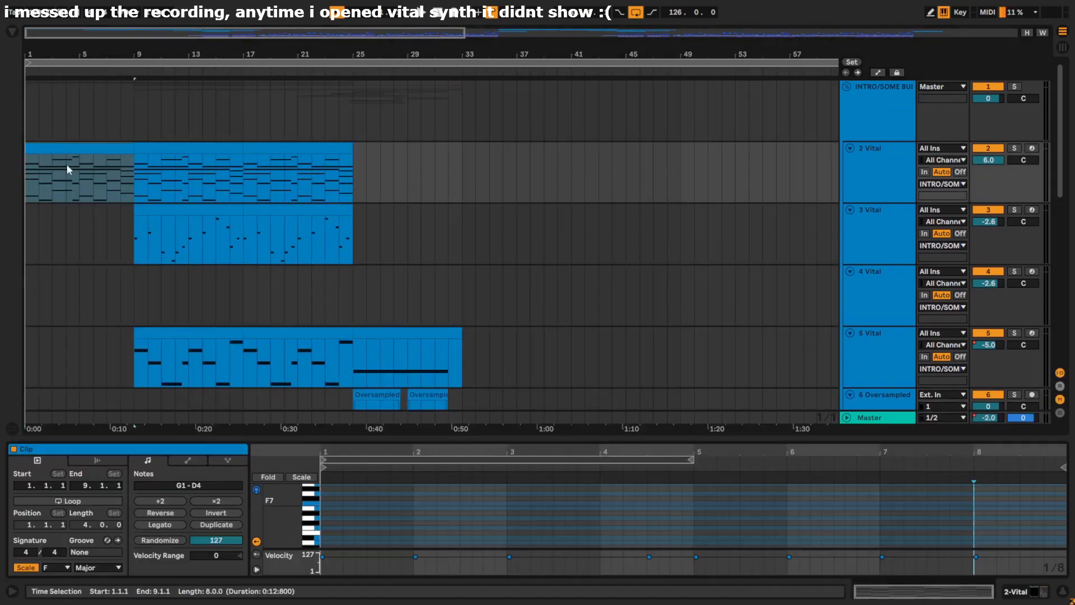
drag(281, 441, 305, 114)
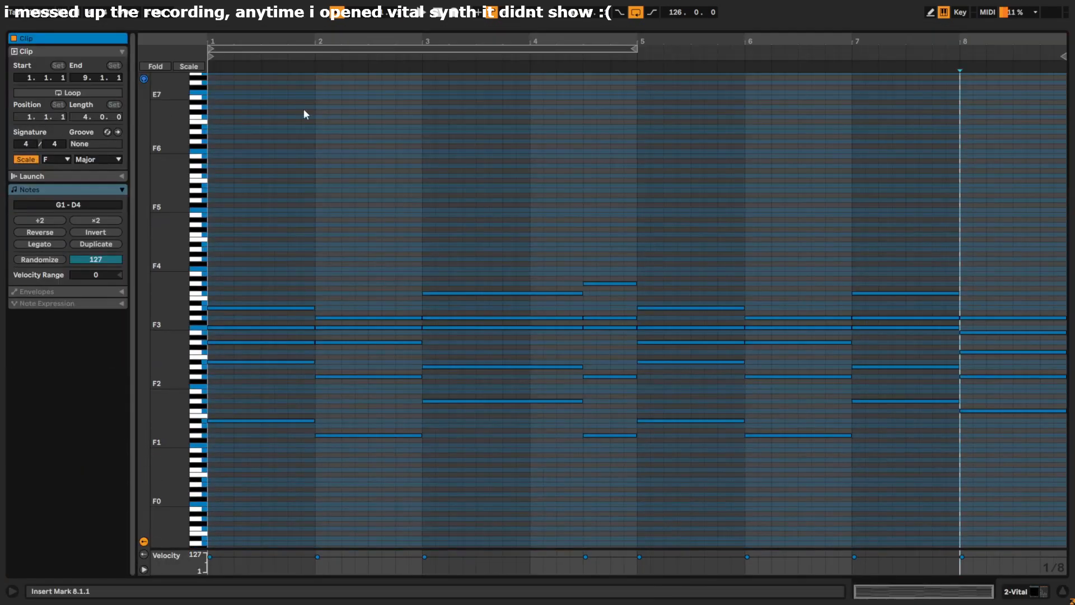
click(209, 286)
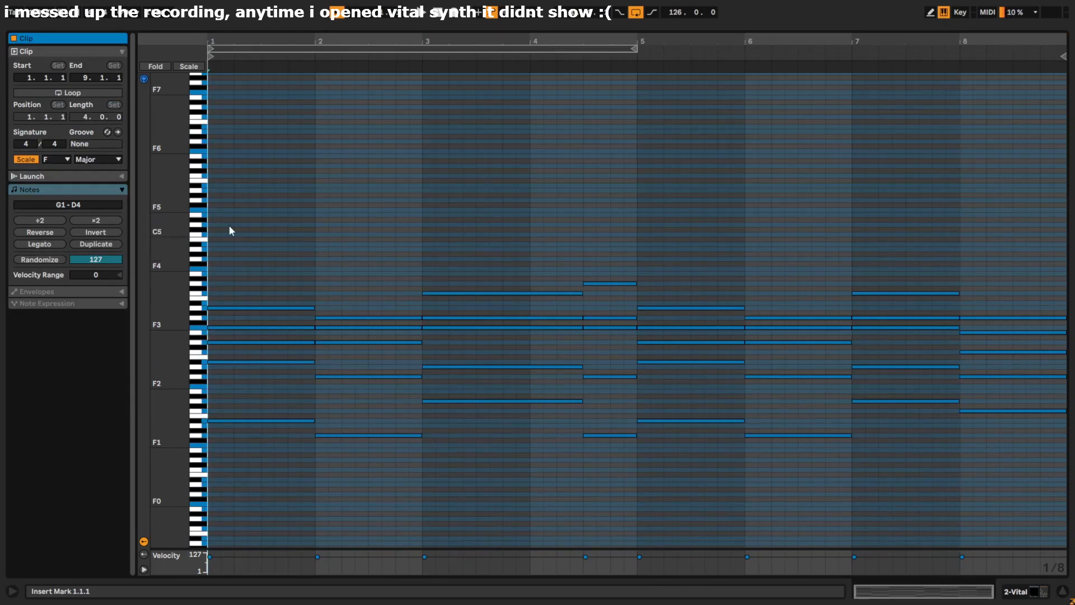
drag(271, 26, 271, 577)
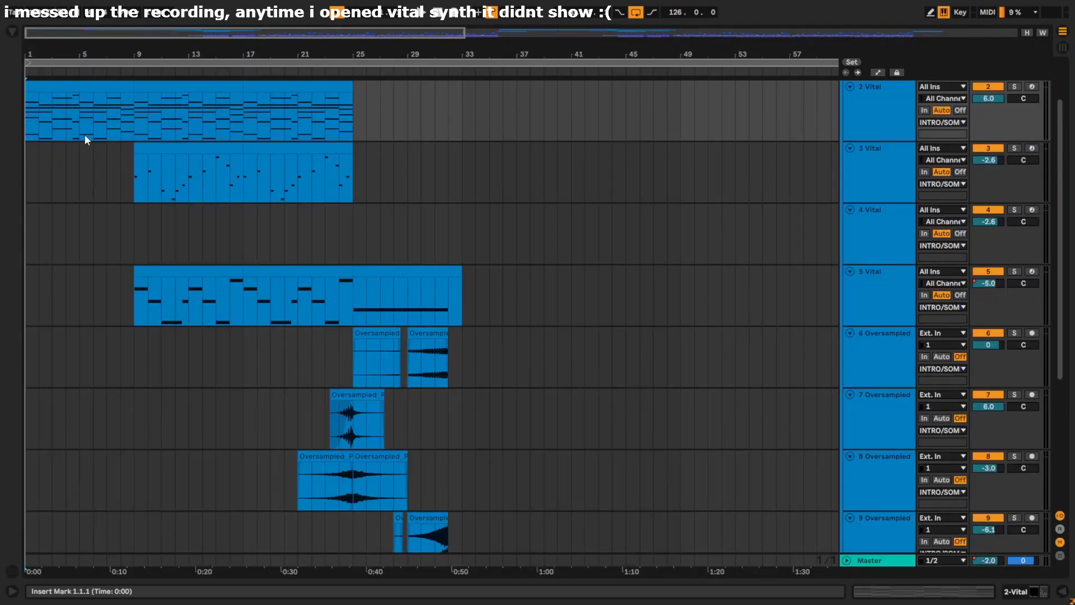
scroll(372, 210, up, 2)
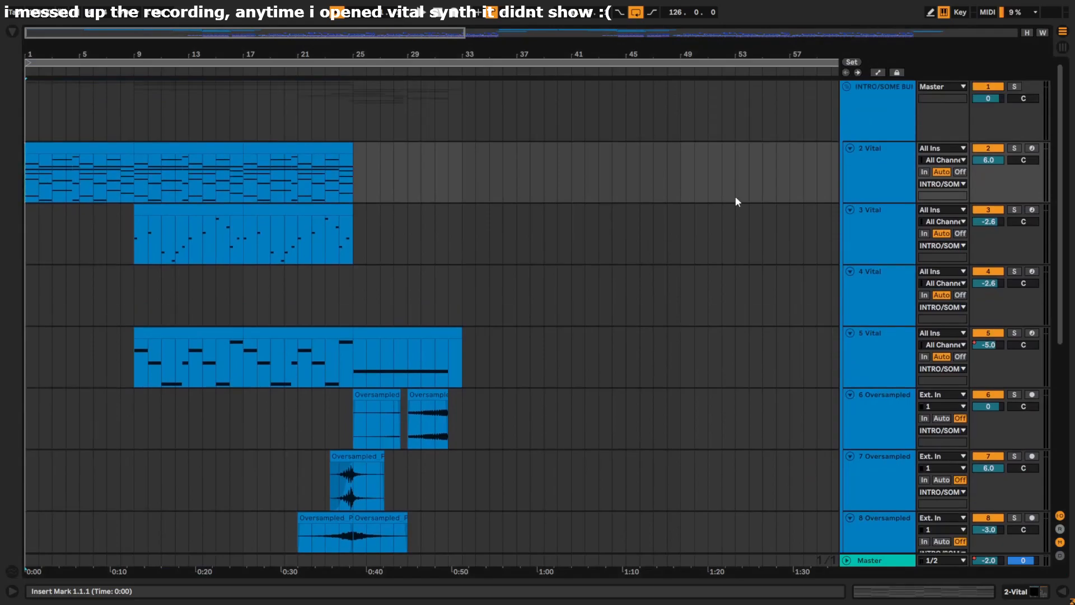
Step: Show the 2 Vital track's device chain and expand its Audio Effect Rack to display the chain list and devices
double_click(870, 170)
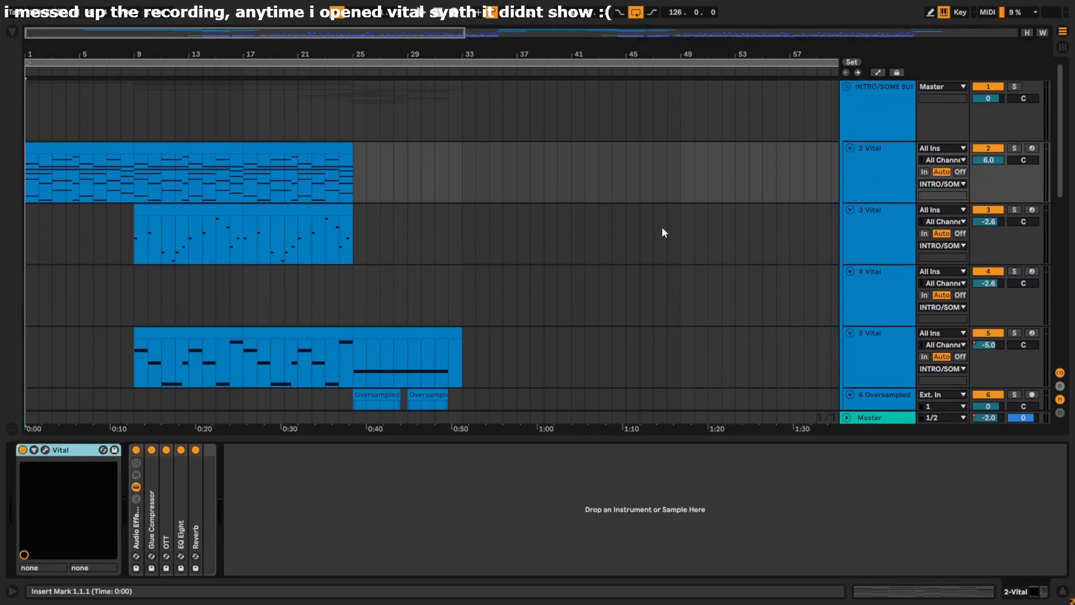
click(213, 532)
double_click(137, 539)
double_click(138, 539)
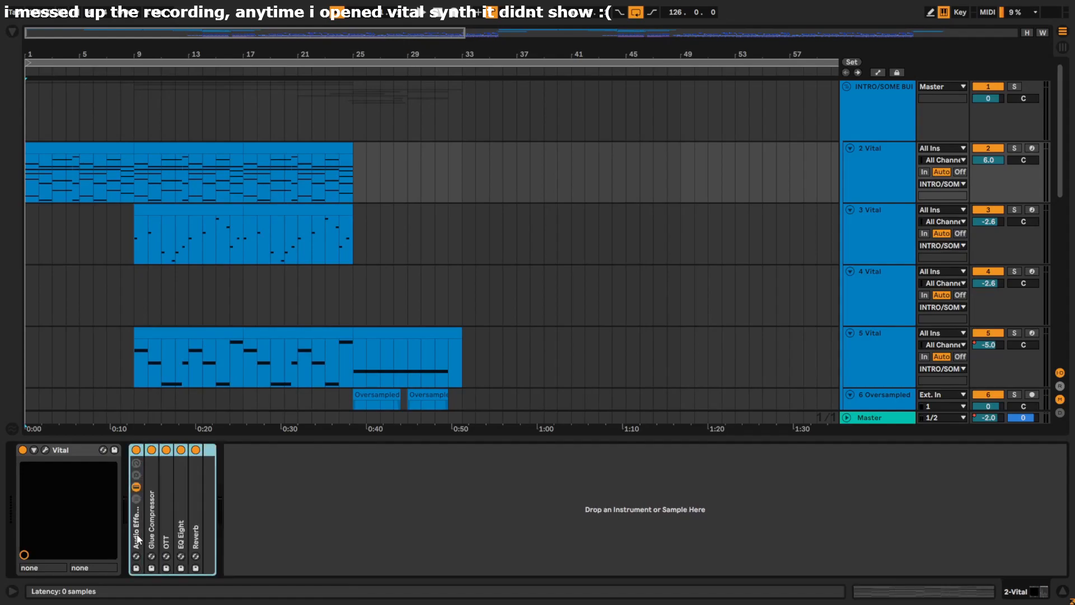
click(136, 498)
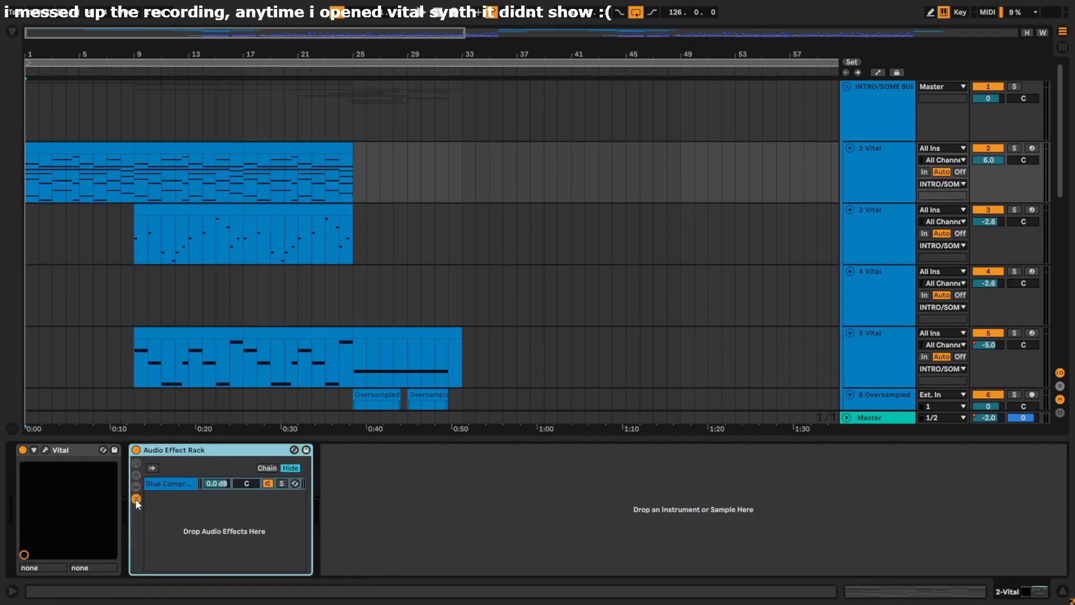
click(137, 487)
Step: Unfold the Glue Compressor, OTT, EQ Eight and Reverb in the rack to examine their settings
double_click(324, 503)
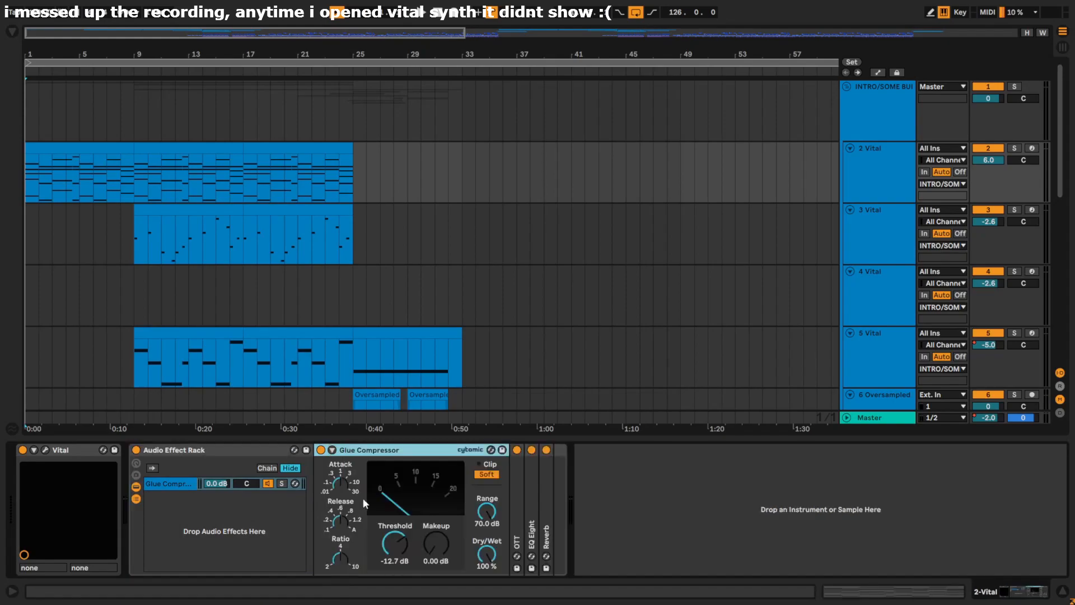
double_click(517, 485)
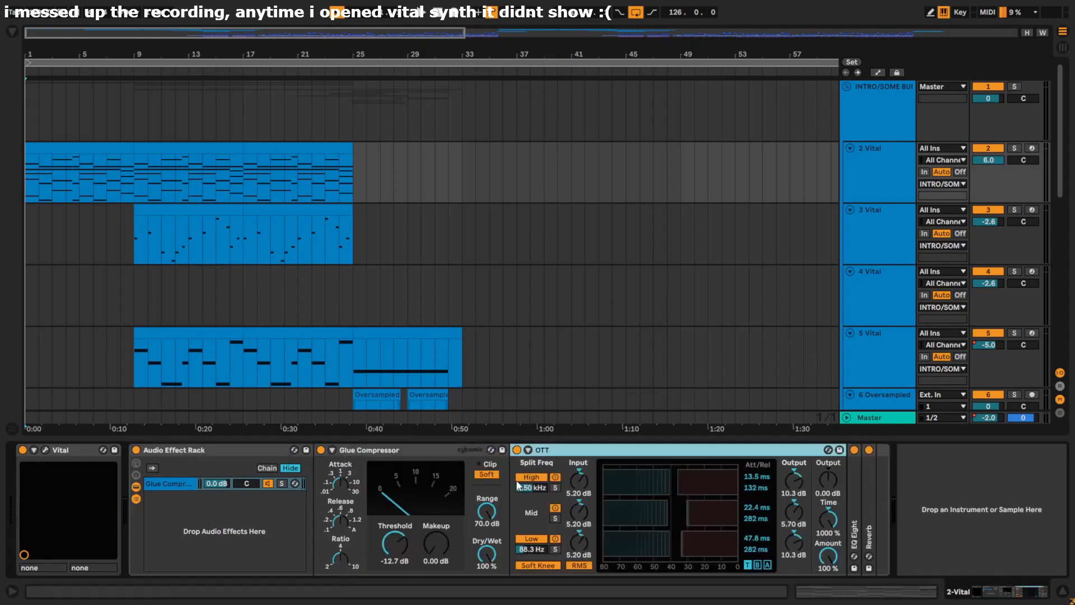
double_click(854, 509)
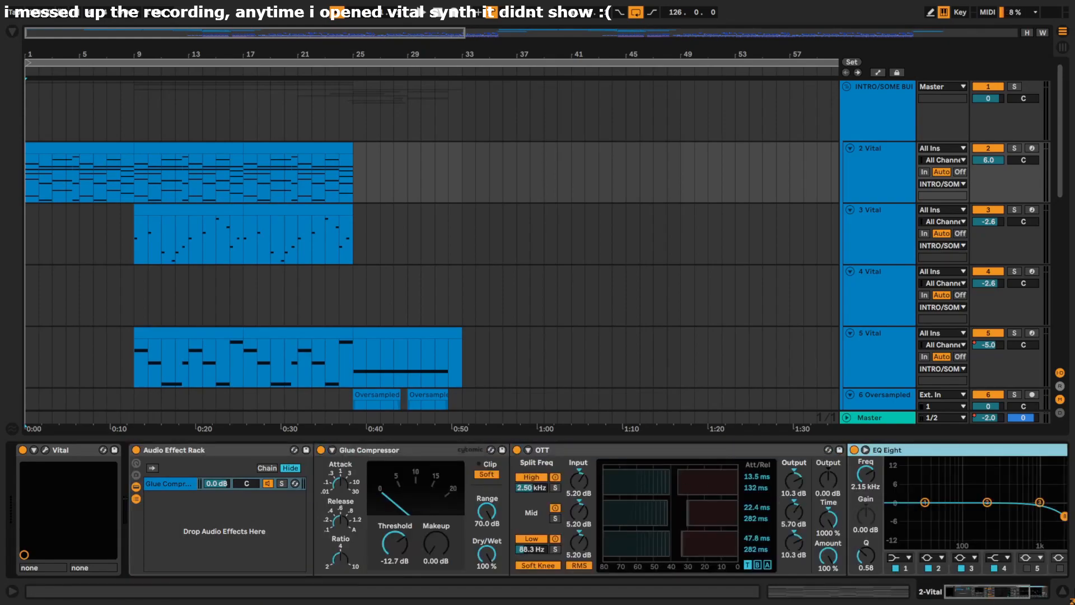
drag(1020, 595, 1070, 583)
double_click(973, 502)
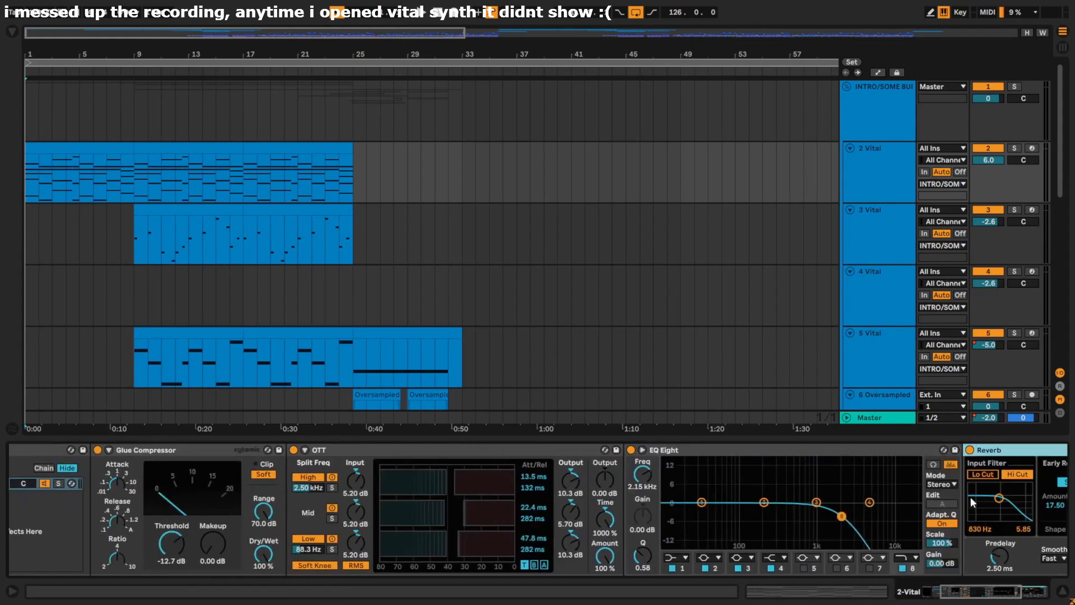
drag(967, 589, 924, 591)
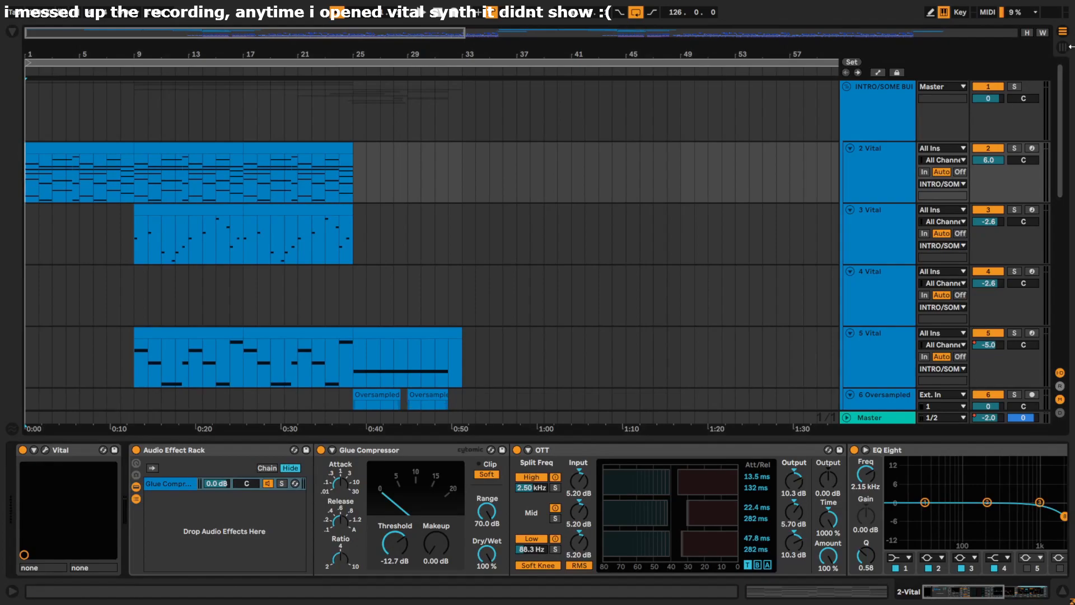
Step: Solo the 2 Vital track and play its chords from the start
click(1014, 148)
key(space)
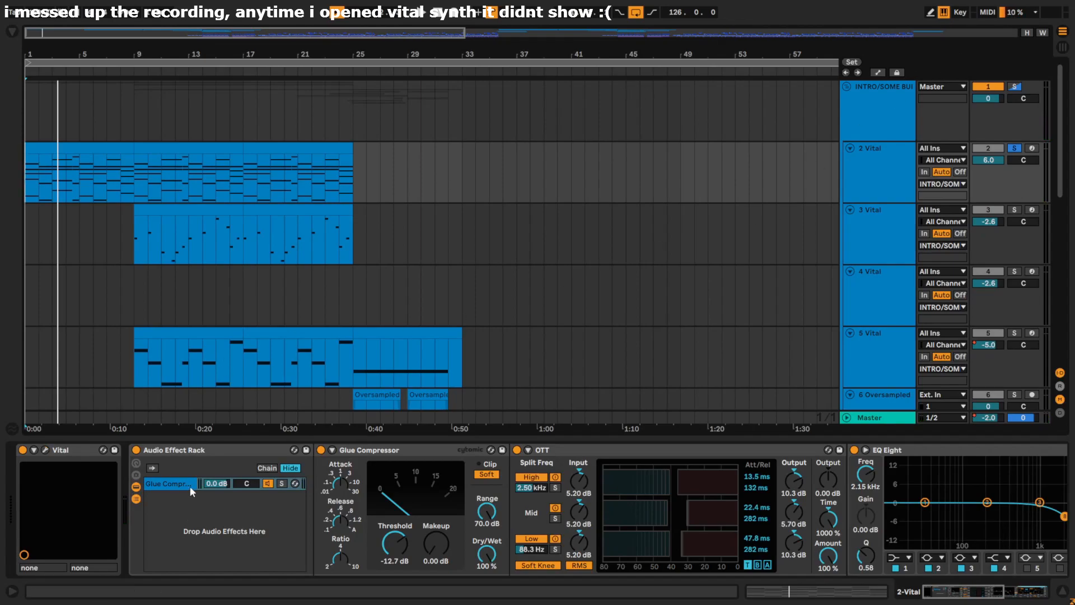
click(220, 539)
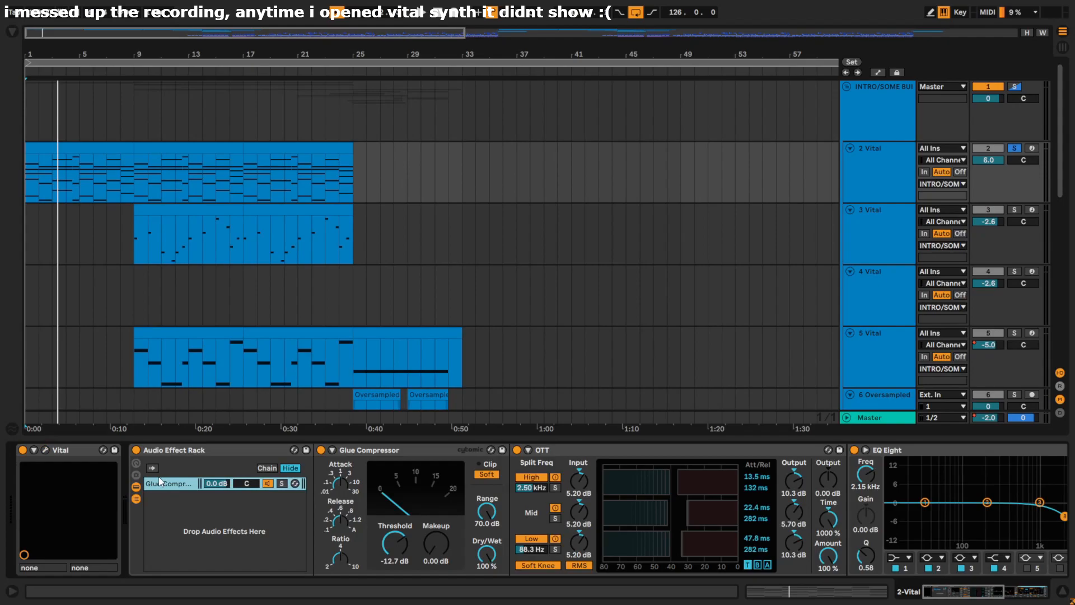
Step: Compare the chords with the Audio Effect Rack bypassed and re-enabled during playback
click(136, 451)
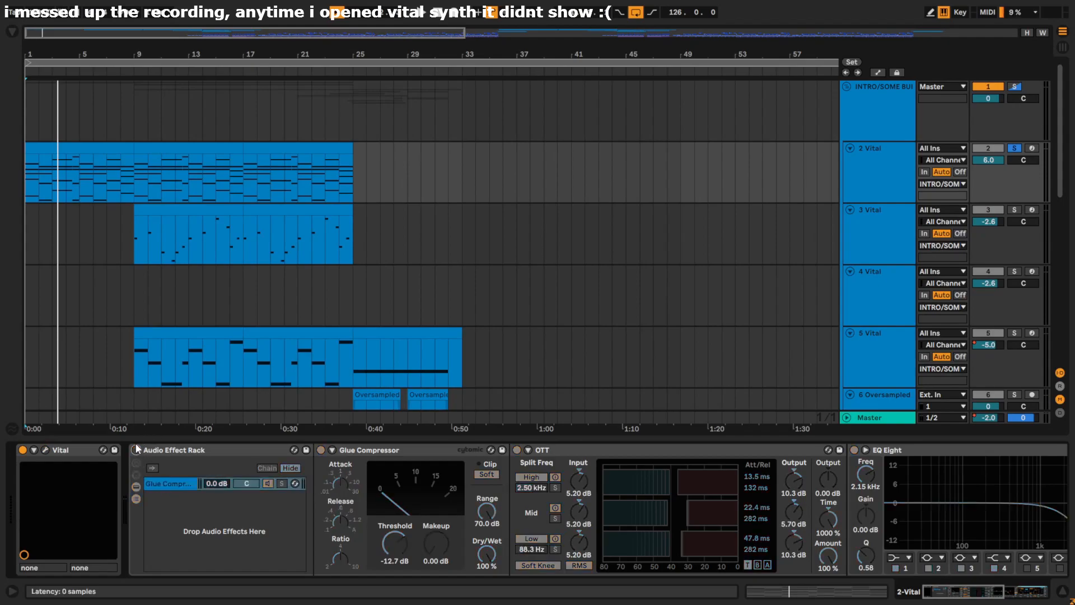
key(space)
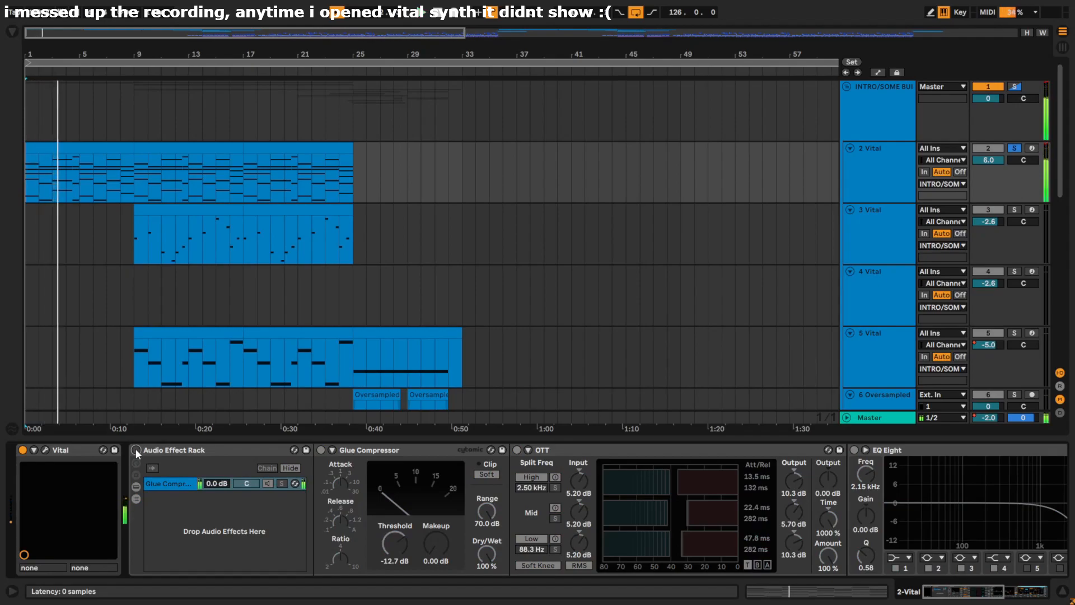
click(135, 450)
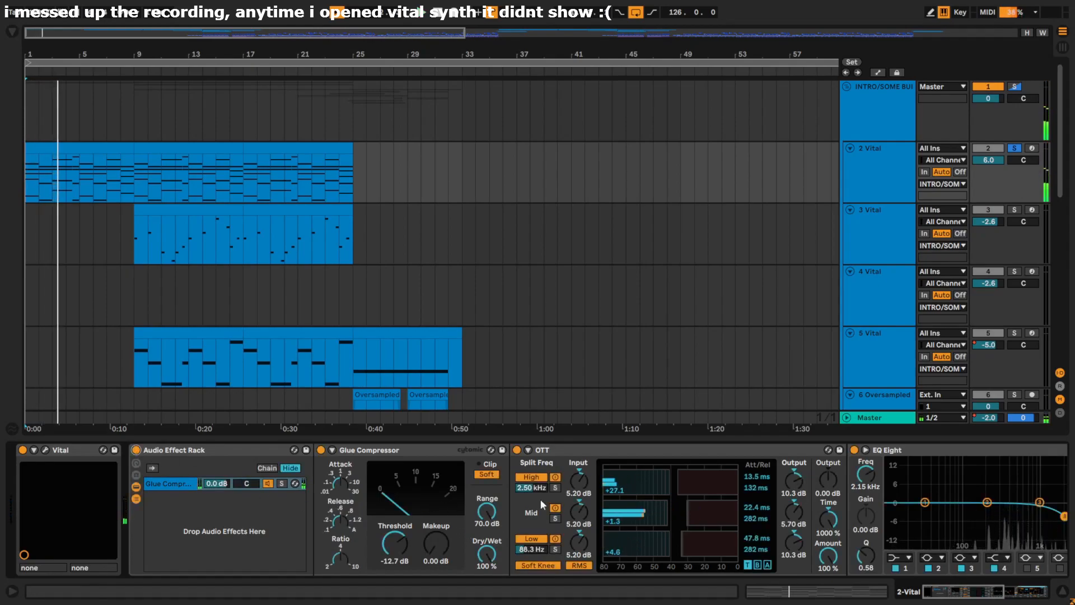
Step: Turn off the OTT, EQ Eight and Reverb, leaving only the Glue Compressor active in the rack
click(516, 450)
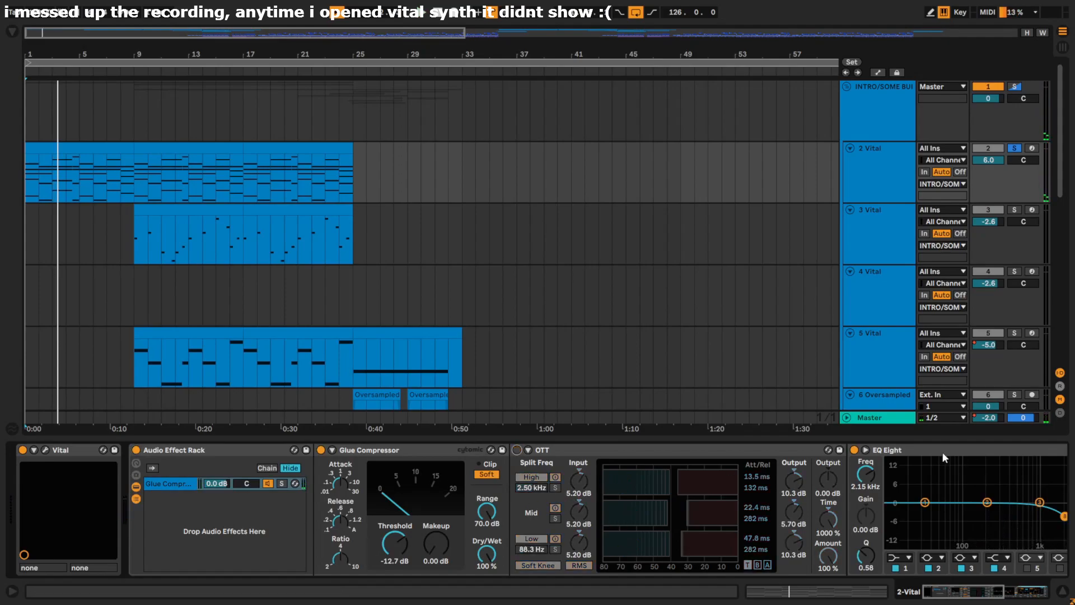
click(854, 449)
scroll(849, 476, down, 5)
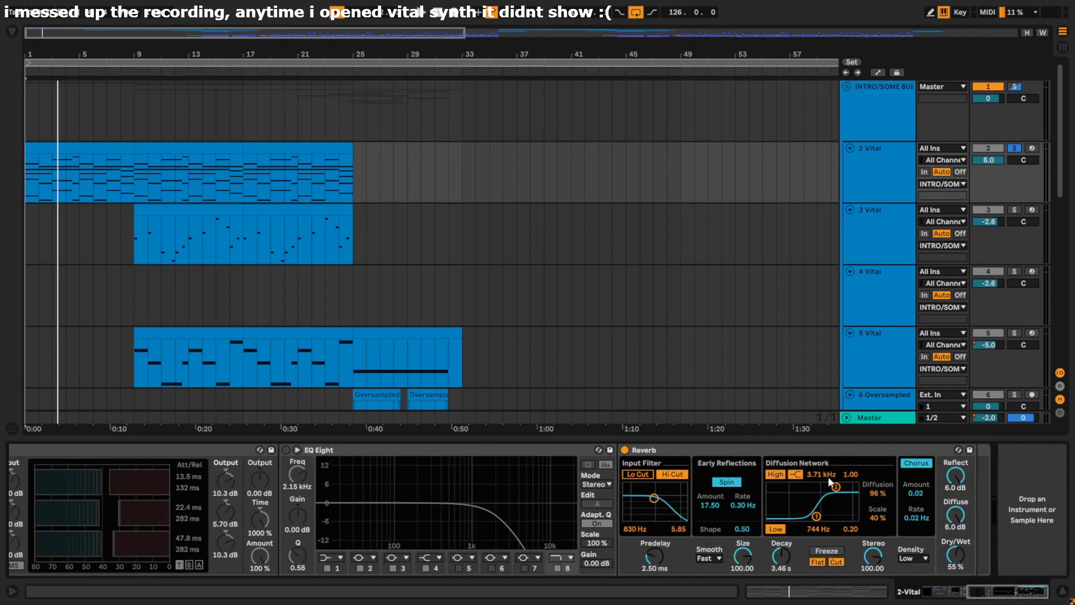
click(625, 449)
scroll(704, 532, up, 5)
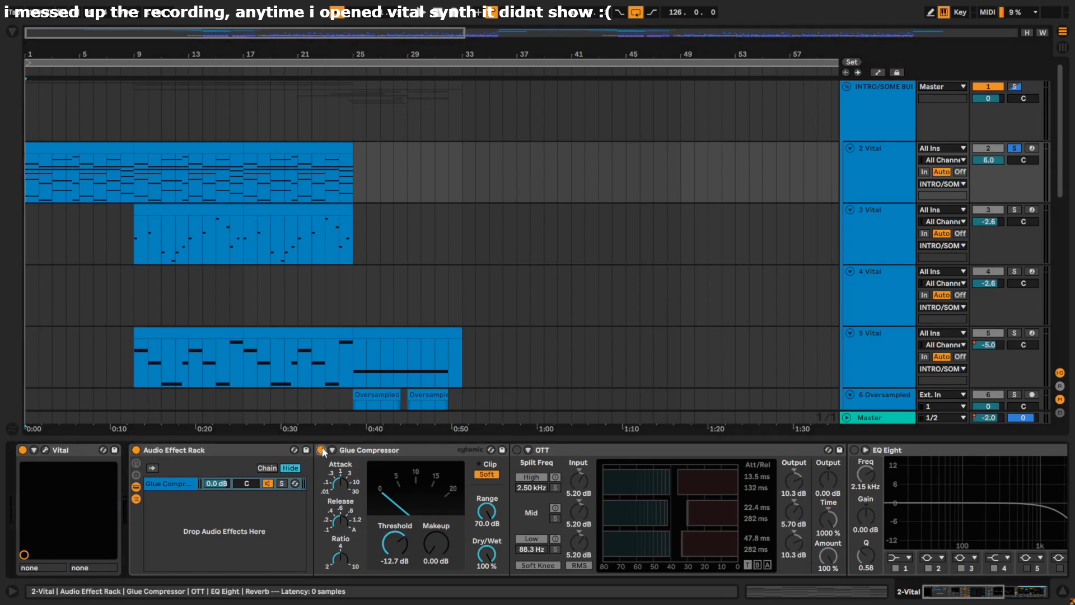
Step: Play the soloed chords with only the Glue Compressor active, turn OTT back on, and listen again
key(space)
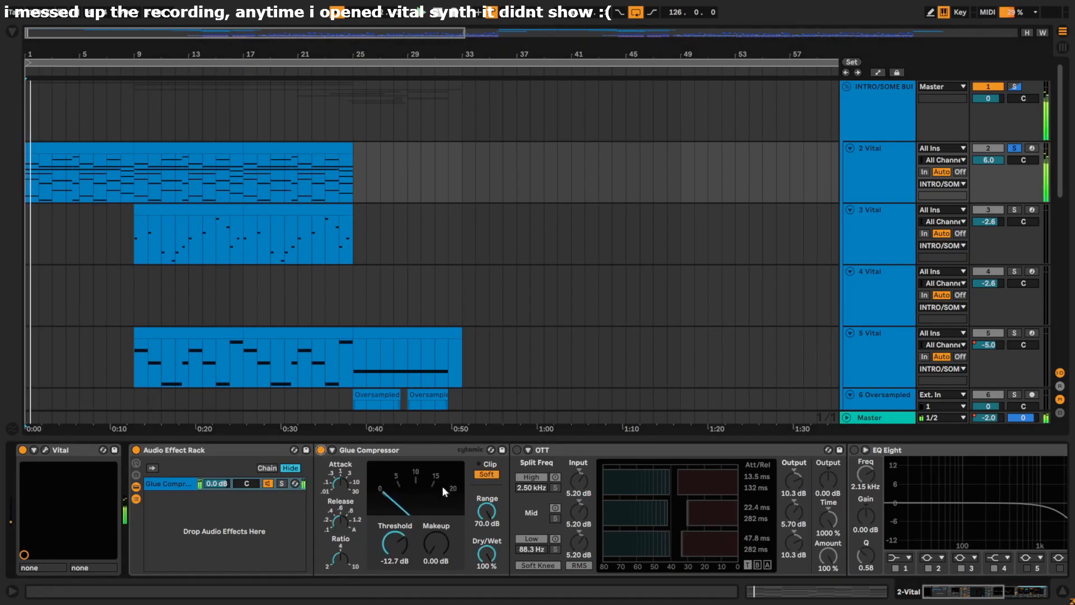
click(518, 451)
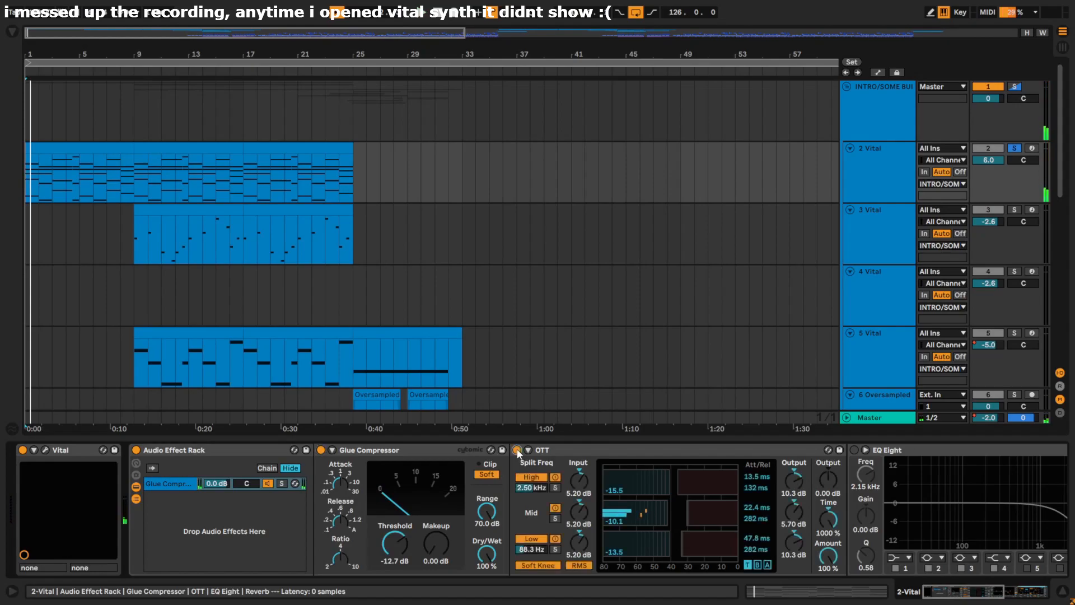
click(959, 597)
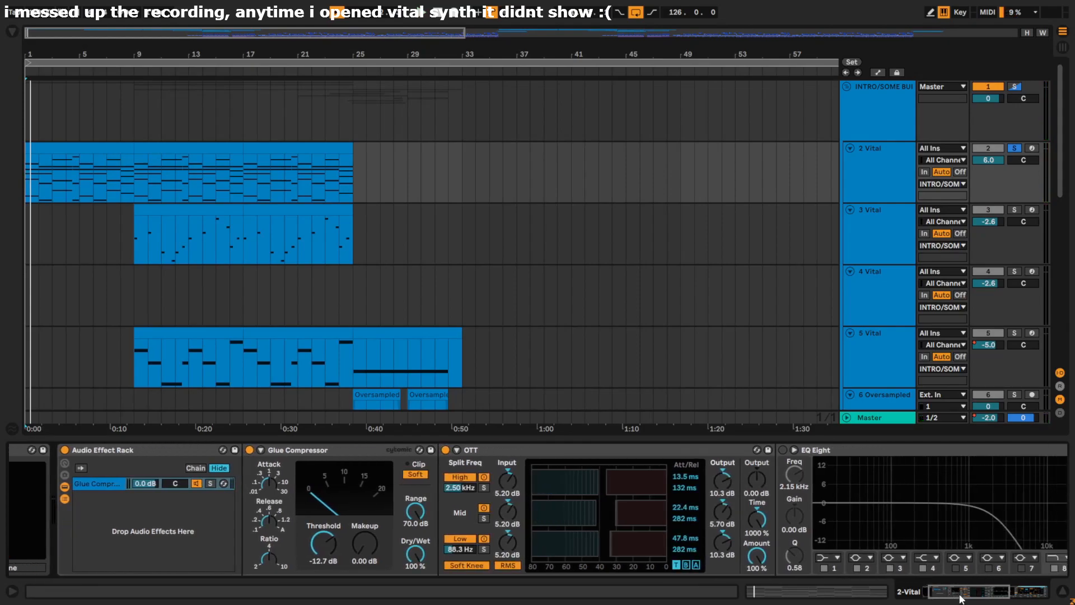
key(space)
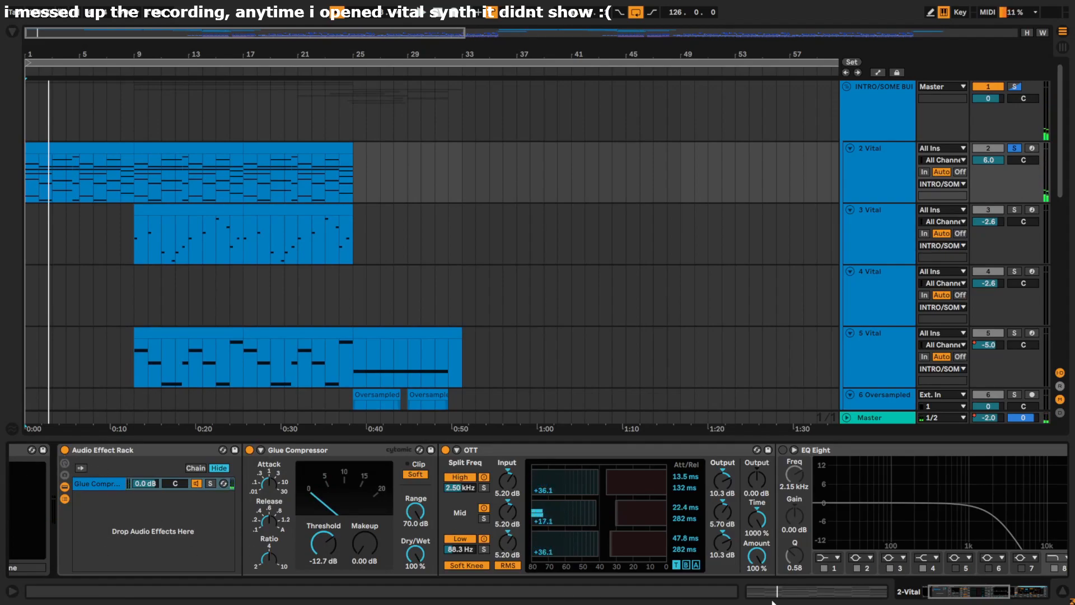
Step: Turn the EQ Eight in the 2 Vital rack back on and play the soloed chords through it
drag(968, 589, 961, 589)
click(46, 449)
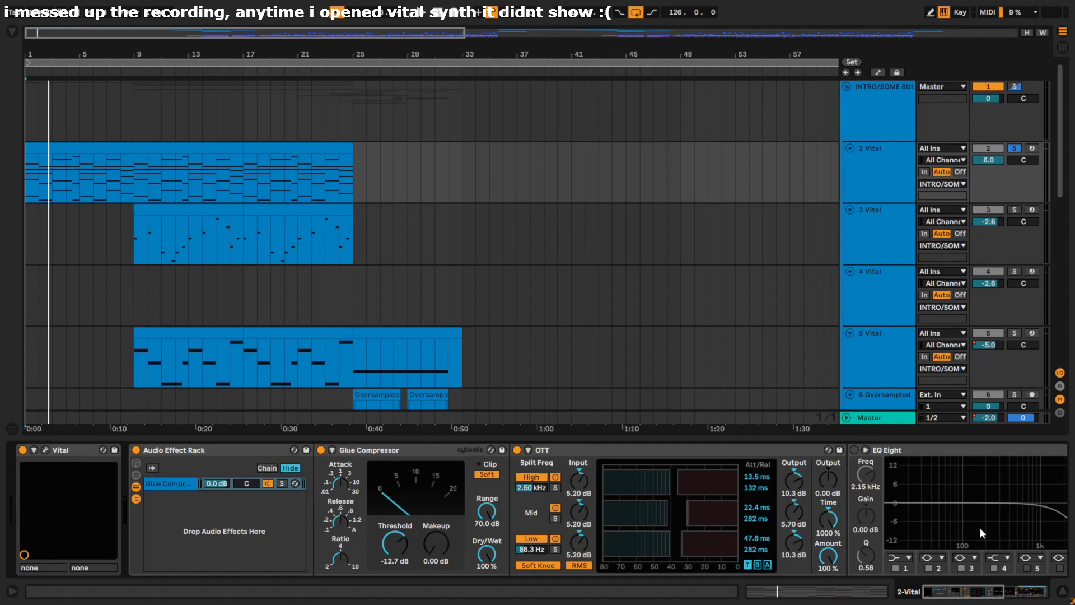
drag(967, 598, 1041, 598)
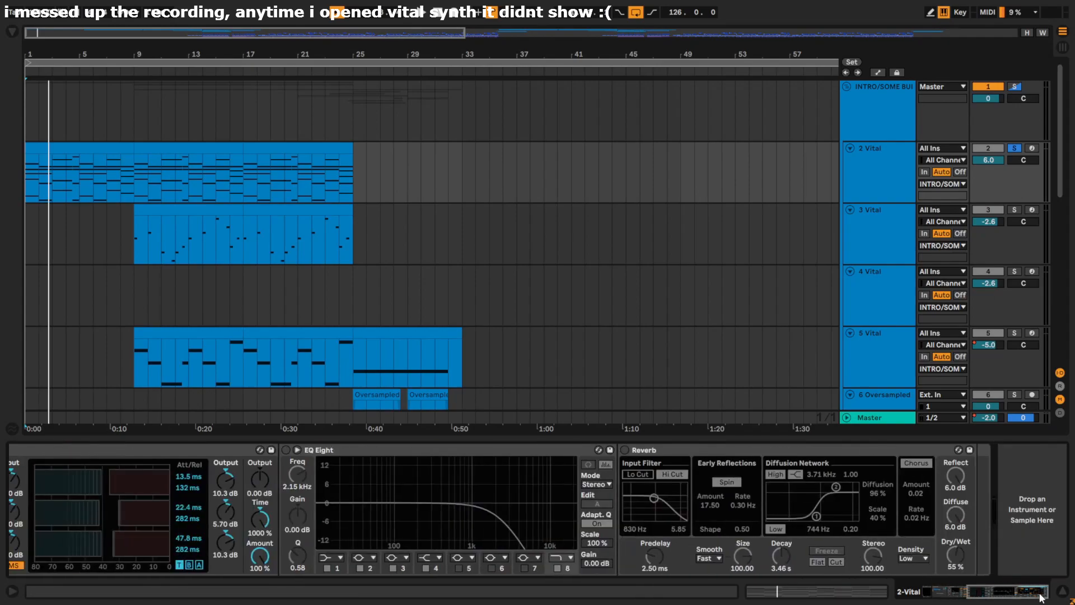
click(286, 451)
drag(1053, 599, 1026, 601)
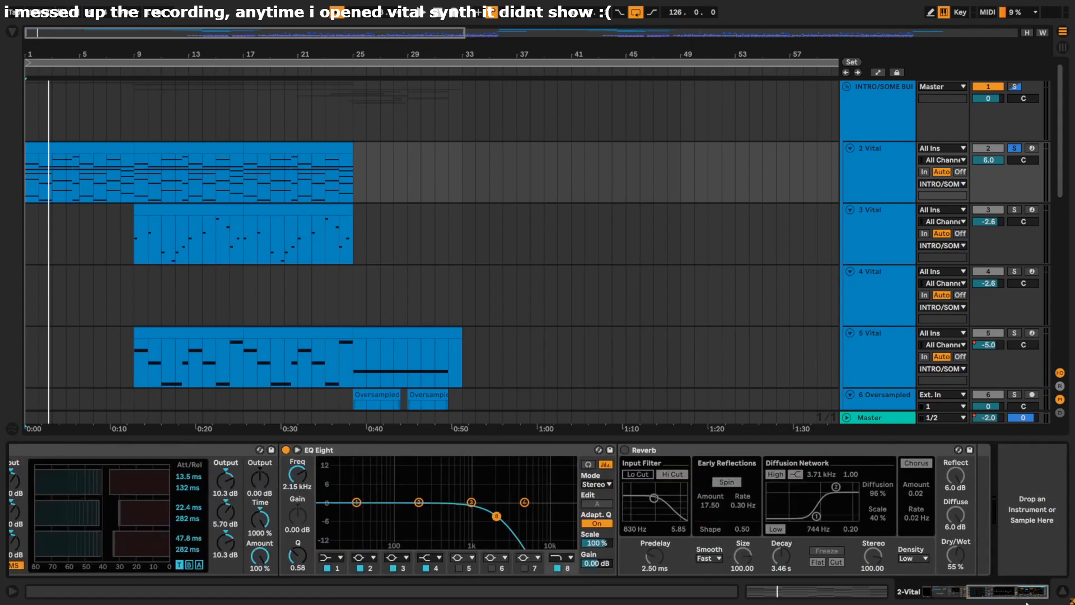
key(space)
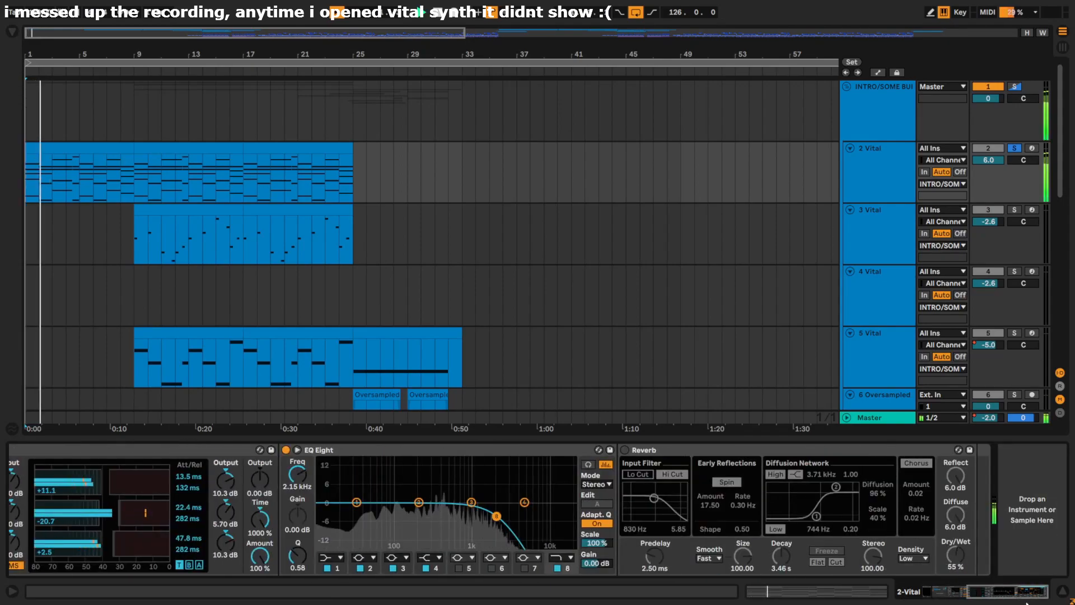
Step: Turn the Reverb back on, review the complete effect chain and collapse the Audio Effect Rack
click(625, 450)
mouse_move(1013, 591)
mouse_down()
mouse_move(969, 591)
mouse_move(1032, 591)
mouse_up()
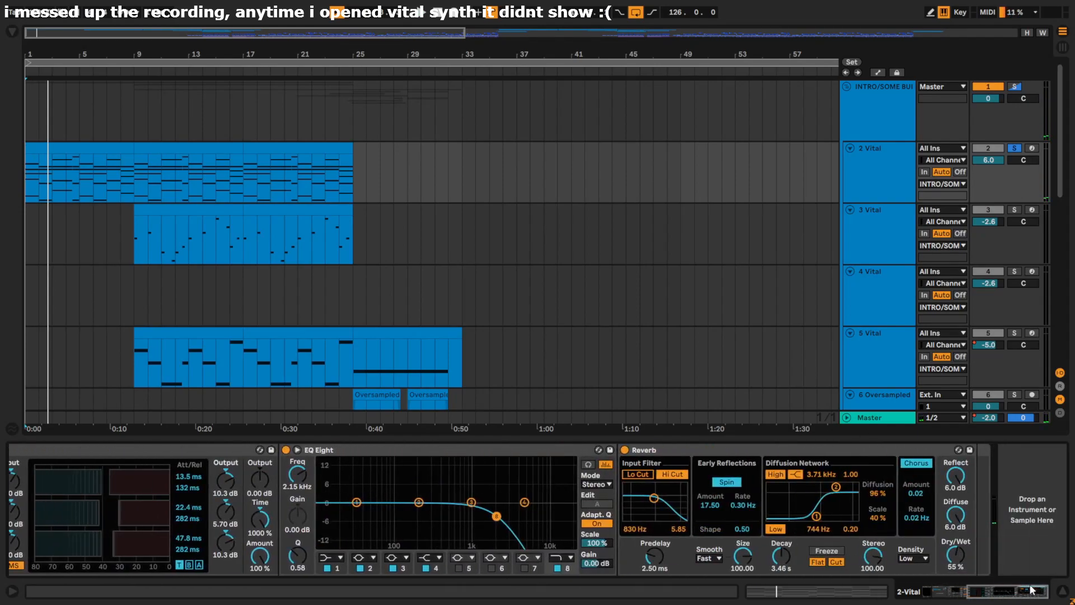
click(929, 551)
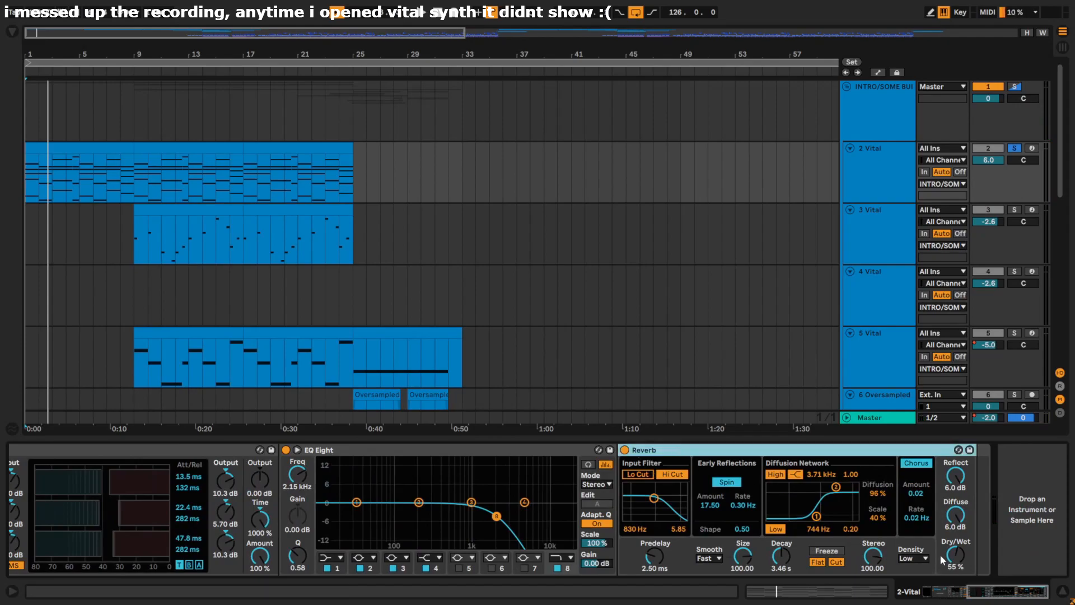
drag(937, 598, 893, 600)
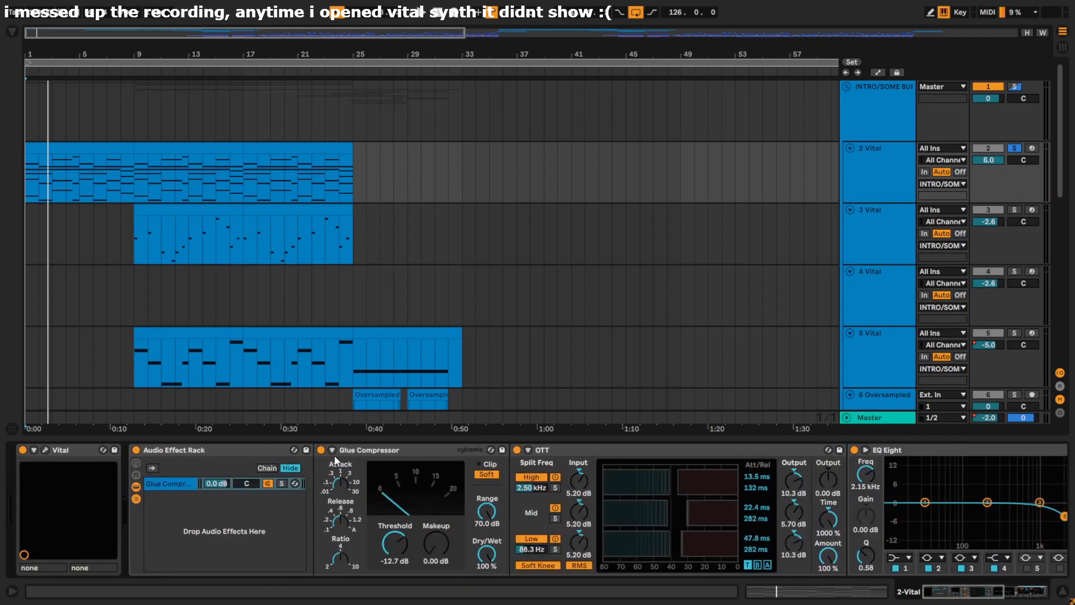
double_click(244, 446)
Step: Unsolo the 2 Vital track, play the intro from the start, and move the insert marker to bar 9
scroll(162, 285, down, 3)
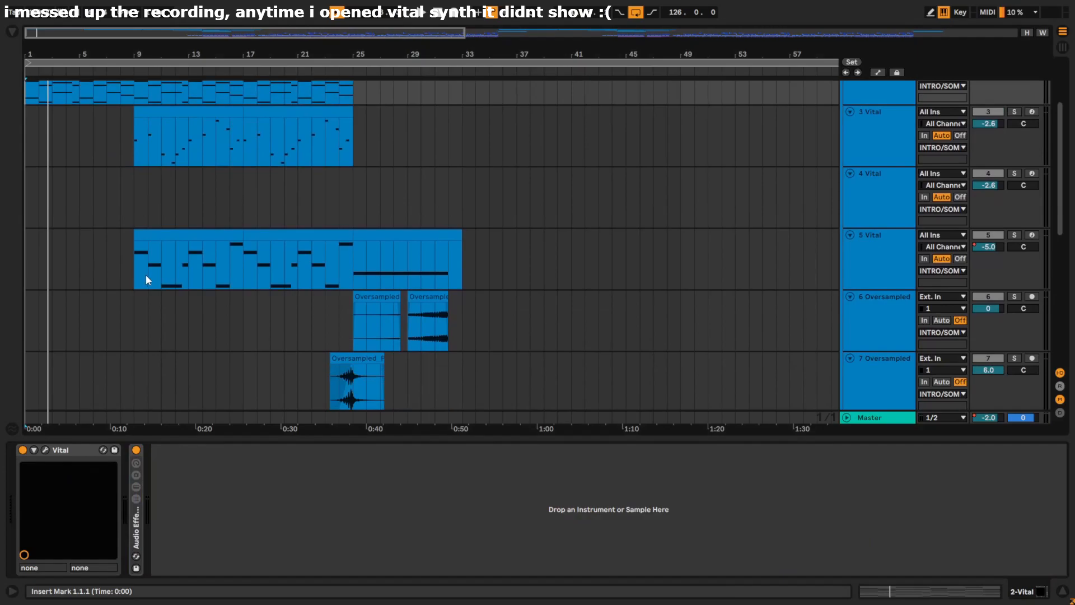
scroll(146, 274, down, 6)
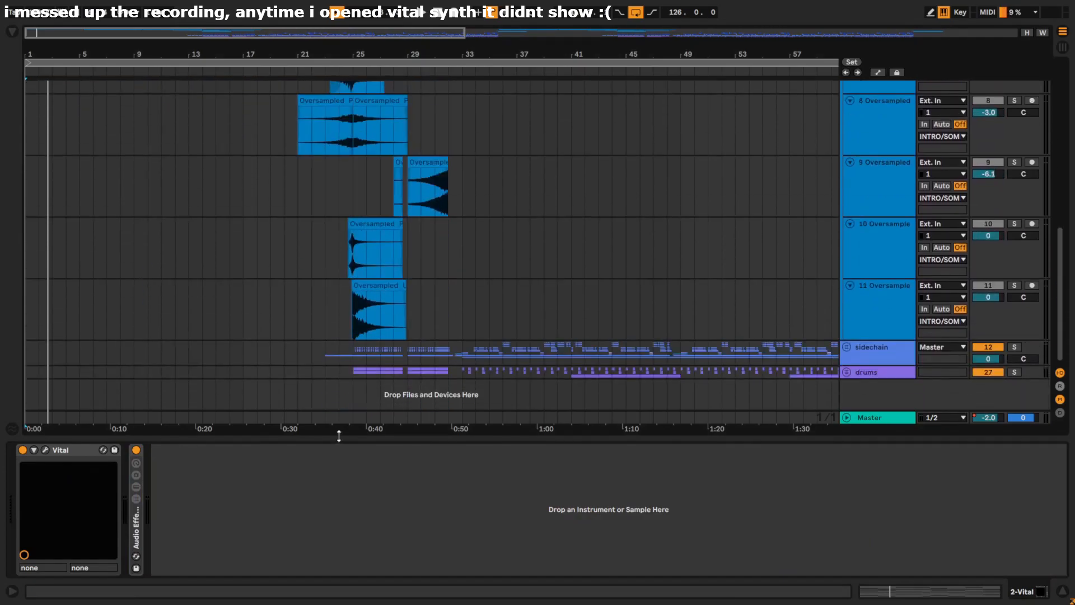
drag(334, 440, 339, 540)
scroll(257, 371, up, 8)
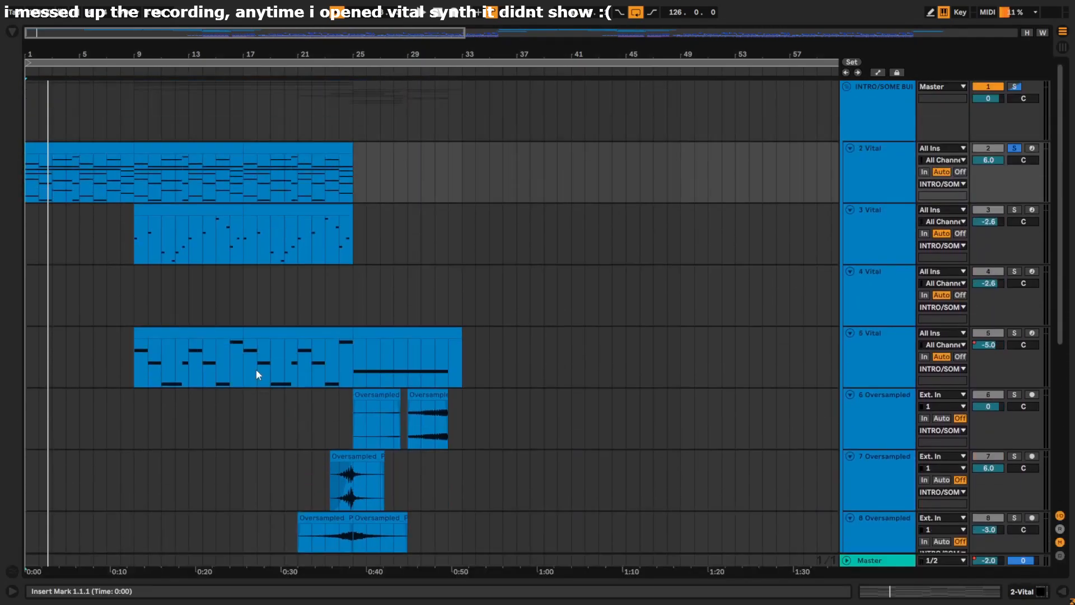
click(1014, 149)
key(space)
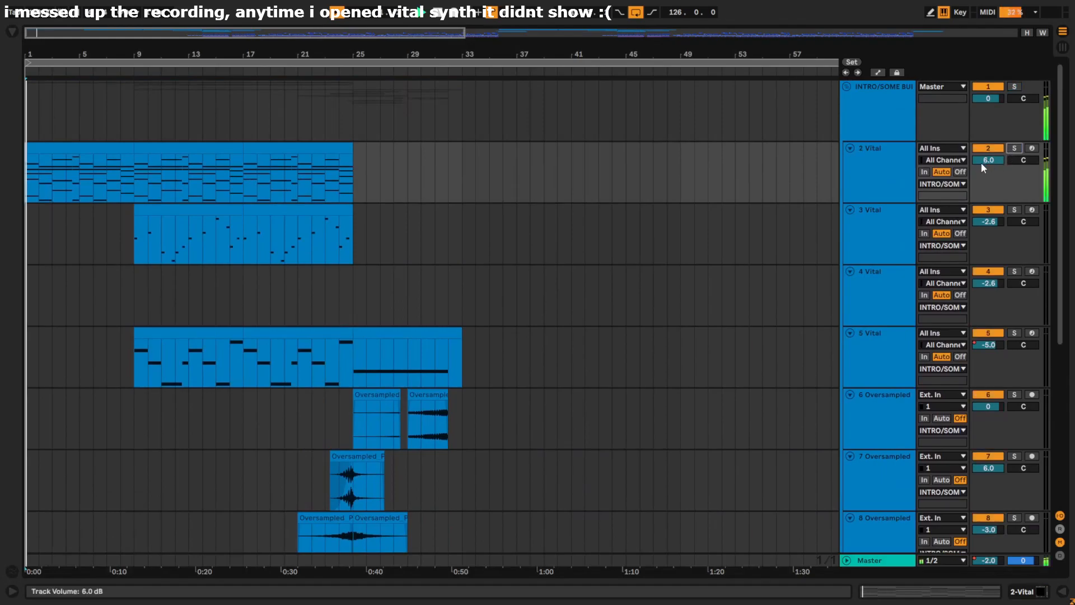
click(132, 237)
key(space)
Step: Solo the 5 Vital track, show its Vital device and play its part from bar 9
click(135, 354)
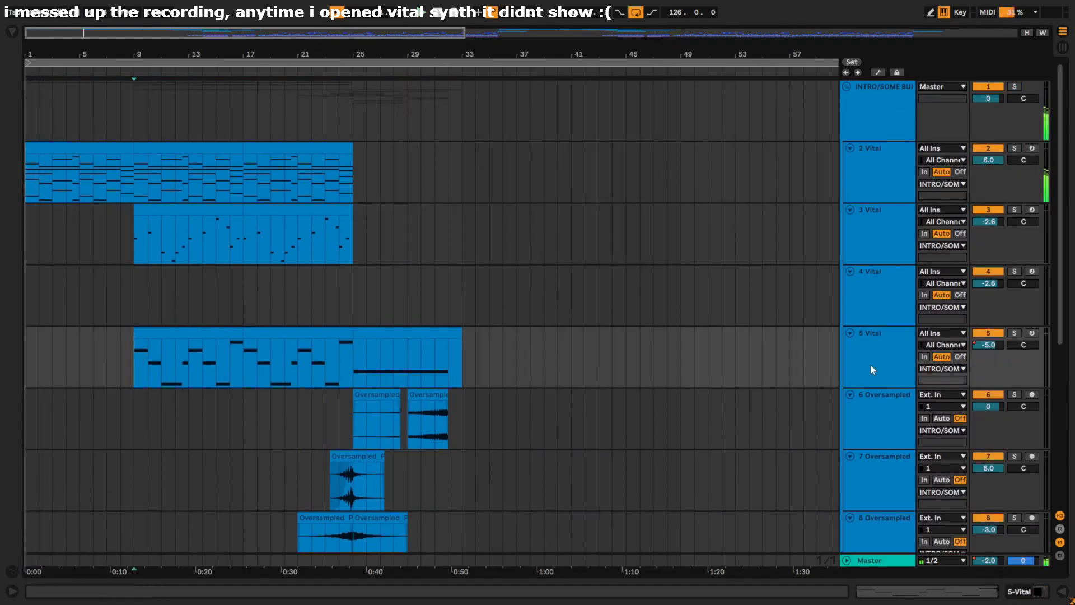
click(1014, 333)
double_click(853, 365)
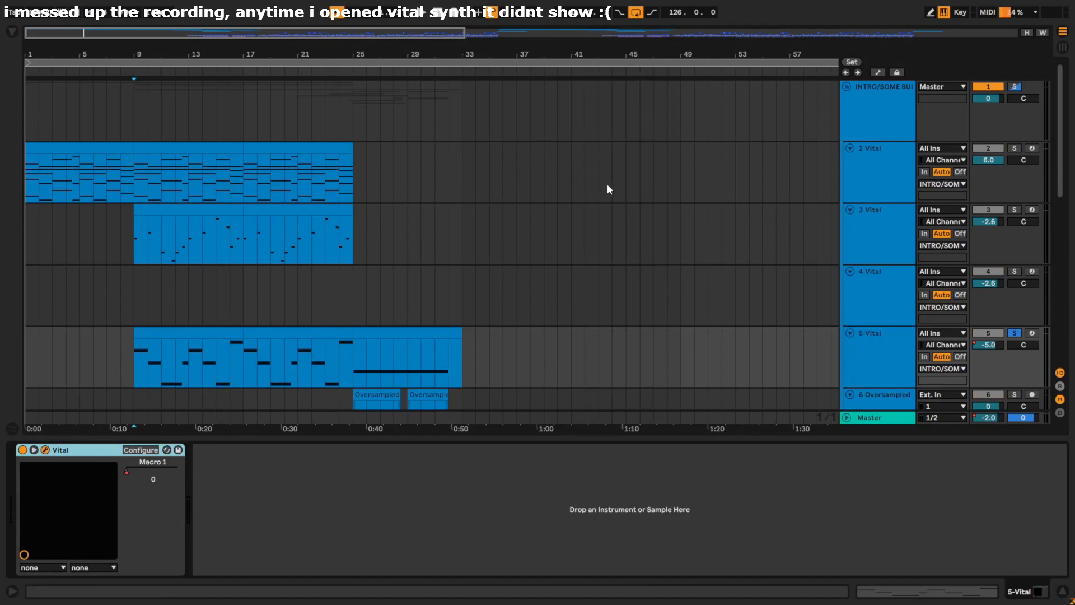
click(138, 356)
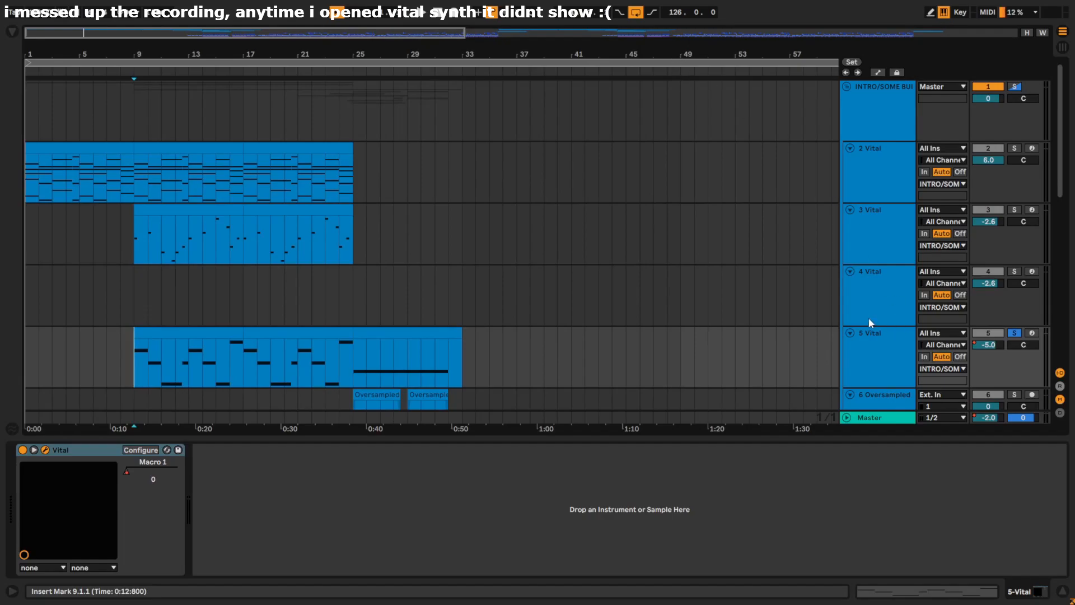
key(space)
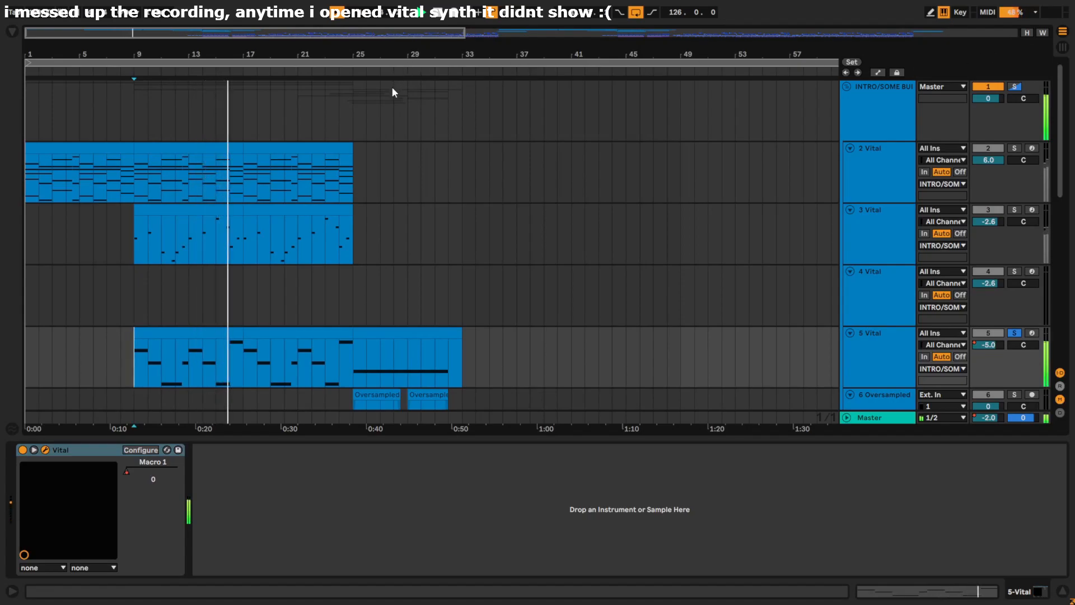
key(space)
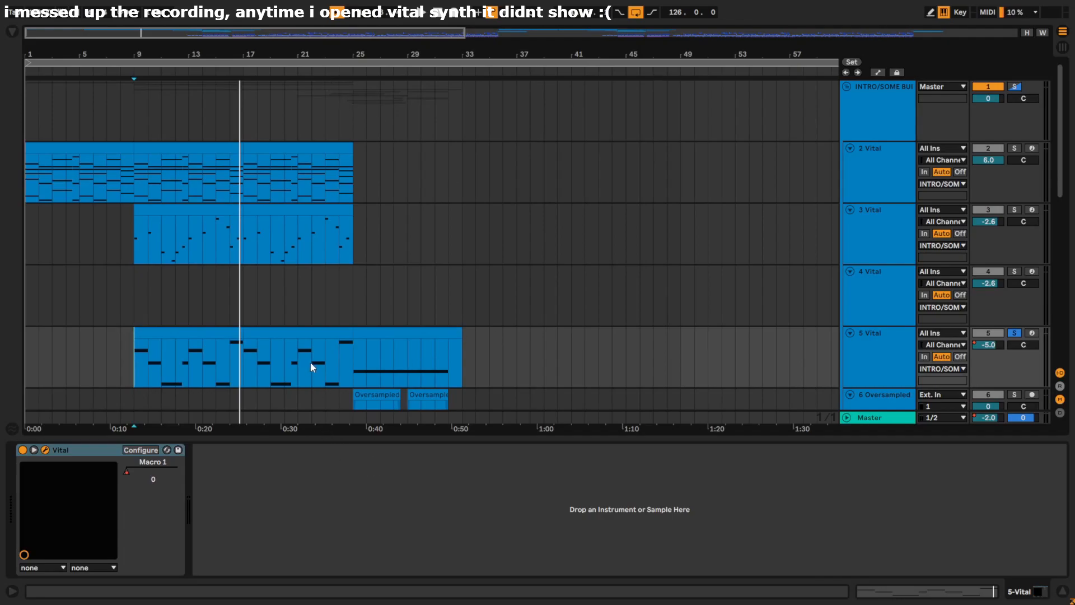
Step: Replay the soloed 5 Vital part from bar 9 while varying Macro 1, and return the macro to 0
key(space)
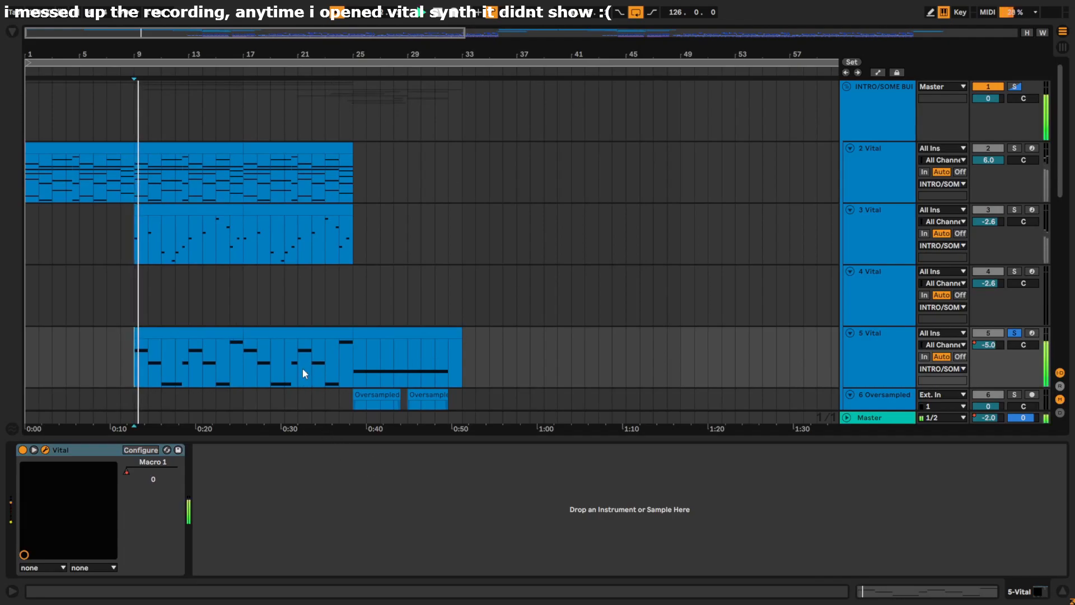
key(space)
key(space)
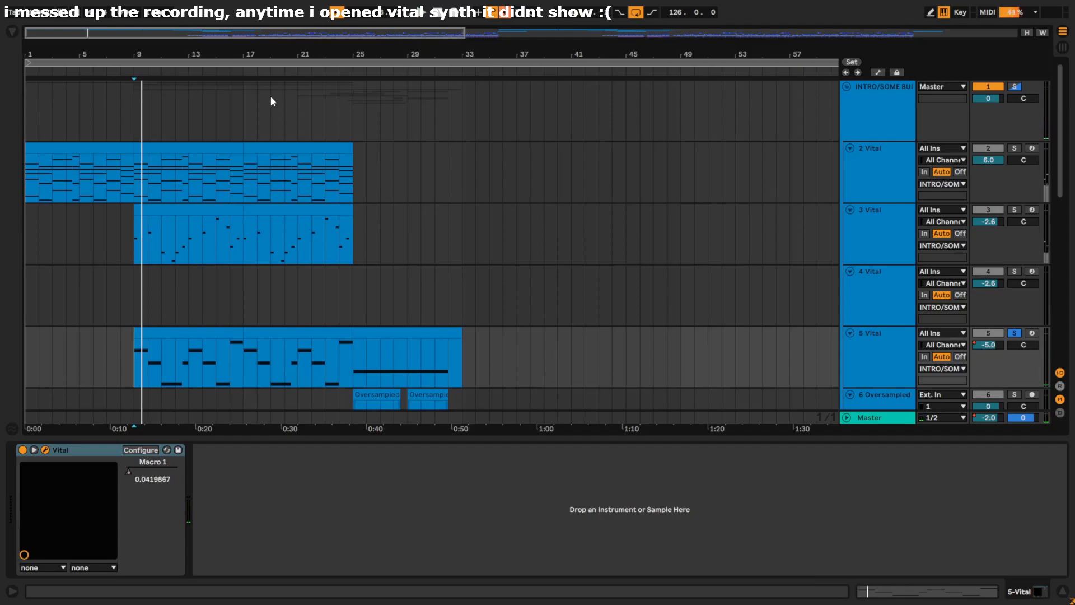
key(space)
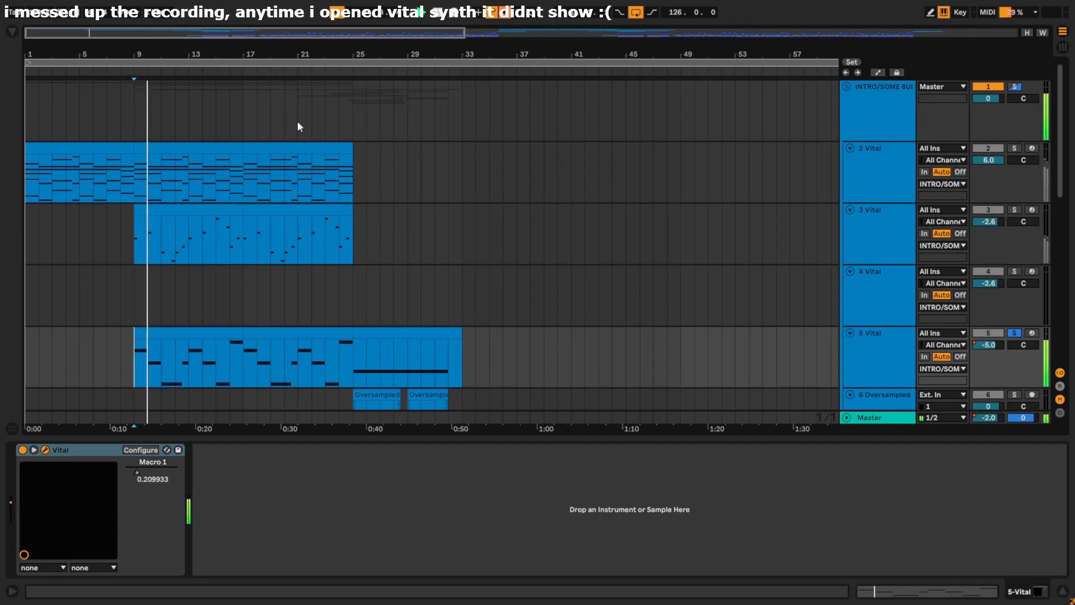
key(space)
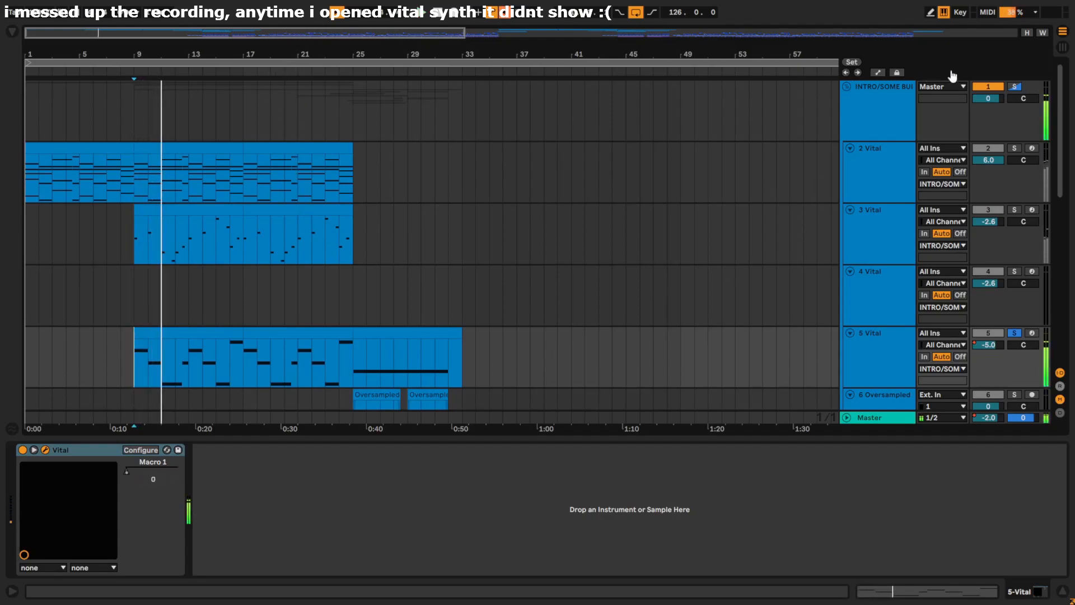
Step: Show the Macro 1 automation of 5 Vital in its own lane and examine its ramp under the final long note
click(128, 472)
key(a)
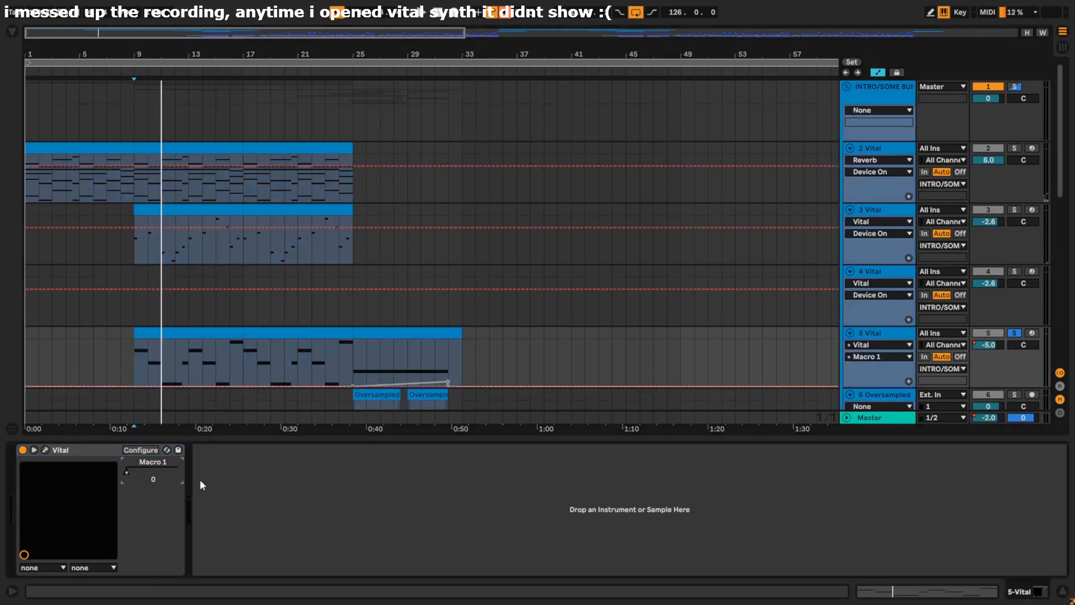
right_click(126, 473)
click(156, 489)
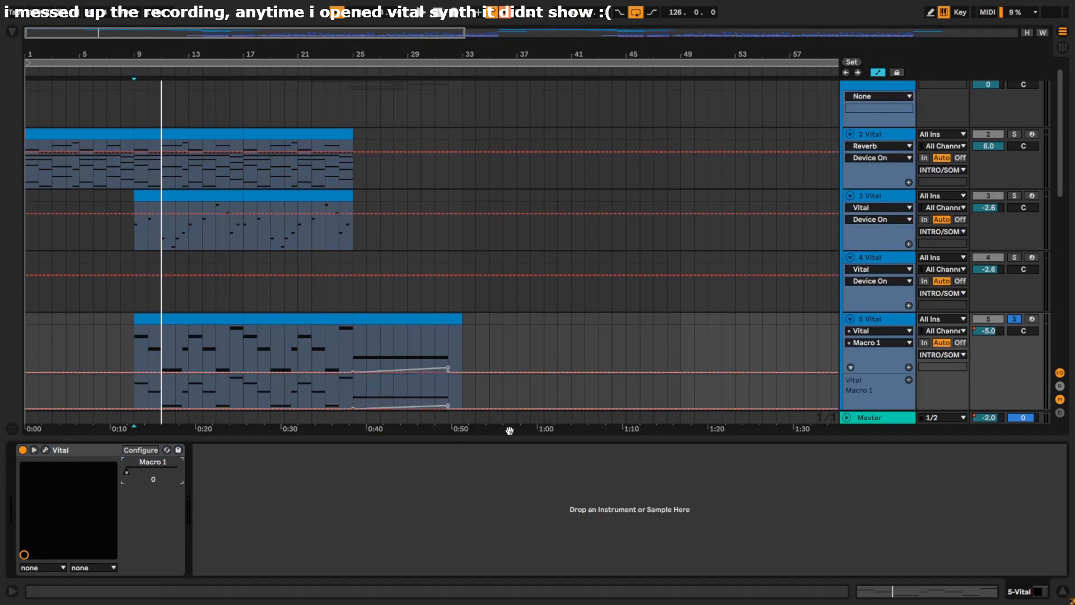
drag(398, 440, 451, 510)
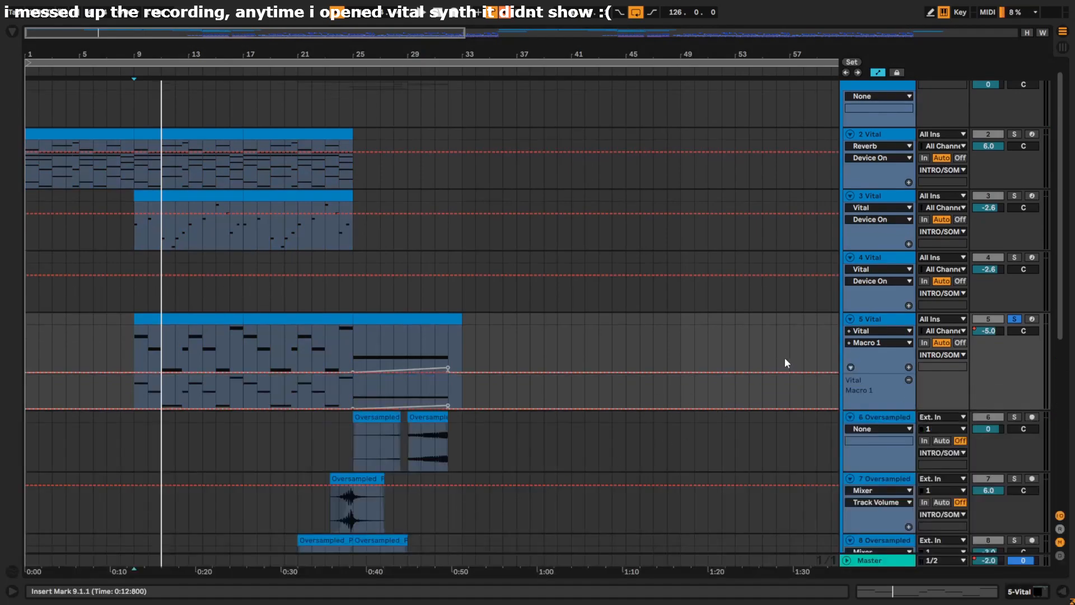
scroll(345, 380, down, 5)
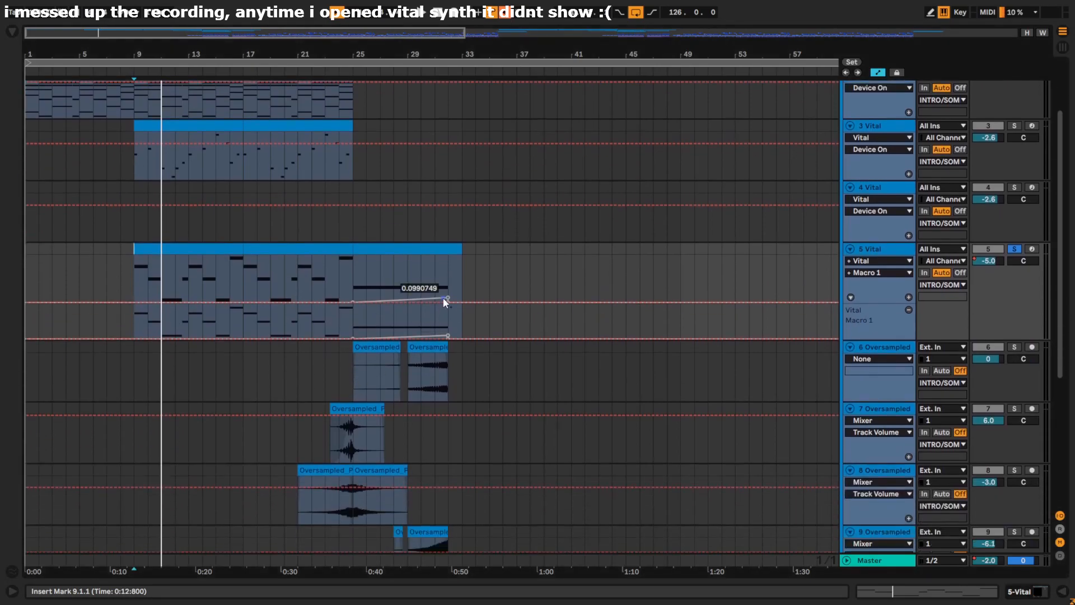
Step: Re-enable the overridden Macro 1 automation on 5 Vital, and hide the automation and device views
double_click(879, 251)
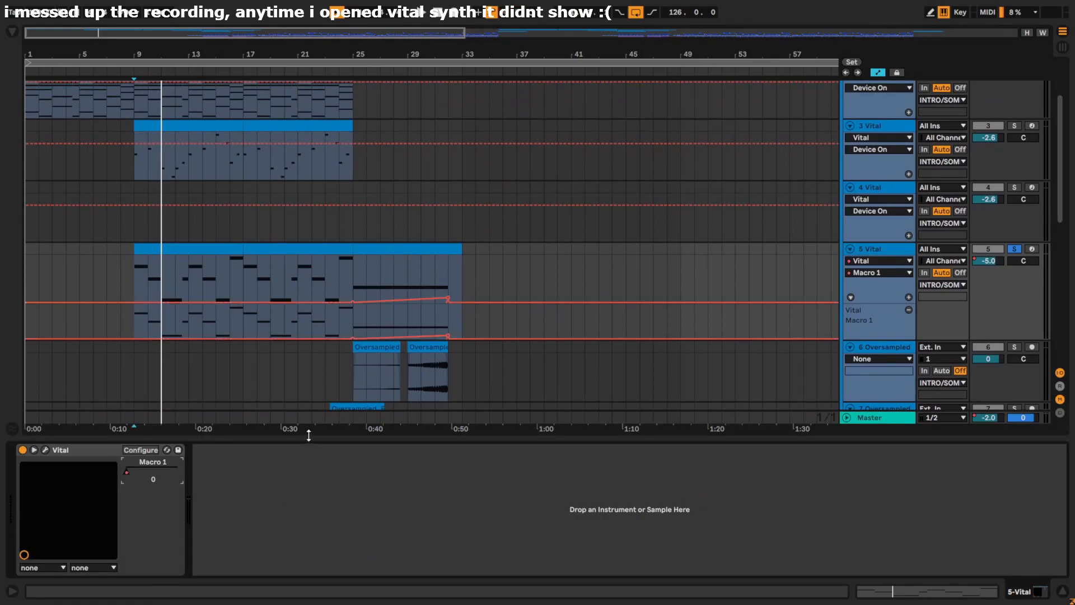
drag(308, 435, 399, 557)
click(878, 72)
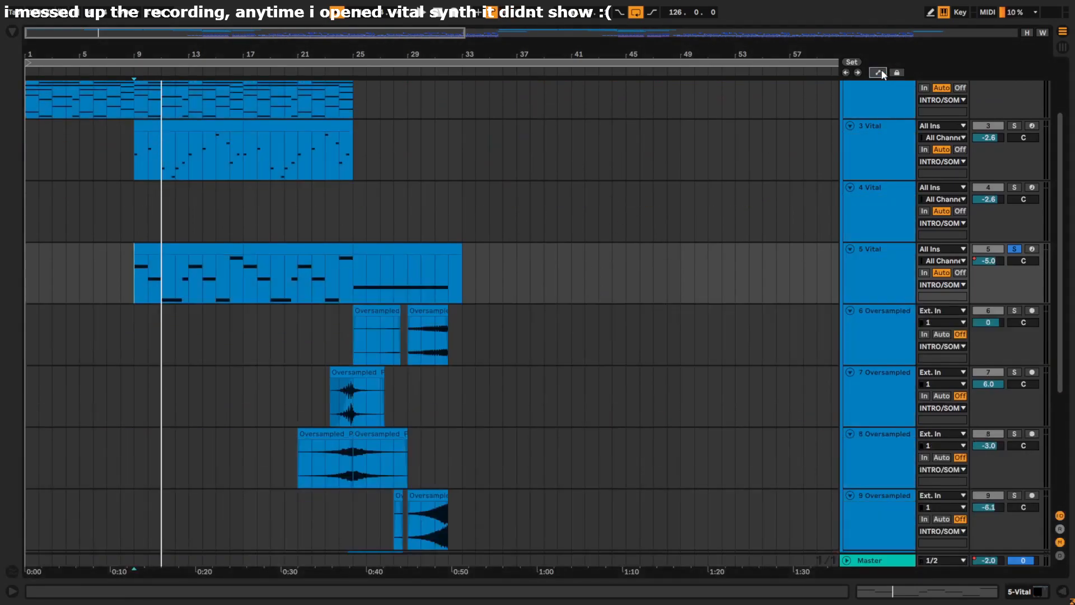
scroll(884, 226, up, 3)
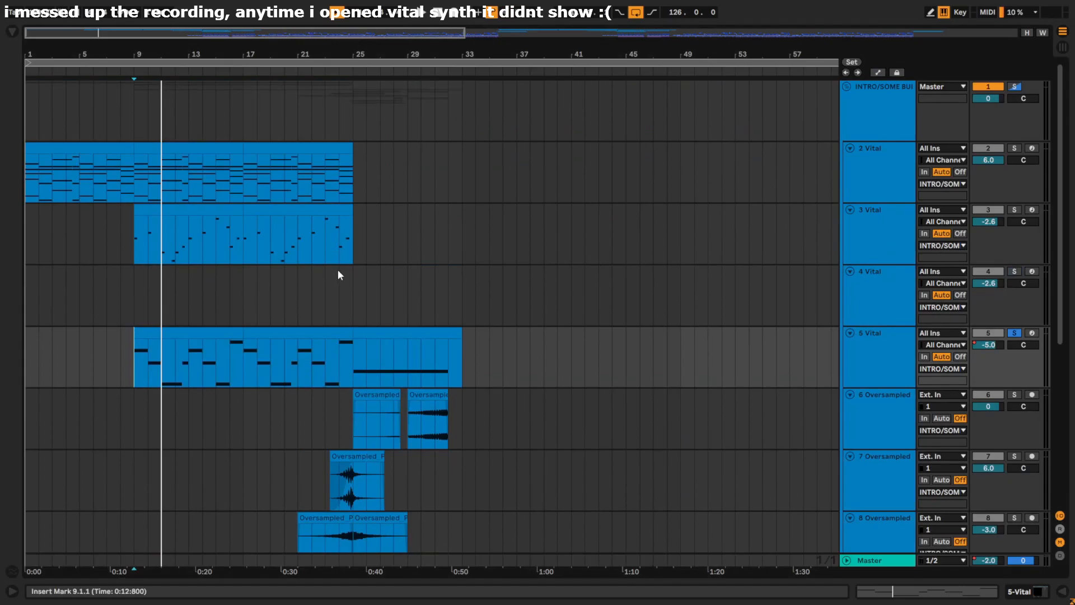
Step: Solo the 3 Vital track, play its melody from bar 9 and show its device chain
click(142, 254)
click(1014, 209)
key(space)
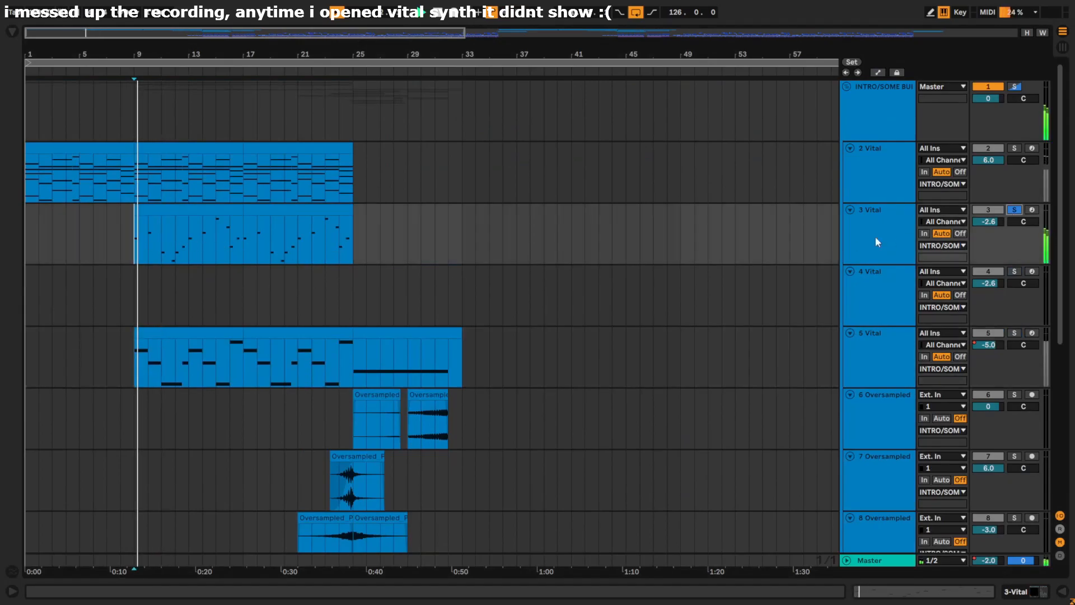
double_click(894, 235)
click(320, 502)
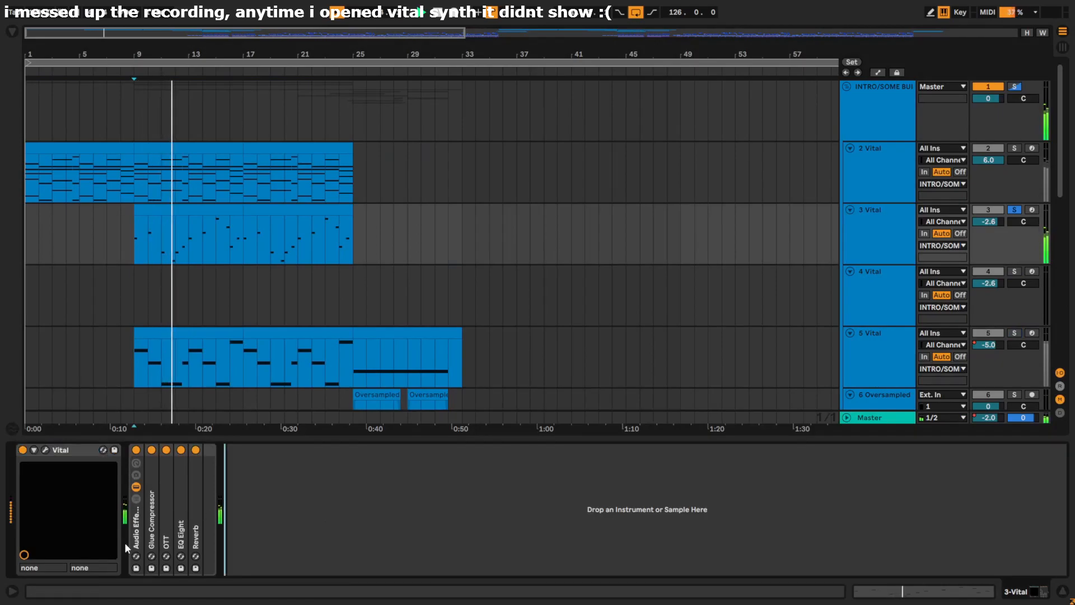
key(space)
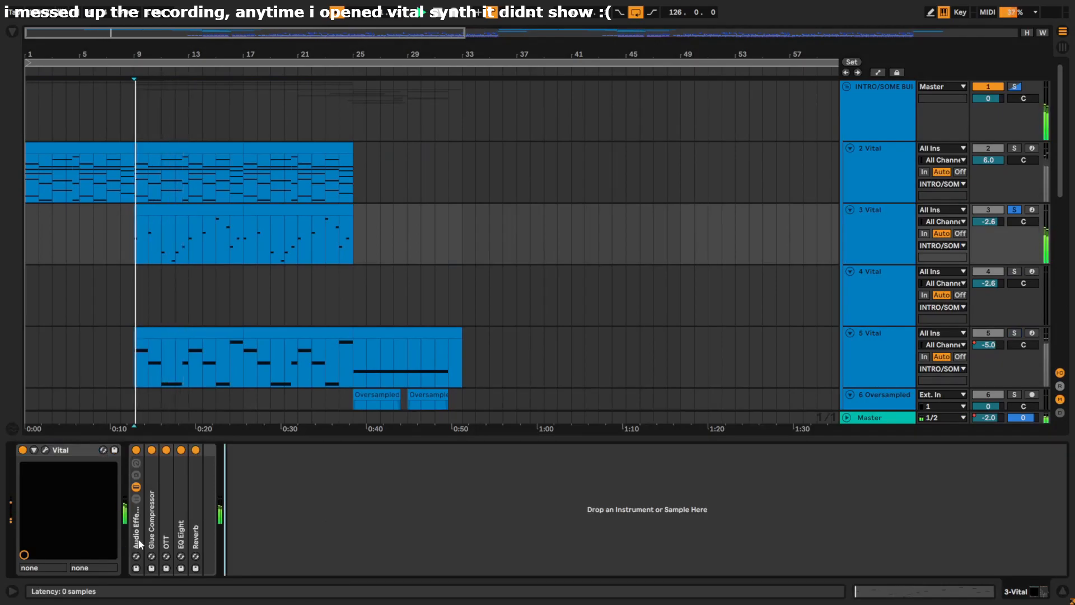
Step: Inspect the Vital synth and effect rack on 3 Vital, and compare its device chain with that of 2 Vital
click(157, 487)
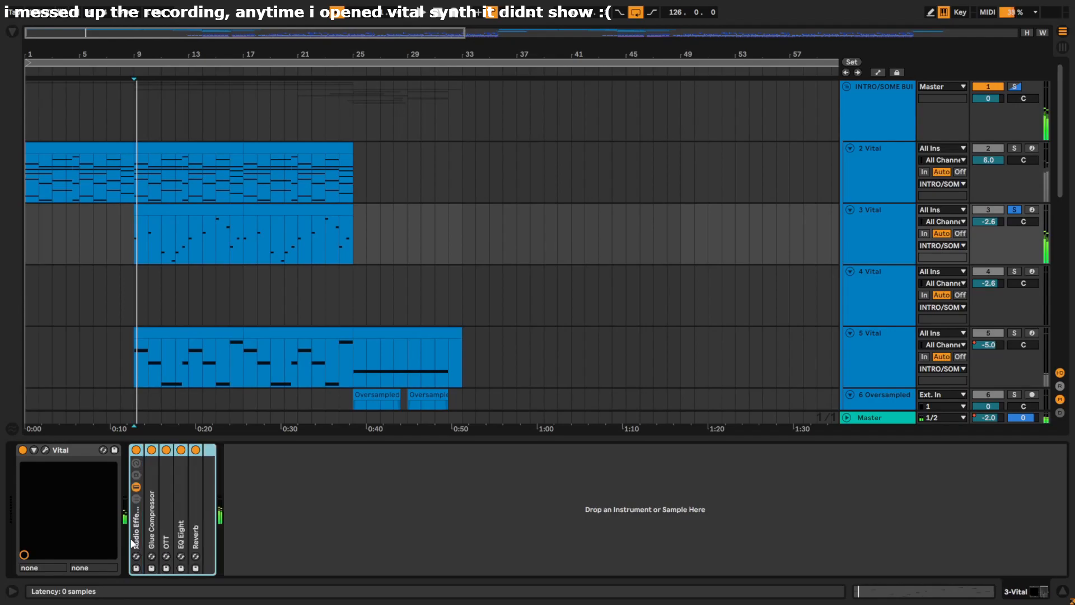
click(153, 495)
click(46, 449)
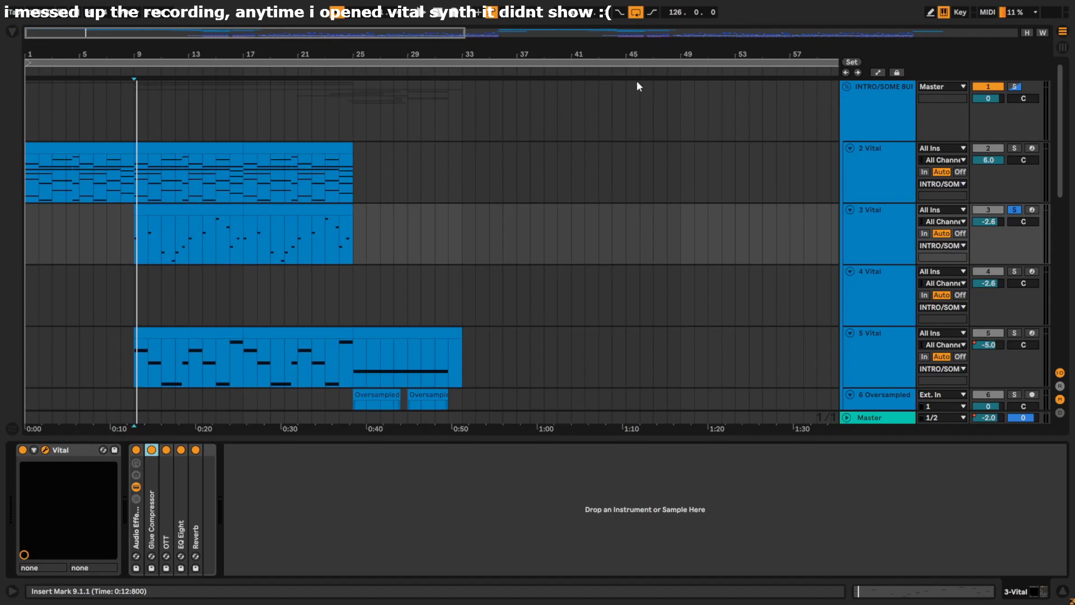
click(893, 175)
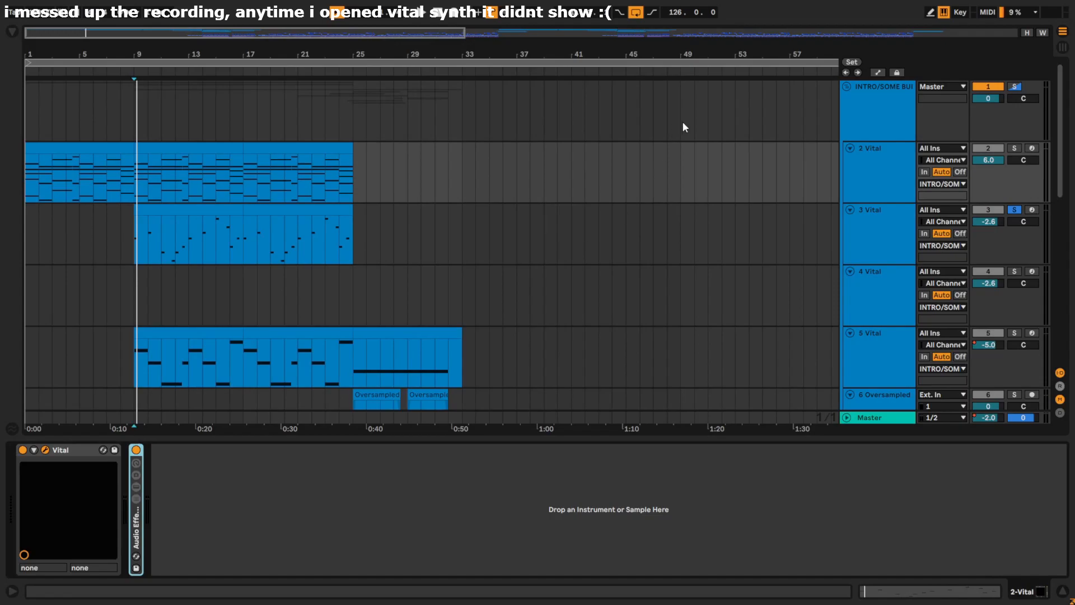
click(865, 233)
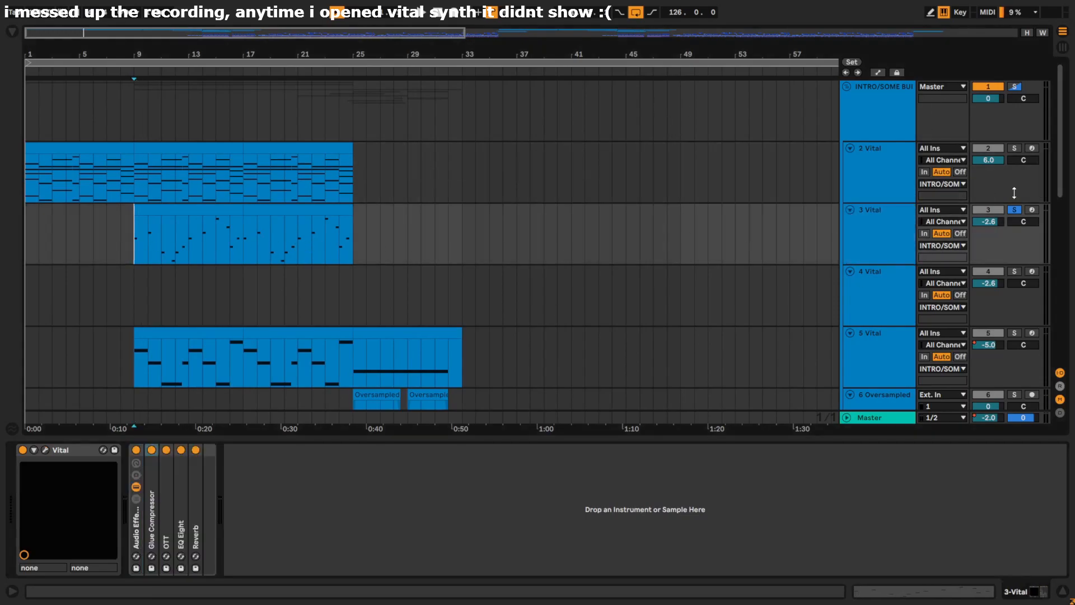
Step: Unsolo the 3 Vital track and play all intro tracks together from bar 9
click(1014, 210)
key(space)
scroll(61, 239, down, 3)
scroll(62, 235, down, 10)
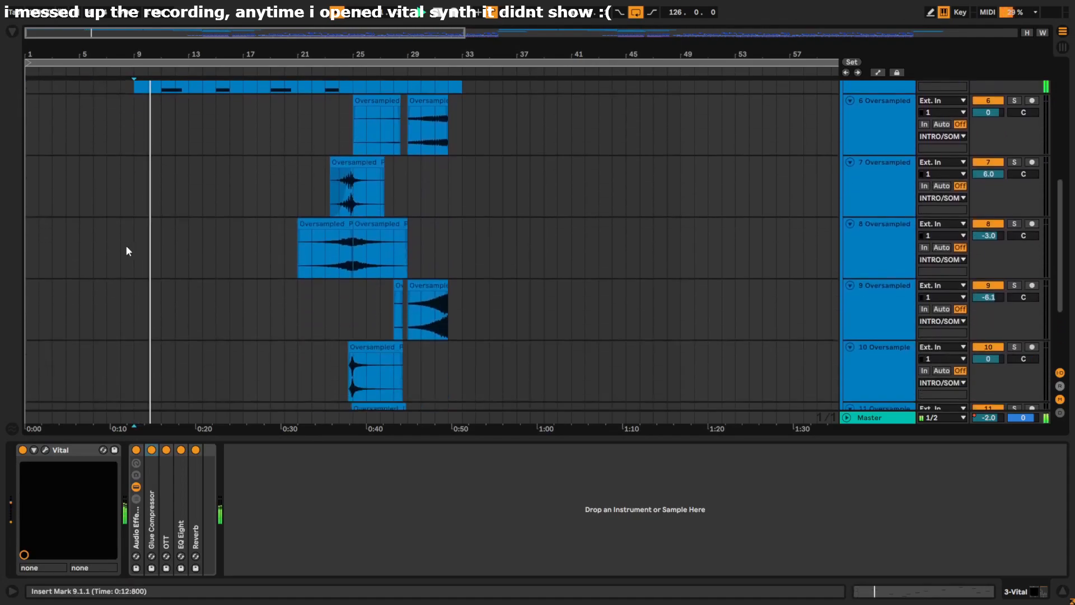
Step: Hide the device view and look over the intro tracks during playback
scroll(186, 253, up, 12)
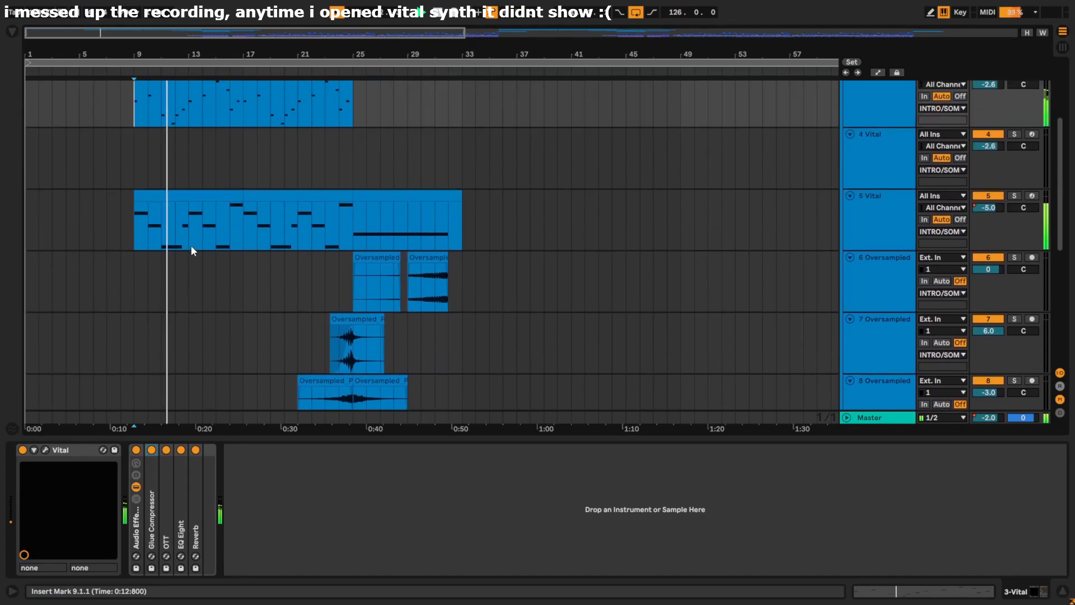
scroll(205, 249, down, 2)
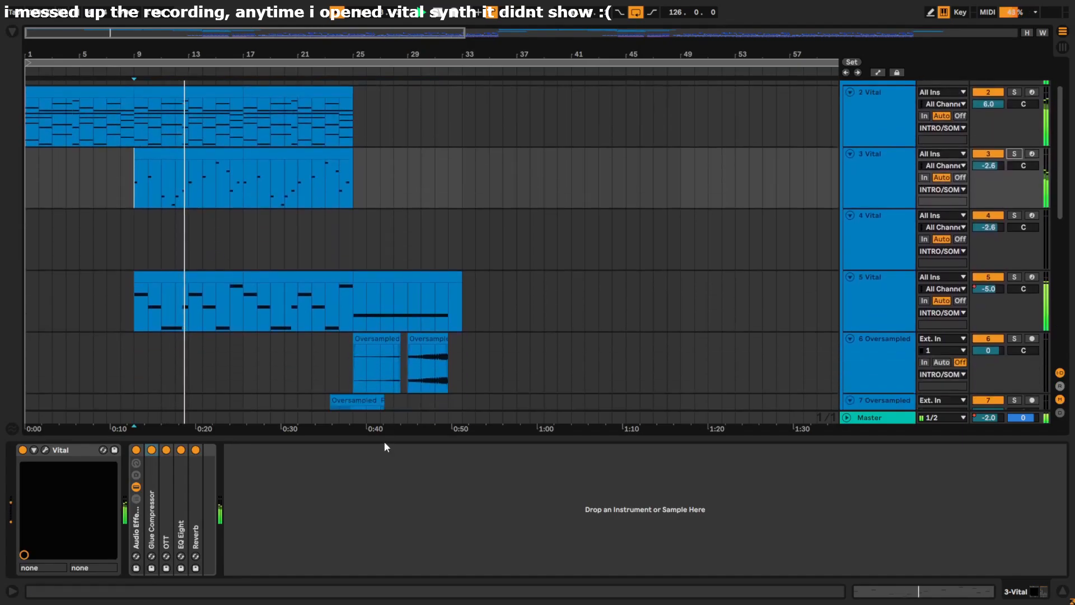
drag(384, 437, 358, 482)
scroll(246, 411, down, 6)
scroll(245, 412, up, 7)
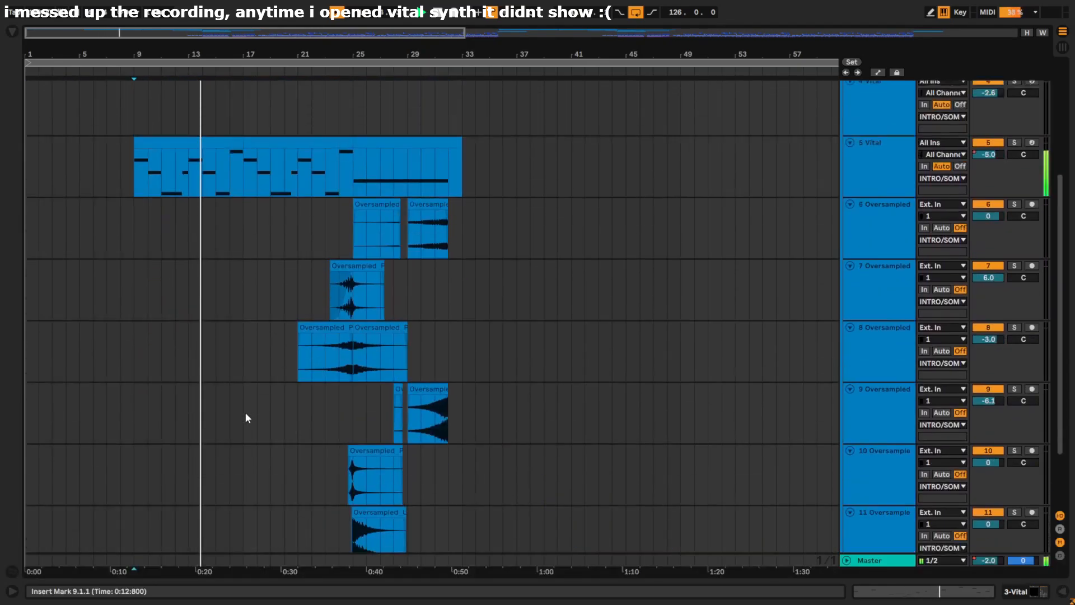
Step: Set the insert marker to bar 17, then highlight bars 9 to 17 and bars 17 to 25 across the 2 Vital to 5 Vital tracks
click(240, 337)
scroll(263, 252, up, 1)
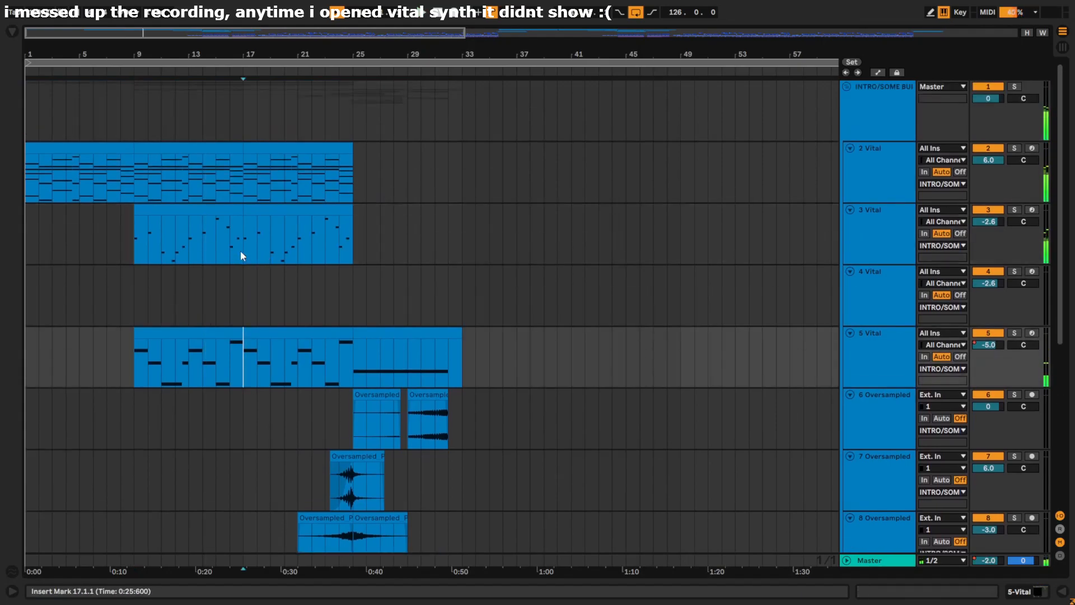
click(243, 257)
key(Down)
click(246, 230)
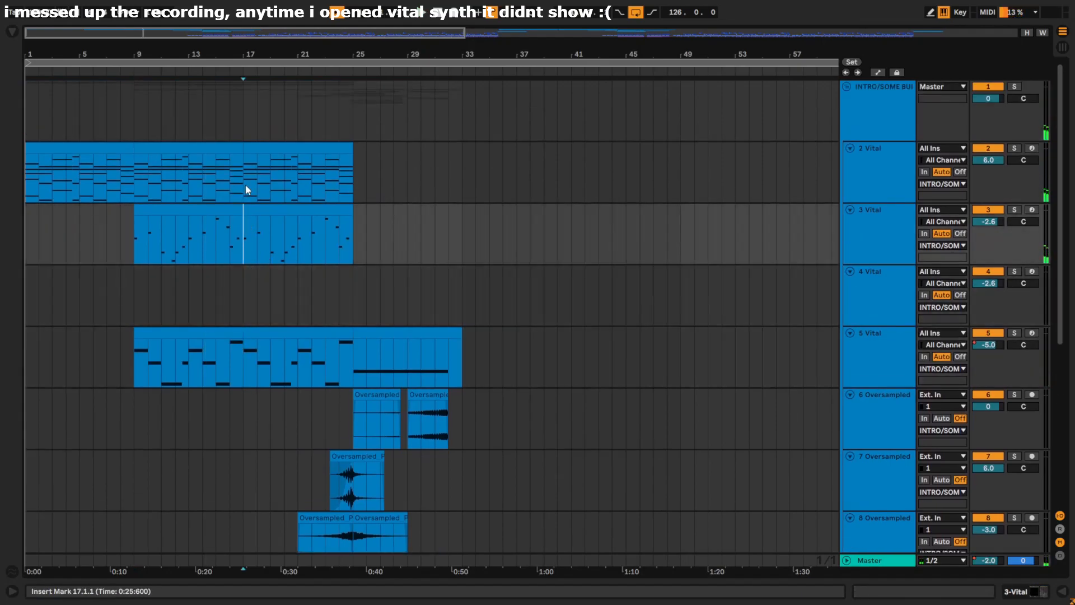
click(247, 188)
drag(133, 190, 246, 364)
drag(247, 202, 351, 363)
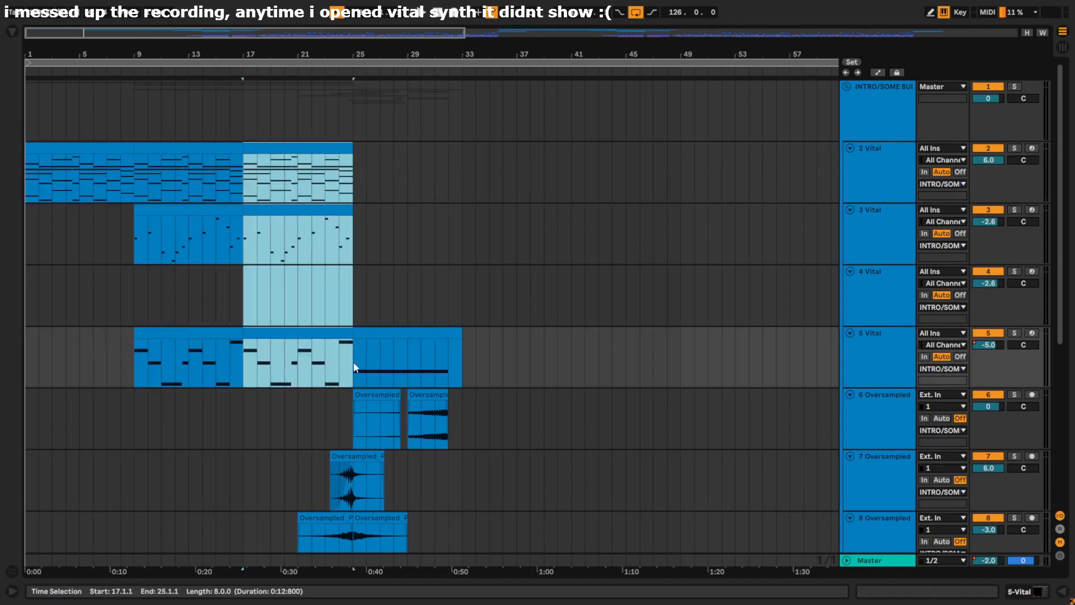
Step: Play all tracks together from bar 21, where the first reversed-sustain clip starts
scroll(343, 381, down, 2)
click(296, 369)
scroll(305, 359, down, 2)
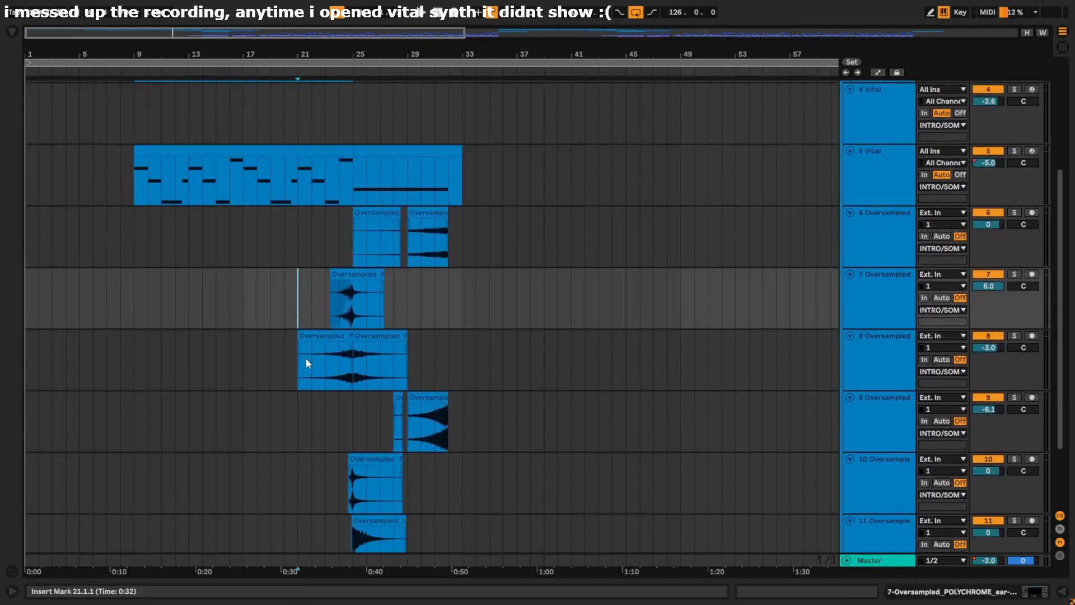
scroll(300, 409, down, 3)
scroll(365, 456, up, 4)
key(space)
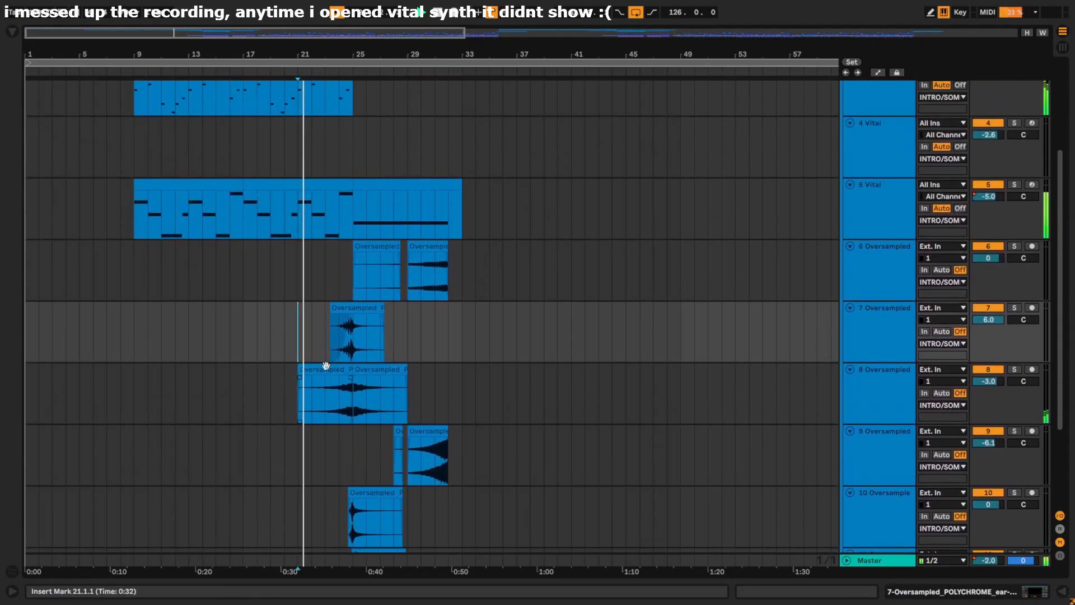
Step: Solo the reversed-sustain track (8 Oversampled) and play its clips from bar 23
click(1014, 369)
key(plus)
key(plus)
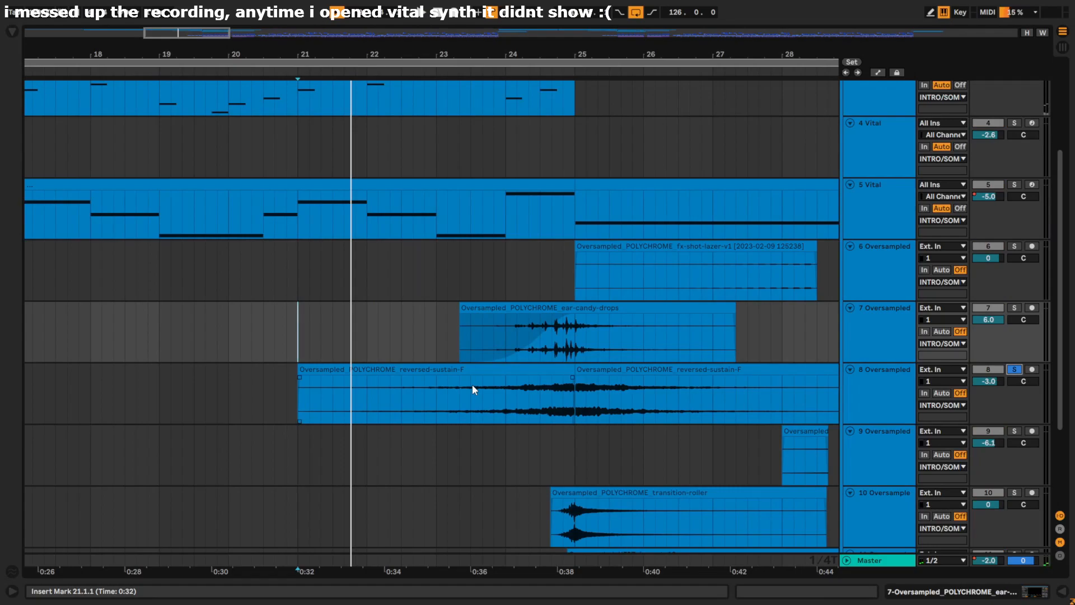
click(432, 398)
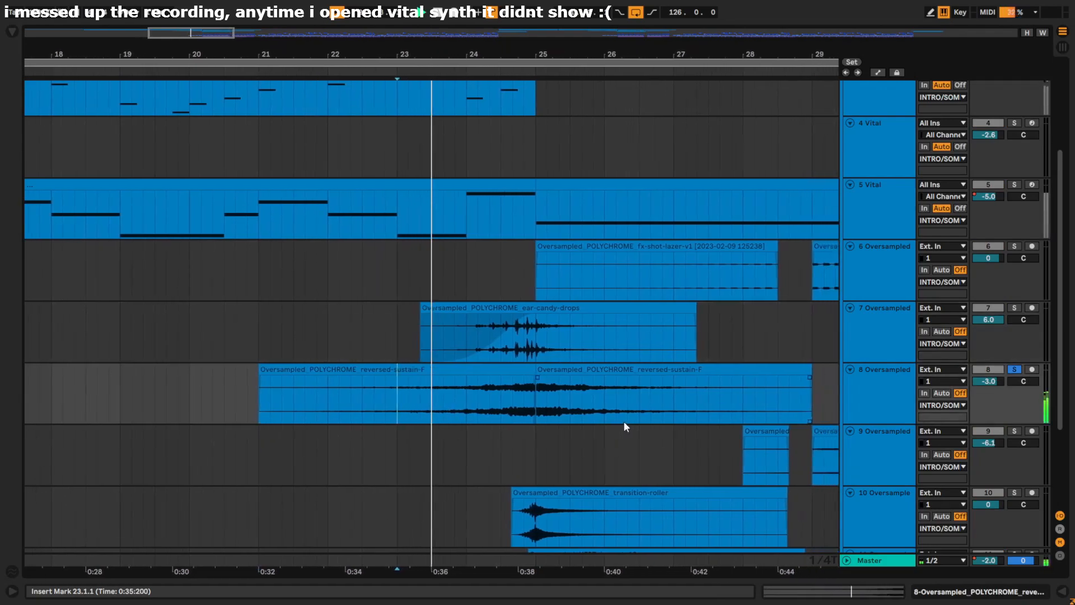
scroll(476, 435, down, 3)
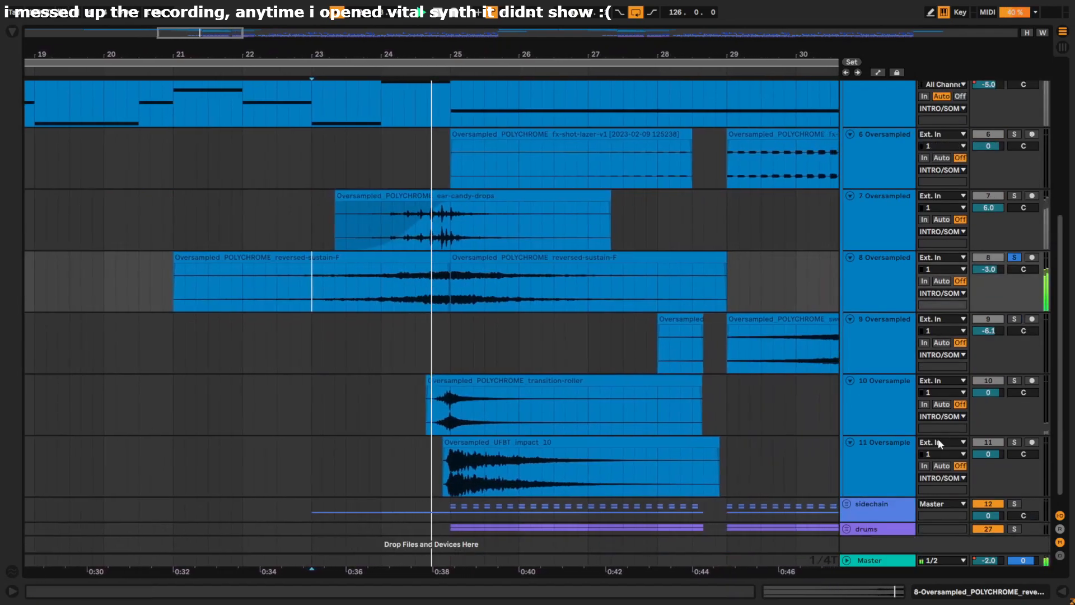
Step: Solo the transition-roller track and the UFBT impact track in turn, play each from its clip, and unsolo the impact track
click(1014, 380)
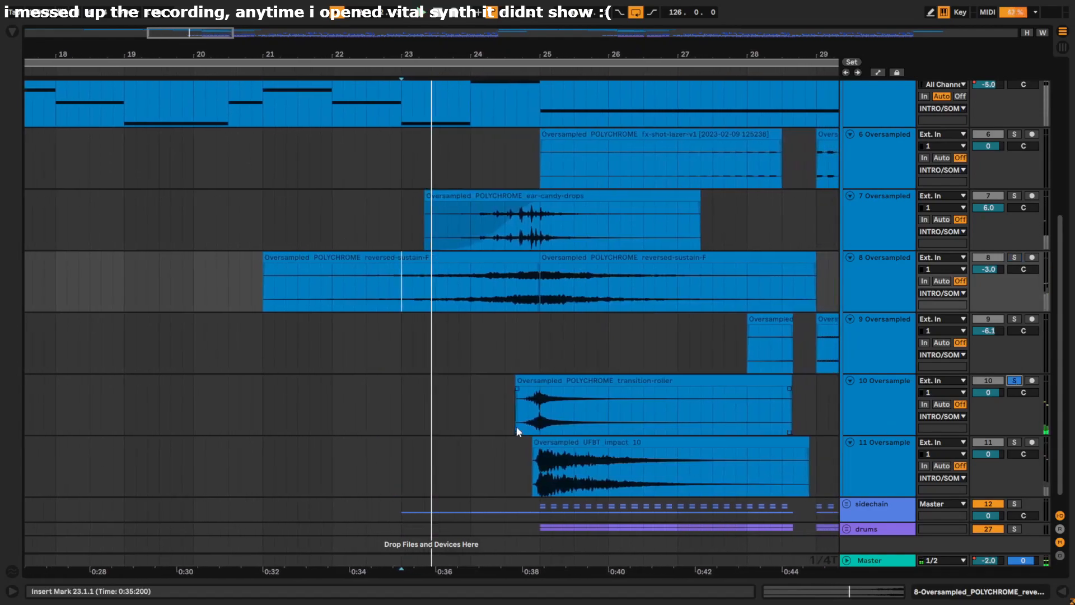
click(517, 428)
click(1014, 442)
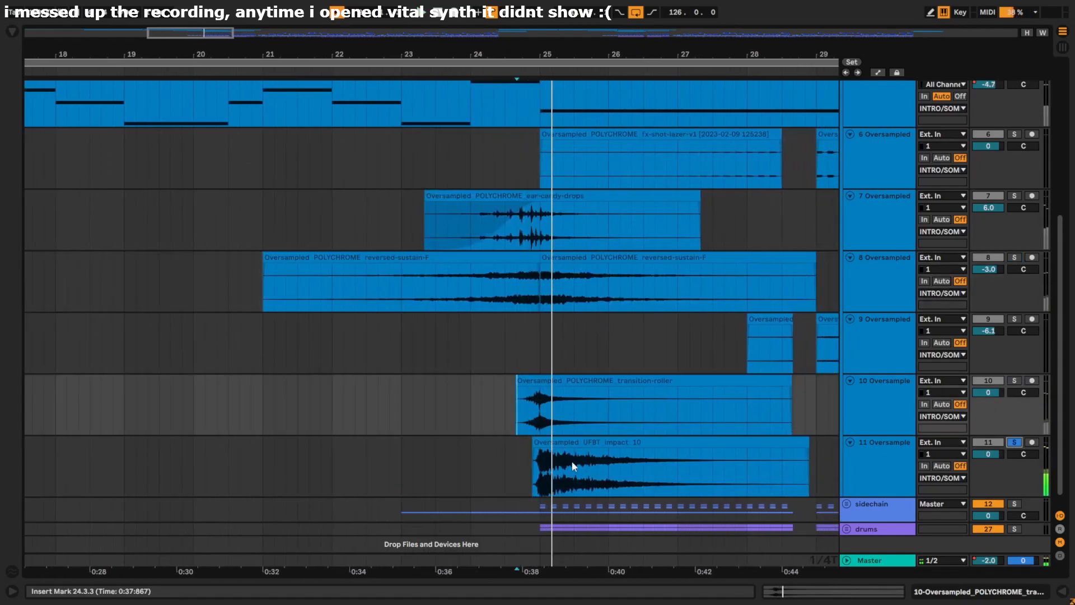
click(524, 470)
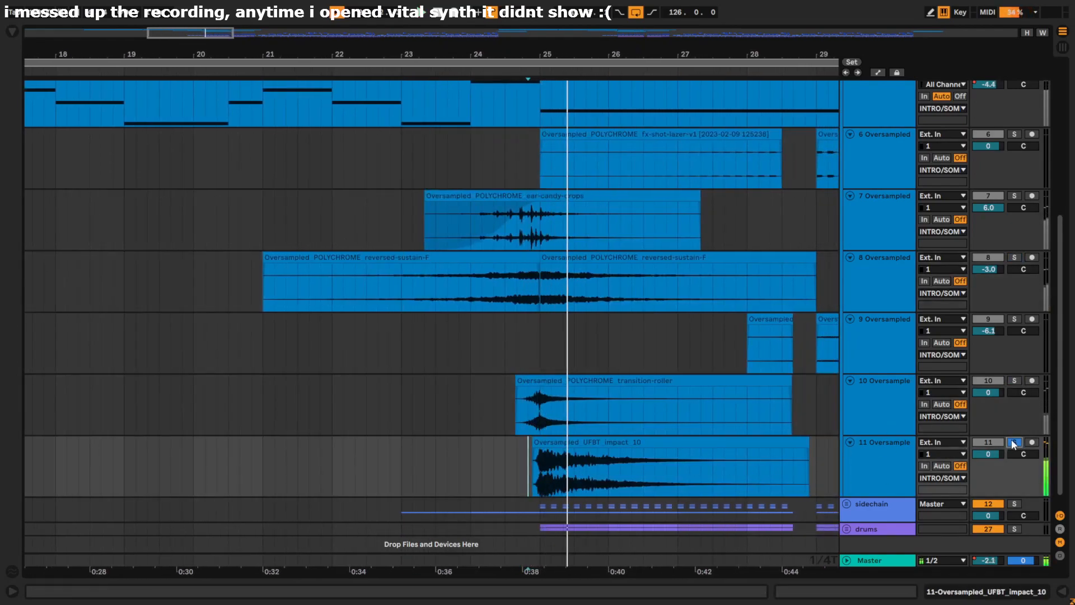
click(1014, 442)
Step: Solo the ear-candy-drops track (7 Oversampled) and play it from the start of its clip
key(minus)
scroll(424, 399, up, 3)
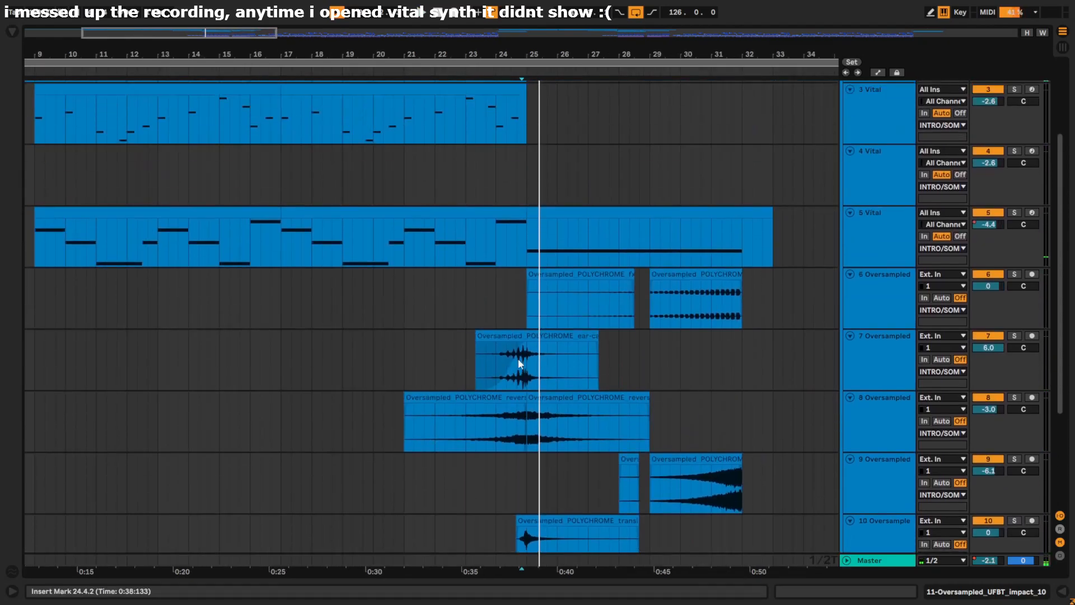
click(476, 365)
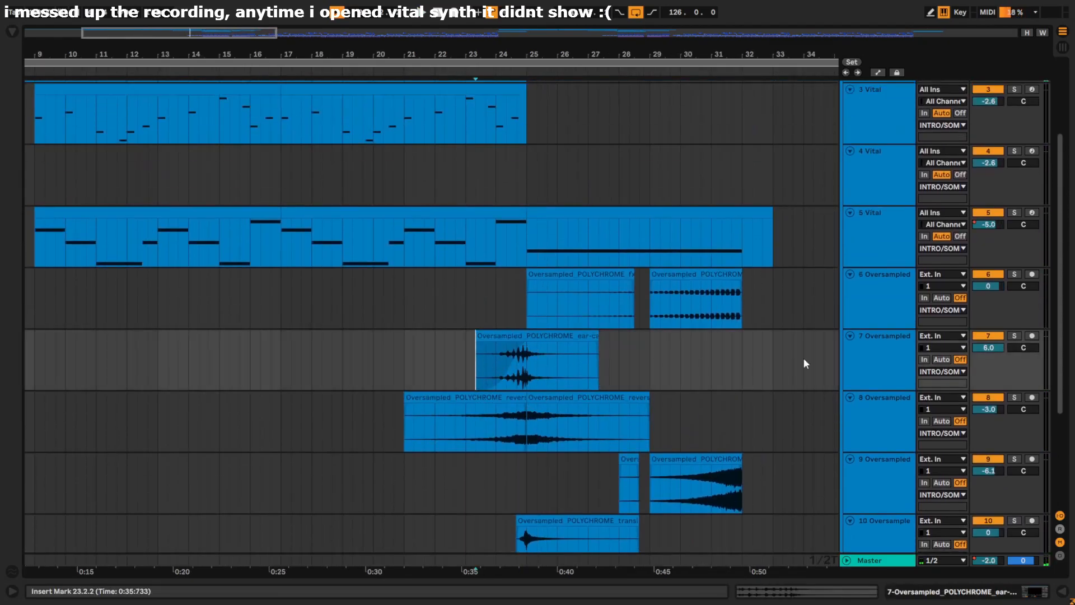
click(1014, 336)
key(space)
key(plus)
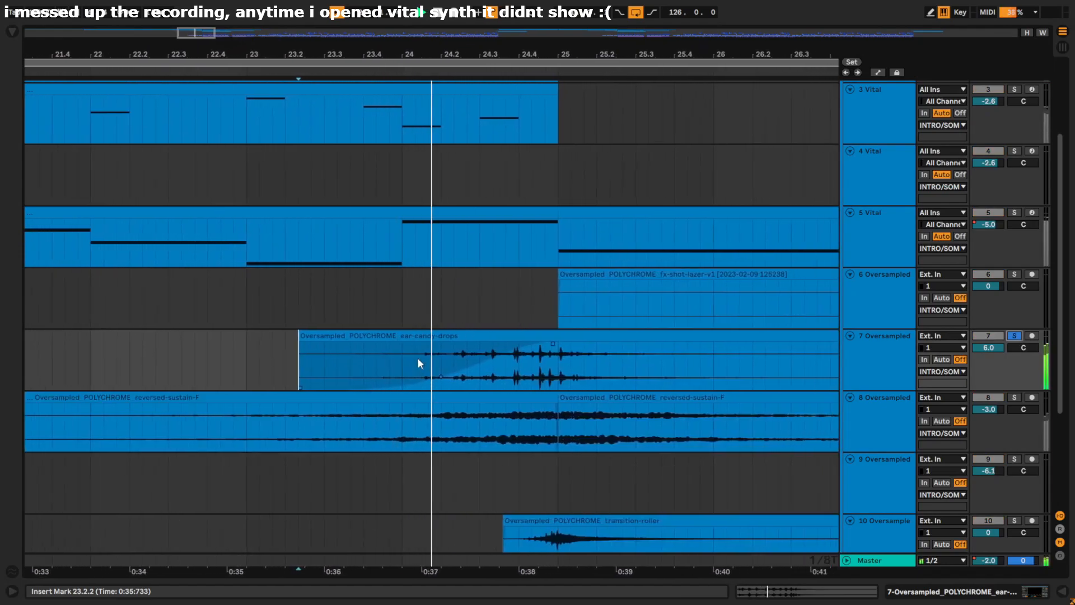
Step: Show the device chain of the ear-candy-drops track and bypass its Vocoder to hear the dry sample
key(minus)
key(minus)
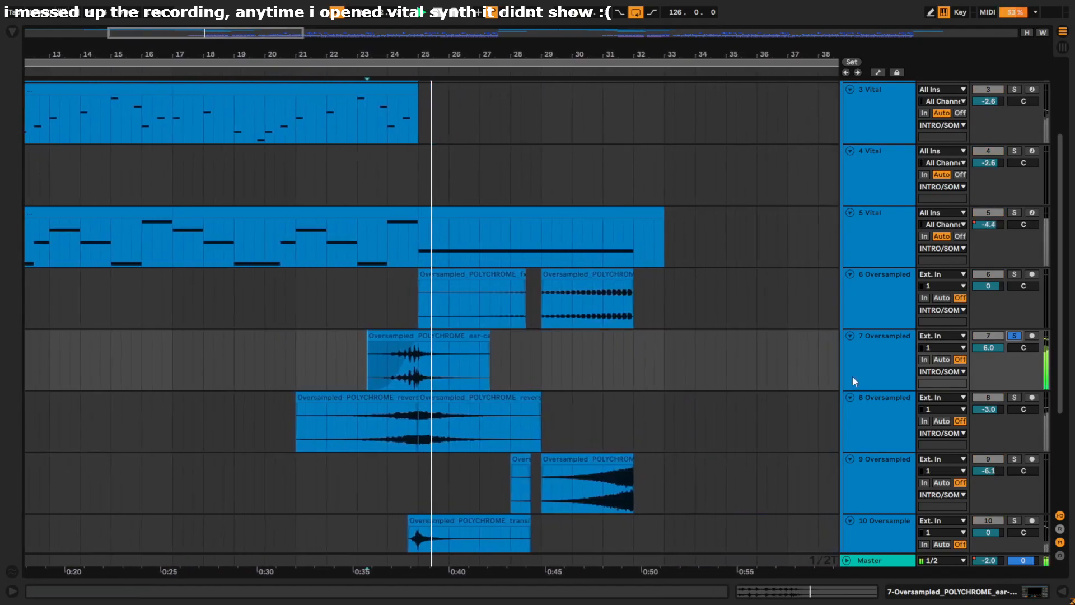
double_click(852, 375)
click(359, 485)
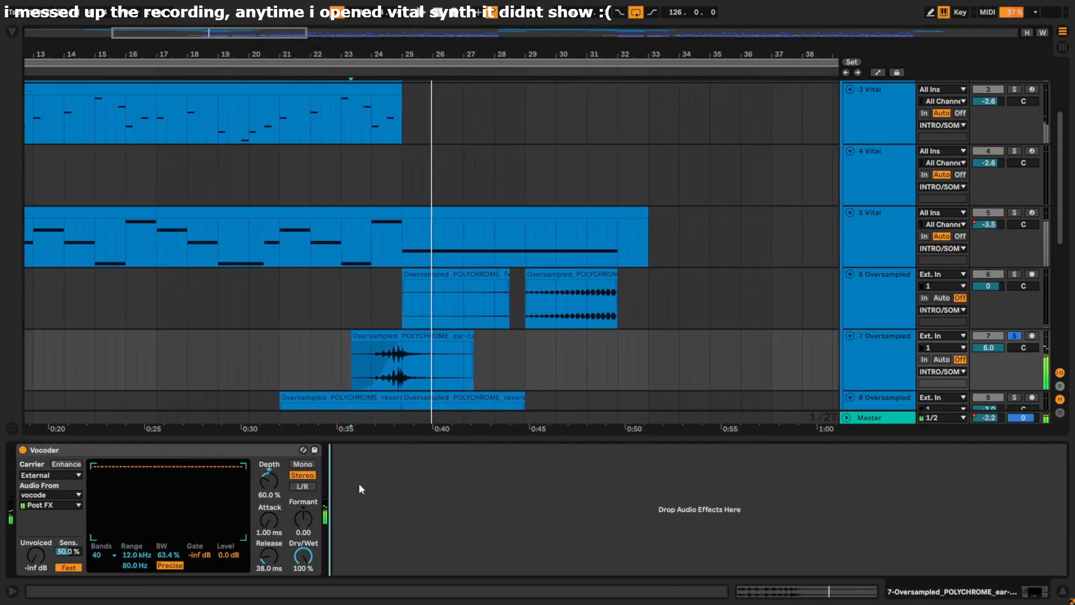
click(23, 449)
key(plus)
key(plus)
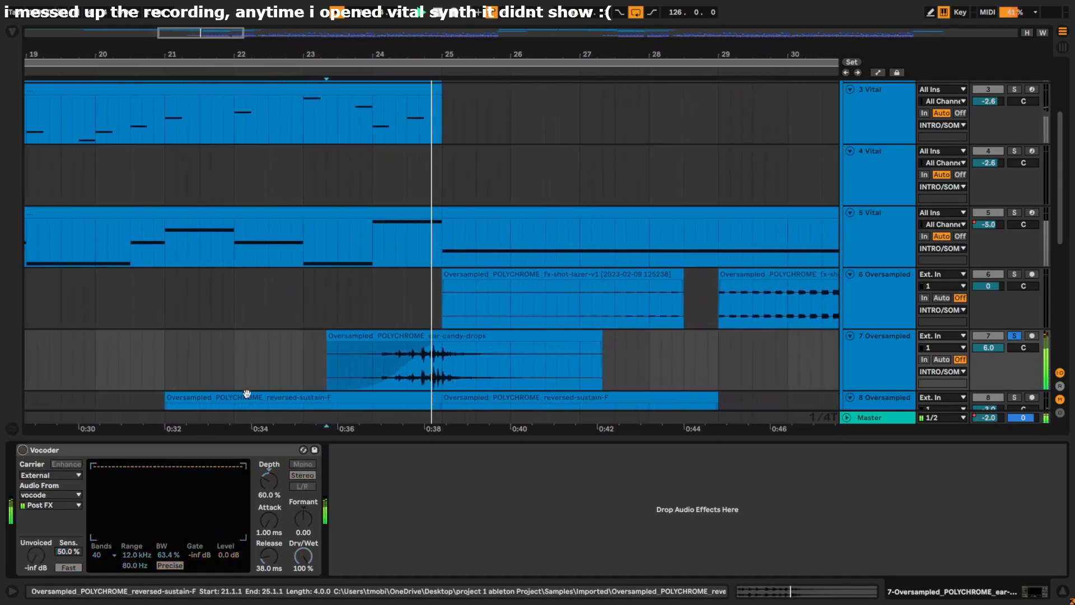
Step: Unsolo the ear-candy-drops track, play it within the full mix and turn its Vocoder back on
click(1016, 336)
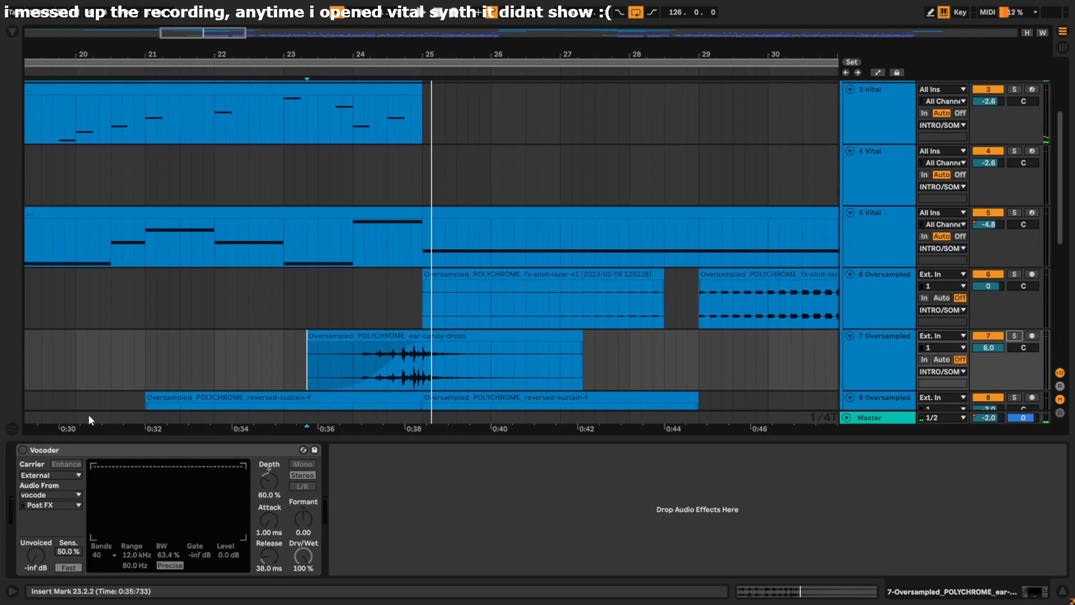
key(space)
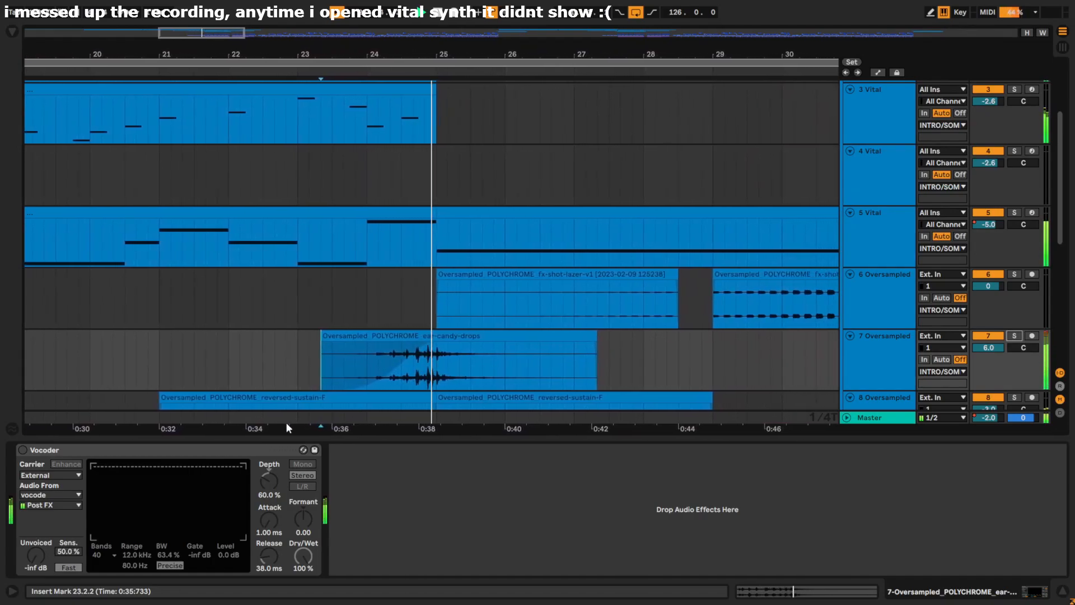
click(22, 449)
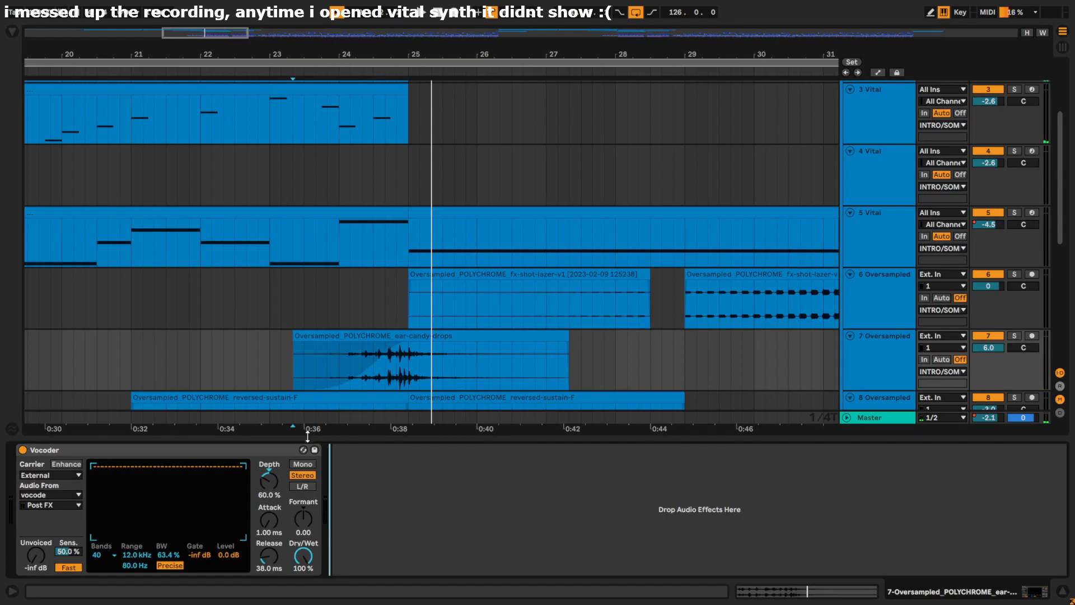
Step: Hide the device view, unfold the sidechain group and find the vocode track around bar 23
drag(308, 437, 500, 464)
scroll(483, 362, down, 8)
scroll(483, 361, down, 5)
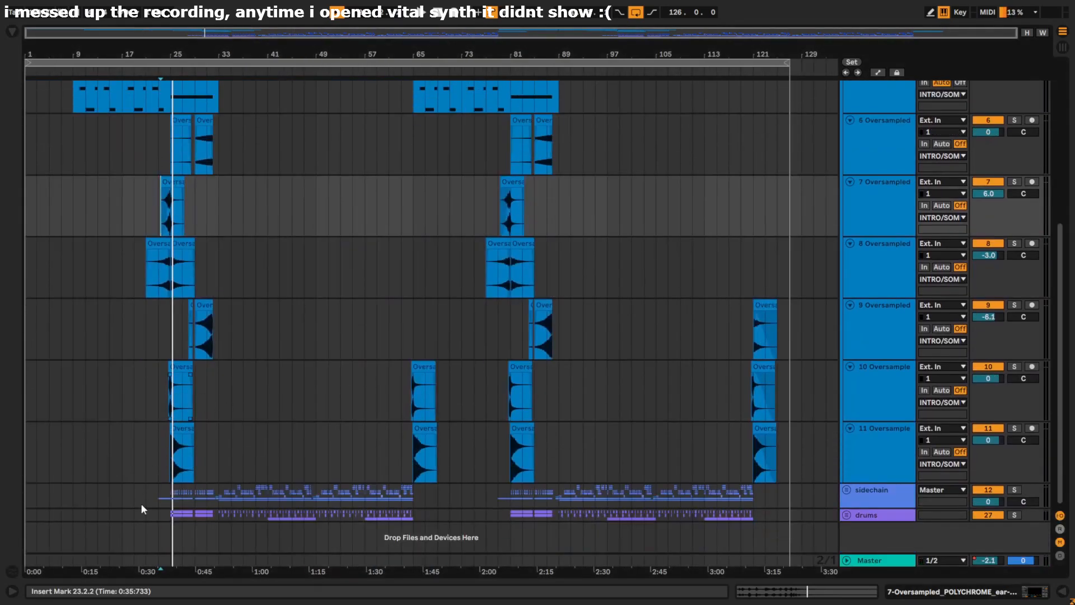
scroll(159, 355, down, 10)
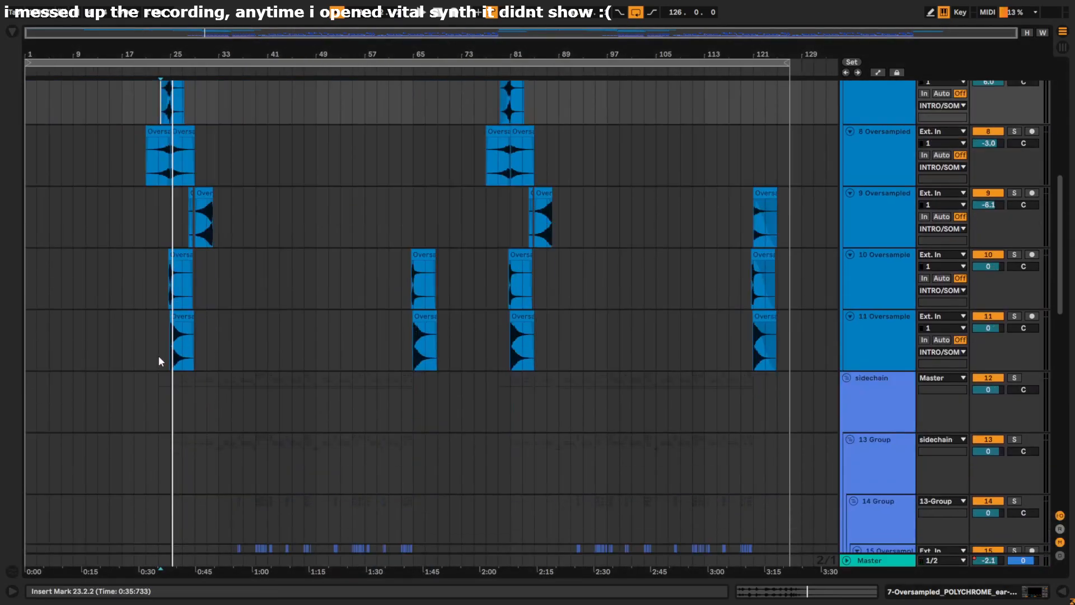
scroll(143, 388, down, 6)
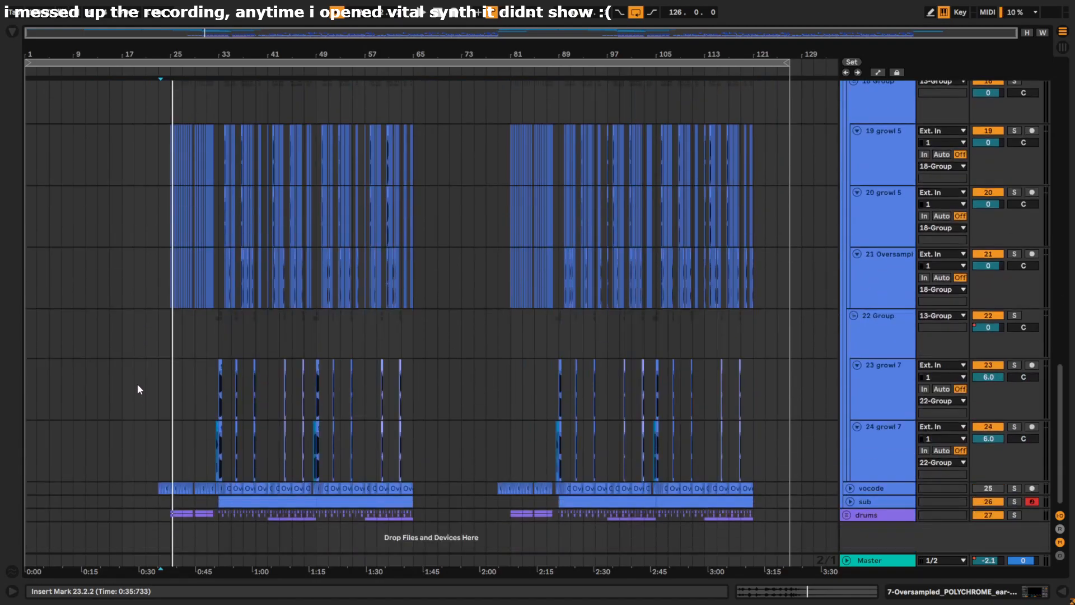
scroll(157, 467, up, 10)
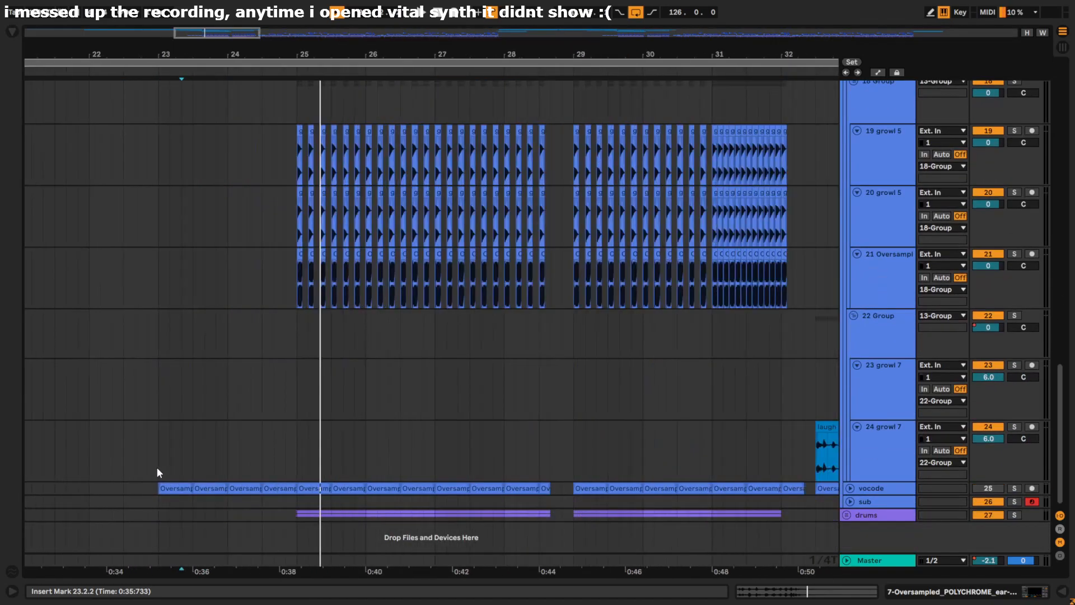
Step: Unfold the vocode track and play the arrangement from its first clip at bar 23
click(159, 488)
click(850, 487)
scroll(230, 435, down, 1)
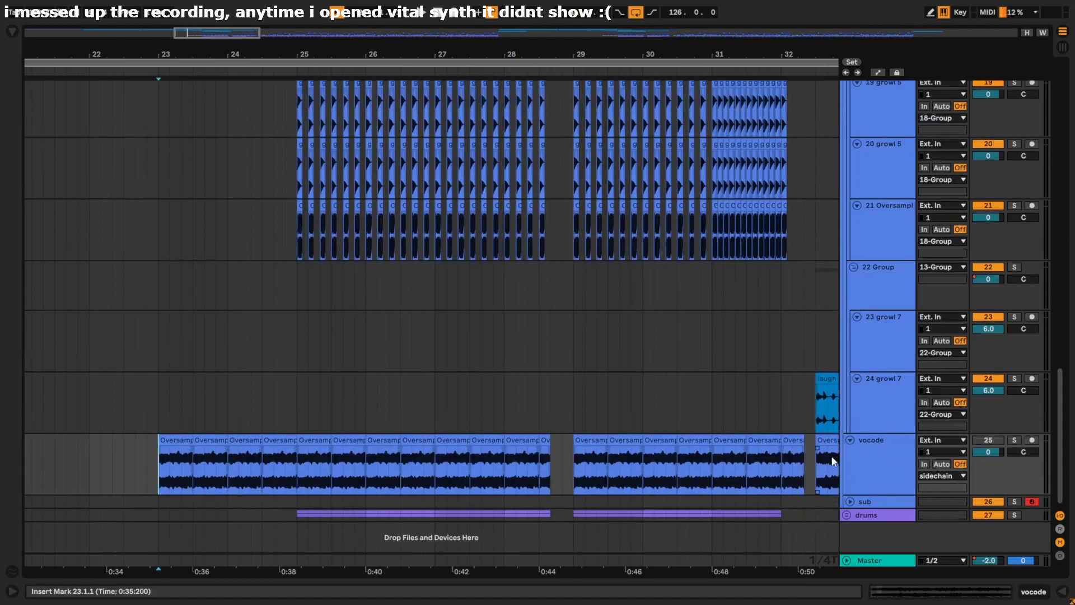
key(space)
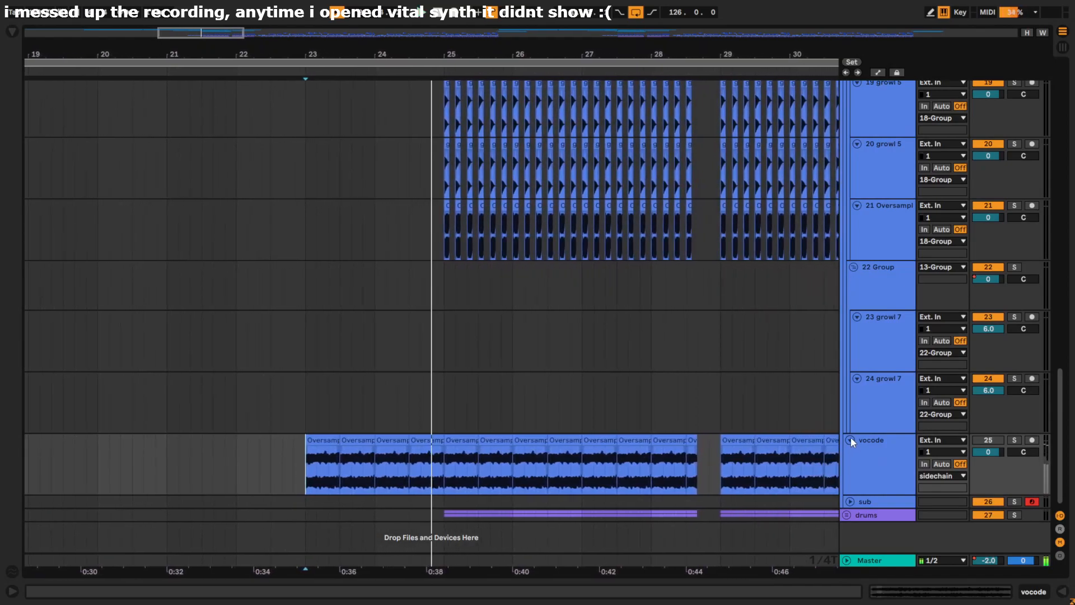
Step: Solo the vocode track, play its sample alone from bar 23, and unsolo it
click(850, 439)
click(1014, 439)
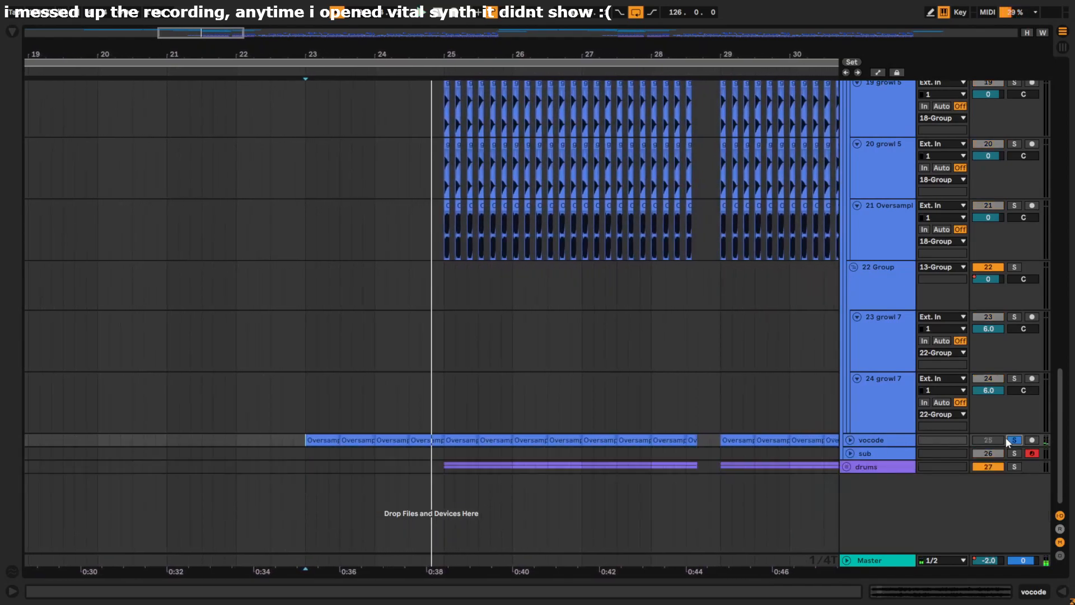
click(850, 440)
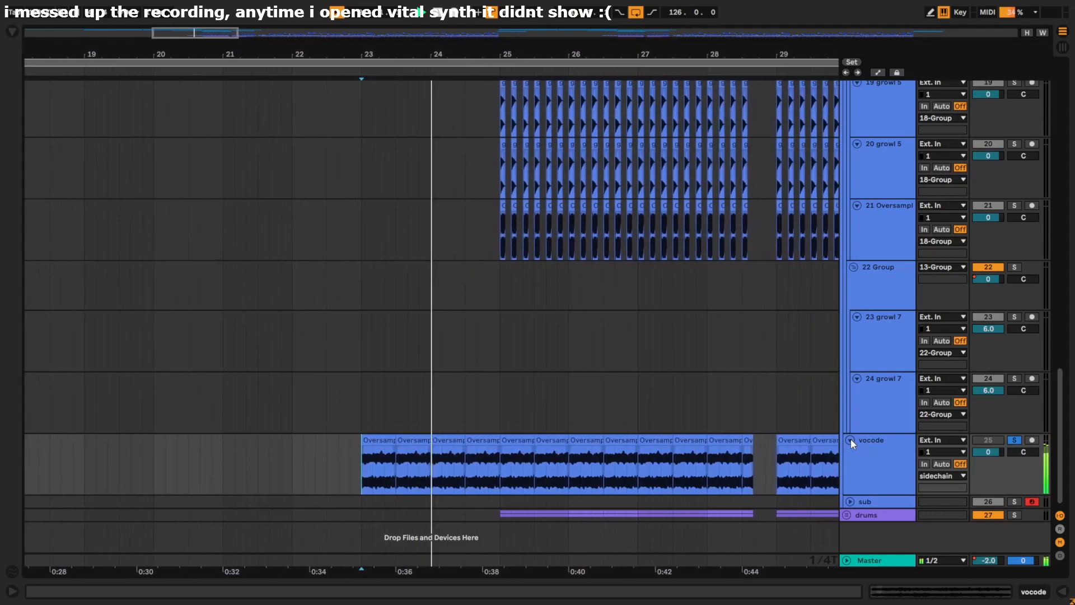
click(1015, 440)
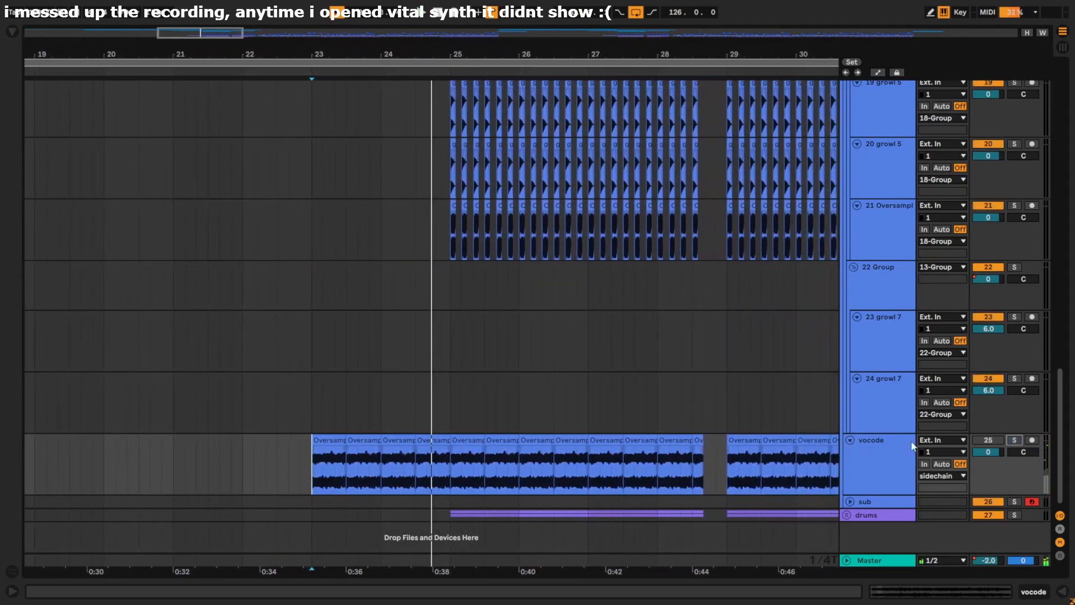
Step: Fold the vocode track and the sidechain group
click(850, 440)
scroll(846, 408, up, 10)
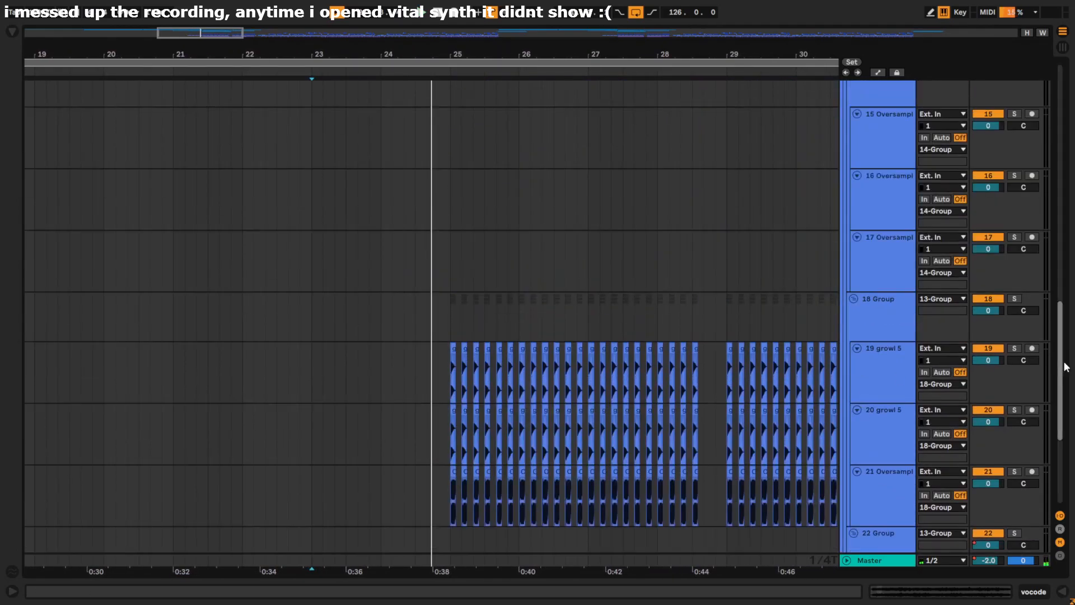
scroll(998, 215, up, 3)
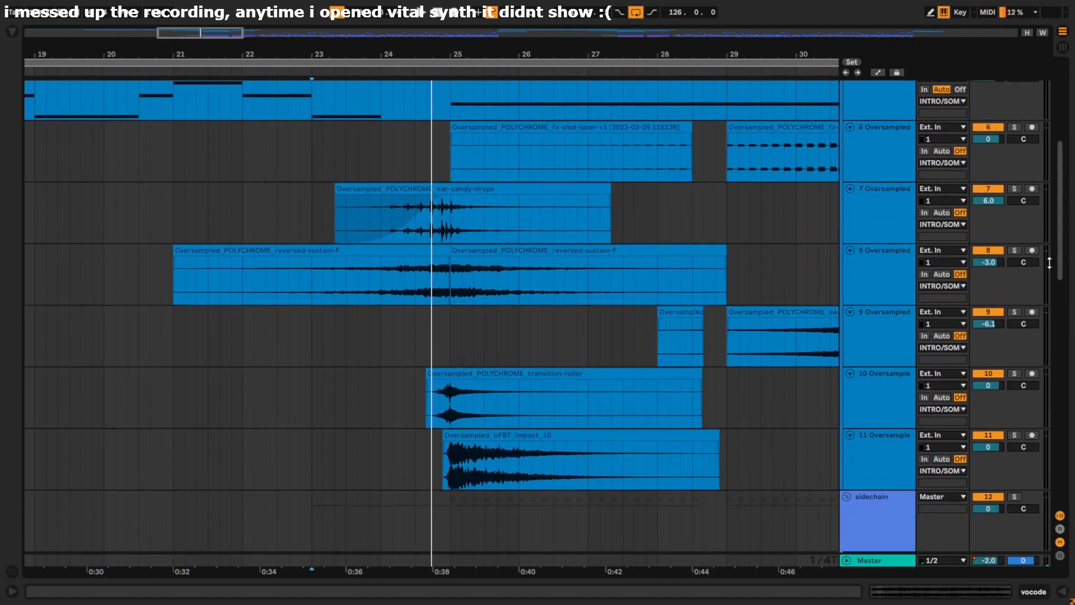
click(847, 498)
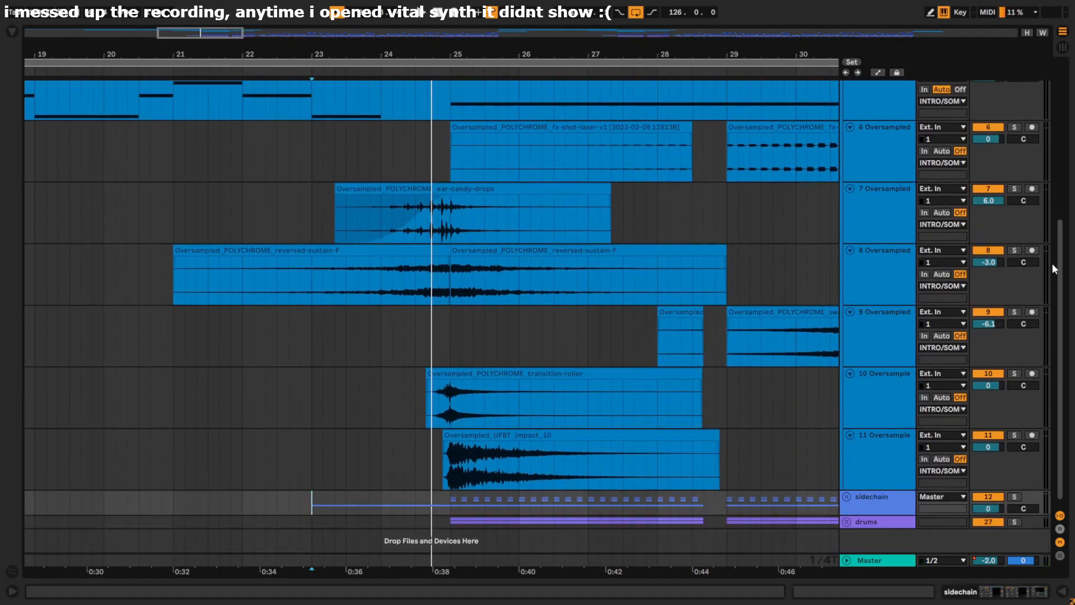
Step: Return to the intro tracks and set the playback start at bar 25 on the 5 Vital track
scroll(1055, 269, up, 6)
ctrl+scroll(610, 286, down, 5)
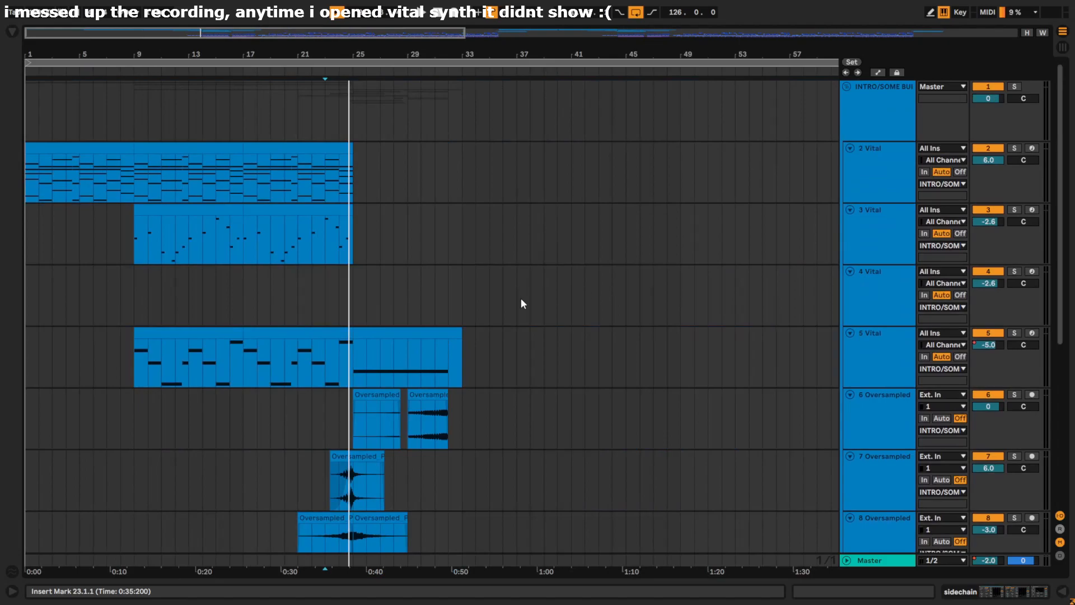
scroll(373, 344, down, 8)
scroll(359, 314, up, 4)
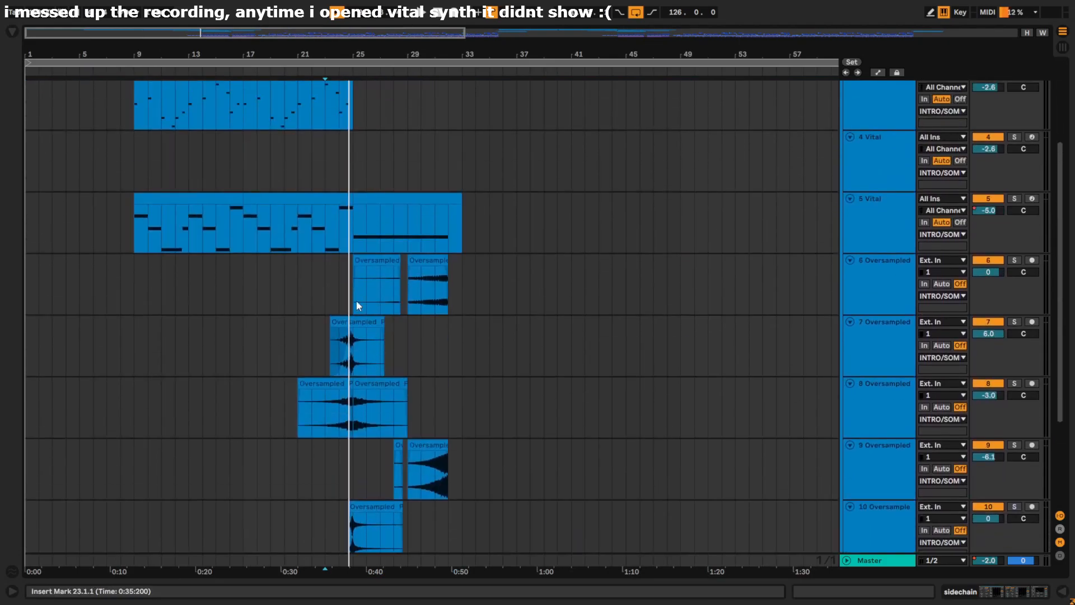
click(354, 244)
scroll(416, 327, down, 4)
scroll(325, 291, up, 3)
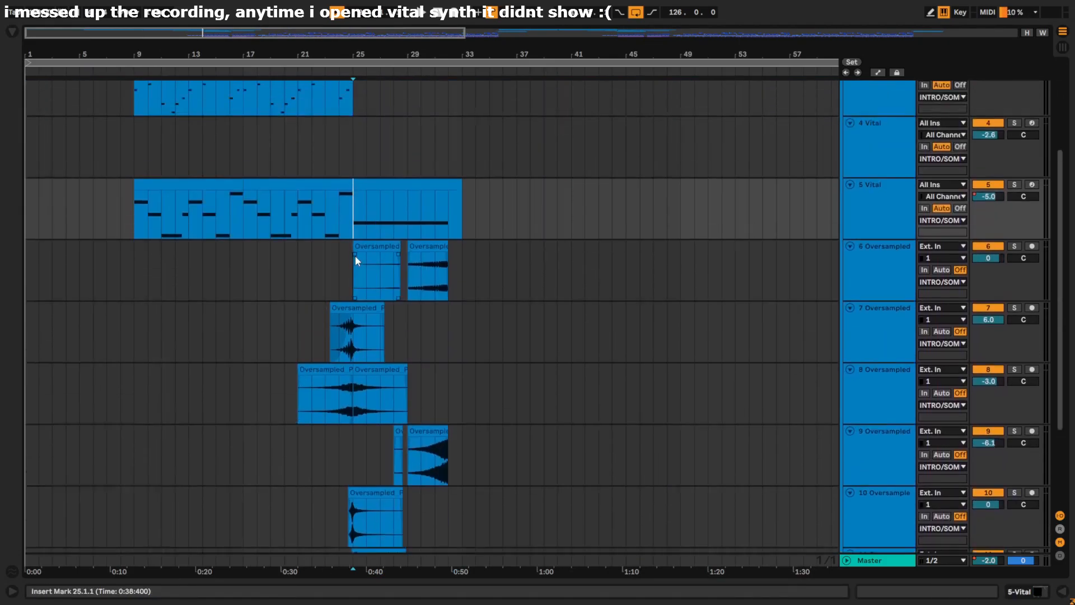
Step: Open the 5 Vital track's clips at bars 25 and 9 in the enlarged MIDI editor, then close the editor
scroll(383, 287, up, 2)
click(363, 282)
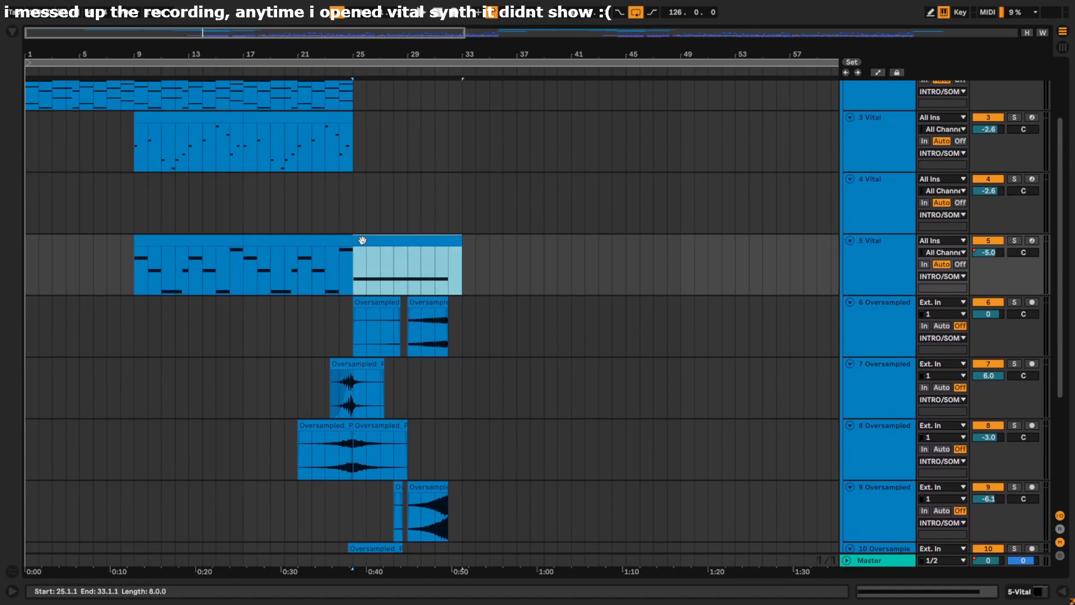
double_click(363, 281)
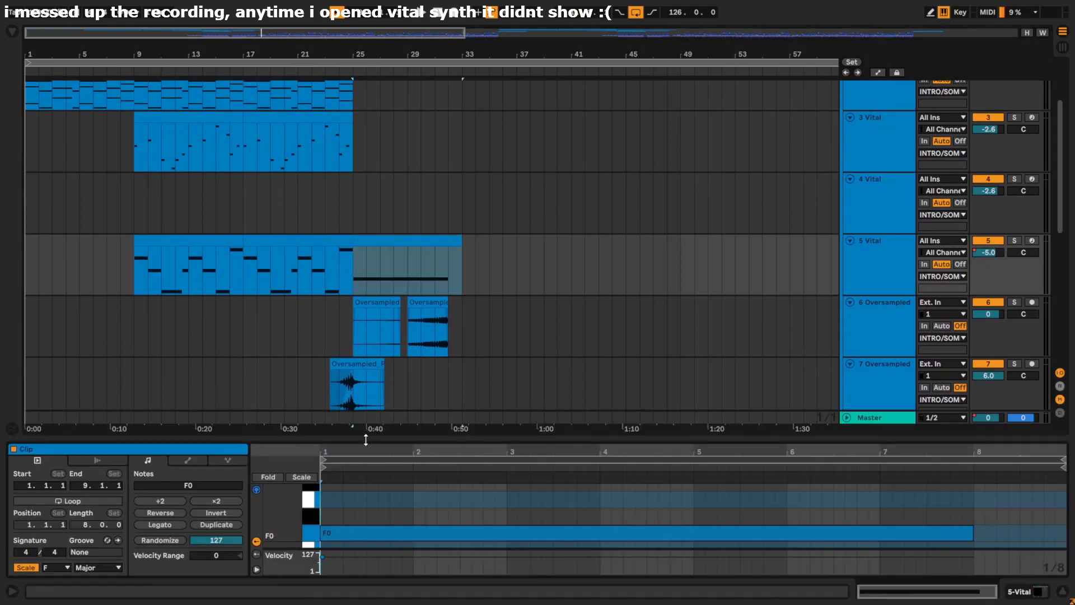
click(175, 240)
drag(364, 440, 359, 56)
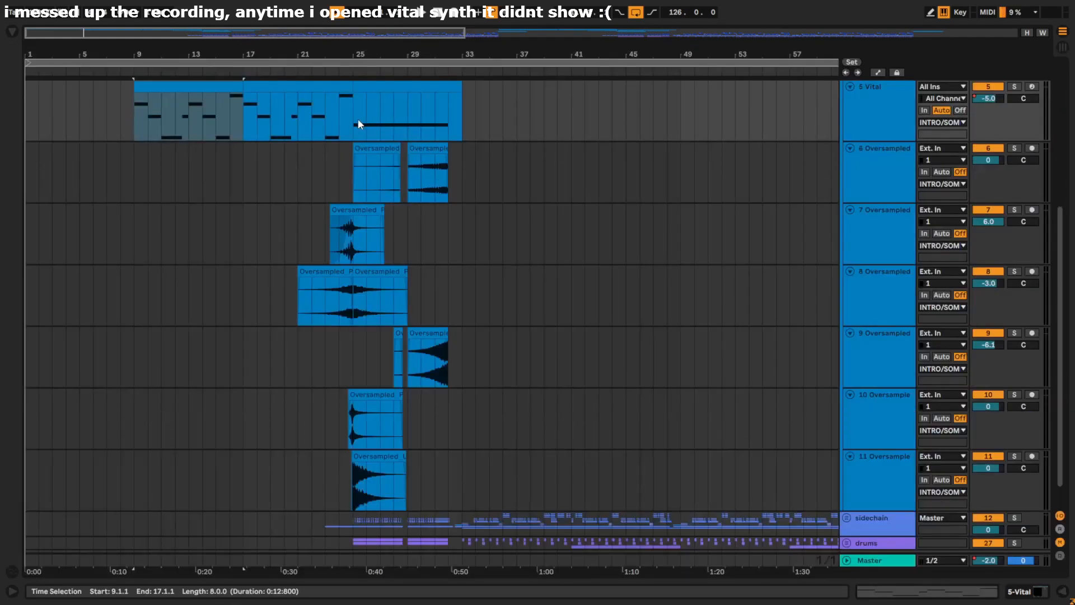
Step: Show the automation lanes and play the 5 Vital track soloed from bar 25
click(358, 120)
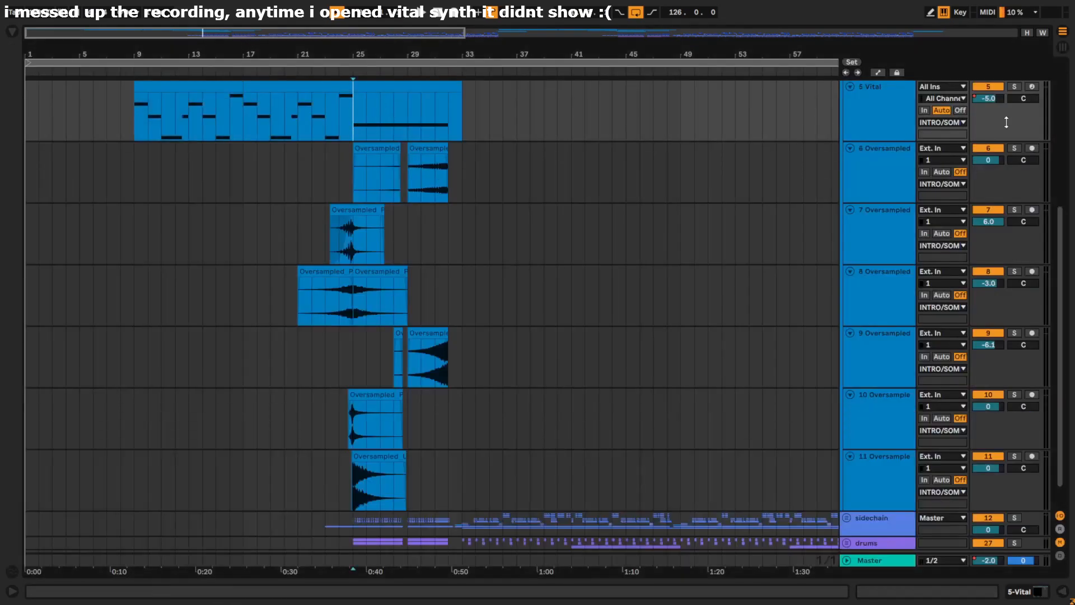
key(a)
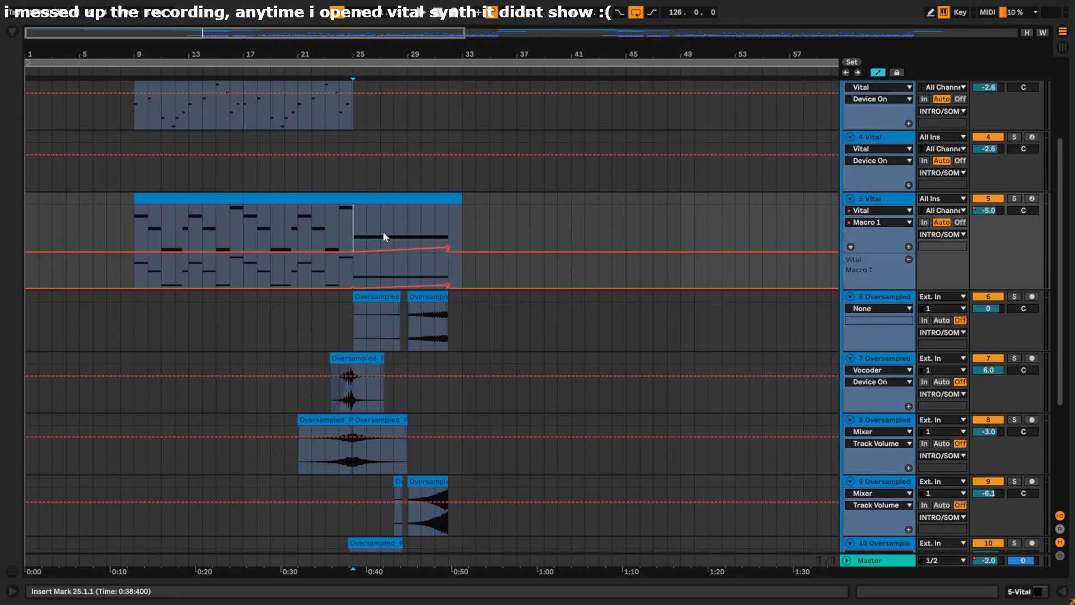
click(1014, 198)
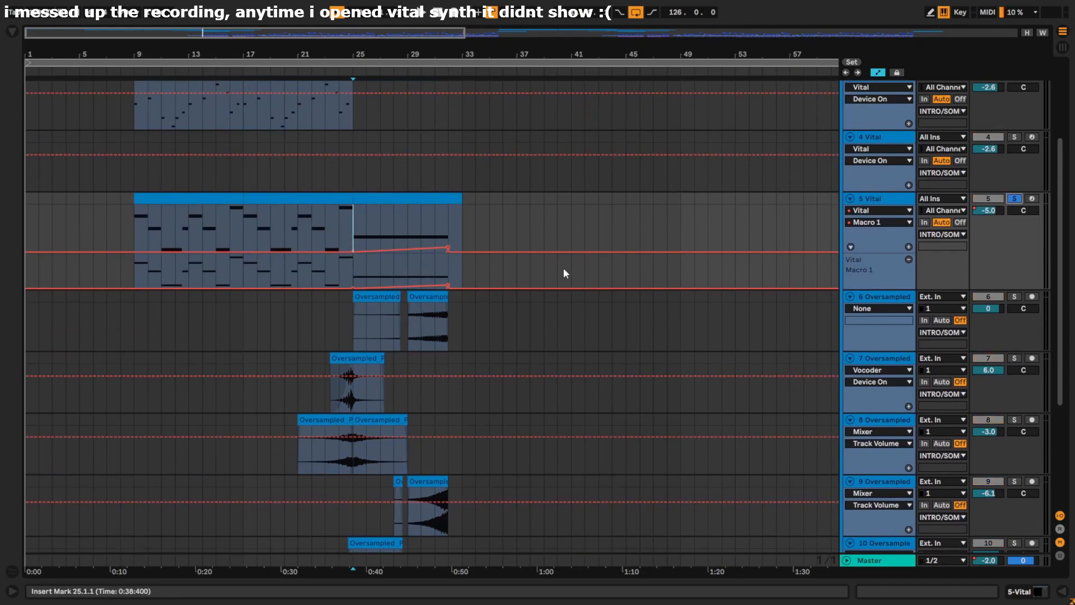
scroll(445, 235, up, 3)
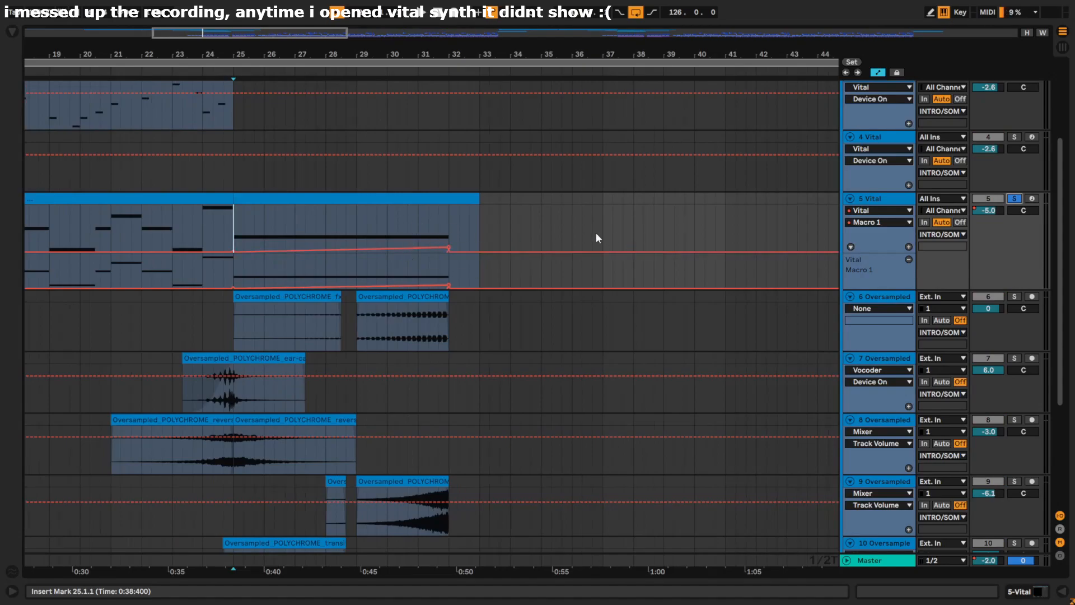
key(space)
Step: Open the 5 Vital clip at bar 25 in a full-height editor and display its Pitch Bend envelope
double_click(482, 196)
drag(357, 436, 280, 33)
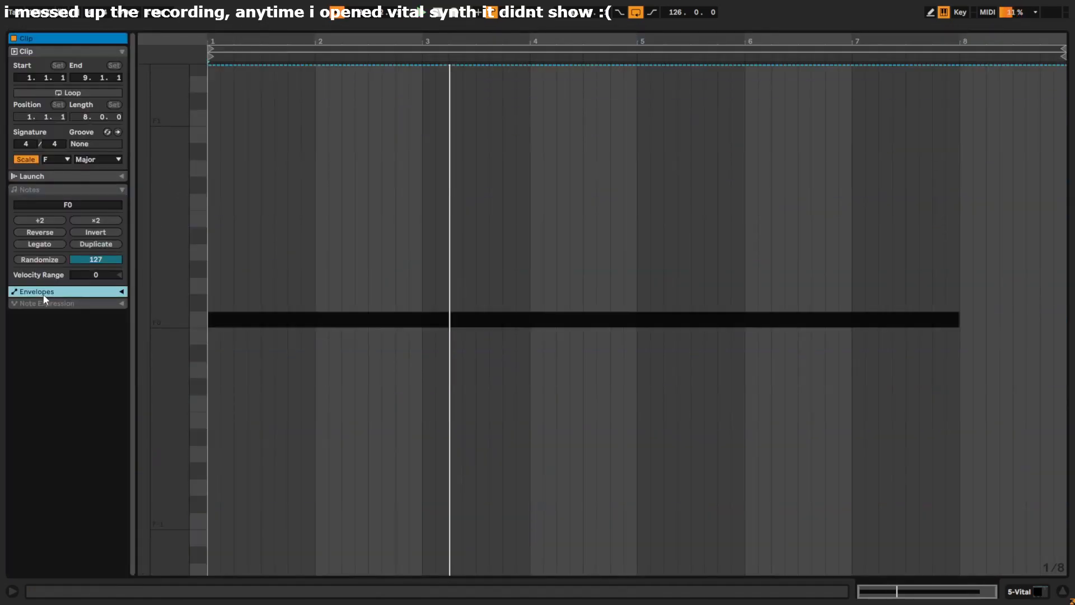
click(121, 293)
click(42, 305)
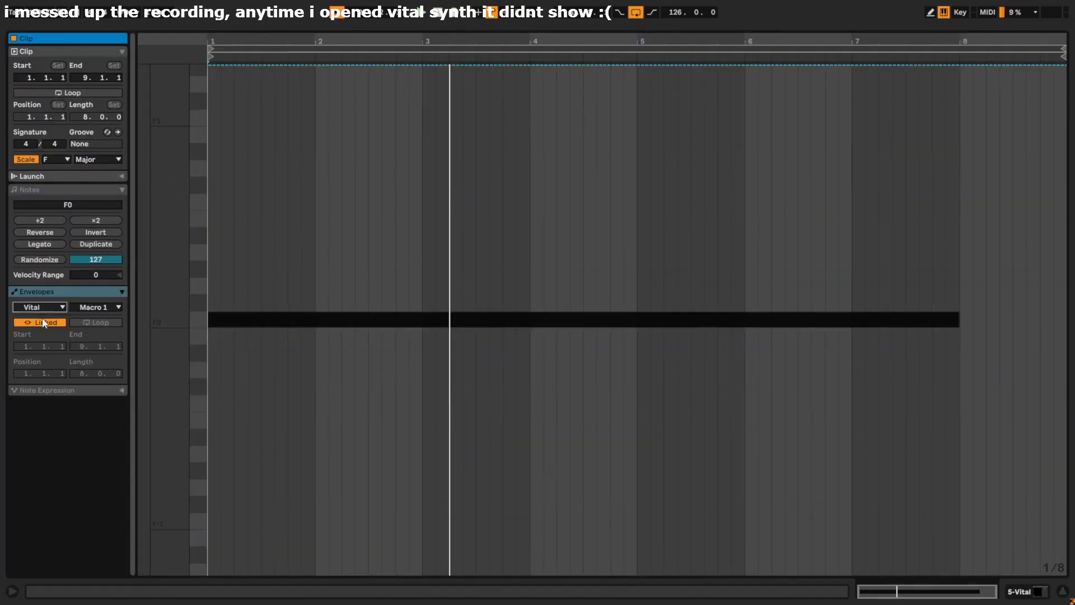
click(44, 323)
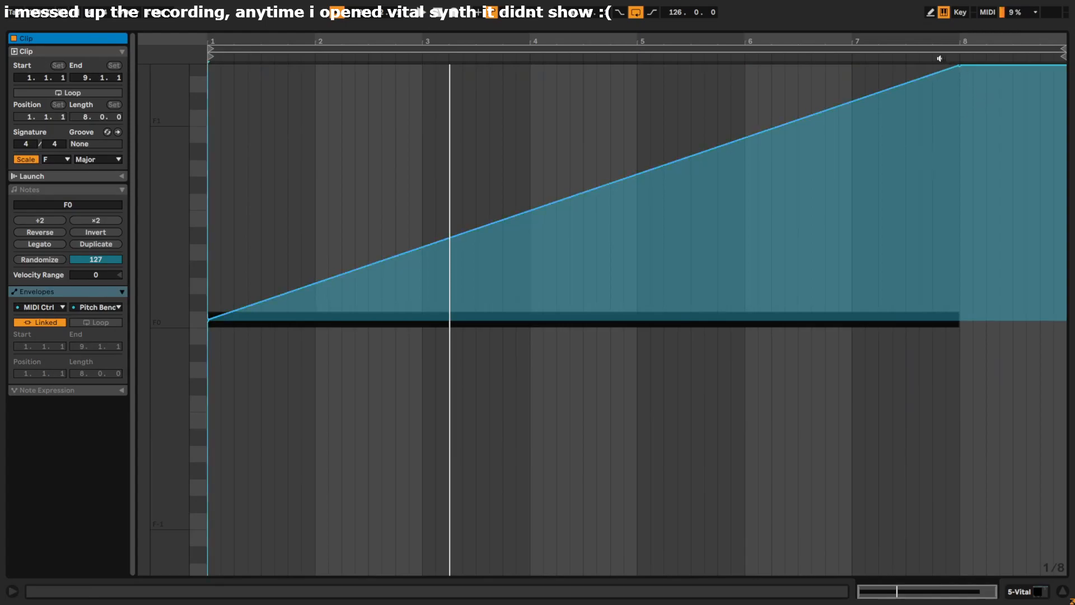
Step: Close the clip editor and hide the automation lanes in the arrangement
drag(900, 29, 885, 532)
key(w)
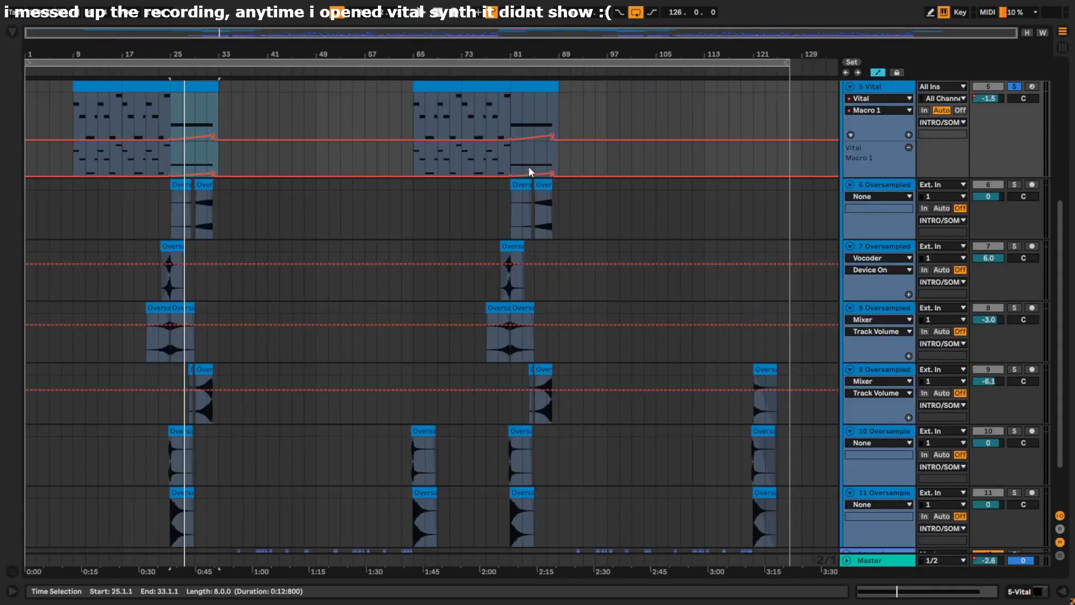
key(z)
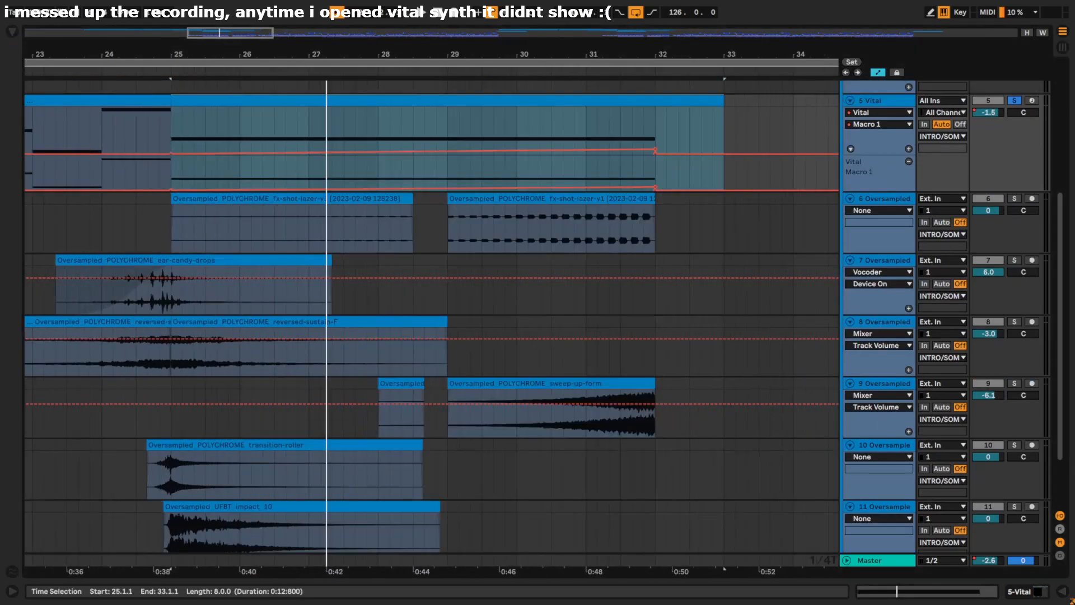
scroll(191, 224, left, 3)
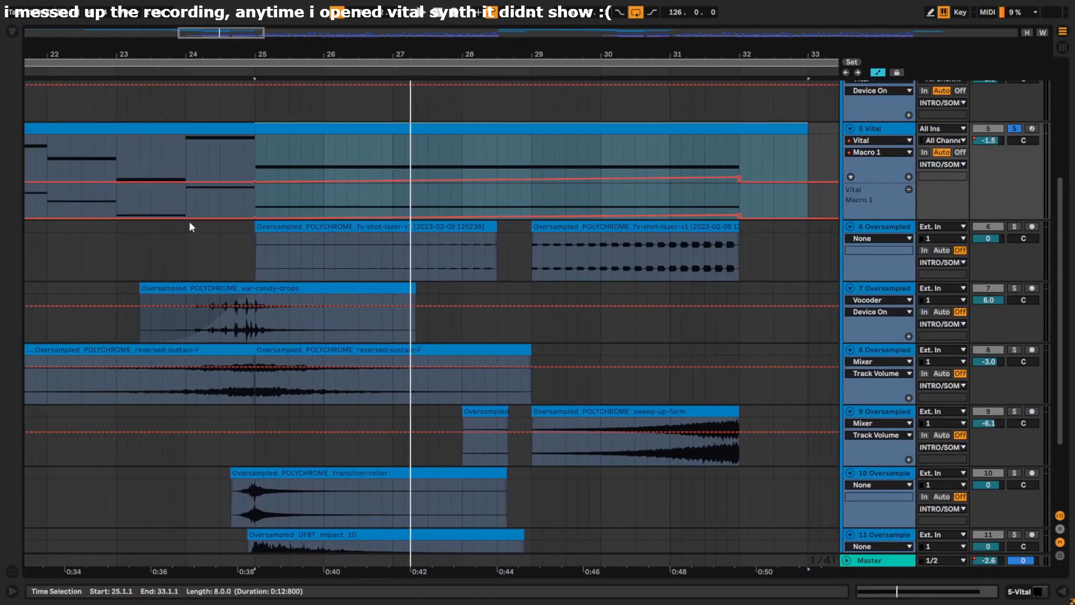
key(ctrl+a)
scroll(870, 173, up, 3)
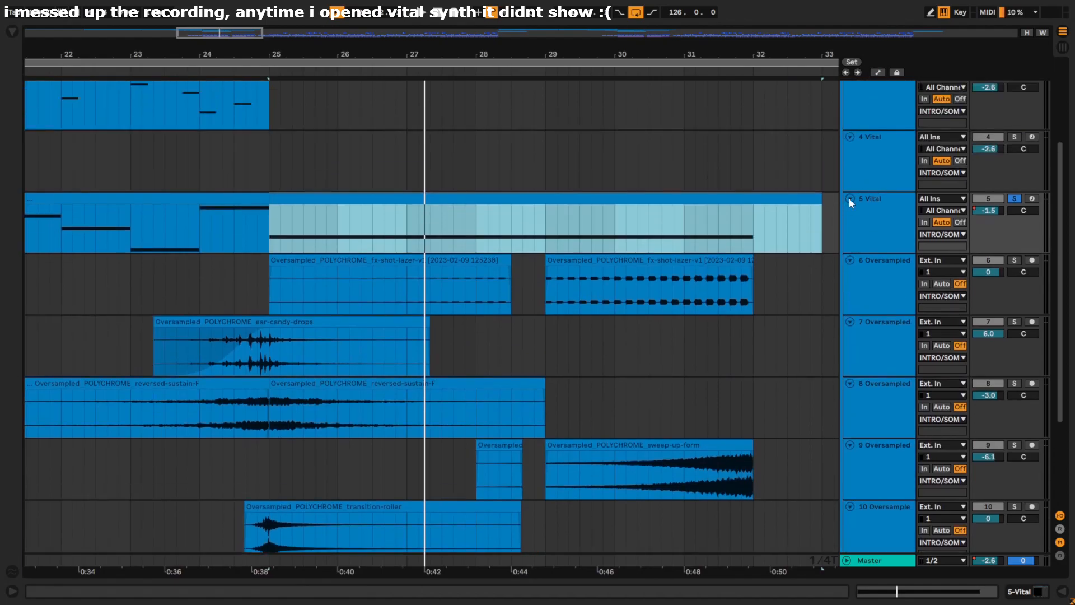
click(850, 199)
click(850, 198)
scroll(431, 283, down, 5)
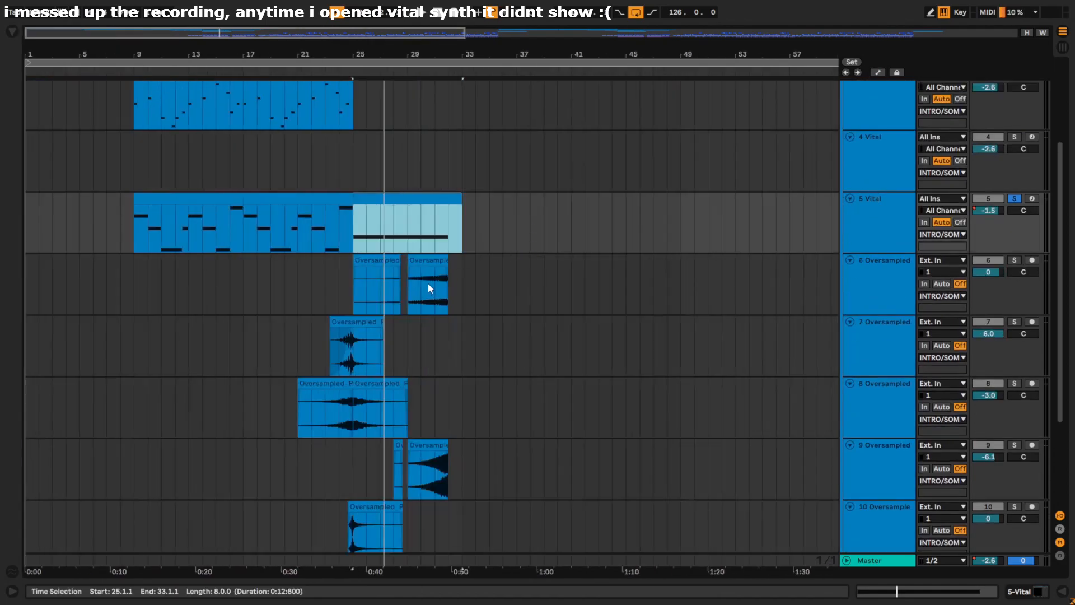
Step: Solo the track with the fx-shot-lazer sample, play it from bar 25, and unsolo it
click(358, 283)
scroll(359, 283, down, 3)
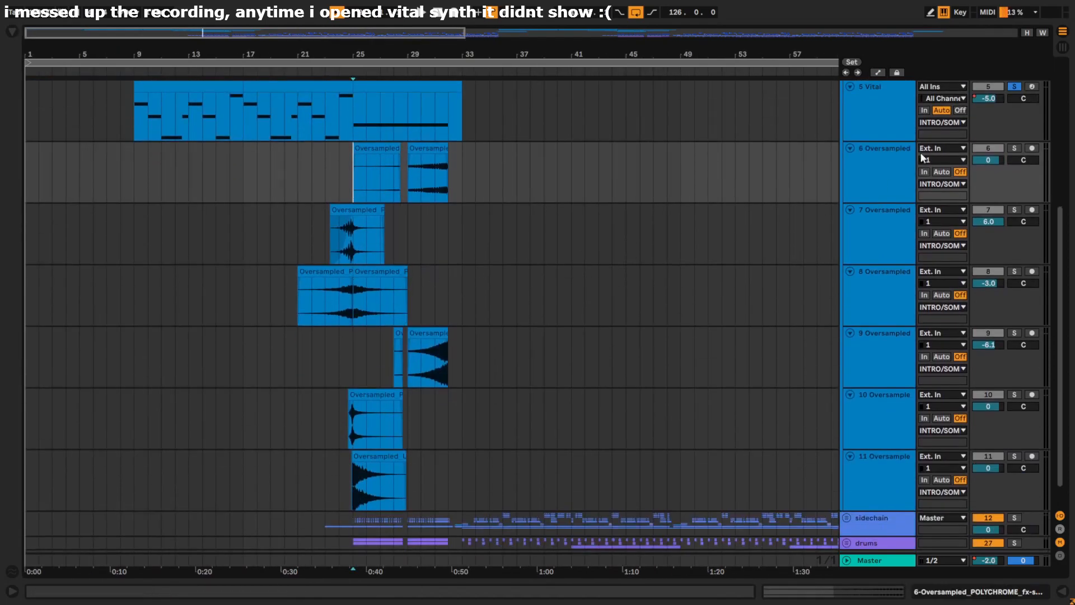
click(1015, 149)
click(347, 233)
scroll(361, 187, up, 5)
key(space)
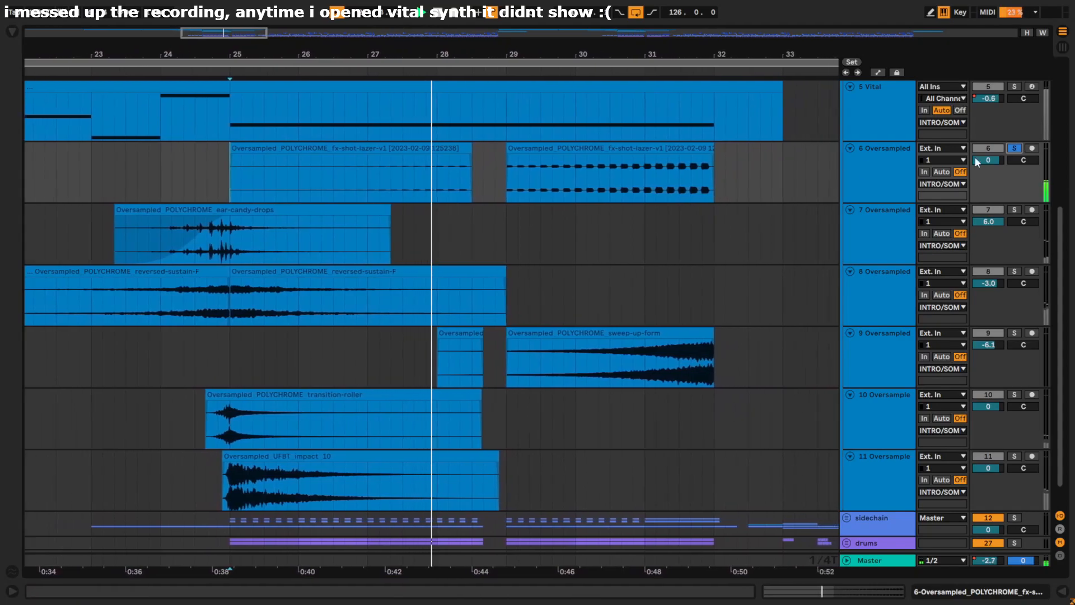
click(1014, 148)
scroll(693, 284, down, 5)
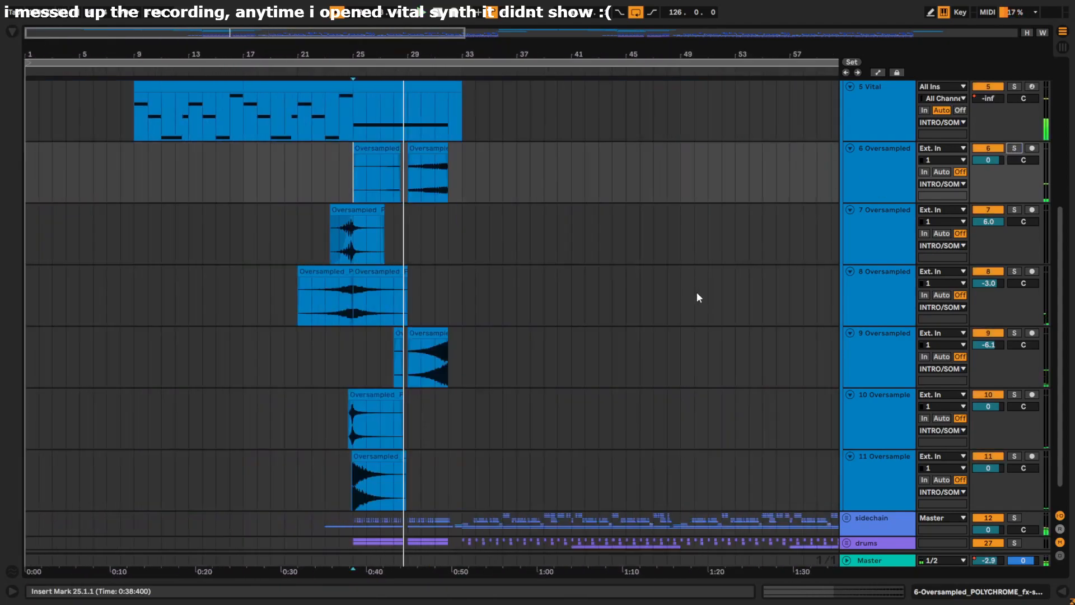
Step: Unfold the sidechain group and examine the growl 5 and layered effect clips around bar 34
click(851, 493)
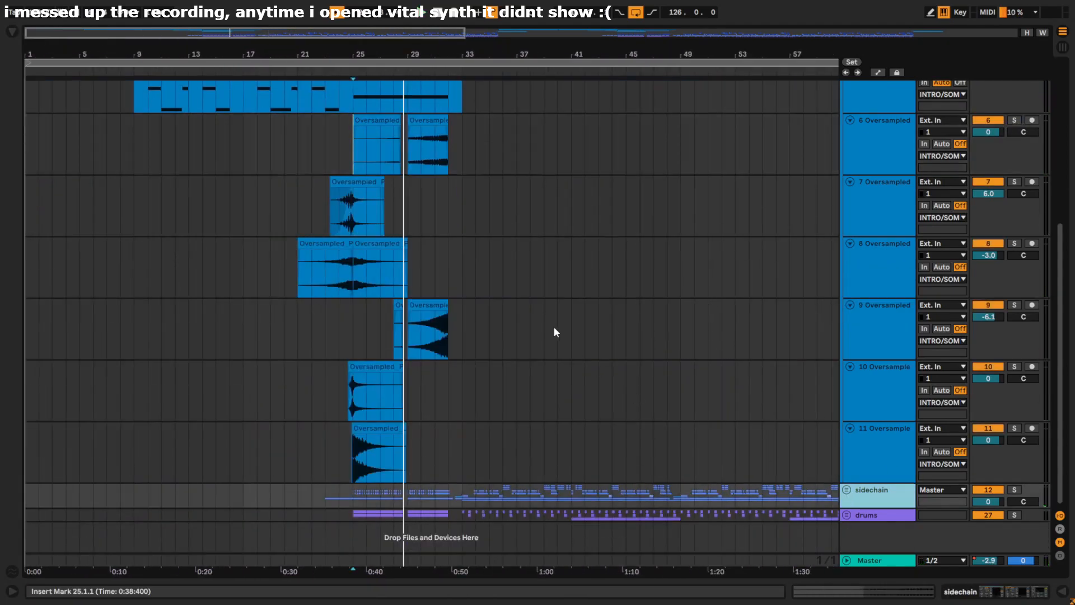
click(846, 490)
scroll(537, 334, down, 10)
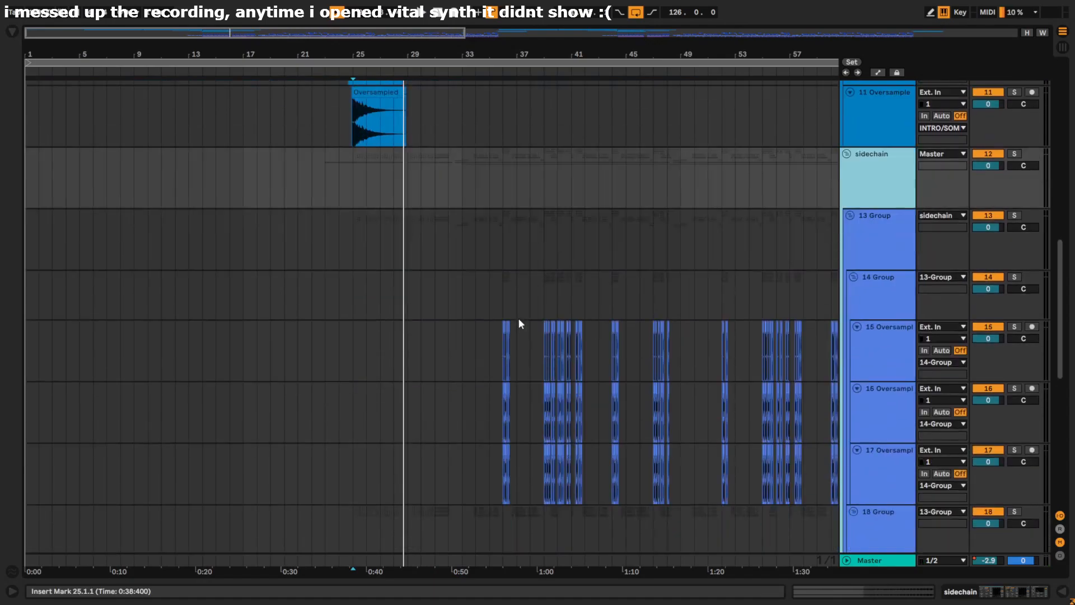
scroll(514, 328, up, 5)
scroll(241, 322, down, 2)
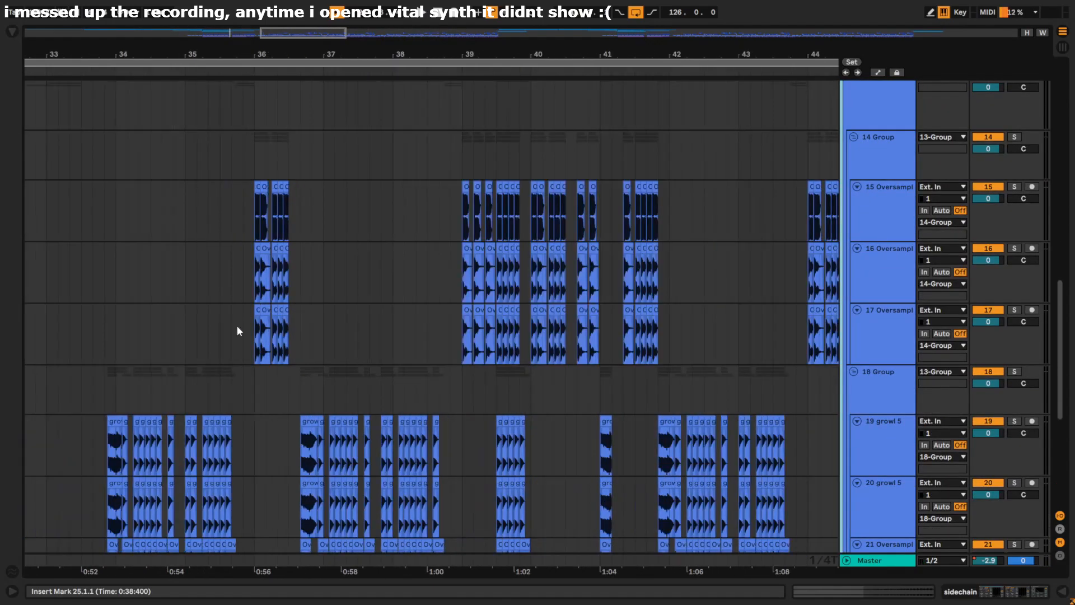
scroll(183, 326, up, 7)
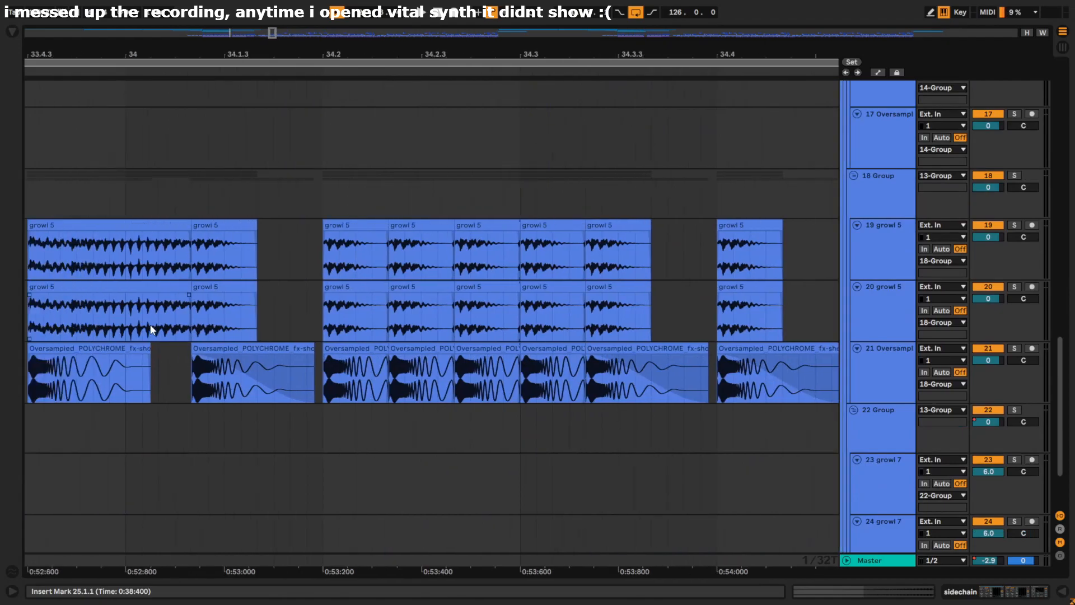
scroll(155, 332, left, 2)
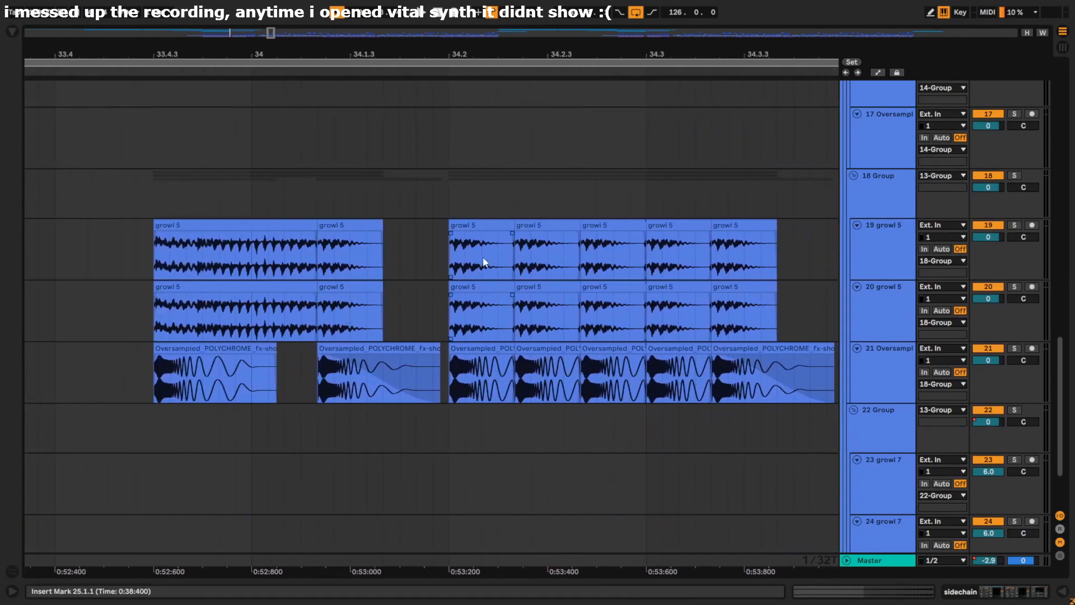
scroll(362, 248, down, 2)
scroll(322, 316, down, 1)
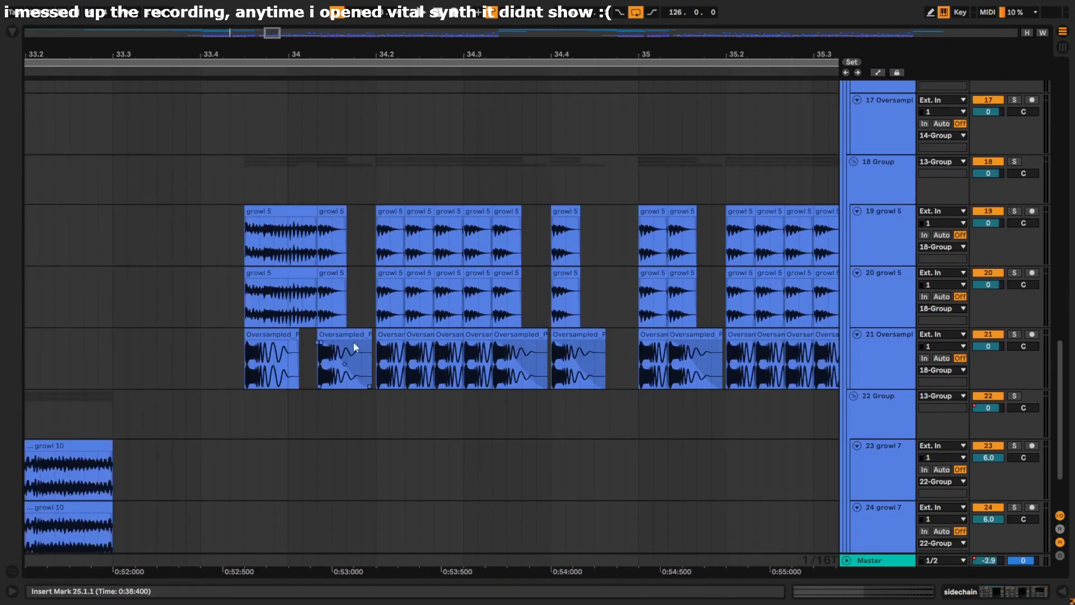
scroll(255, 281, down, 10)
scroll(224, 238, up, 5)
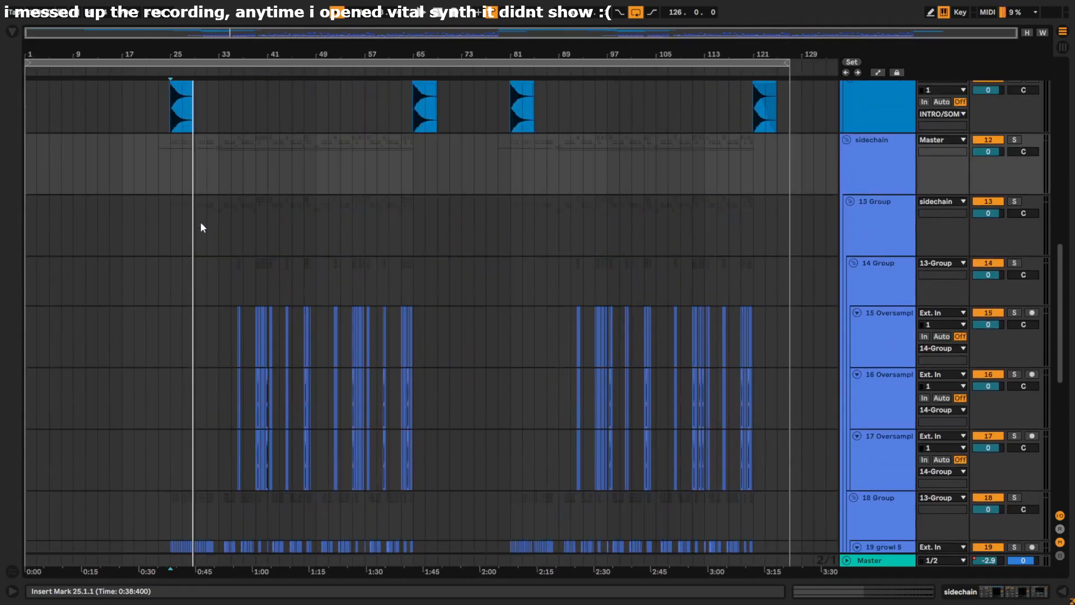
Step: Fold the sidechain group and return to the intro effects tracks
scroll(202, 227, up, 2)
click(846, 239)
scroll(166, 168, up, 10)
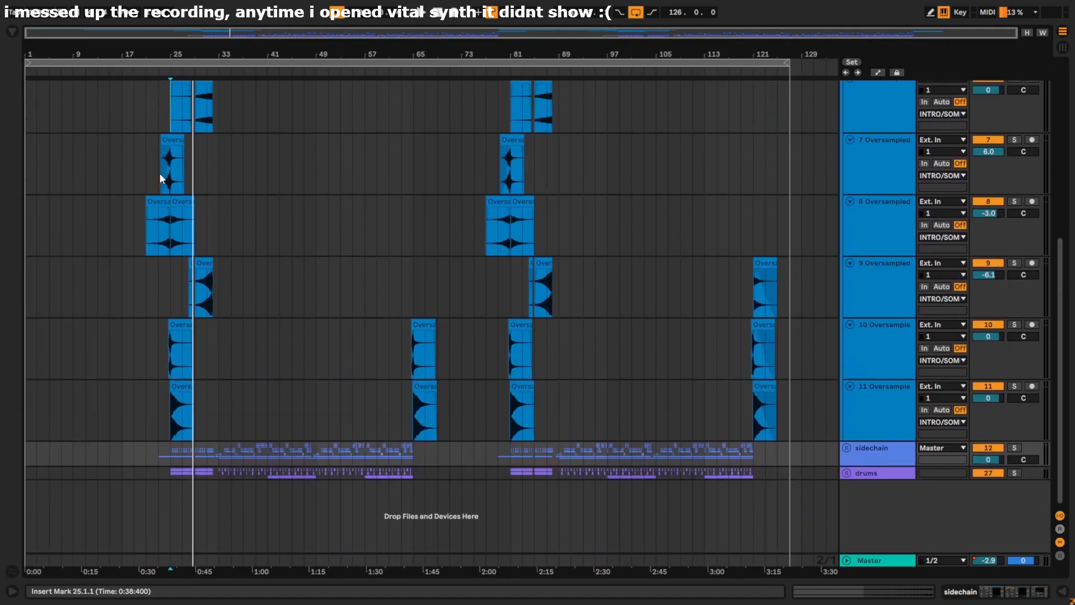
Step: Solo track 9, which holds the sweep-up-form sample, and play it from its first clip at bar 28
scroll(184, 168, down, 4)
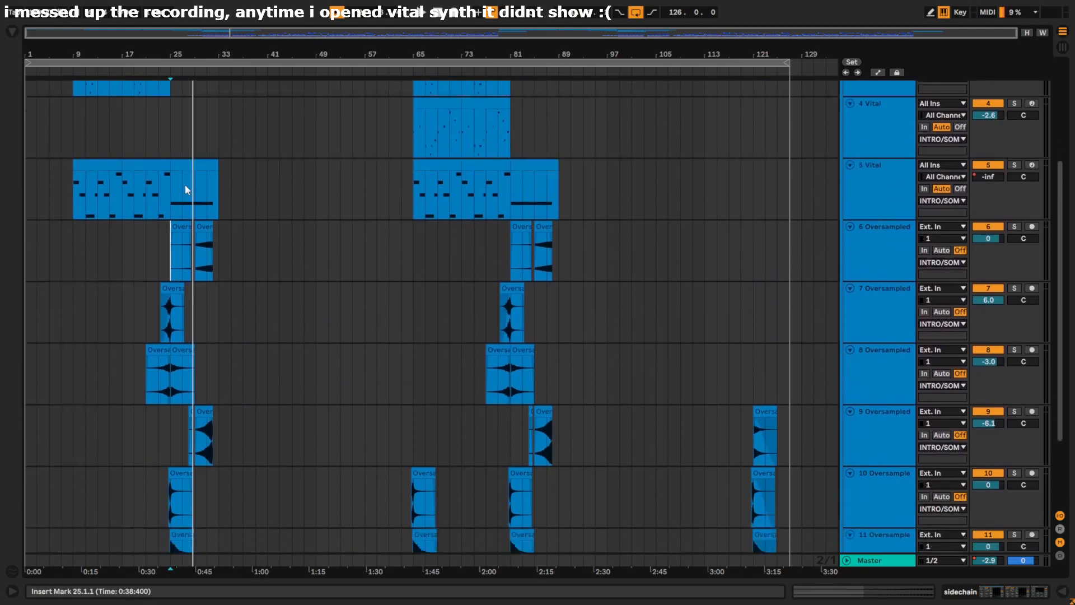
ctrl+scroll(192, 203, up, 6)
scroll(272, 249, left, 4)
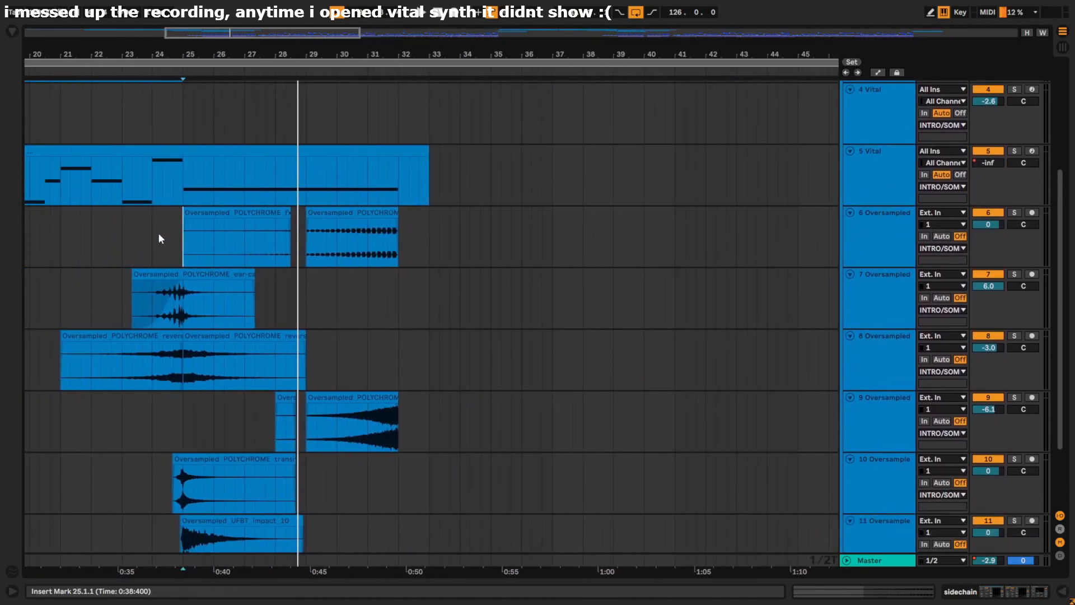
click(297, 234)
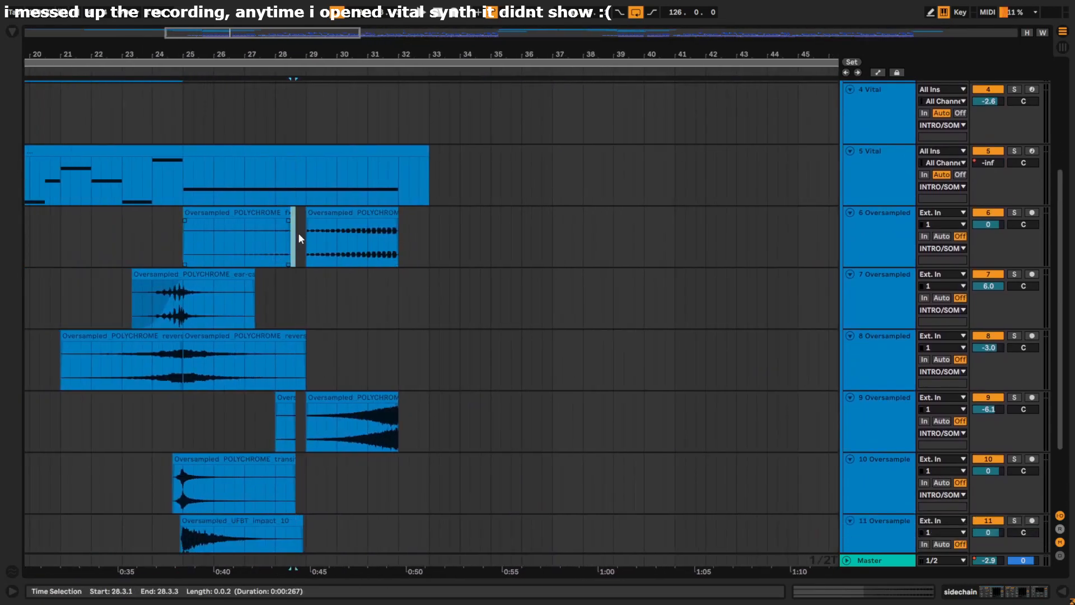
scroll(287, 247, down, 3)
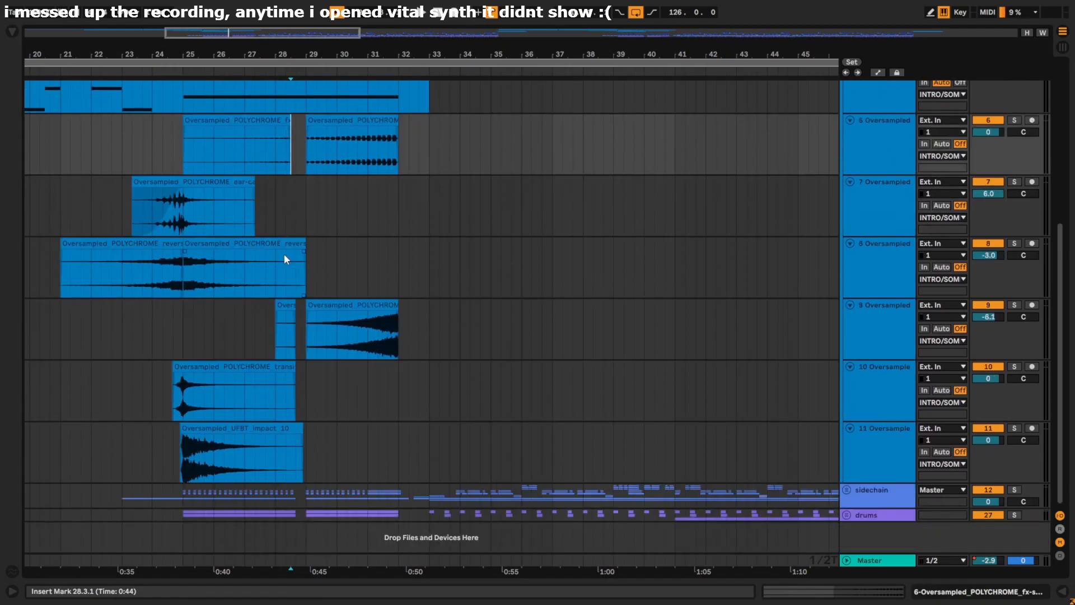
click(277, 343)
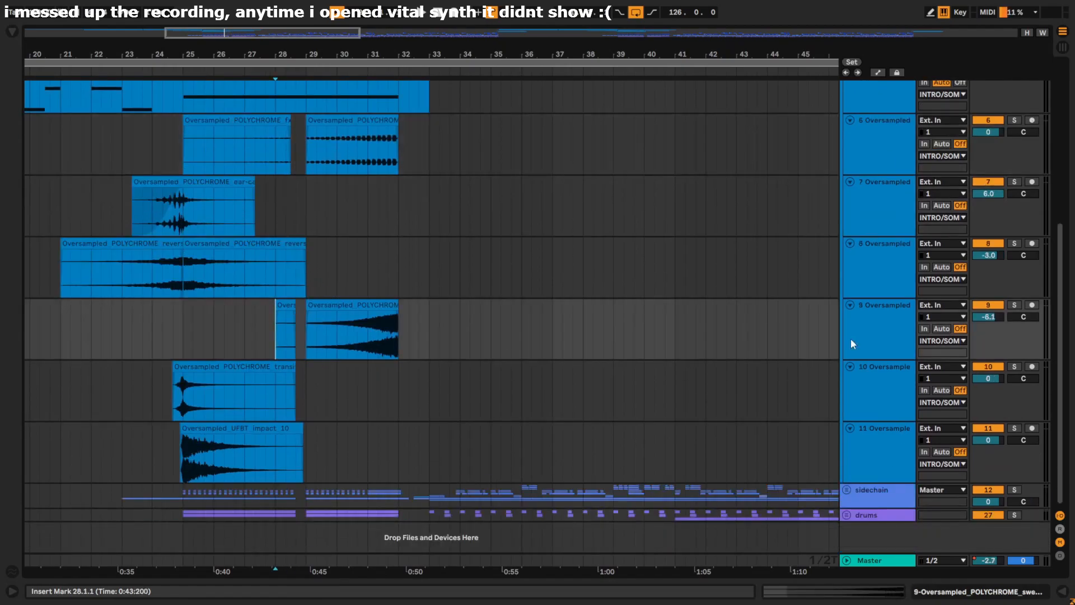
click(1014, 305)
key(space)
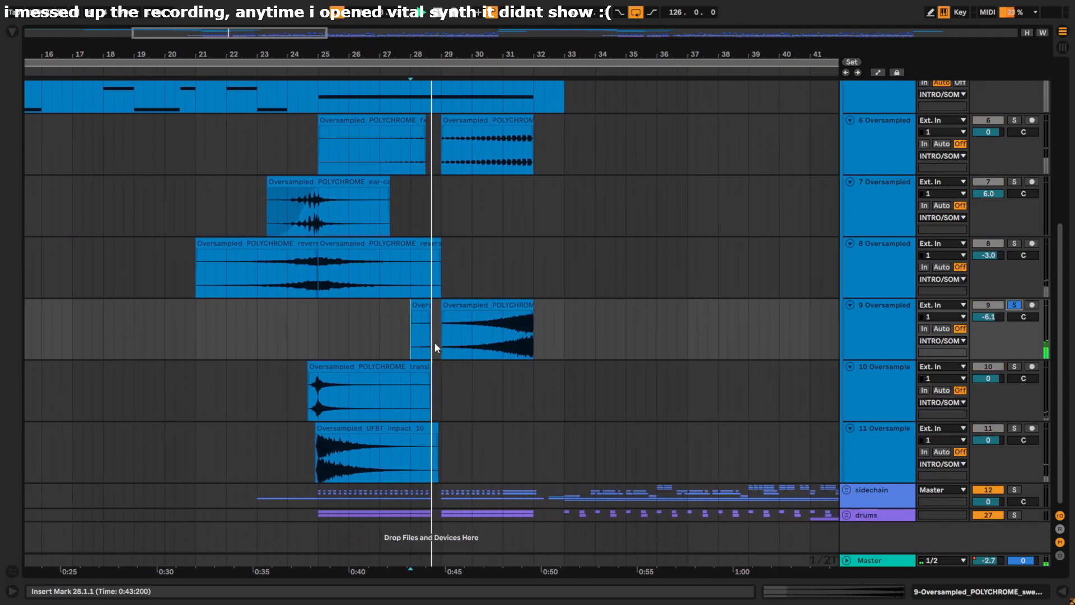
Step: Unsolo track 9, set the insert mark at bar 25, and fold the intro group
click(1014, 304)
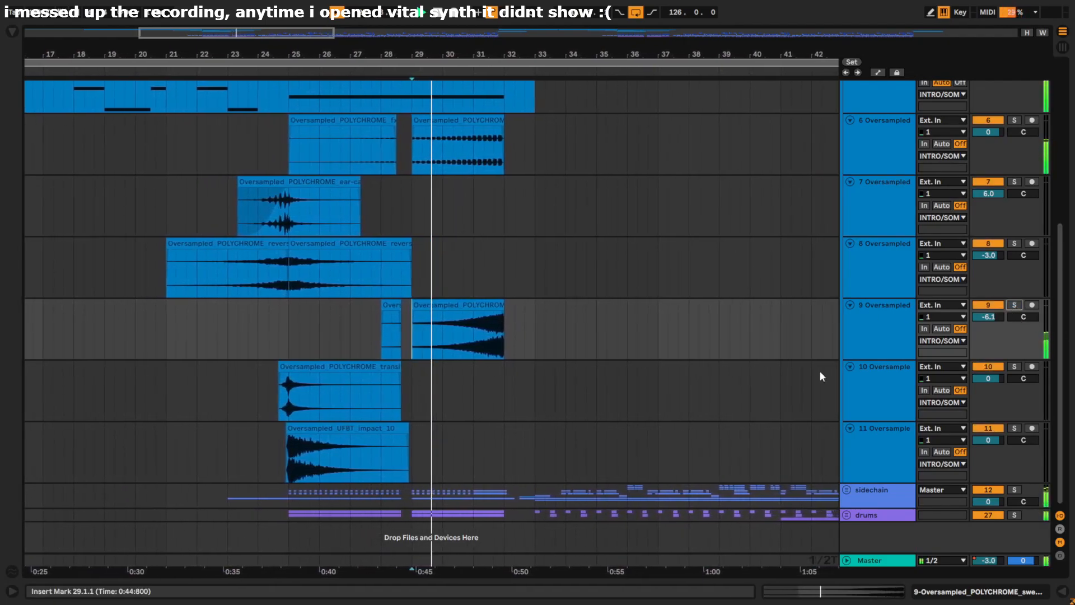
click(282, 338)
scroll(881, 162, up, 5)
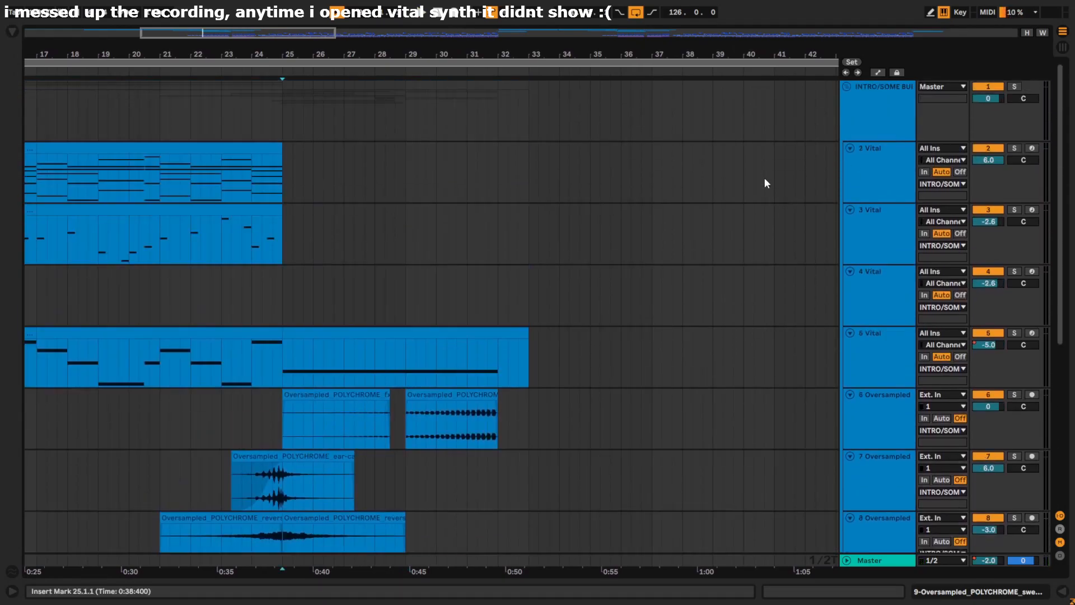
scroll(762, 179, down, 5)
scroll(761, 178, up, 5)
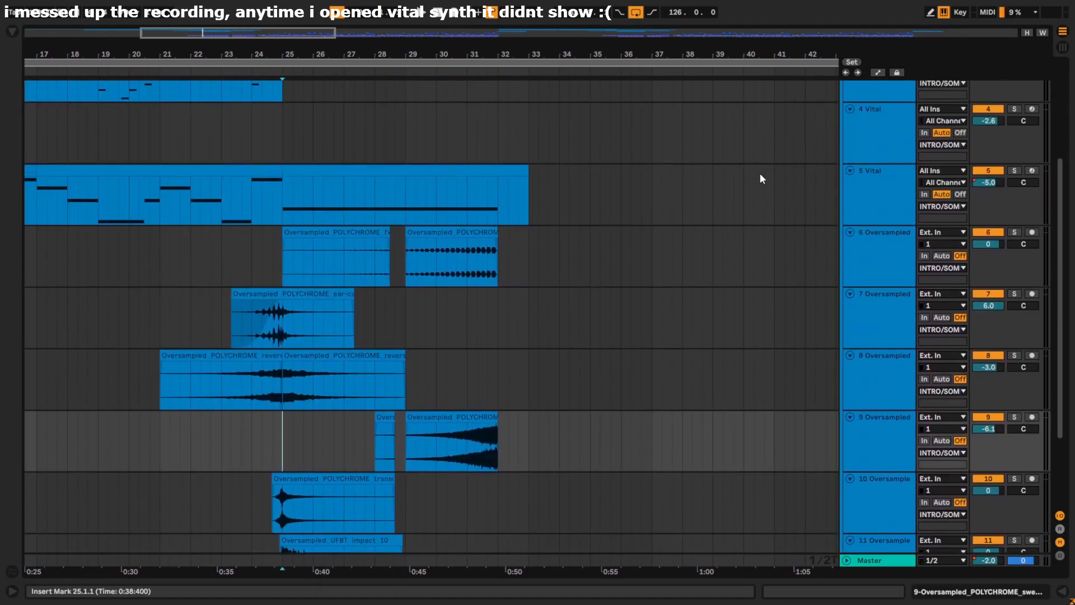
click(847, 87)
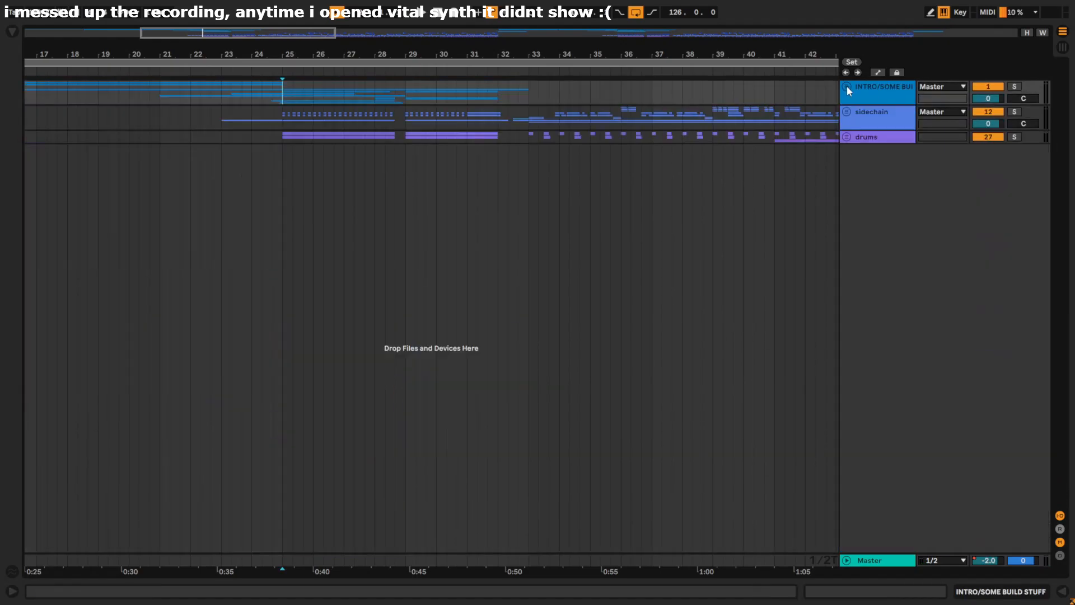
Step: Unfold the sidechain group, look over its growl and effect tracks, and fold it again
click(847, 113)
scroll(180, 369, down, 2)
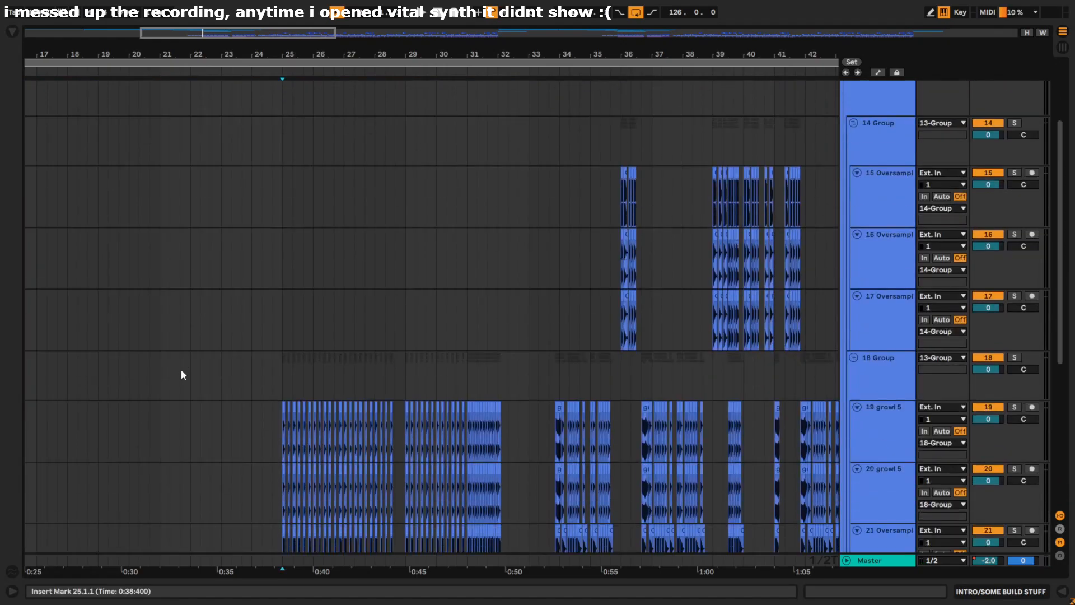
scroll(838, 201, up, 2)
scroll(839, 200, down, 2)
scroll(835, 163, up, 2)
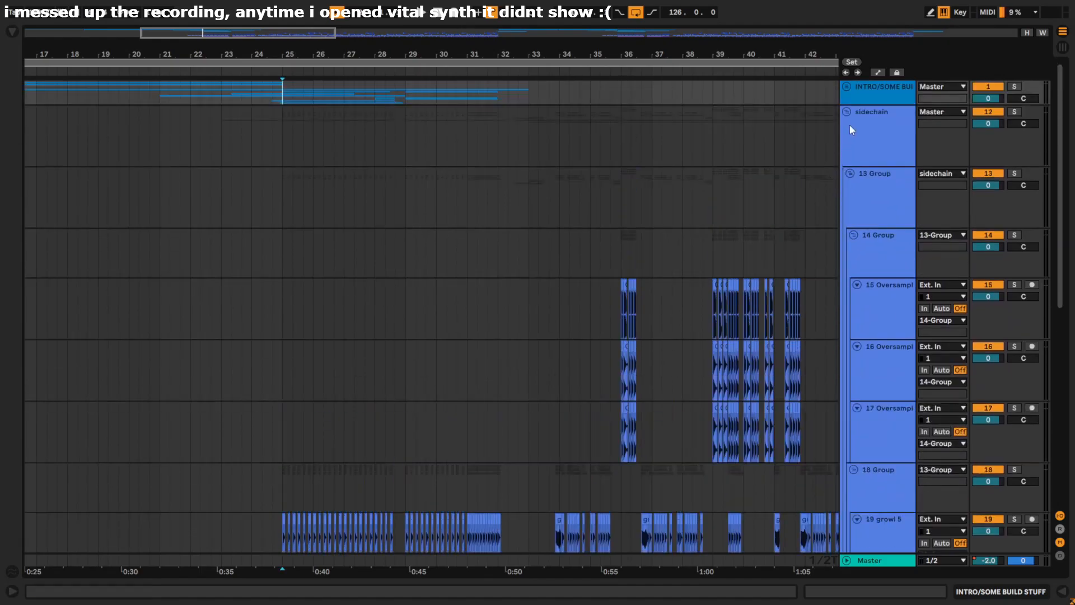
click(847, 112)
Step: Unfold the drums group and highlight the kick-radiant and snare_soggy clips in the build-up from bar 25 to bar 32
click(846, 137)
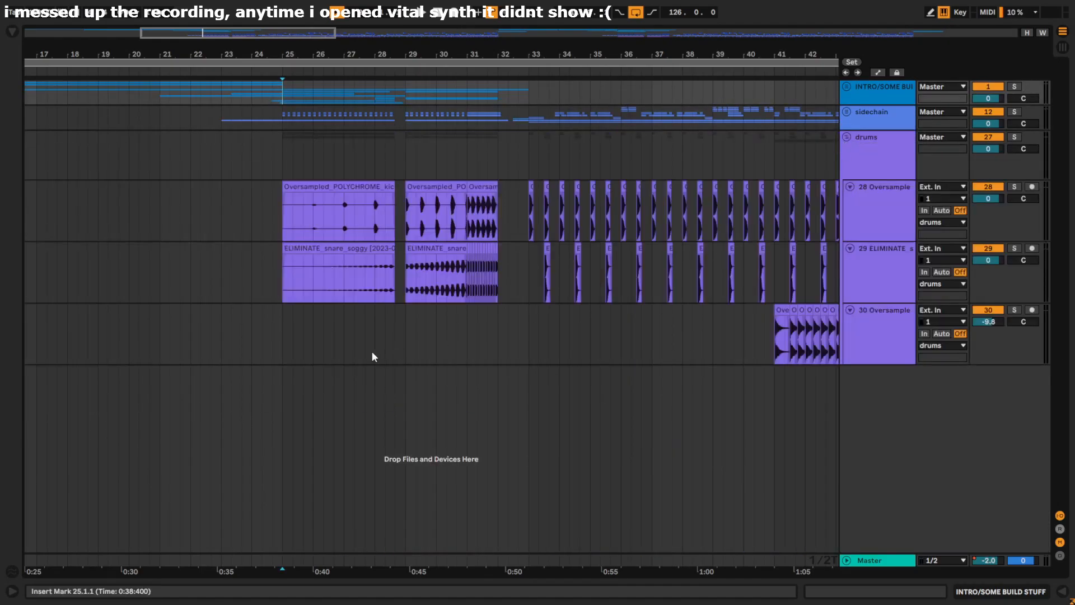
click(288, 166)
click(282, 220)
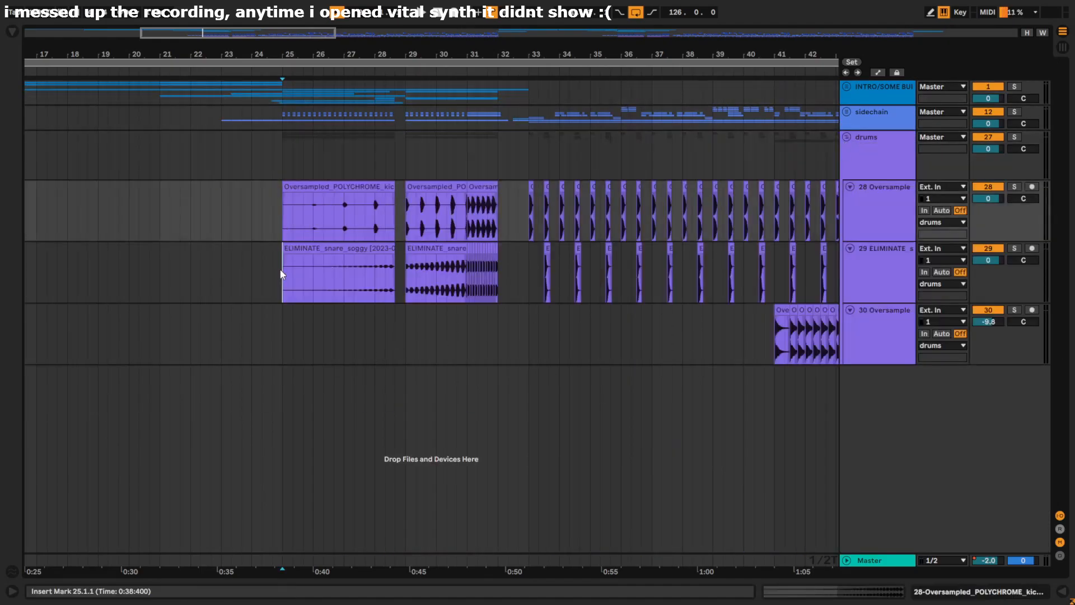
click(284, 268)
scroll(252, 242, up, 3)
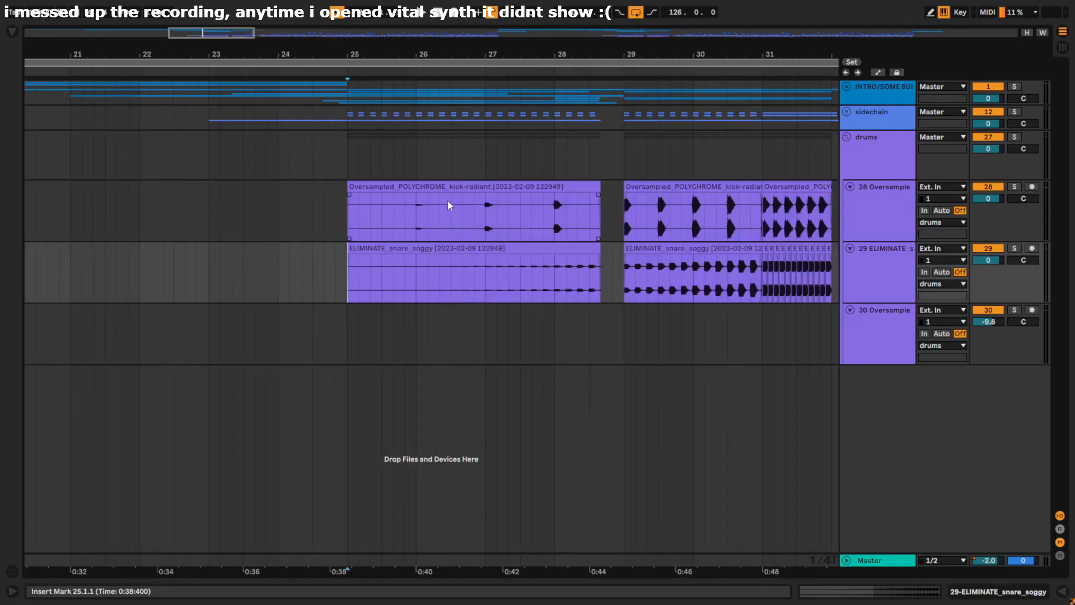
drag(353, 225, 840, 224)
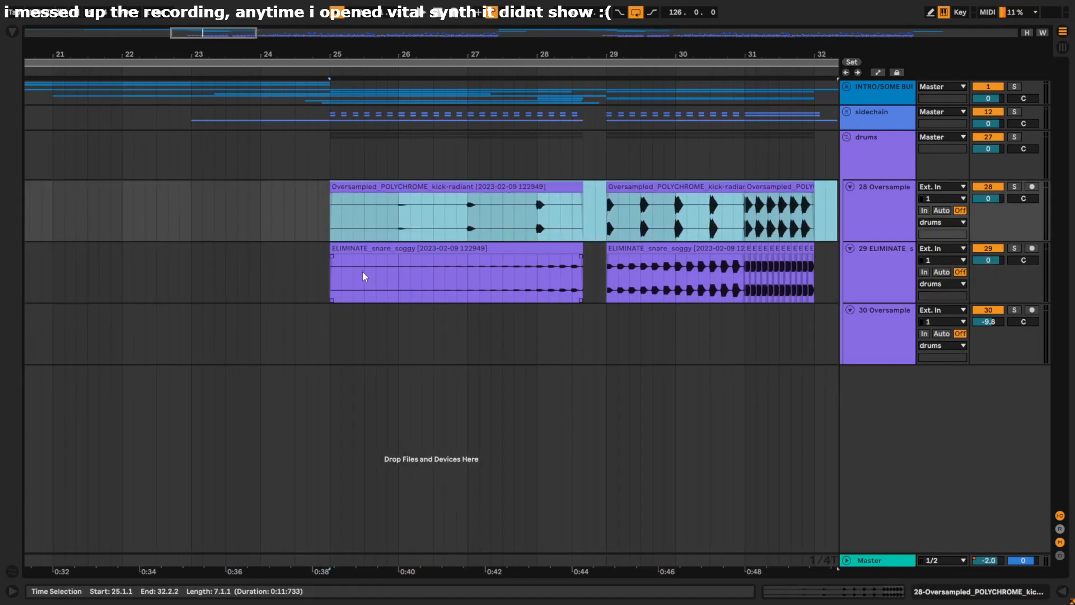
drag(326, 281, 816, 271)
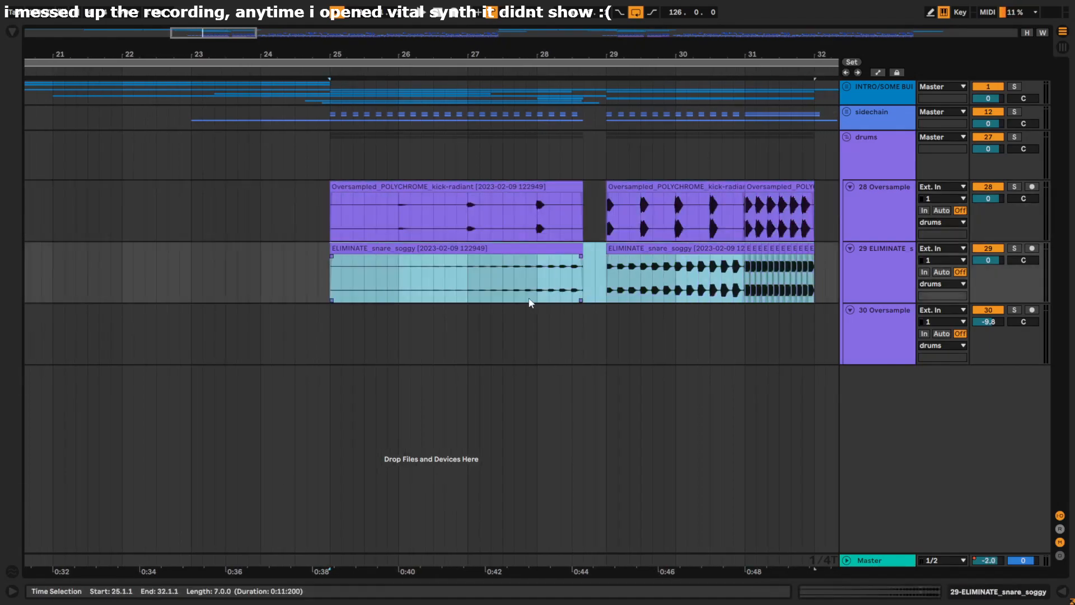
Step: Solo the whole drums group, play the kick and snare build-up from bar 25, and unsolo the group
scroll(533, 301, right, 3)
click(219, 287)
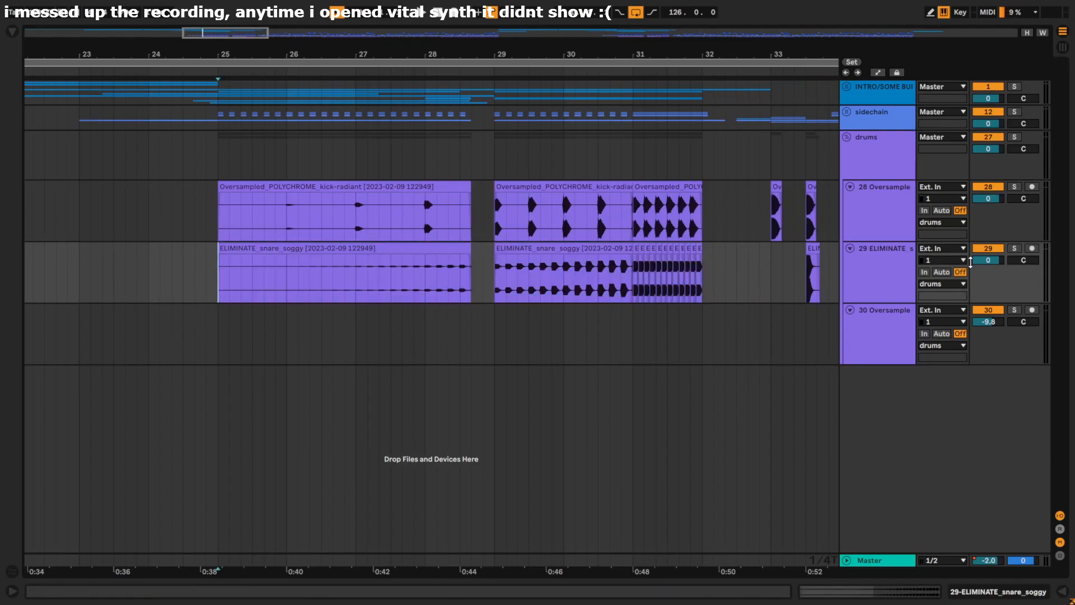
click(1014, 248)
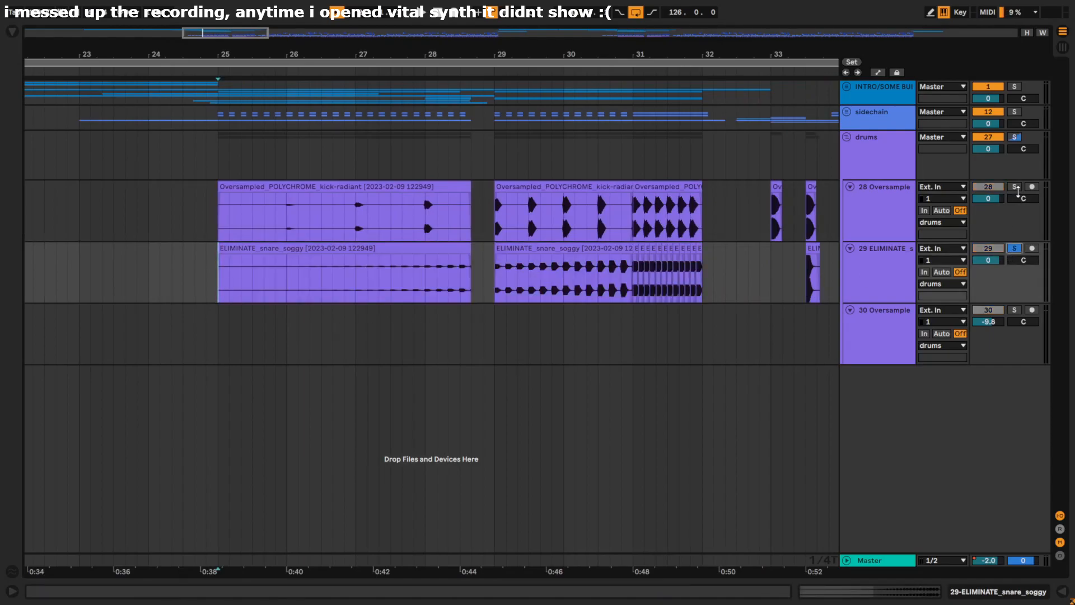
click(1014, 136)
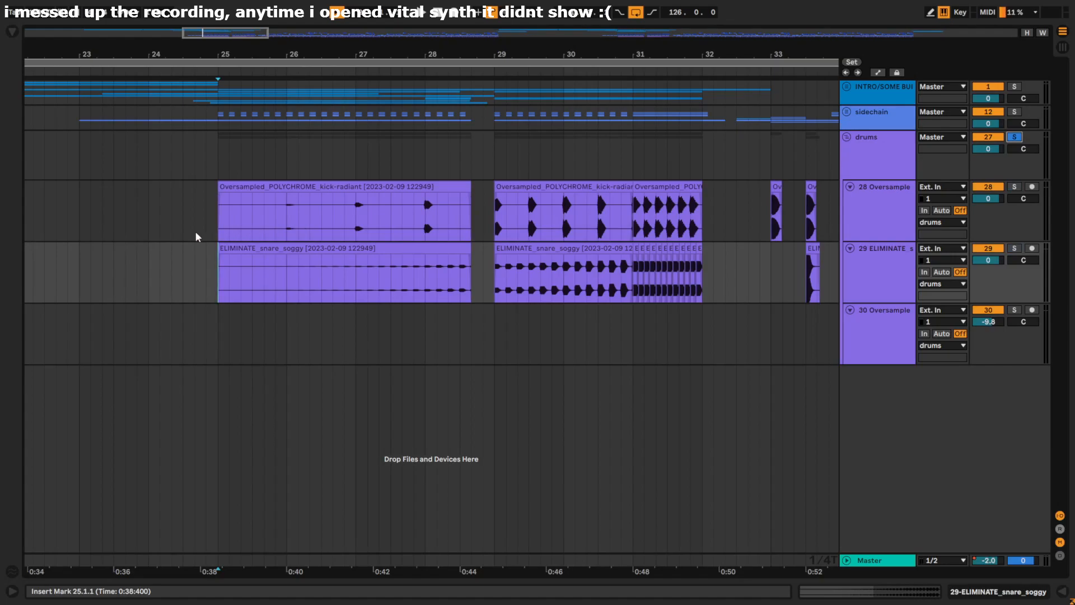
key(space)
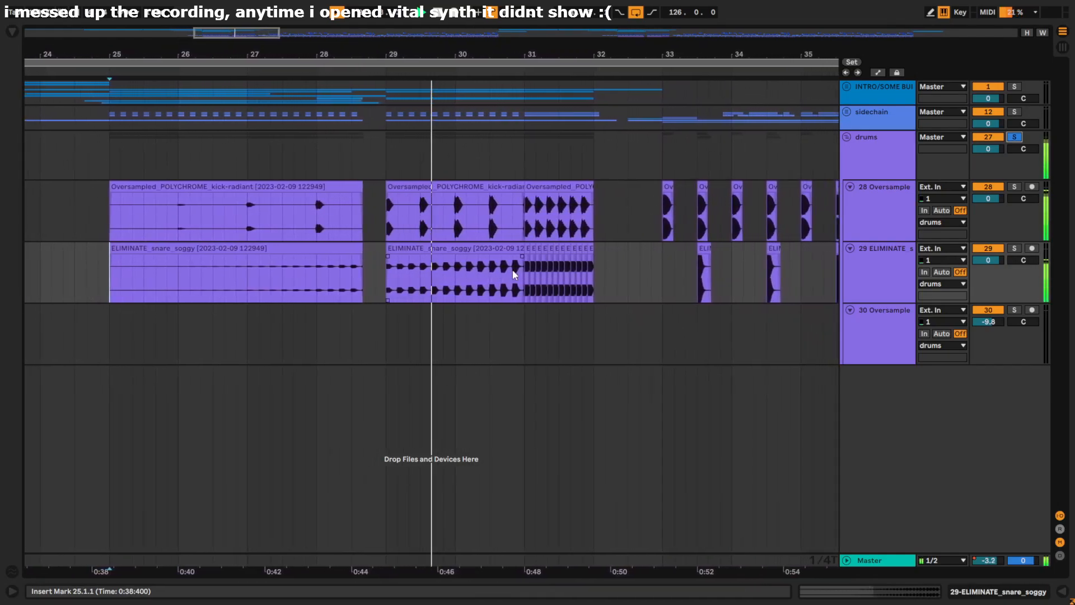
scroll(367, 269, down, 6)
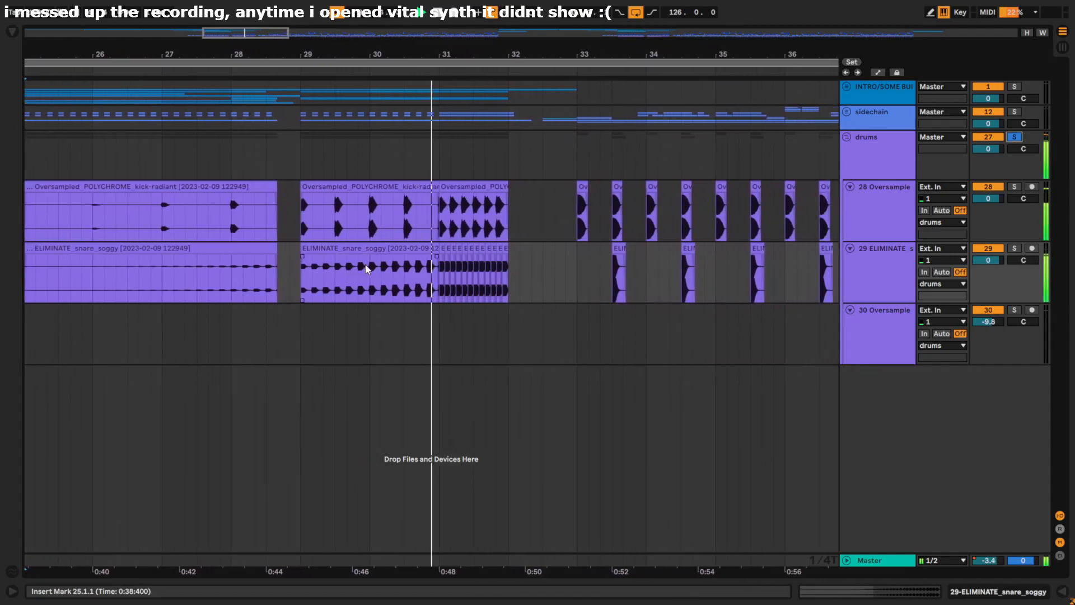
scroll(367, 269, down, 5)
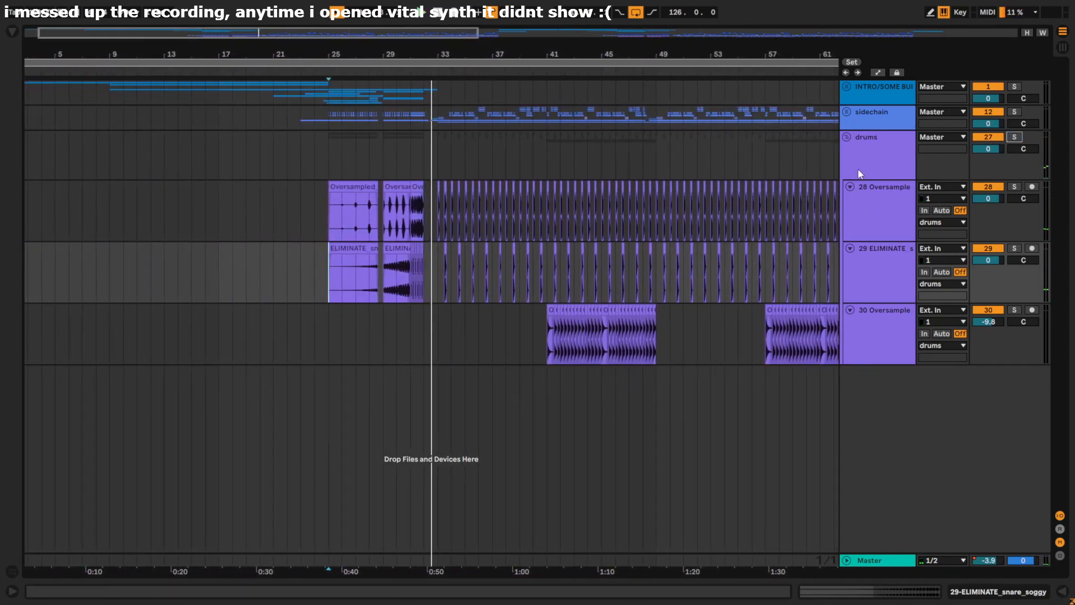
Step: Fold the drums group, unfold the sidechain group, and set the insert mark at bar 25 on group 18
click(846, 138)
click(844, 113)
scroll(378, 321, down, 5)
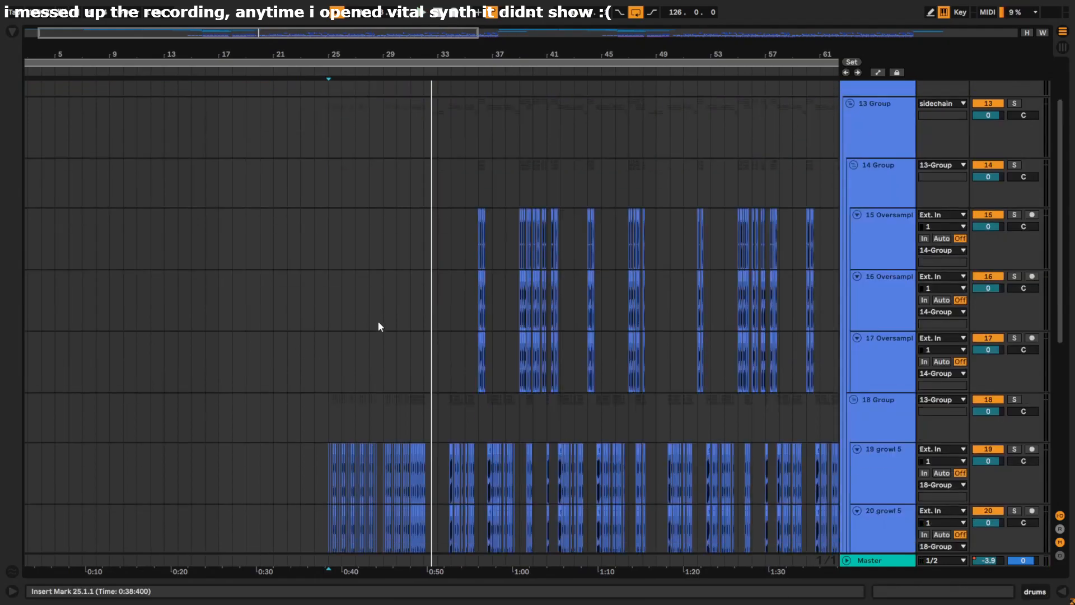
scroll(345, 311, down, 3)
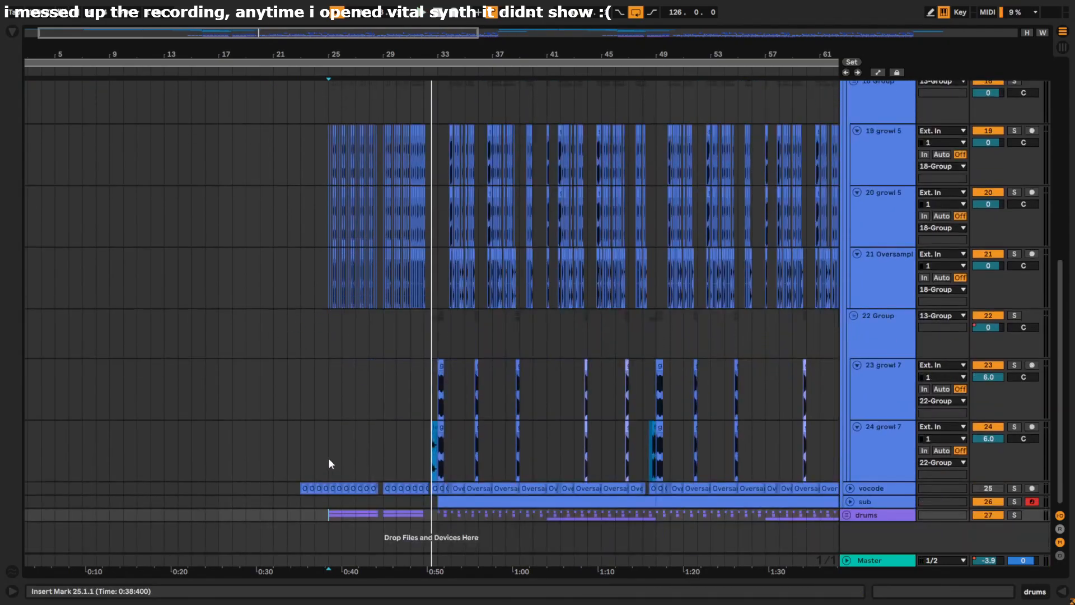
scroll(327, 453, up, 5)
click(328, 313)
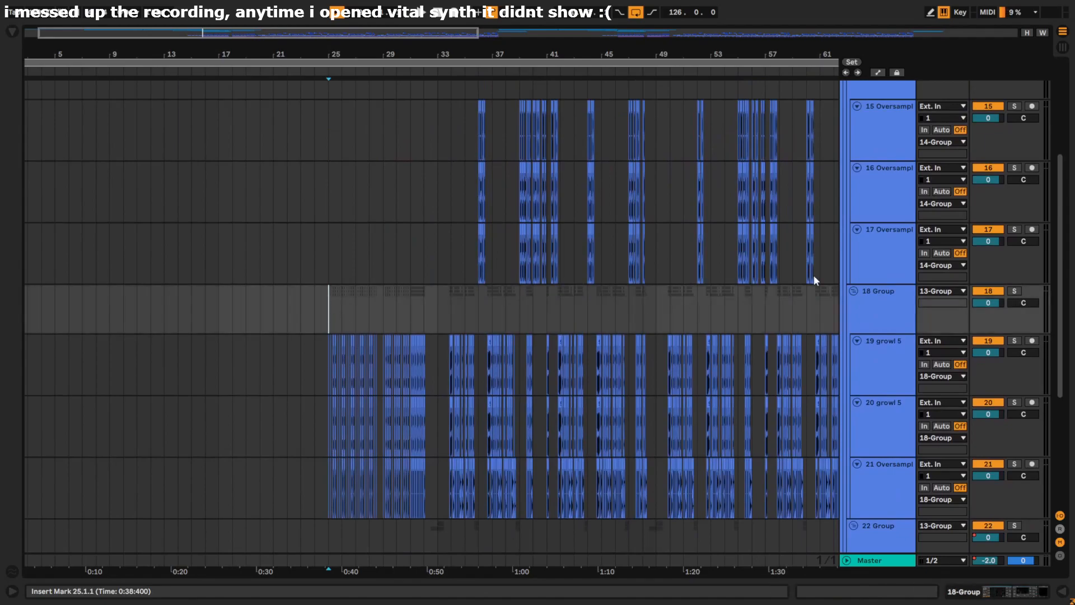
Step: Solo group 18, show its device chain with OTT and Auto Filter, and play it from bar 25
click(1014, 291)
double_click(899, 311)
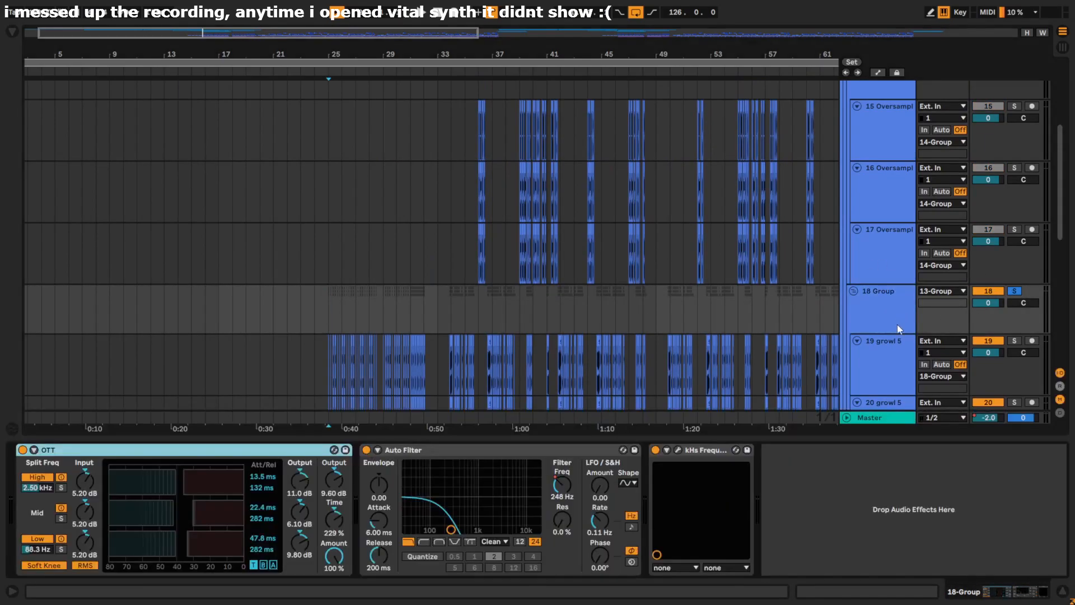
click(433, 453)
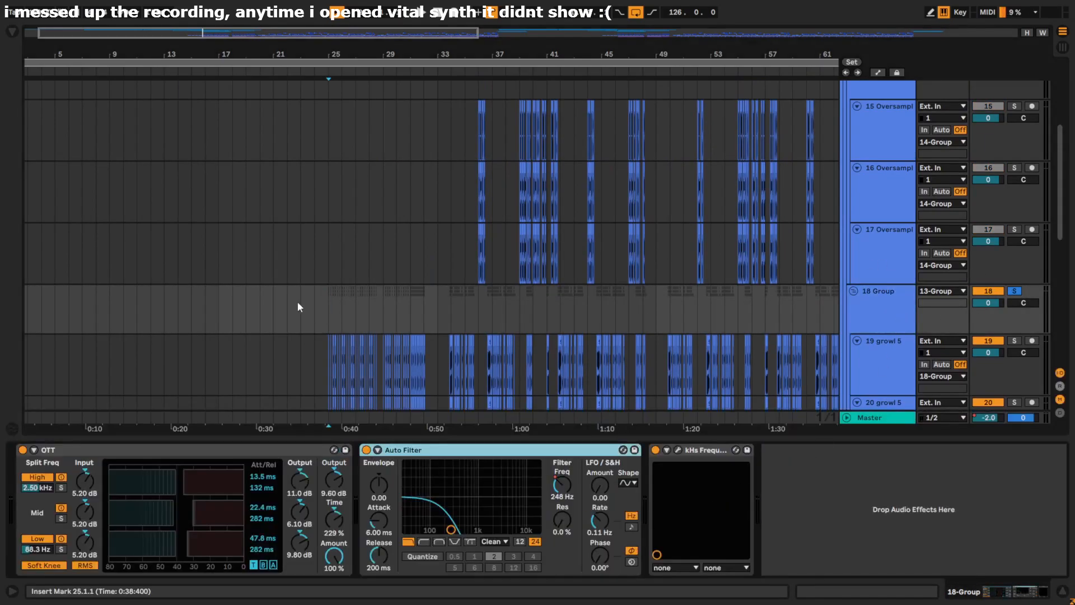
scroll(322, 315, down, 3)
key(space)
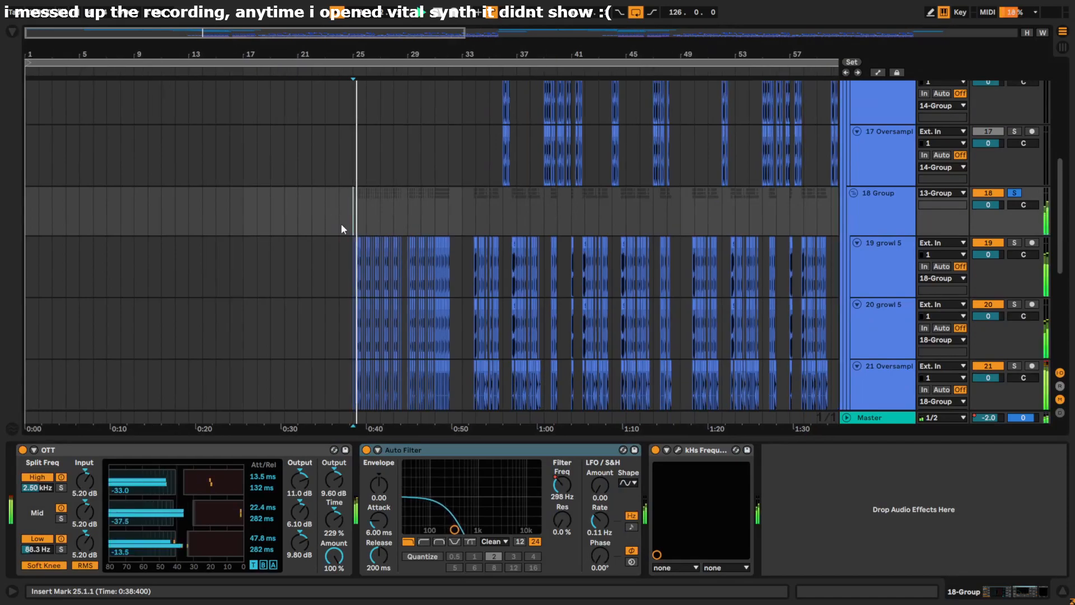
Step: Follow the Auto Filter frequency sweep against the growl clips during playback, then hide the device chain
drag(458, 537, 497, 532)
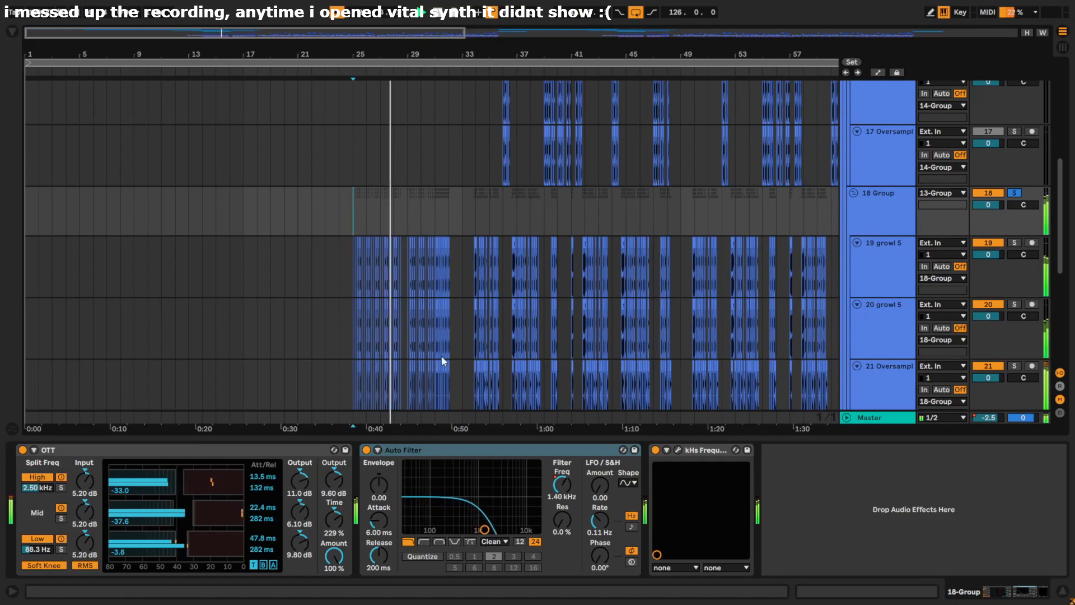
scroll(369, 245, up, 8)
scroll(371, 244, down, 8)
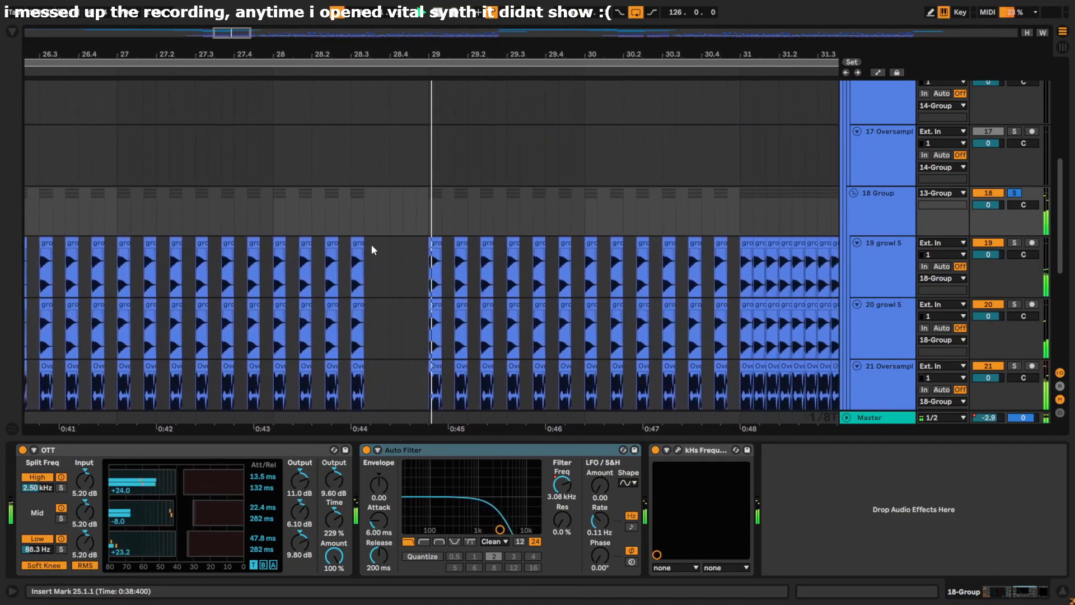
scroll(597, 341, up, 2)
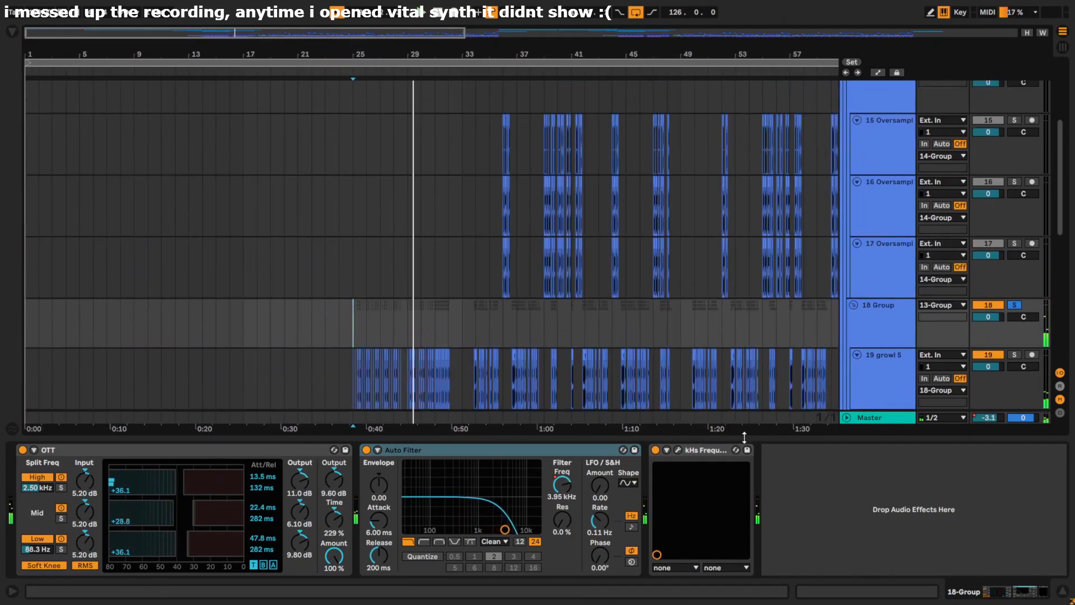
key(ctrl+alt+l)
Step: Solo group 22 in place of group 18 and set the insert mark at bar 32 on the second growl 7 track
scroll(392, 371, down, 5)
scroll(383, 214, up, 8)
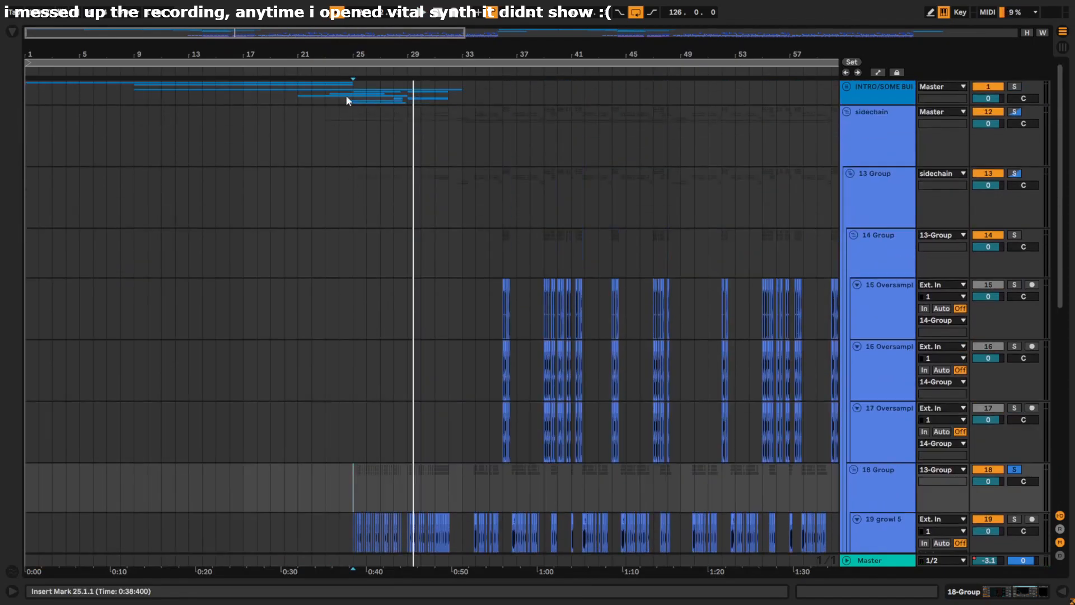
scroll(436, 216, down, 7)
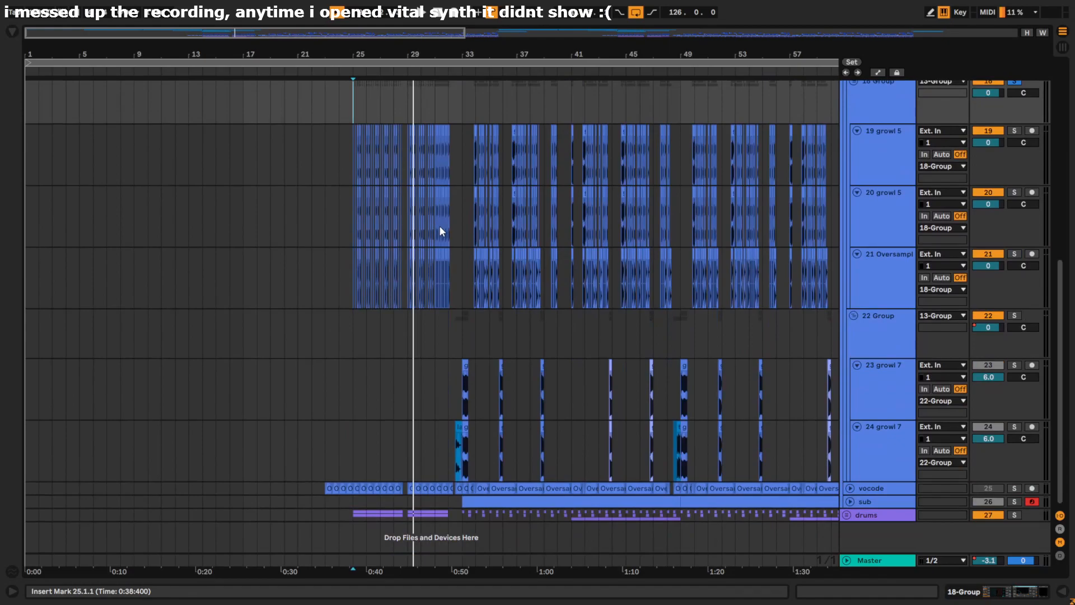
click(451, 416)
scroll(454, 417, up, 5)
click(431, 451)
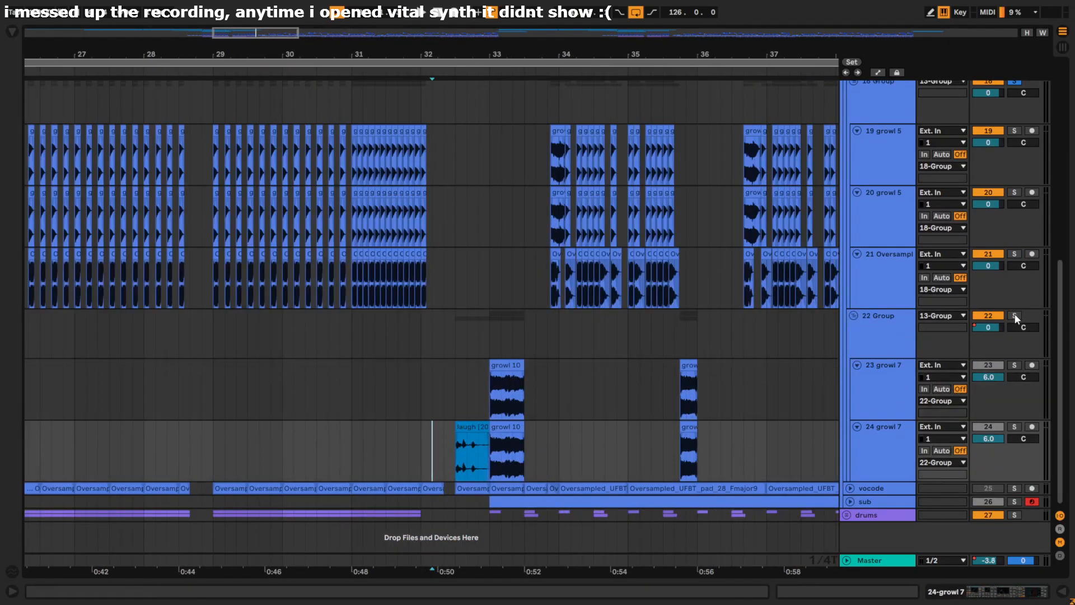
click(1015, 317)
key(Left)
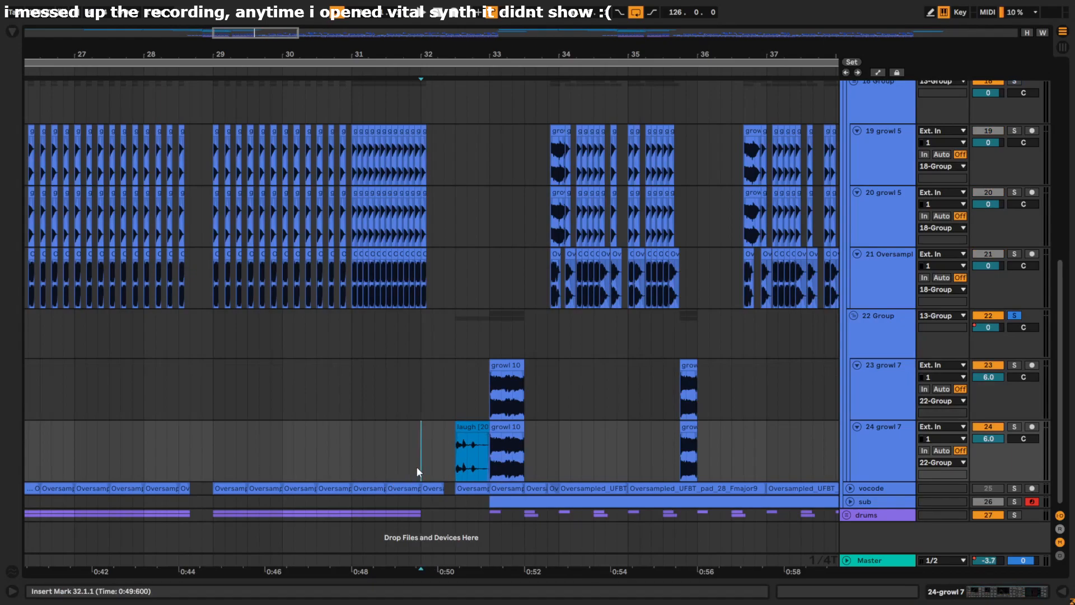
Step: Highlight the laugh clip before bar 33 on track 24 and play the lead-in to the growl 10 clips
drag(421, 459, 489, 458)
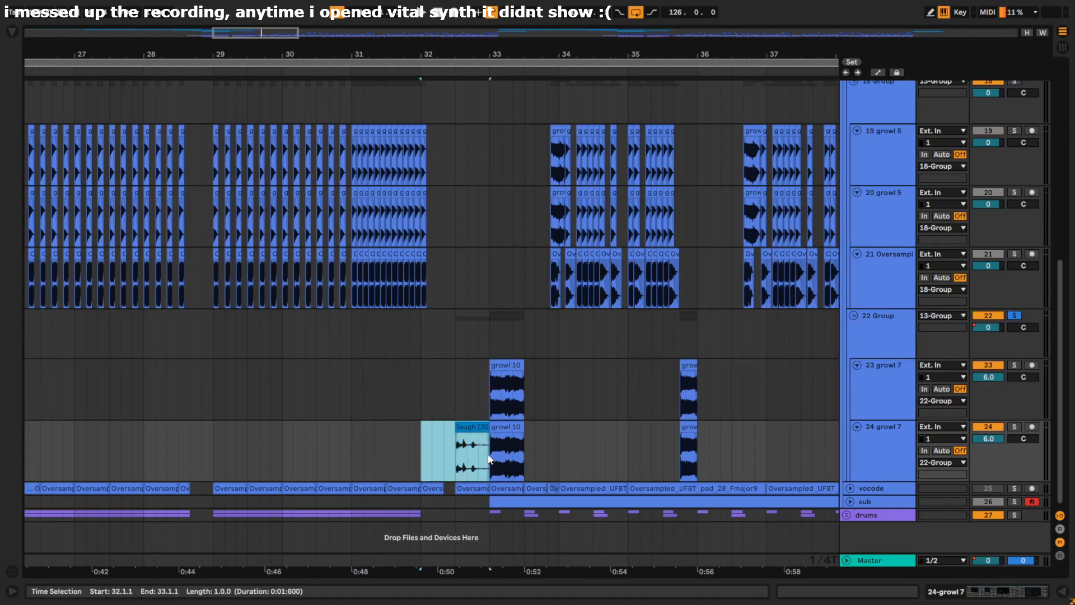
click(421, 460)
click(456, 472)
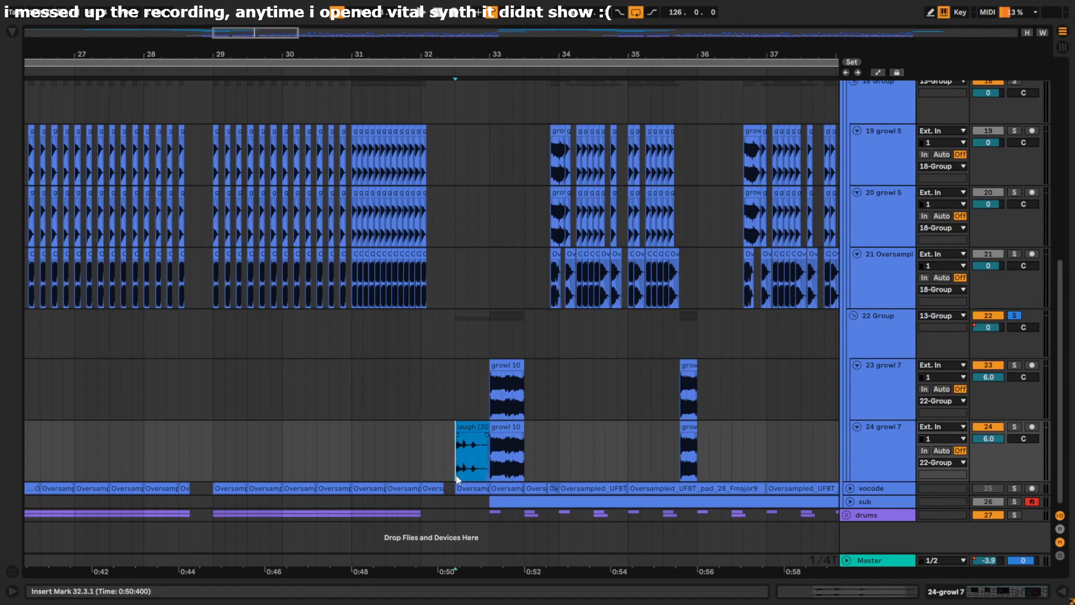
key(space)
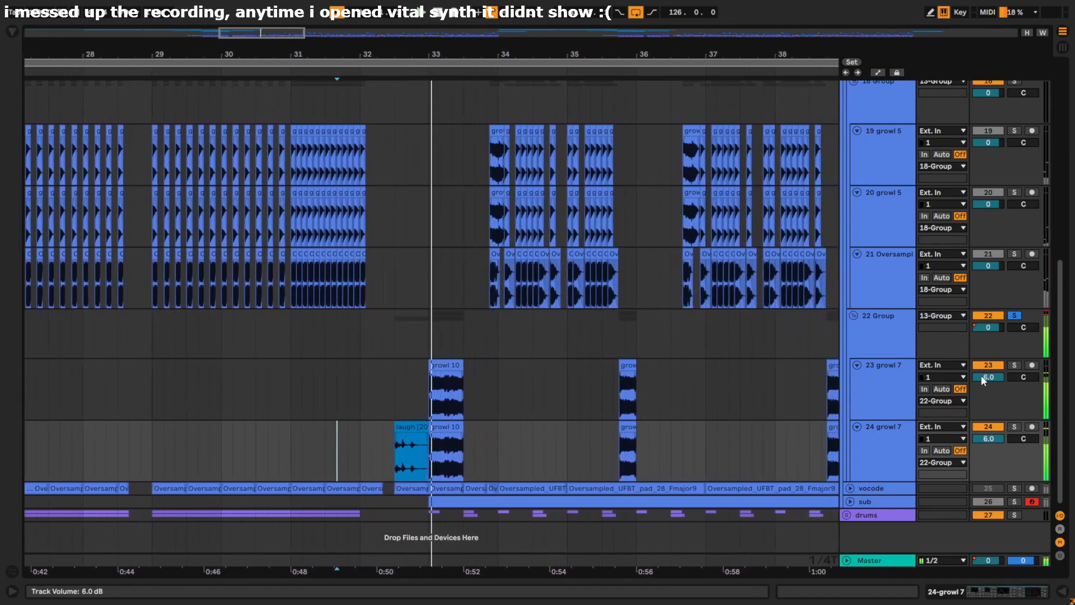
Step: Show the device chain of group 22 to examine its stacked OTT compressors
scroll(386, 426, down, 5)
scroll(209, 437, up, 4)
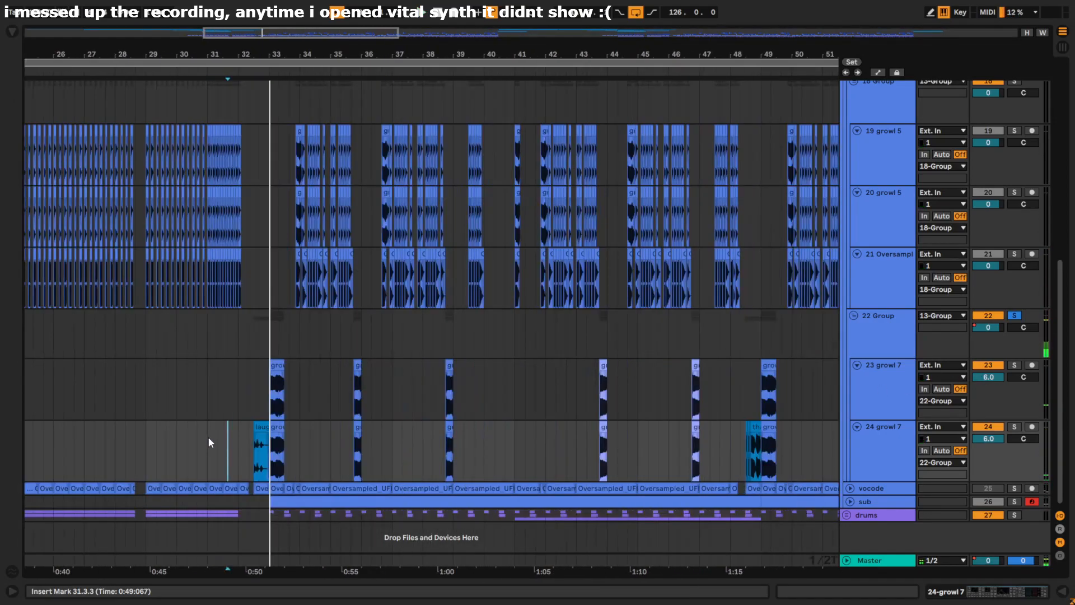
double_click(876, 341)
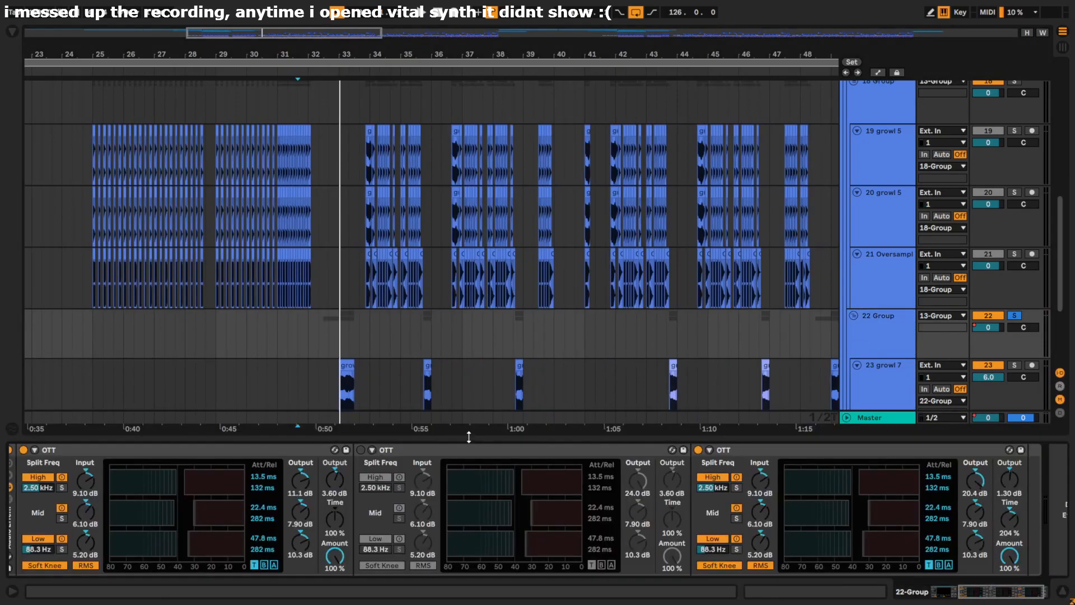
Step: Hide the device chain and highlight the growl 10 clip at bar 33 on track 24
drag(469, 436, 468, 576)
scroll(286, 395, up, 5)
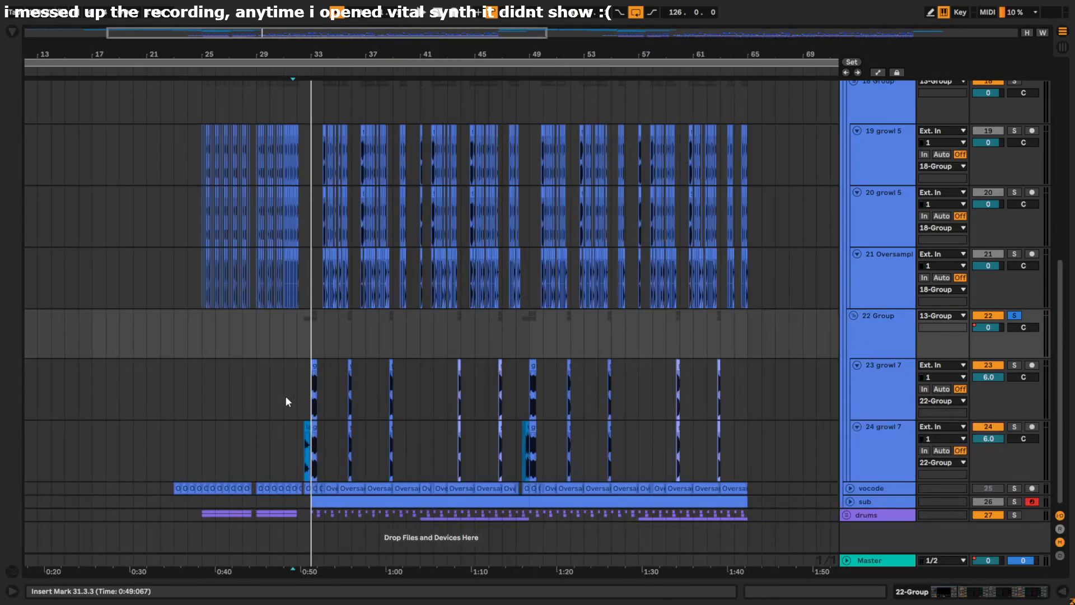
scroll(490, 429, right, 3)
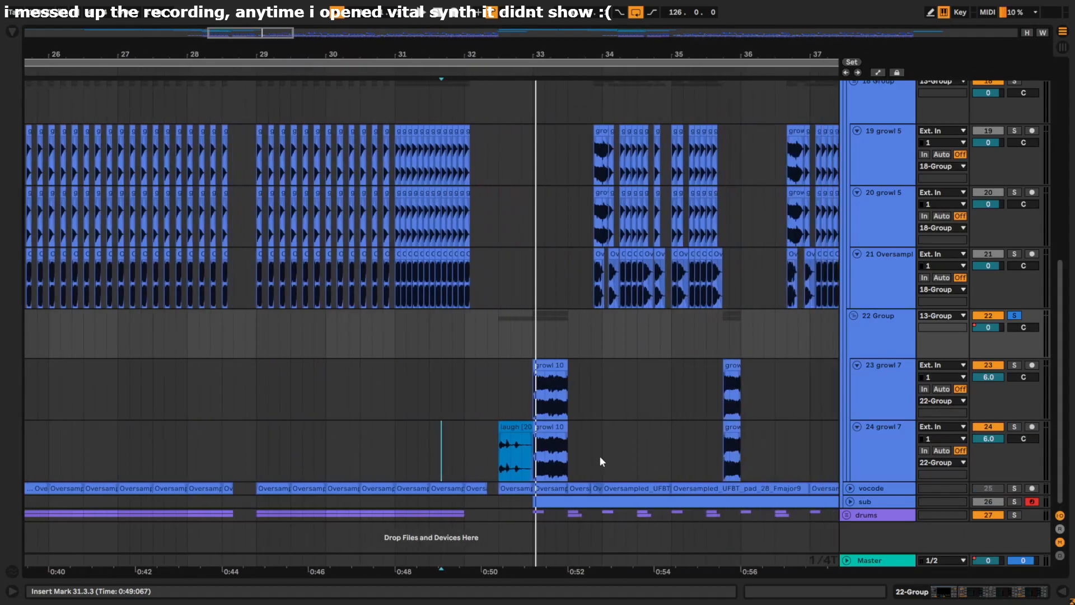
click(539, 429)
scroll(540, 429, down, 8)
click(435, 437)
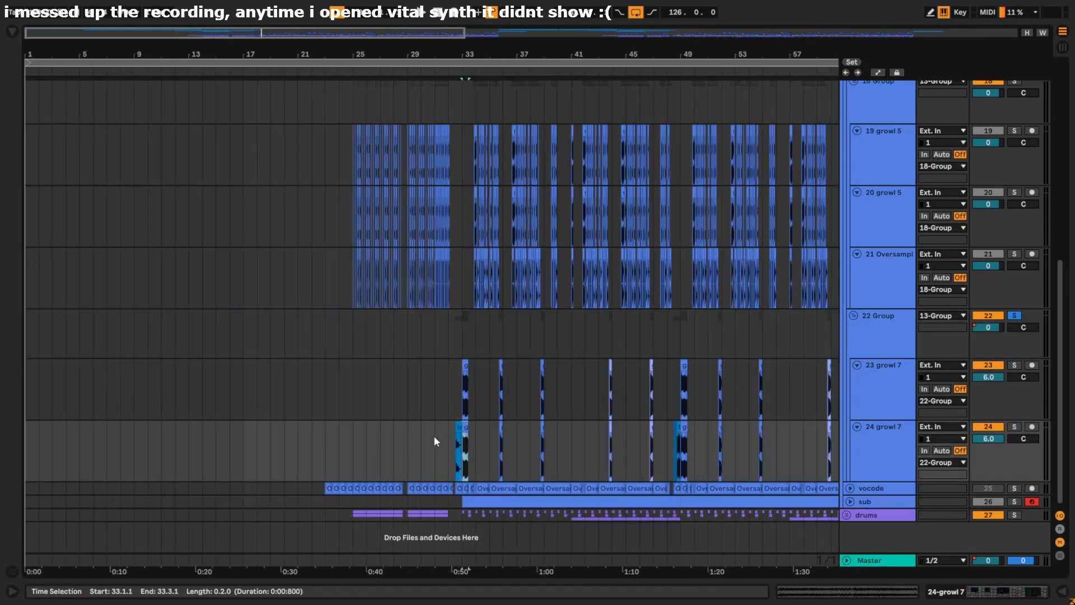
Step: Unsolo group 22 and play the full mix from bar 32
click(1015, 315)
click(853, 316)
scroll(854, 303, up, 5)
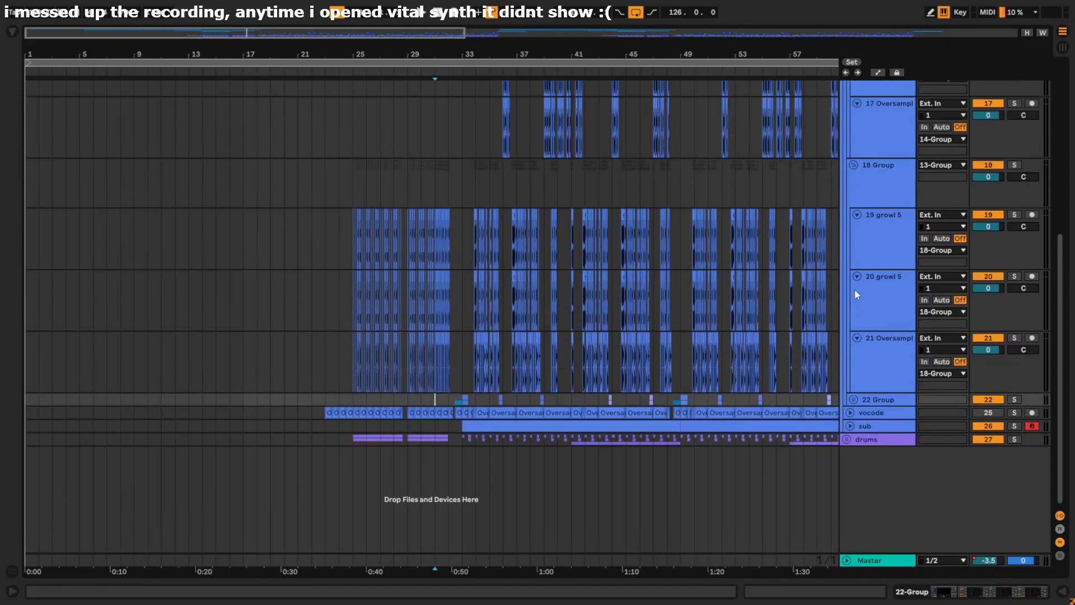
scroll(885, 473, down, 1)
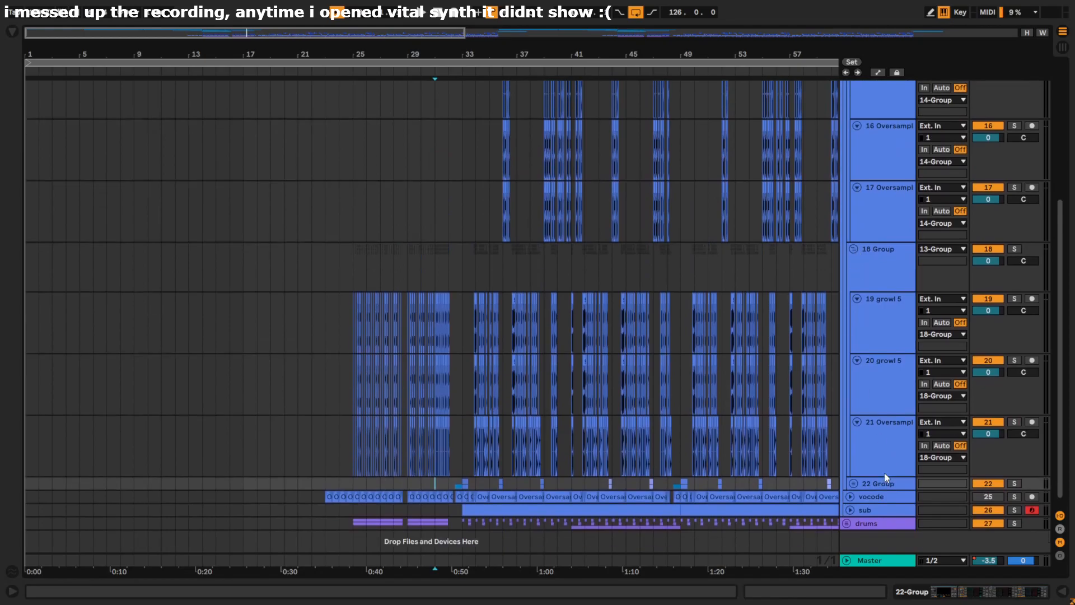
click(853, 475)
scroll(851, 470, down, 5)
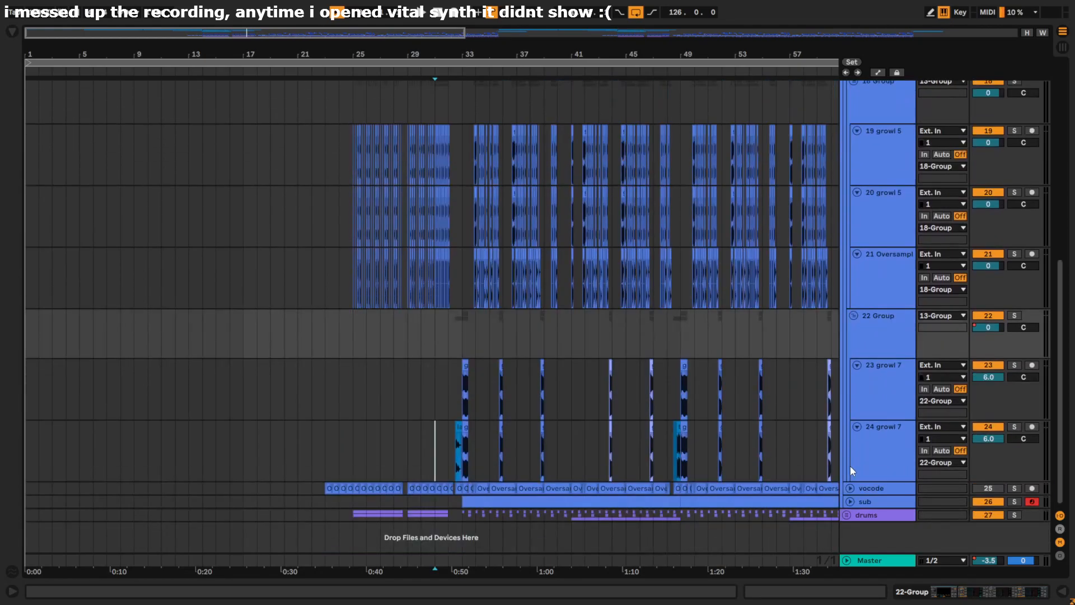
click(451, 392)
scroll(450, 392, up, 5)
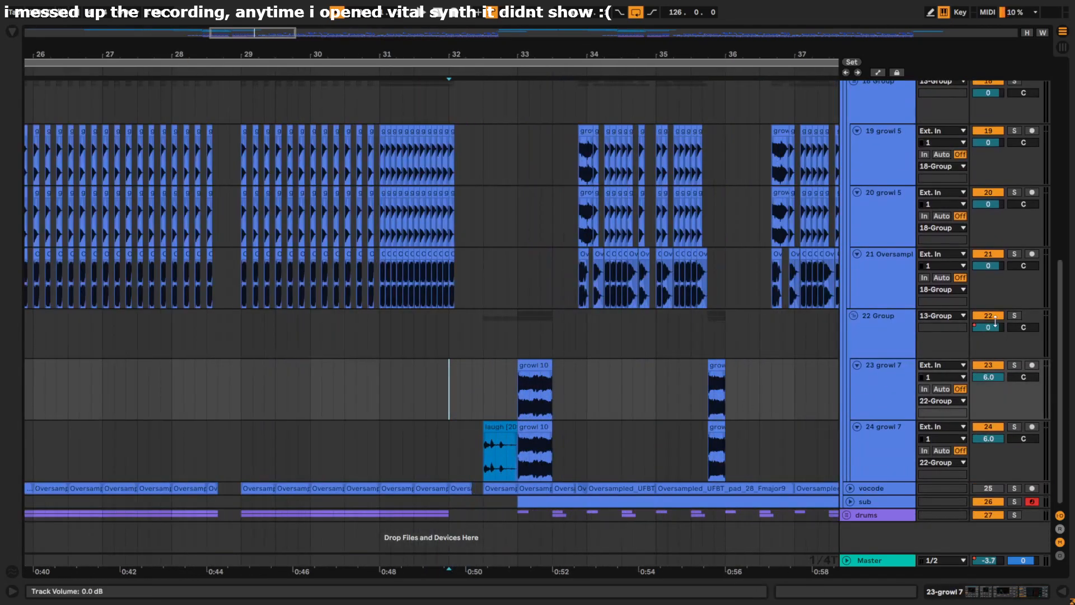
key(space)
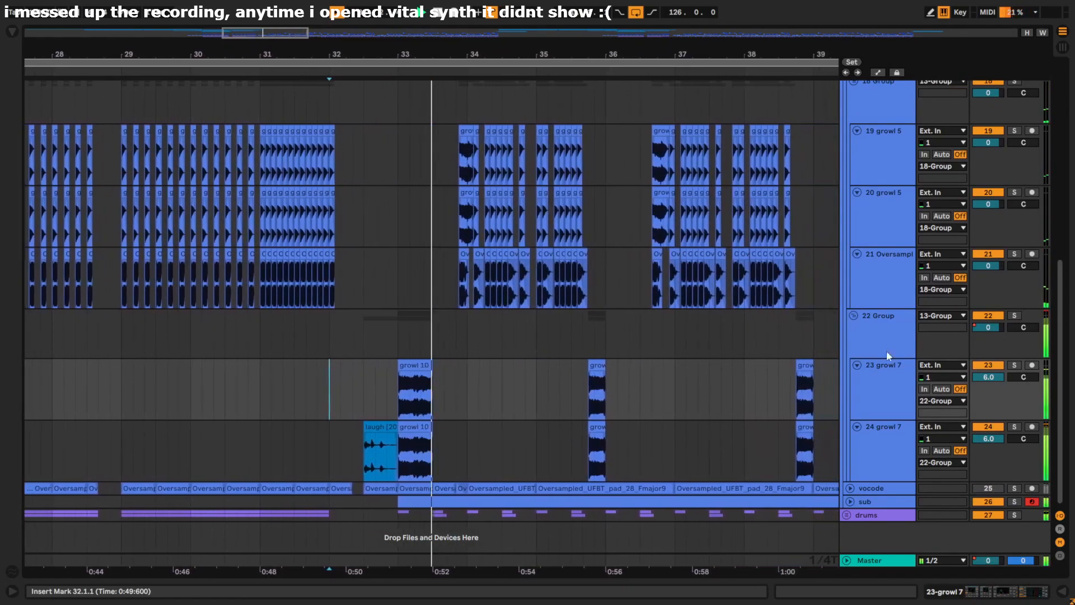
Step: Solo group 22 at bar 33 and collapse the deactivated OTT in its device chain
click(1015, 315)
click(392, 334)
double_click(868, 331)
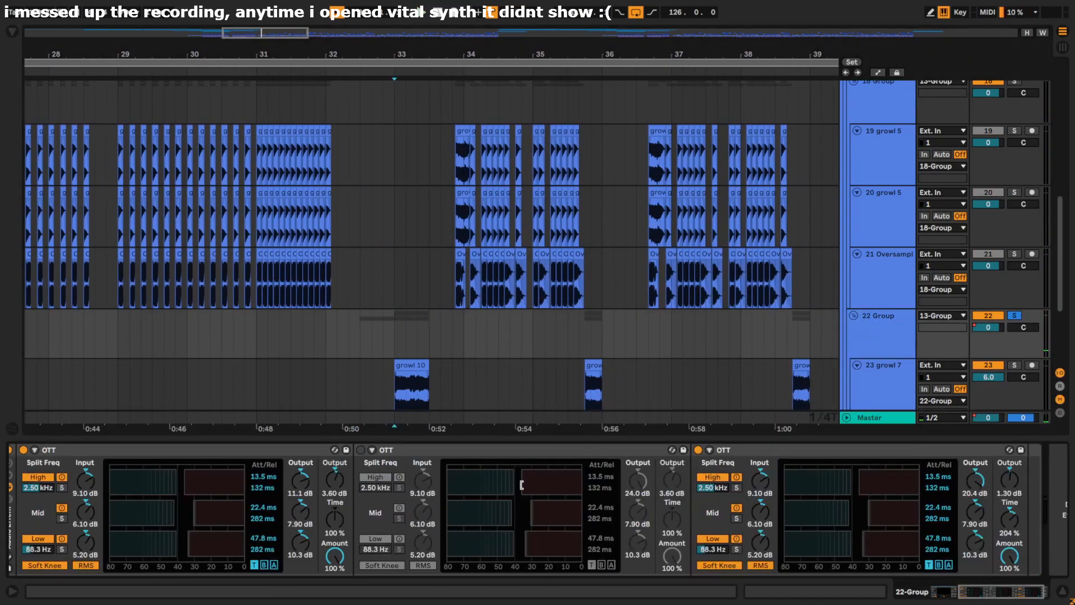
click(502, 454)
key(Delete)
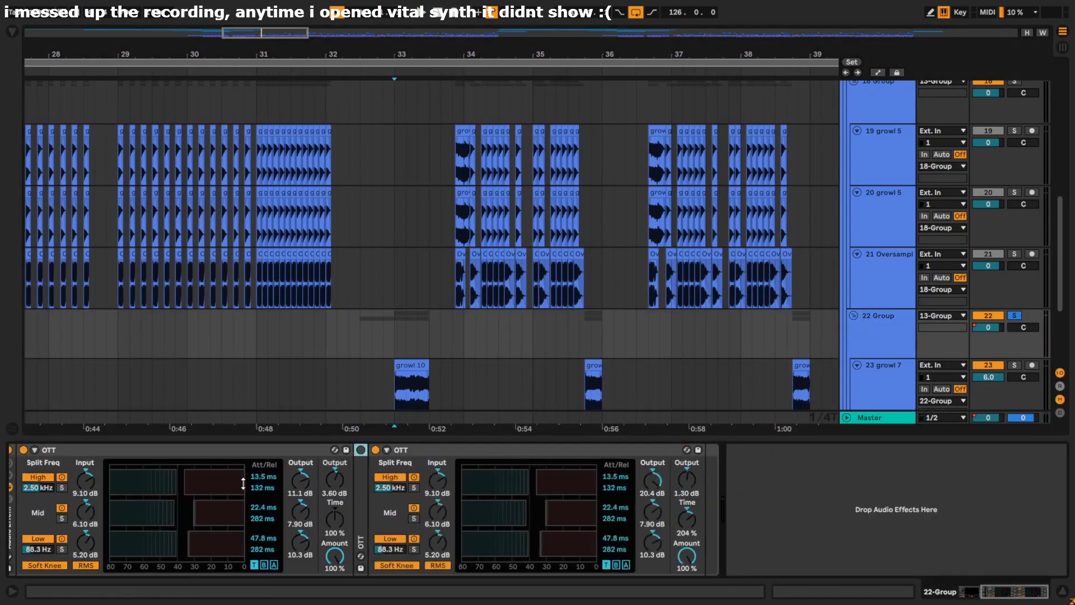
Step: Collapse the OTT rack and the Vocoder on group 22 and group both into one Audio Effect Rack
scroll(246, 482, left, 5)
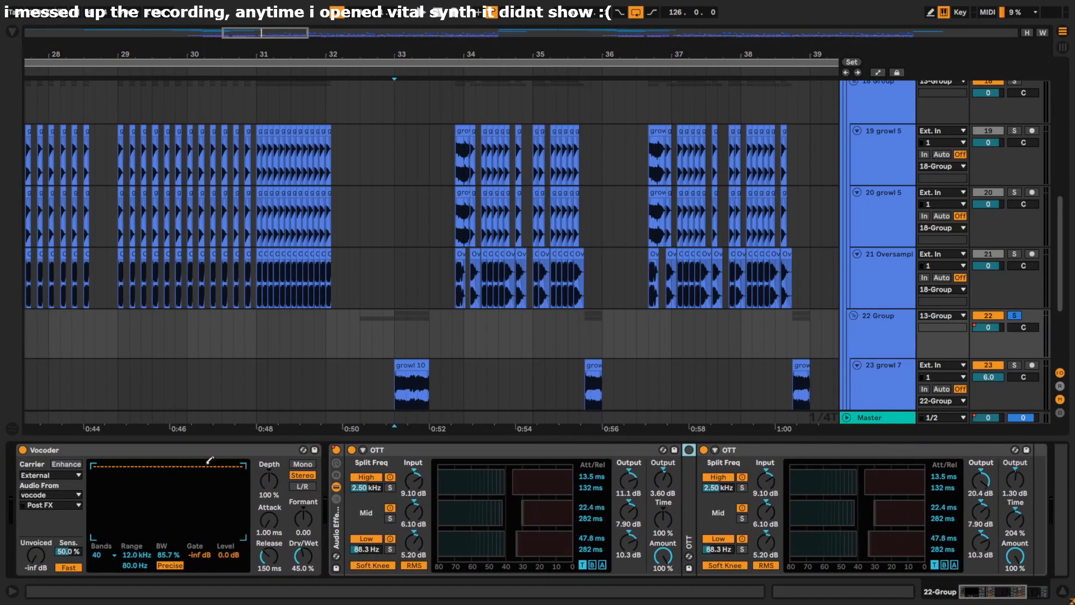
click(336, 535)
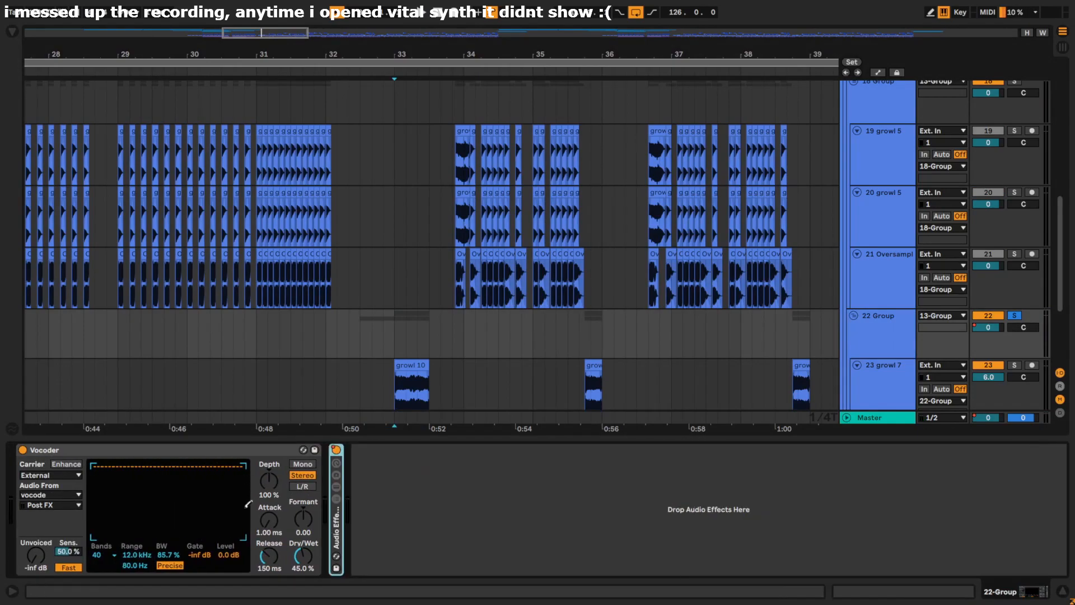
click(65, 459)
double_click(17, 451)
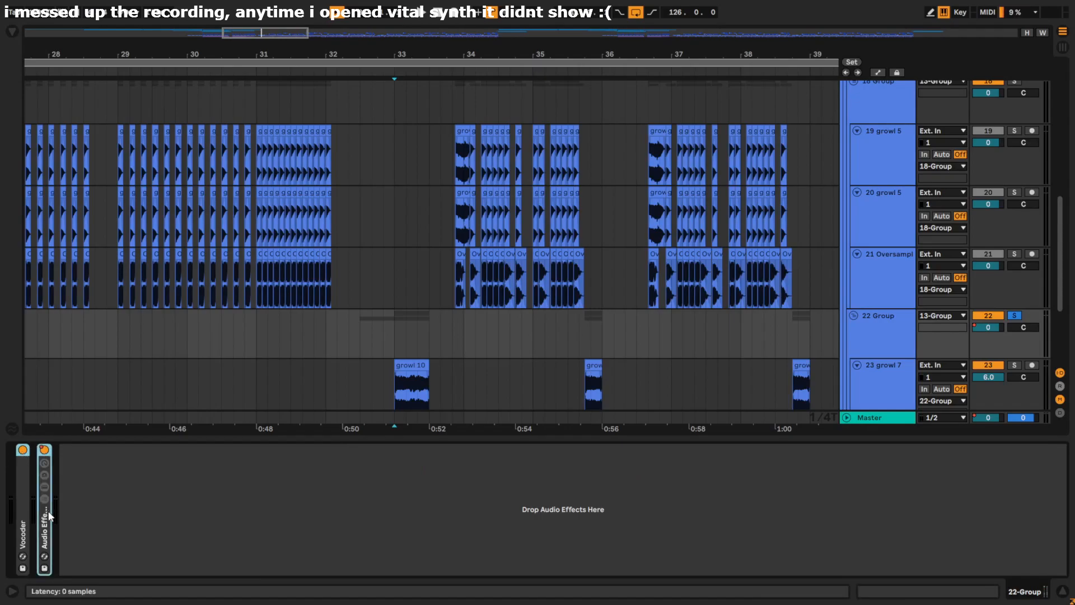
key(ctrl+g)
Step: Play group 22 from bar 33 with the outer rack and the Vocoder bypassed in turn, and switch both back on
click(24, 450)
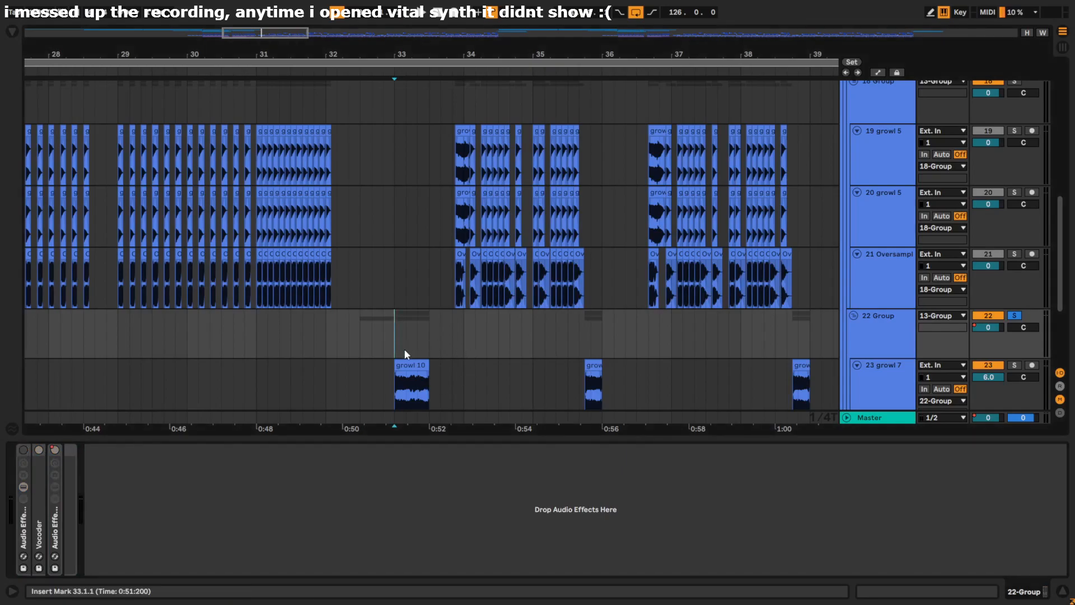
key(space)
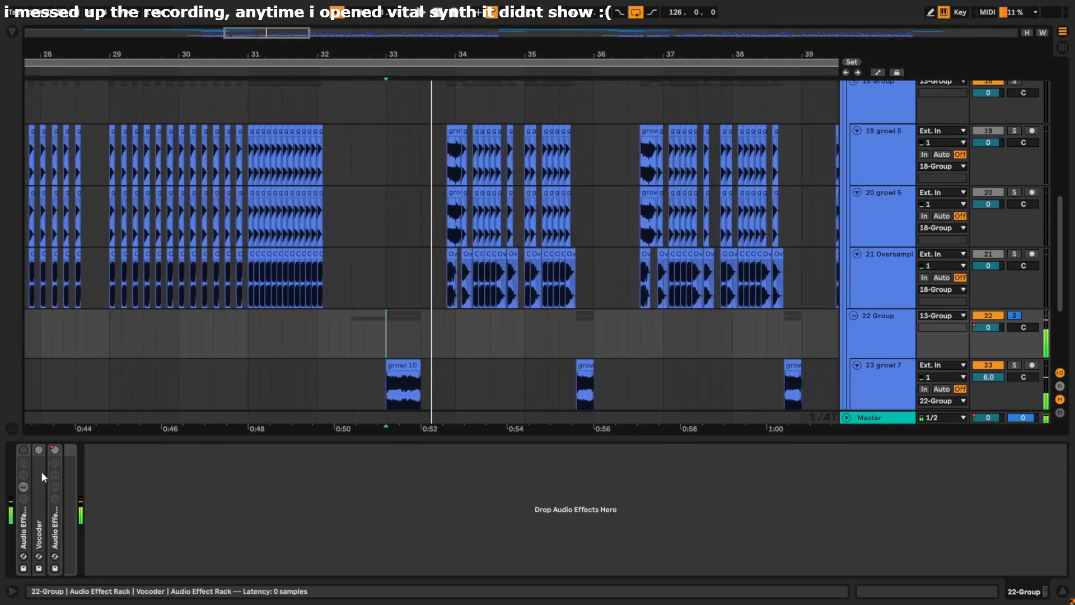
double_click(22, 526)
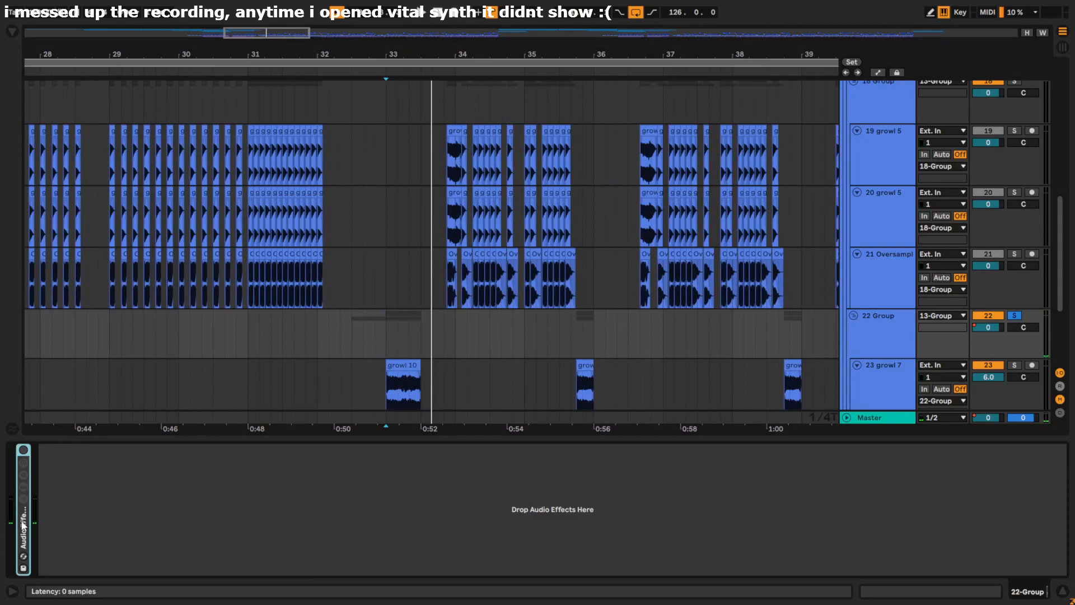
double_click(22, 526)
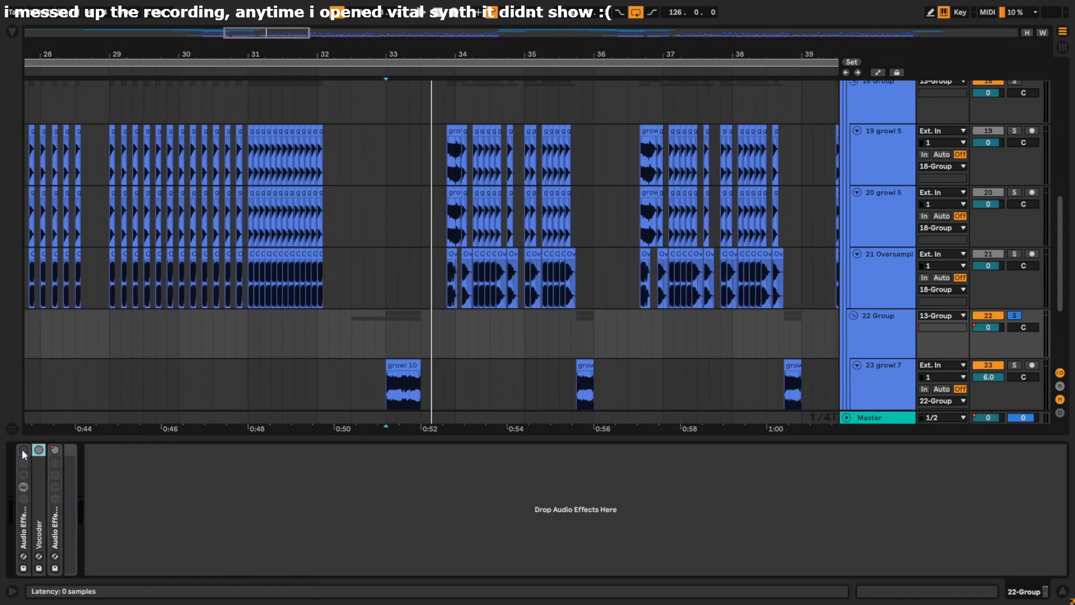
double_click(37, 473)
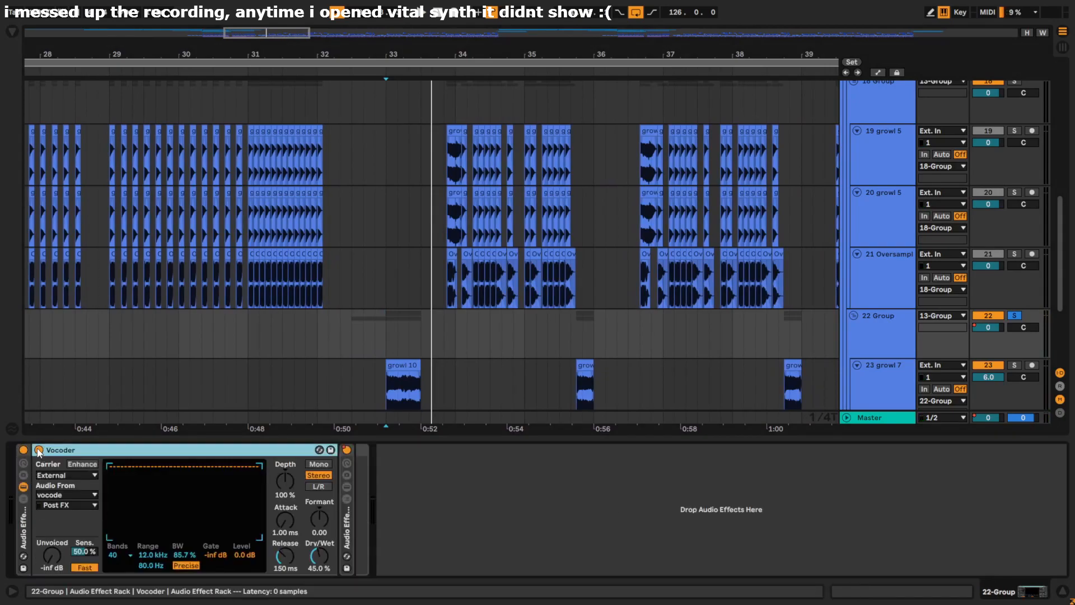
click(39, 450)
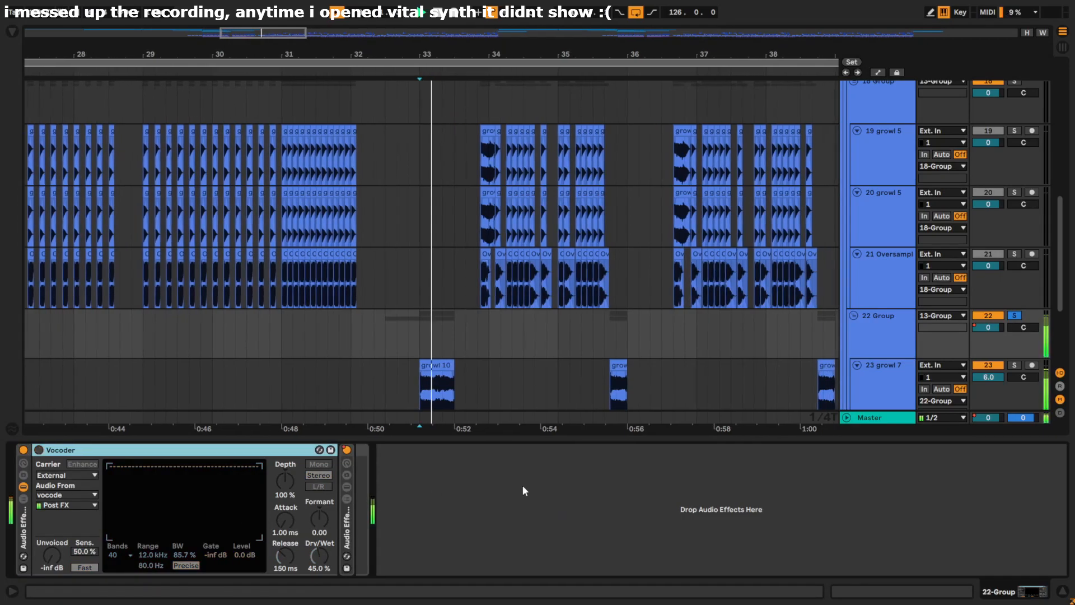
click(38, 450)
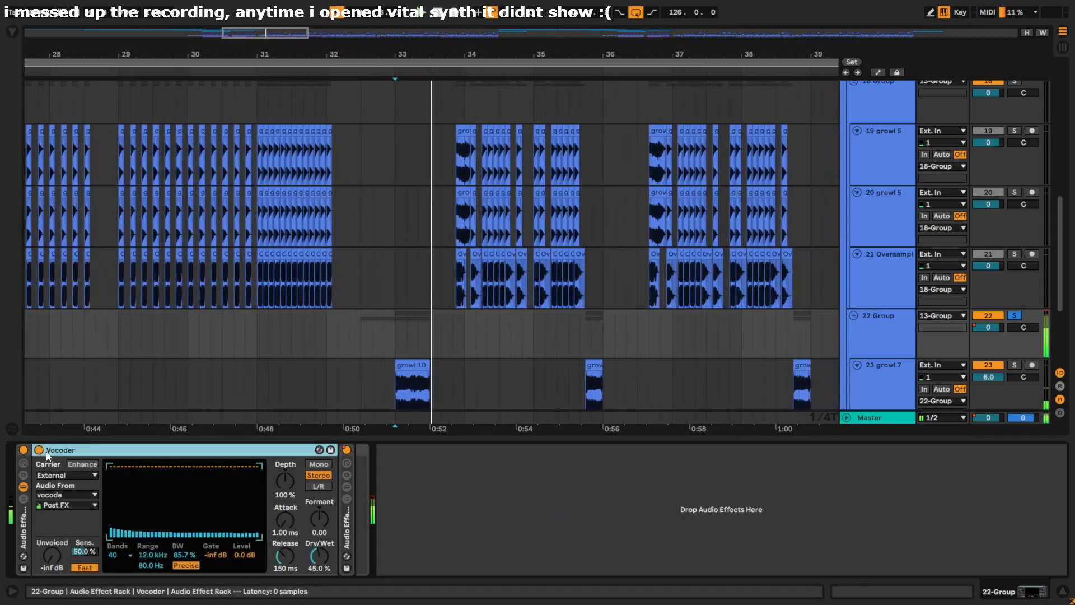
Step: Expand the inner rack and play from bar 33 with its two active OTTs bypassed, switch them back on and collapse the rack
double_click(352, 530)
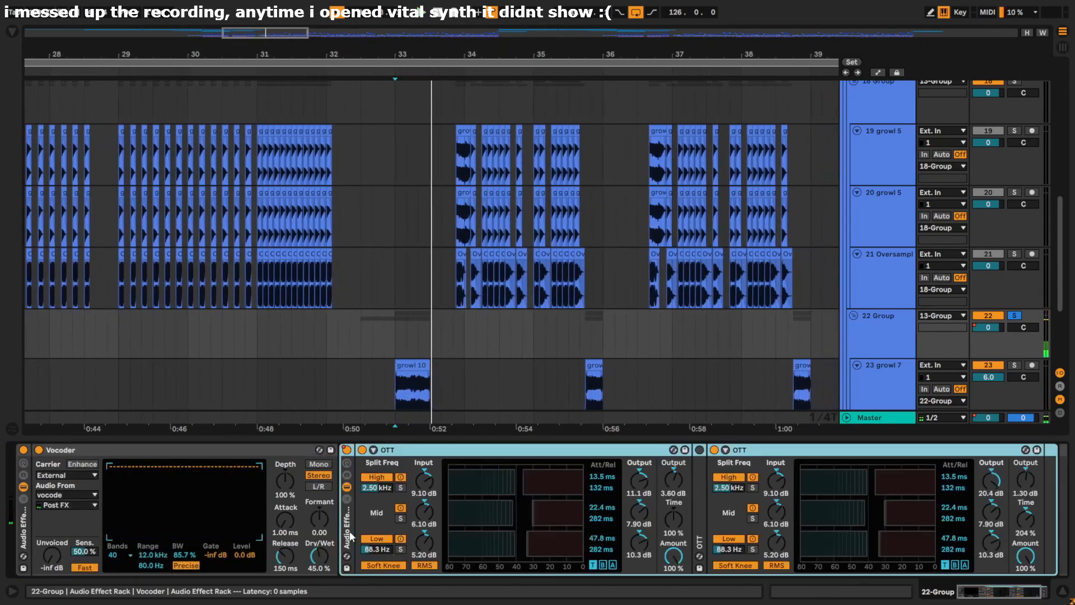
click(362, 450)
click(714, 450)
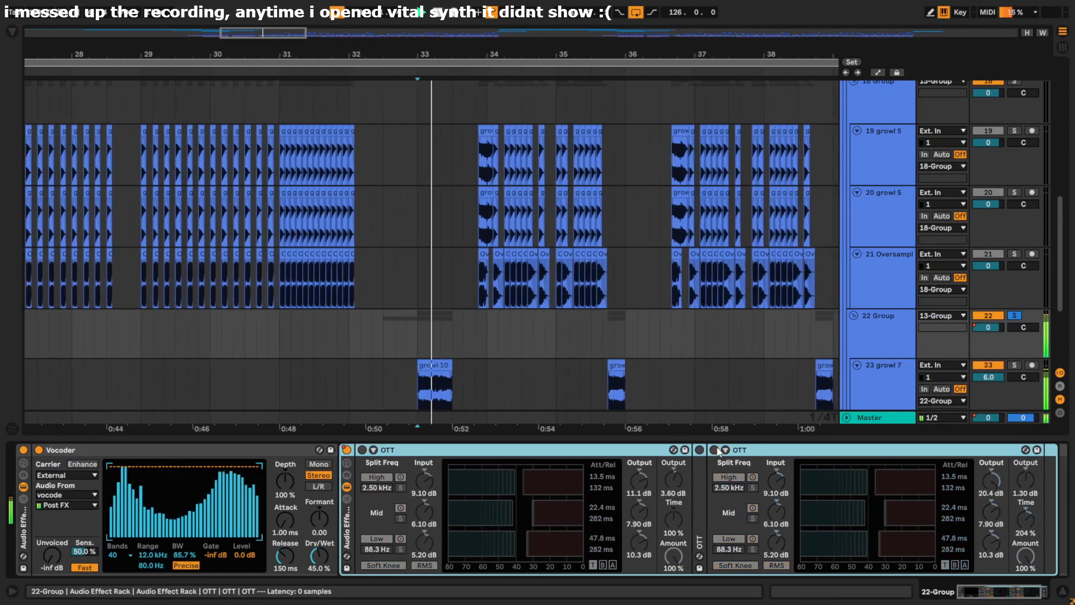
click(716, 449)
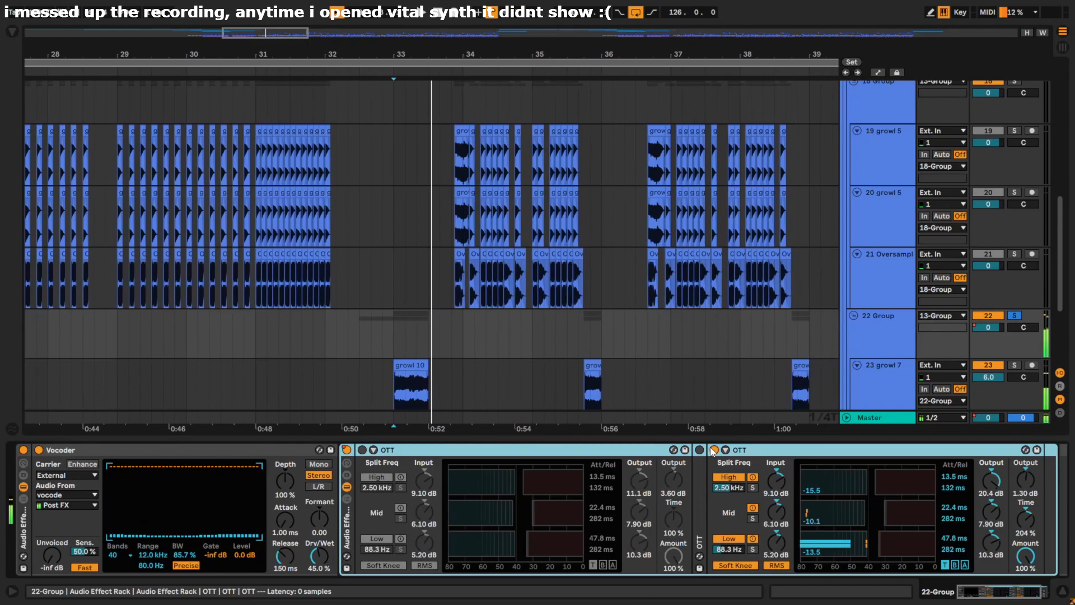
click(362, 449)
key(Delete)
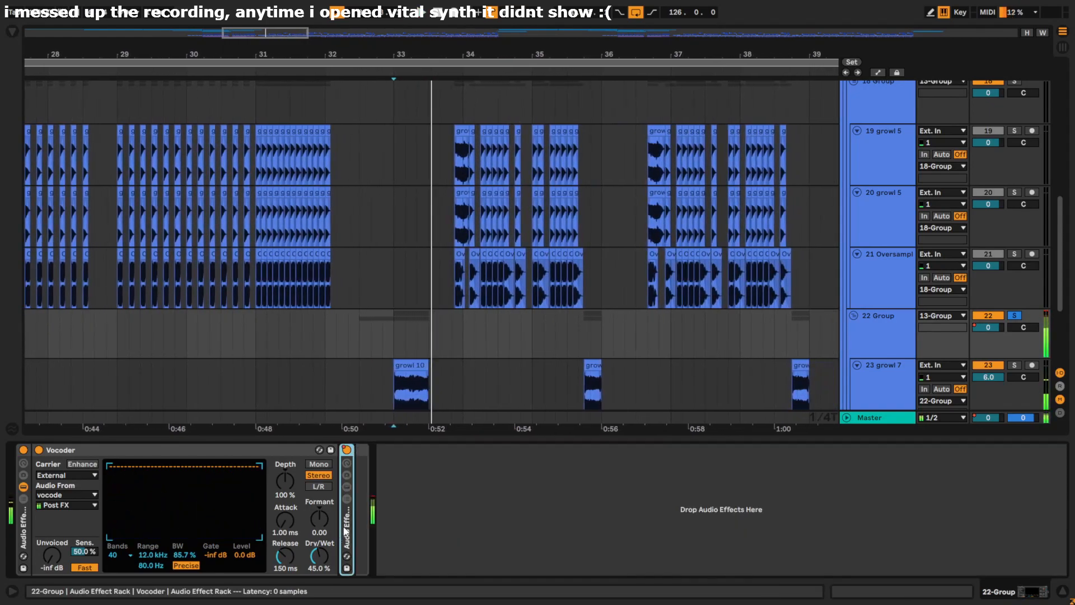
click(63, 462)
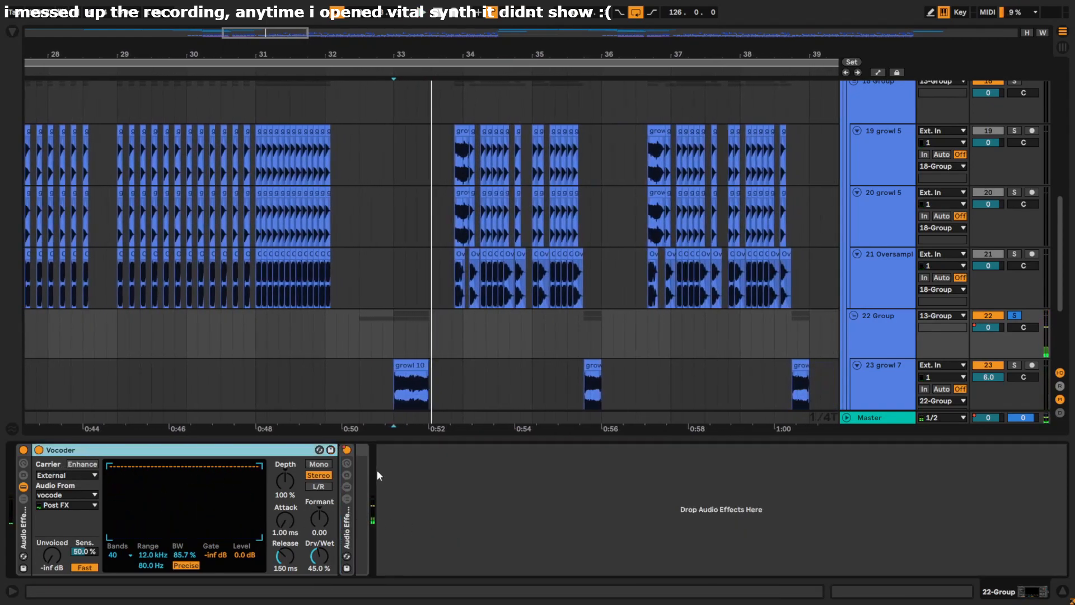
Step: Show the device chain of growl 7 track 23 and play that track soloed from bar 33
key(ctrl+alt+l)
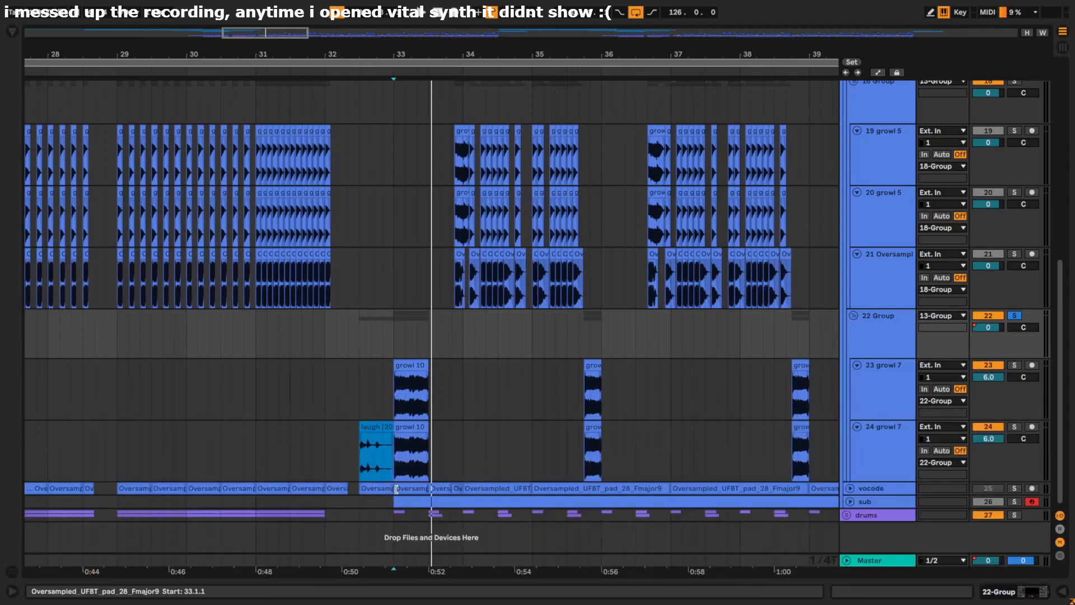
click(395, 397)
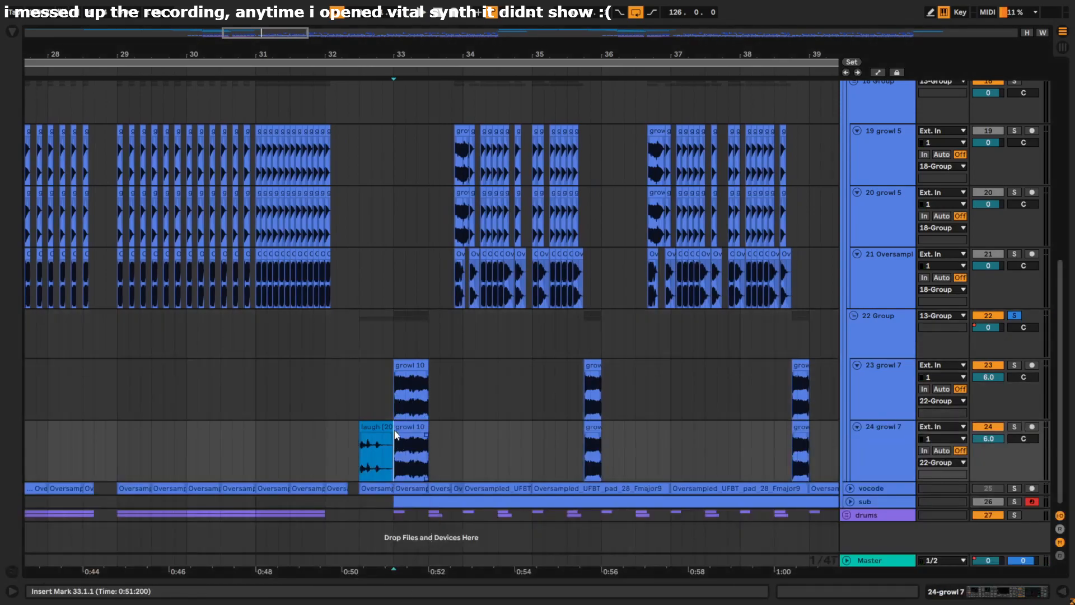
click(854, 400)
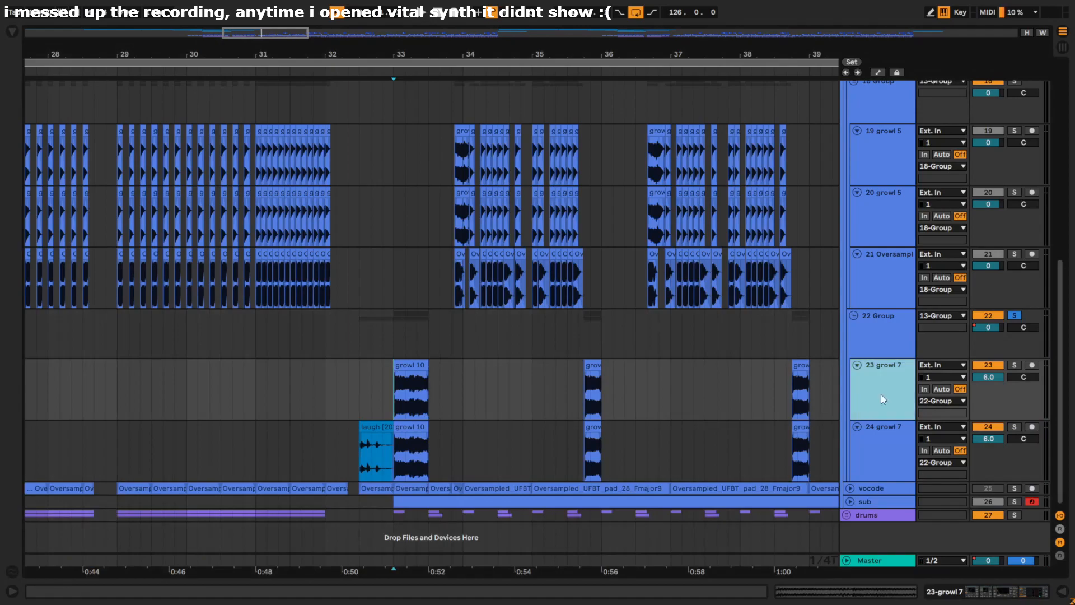
double_click(881, 394)
click(1014, 355)
scroll(560, 381, down, 3)
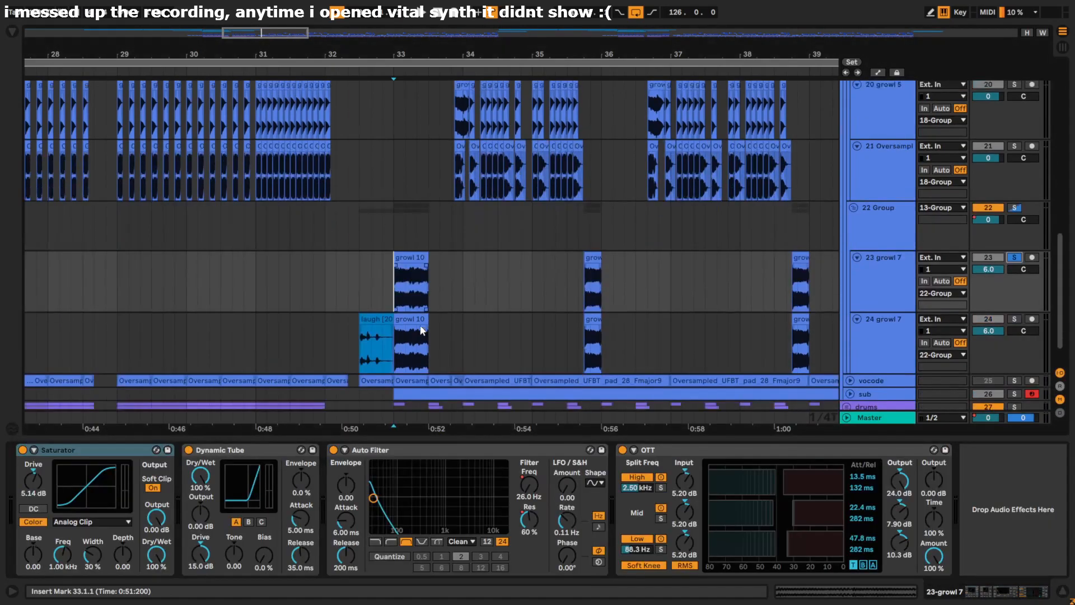
key(space)
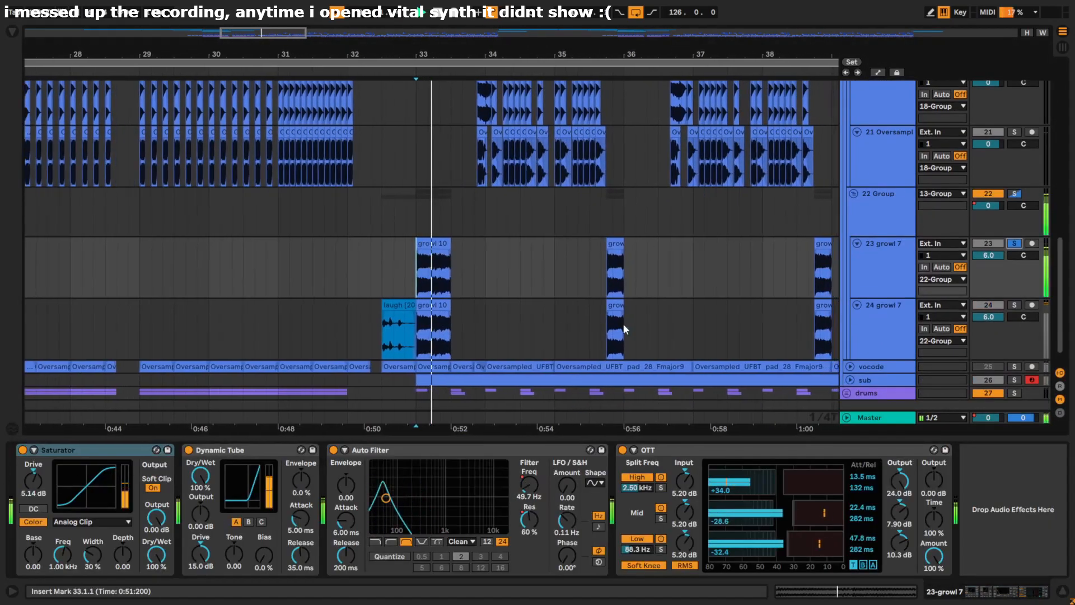
Step: Solo growl 7 tracks 24 and 23 in turn and play each from bar 33 to compare them
click(1014, 305)
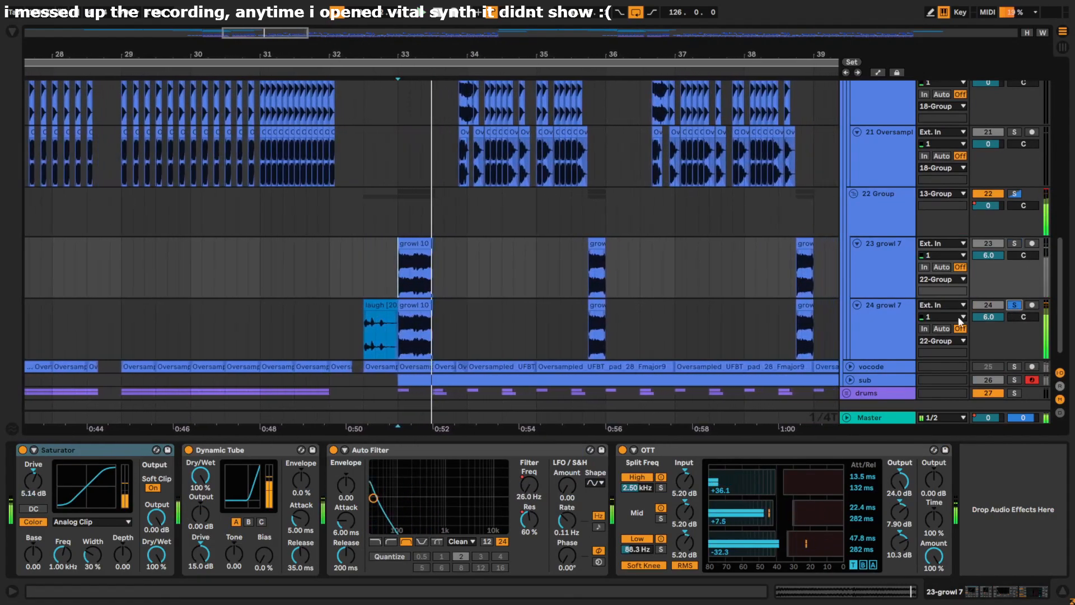
click(853, 279)
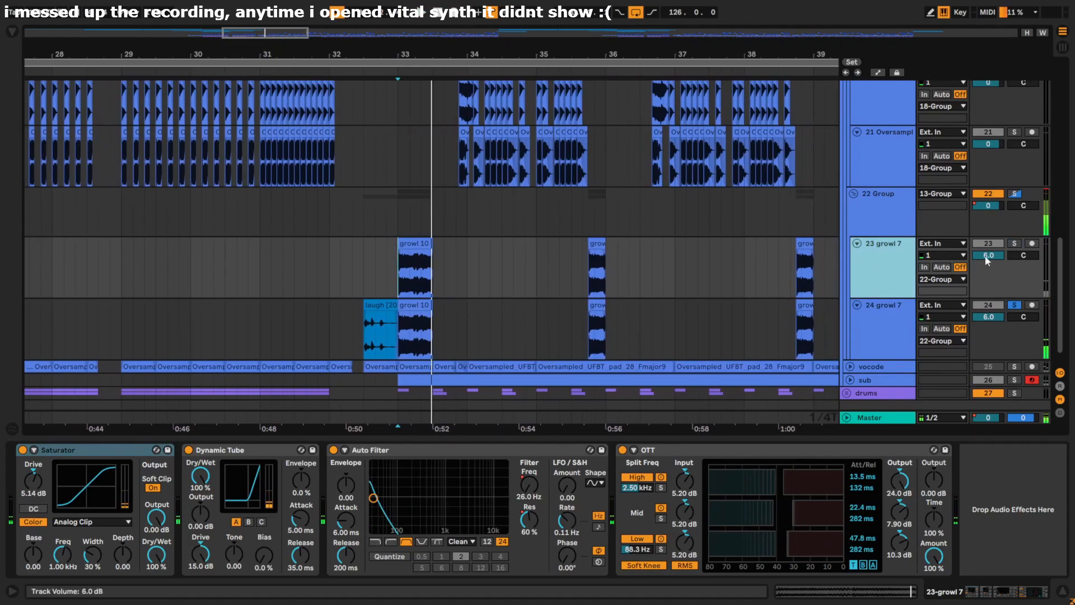
click(1015, 241)
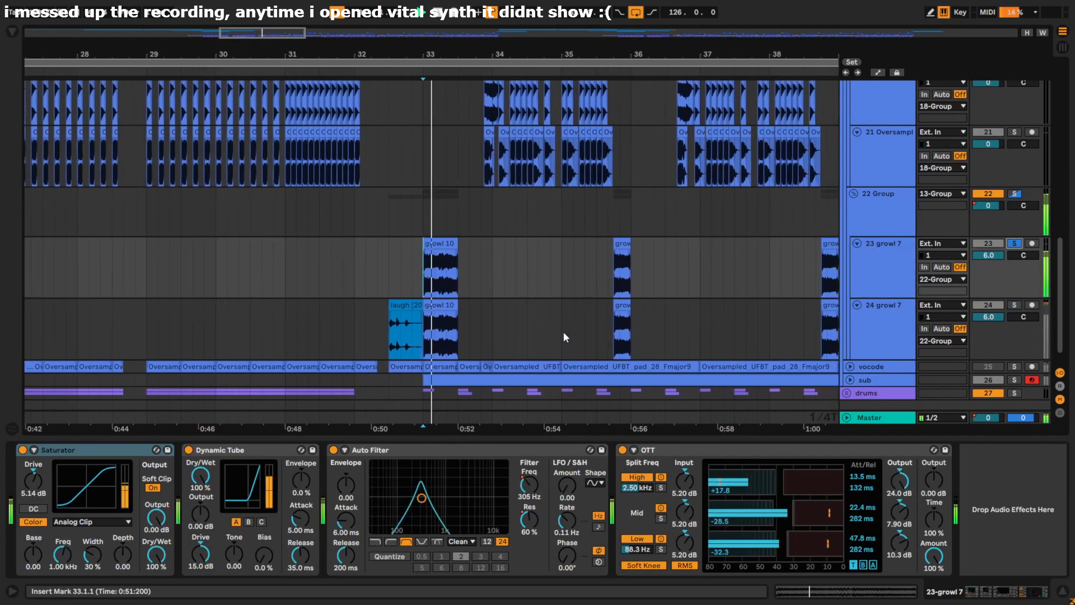
Step: Unsolo growl 7 track 23 and group 22 and play the full mix from bar 33
click(1016, 244)
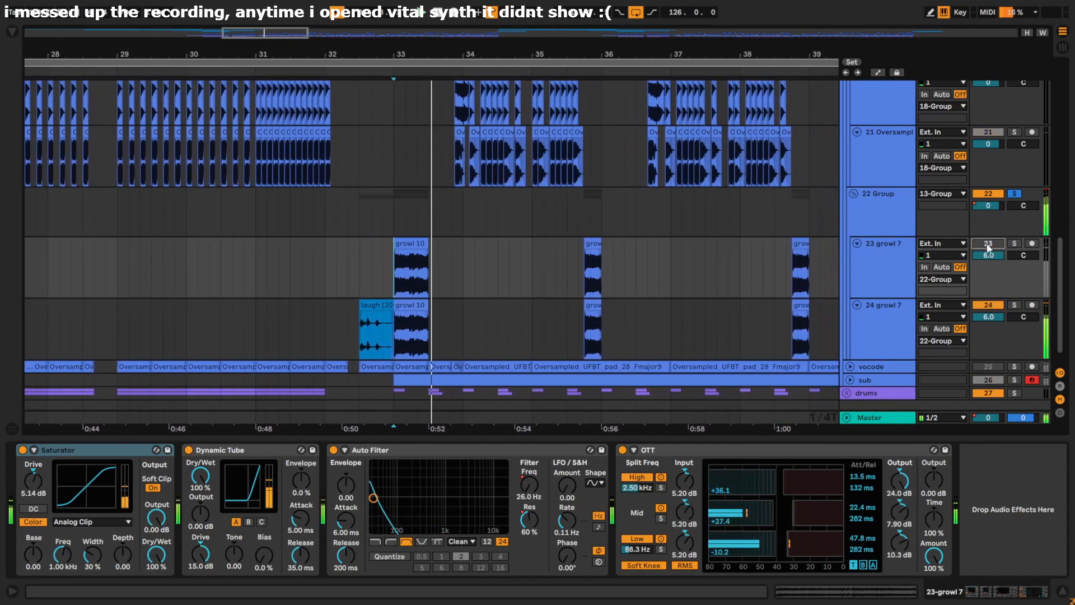
key(space)
click(1014, 194)
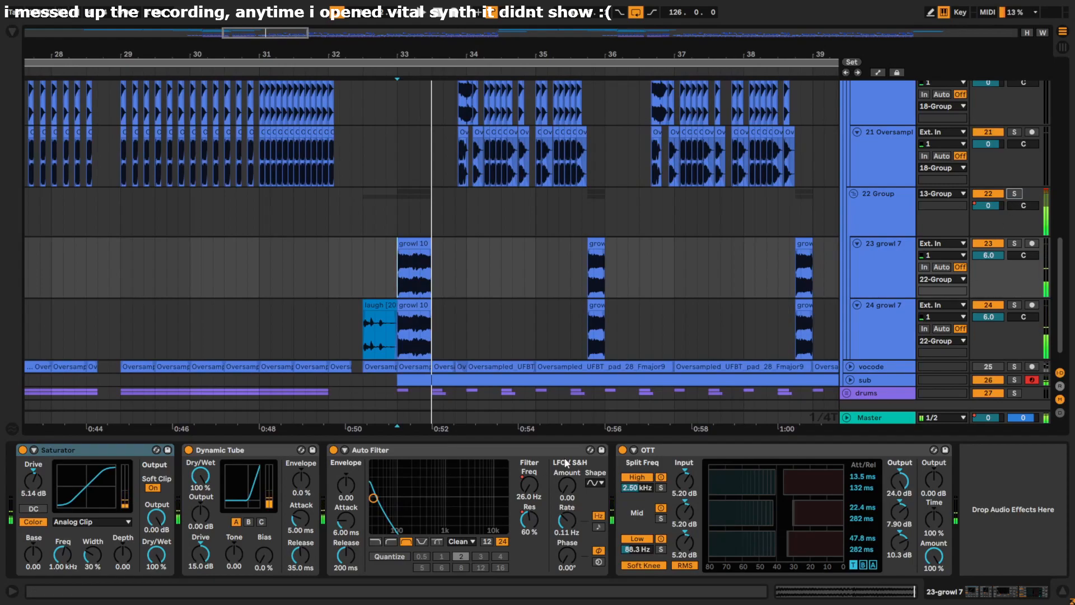
Step: Unfold the sub track, solo it and show its device chain
drag(597, 437, 596, 560)
scroll(418, 297, down, 3)
scroll(436, 274, up, 5)
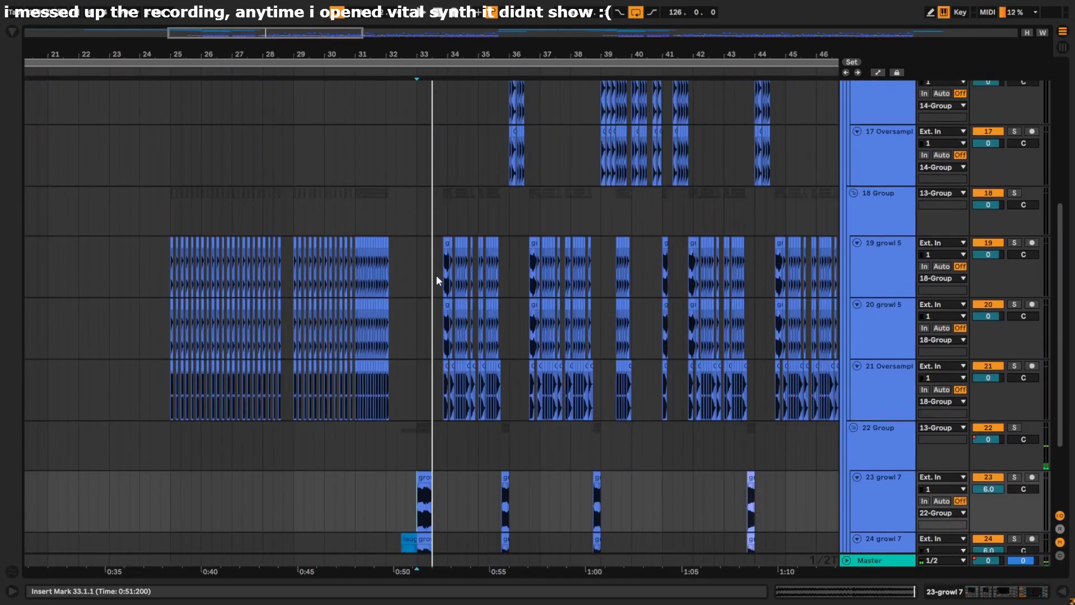
scroll(434, 277, down, 5)
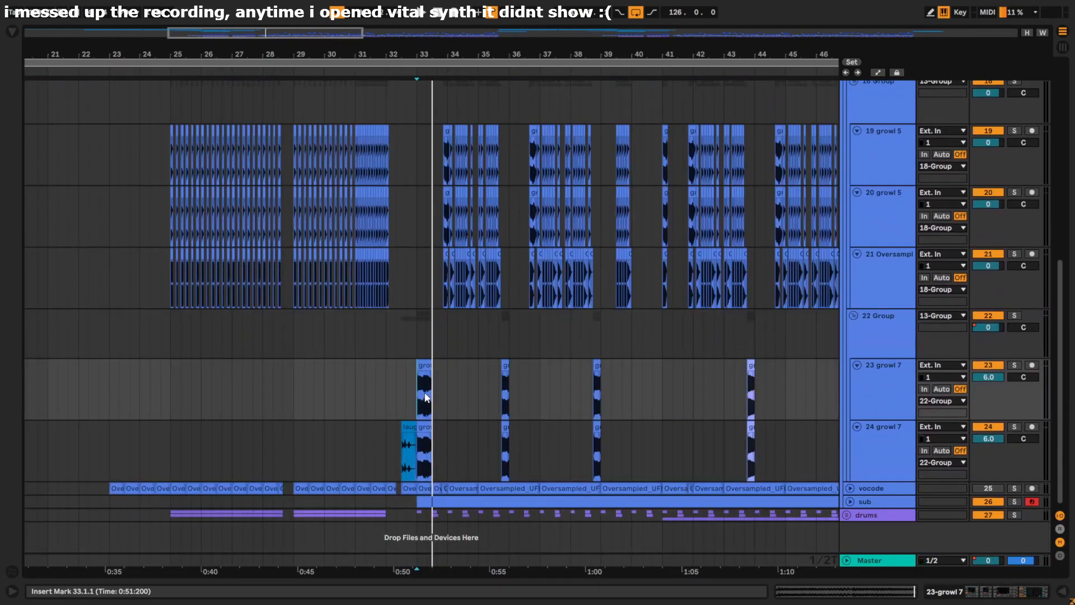
scroll(423, 496, down, 5)
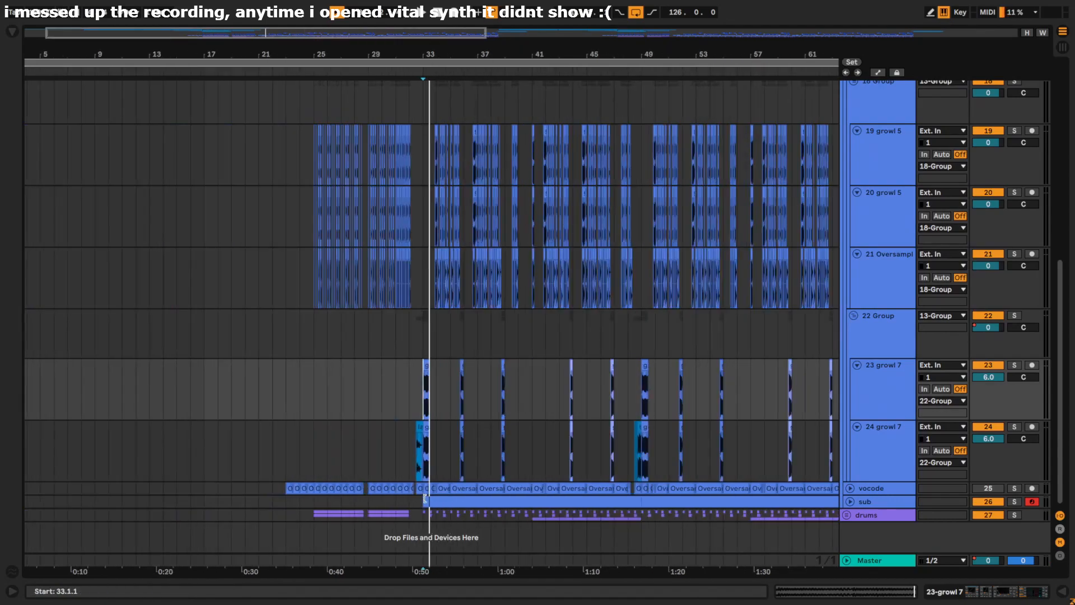
click(849, 502)
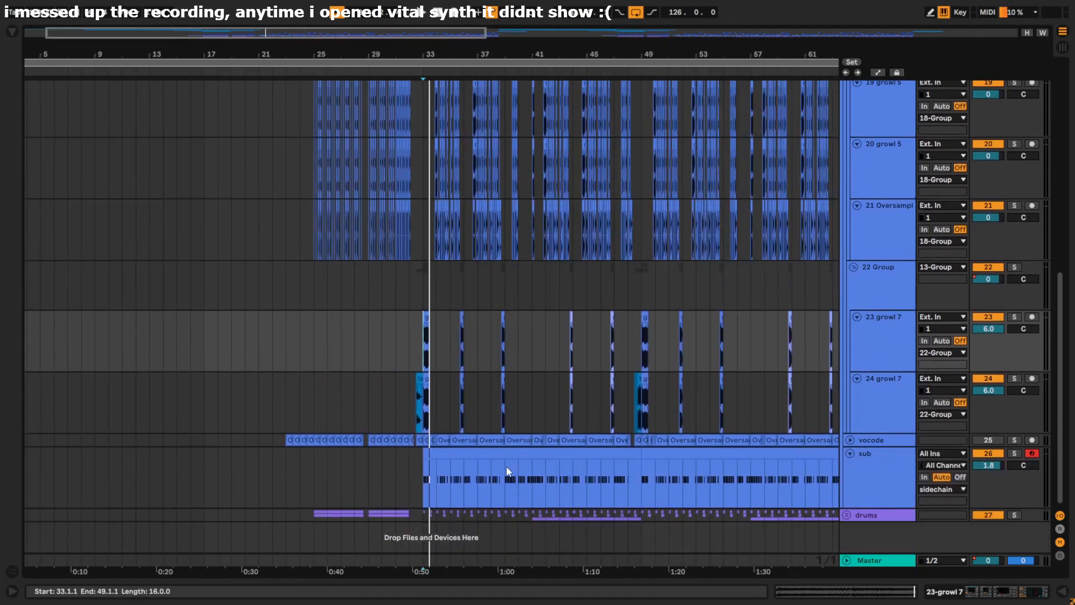
scroll(424, 482, up, 5)
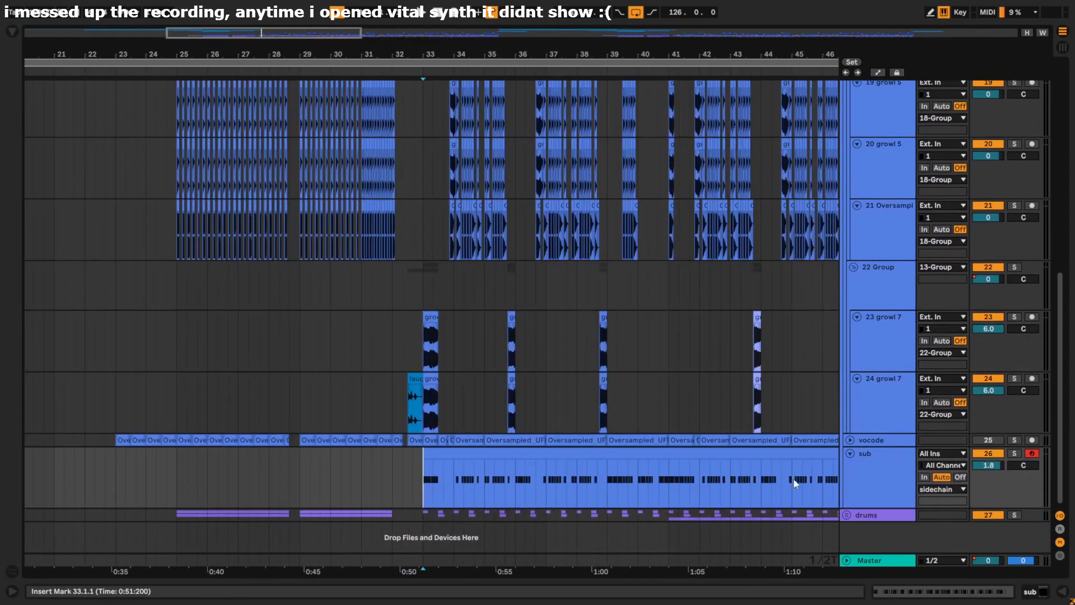
click(1015, 454)
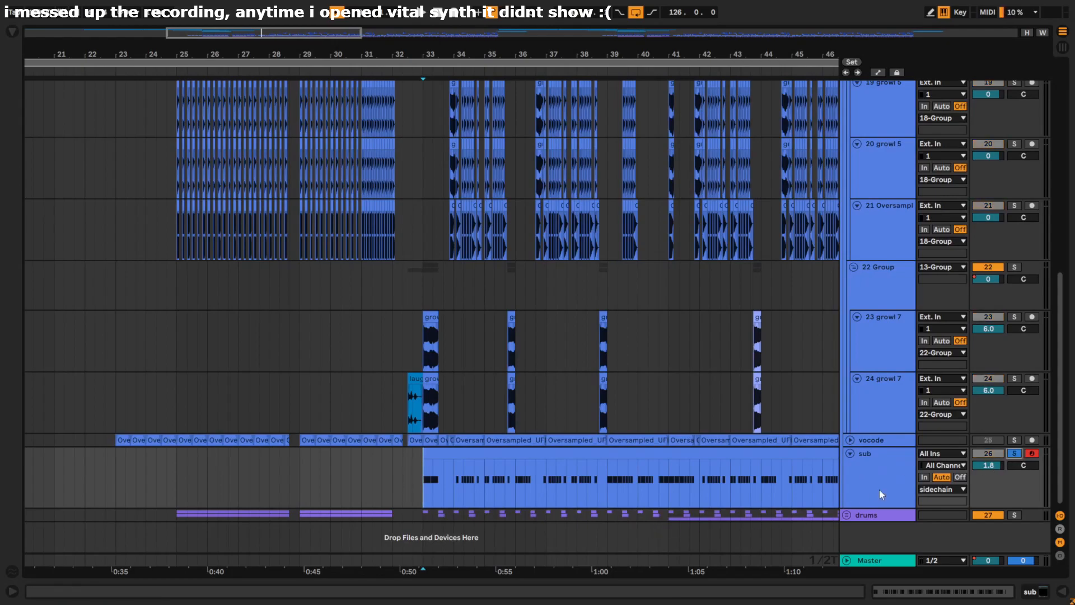
double_click(876, 475)
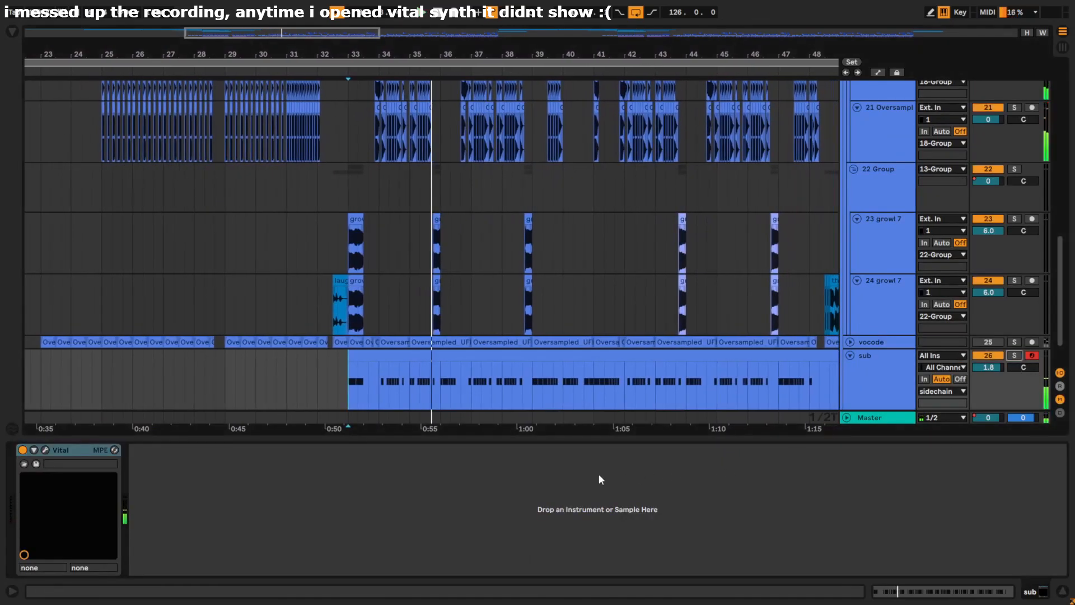
Step: Hide the device chain, then solo group 18 and play its growl section from just before bar 34
drag(579, 439, 616, 565)
scroll(387, 322, up, 10)
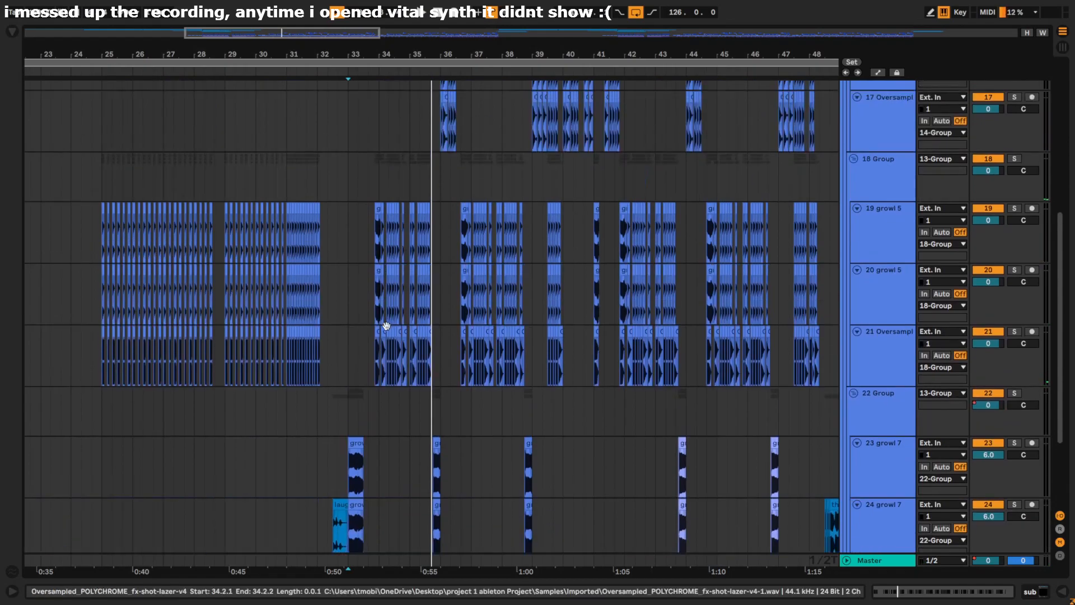
scroll(386, 319, down, 4)
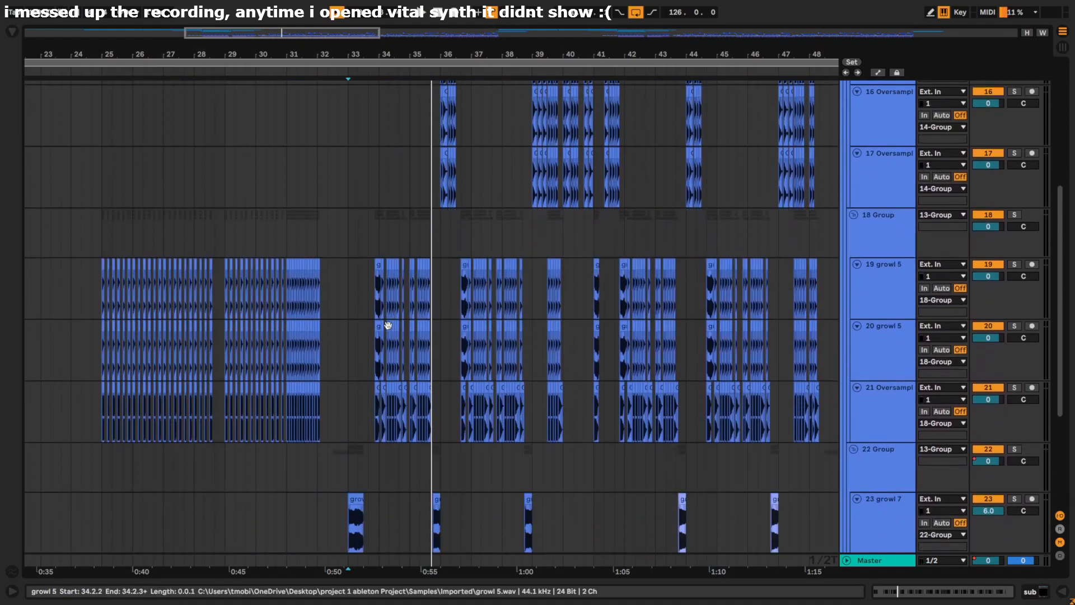
click(362, 242)
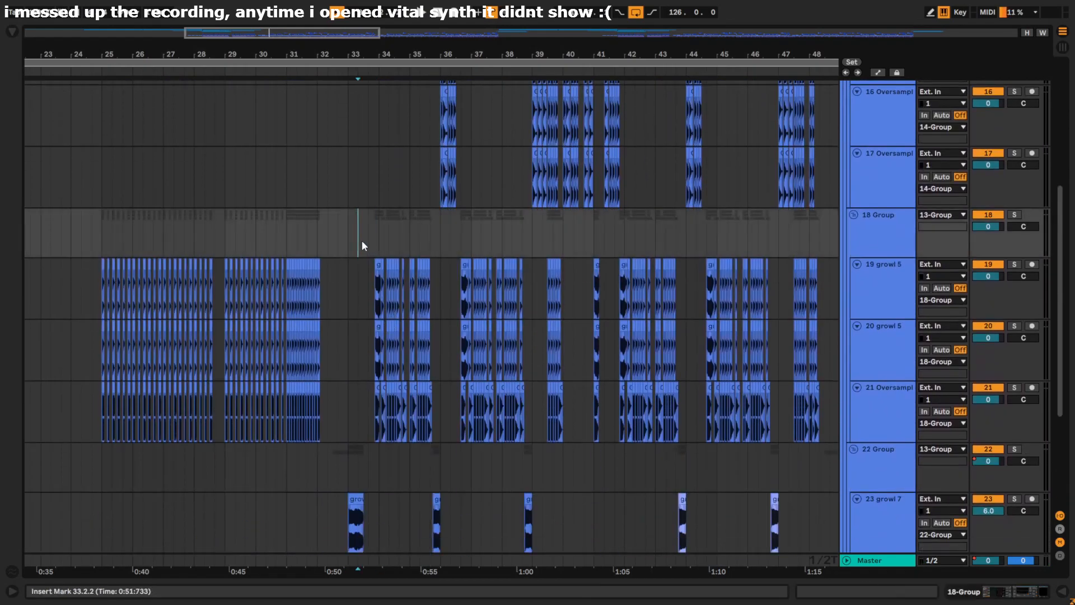
click(1014, 215)
scroll(387, 258, up, 5)
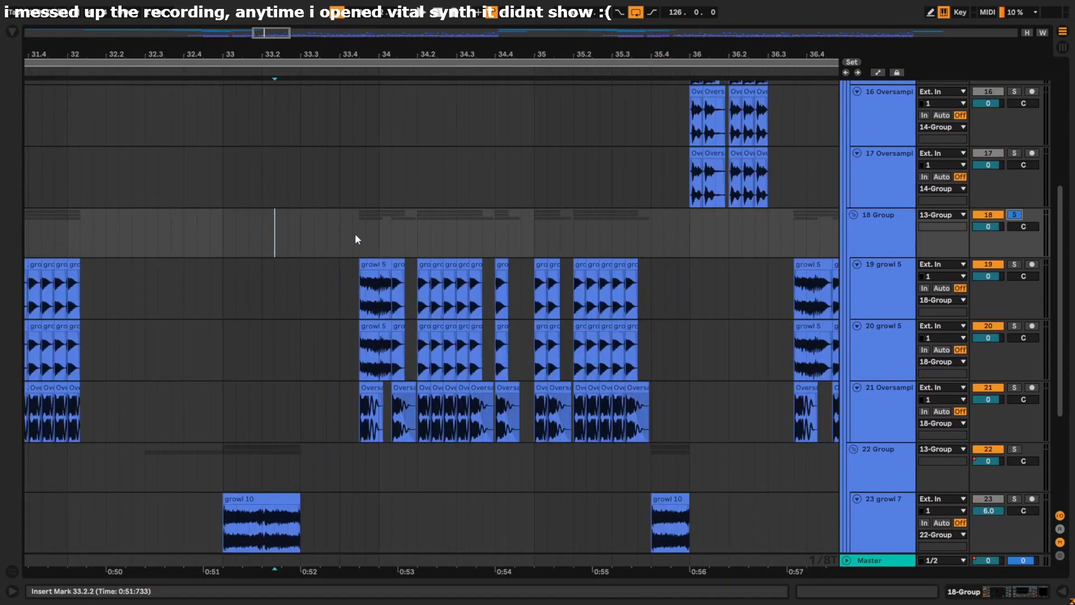
key(space)
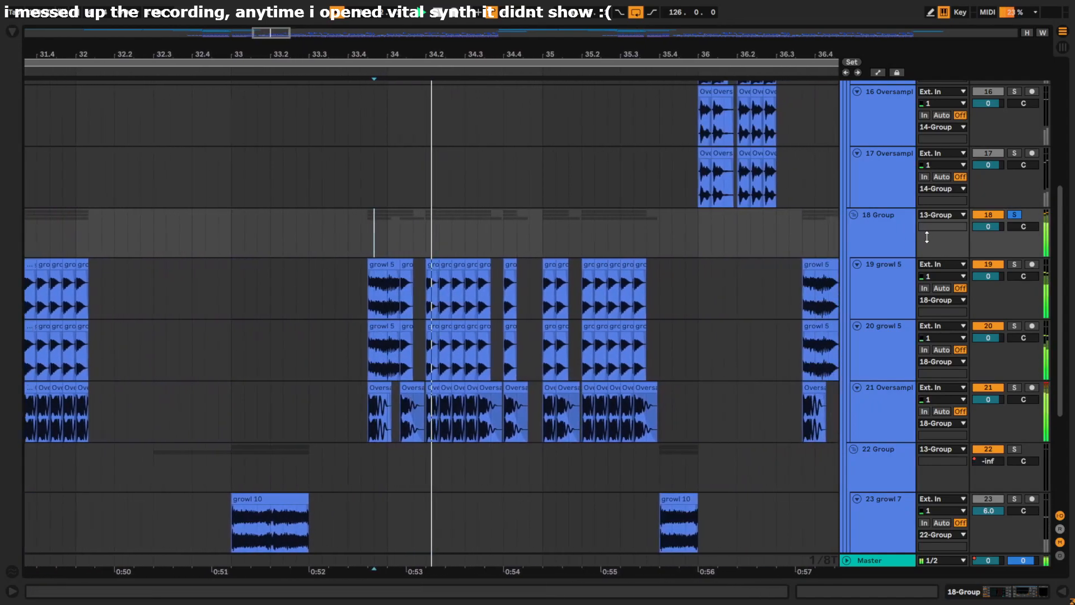
Step: Solo growl 5 track 19, set the playback start to 33.4.3 and show the track's device chain
click(1015, 264)
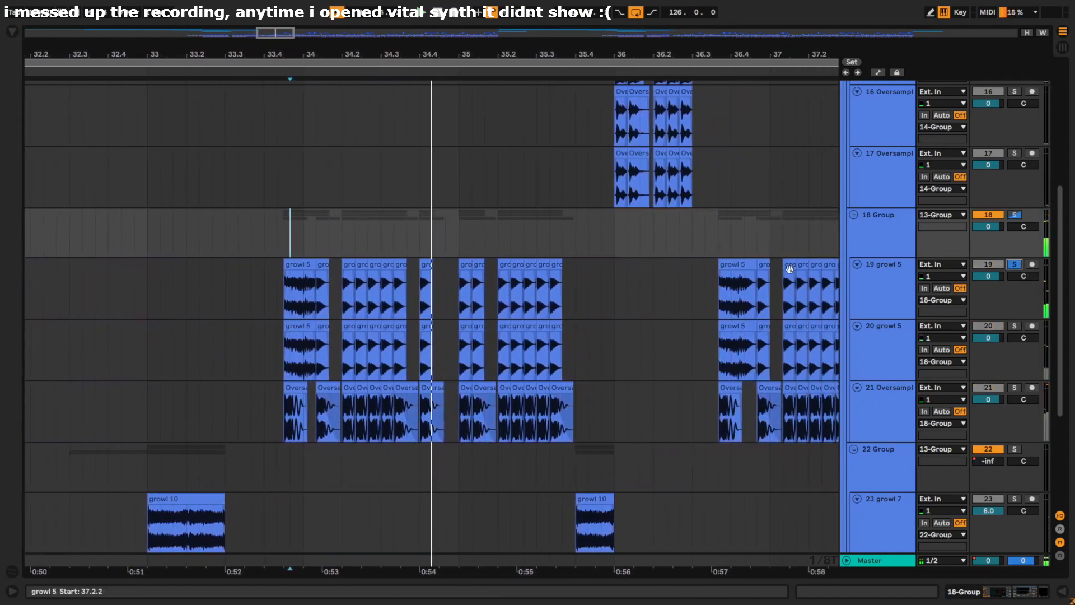
click(289, 290)
scroll(290, 287, up, 4)
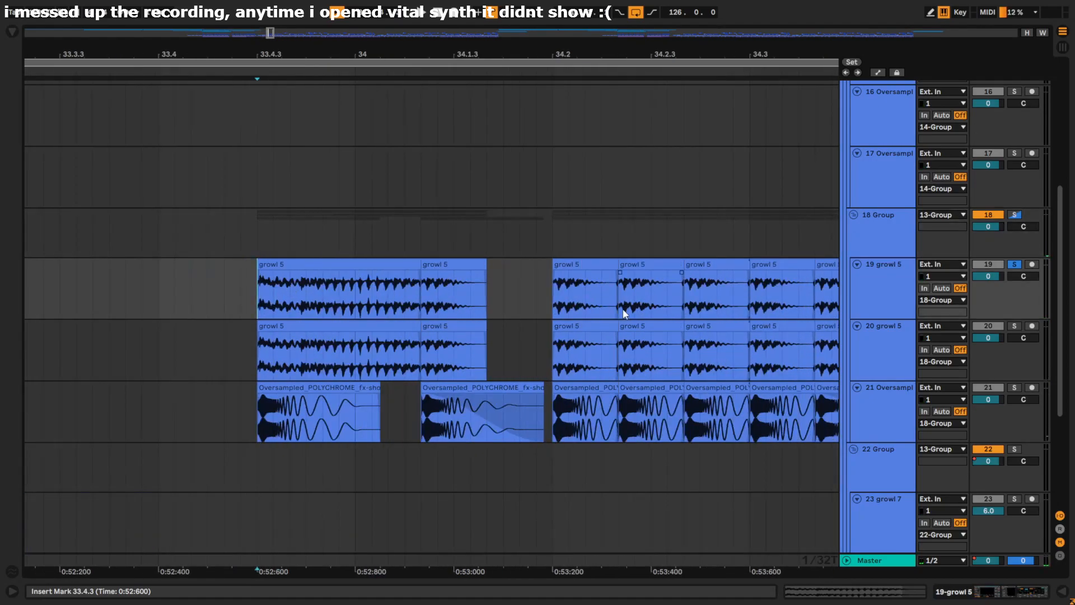
scroll(623, 311, down, 3)
double_click(870, 294)
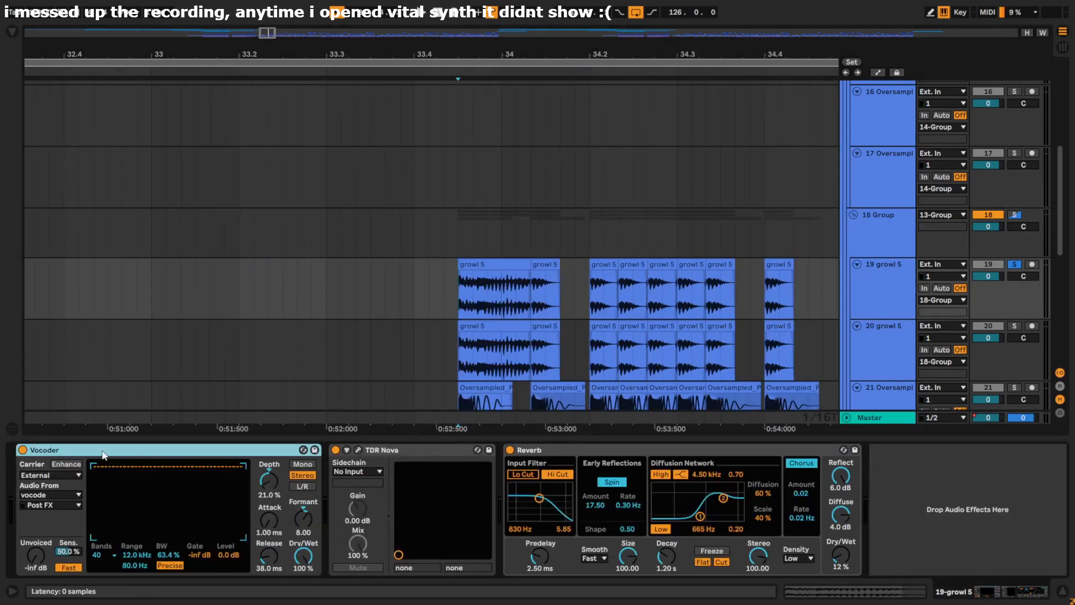
Step: Bypass the Vocoder and Reverb on growl 5 track 19 and play the soloed track from 33.4.3
click(22, 450)
click(340, 463)
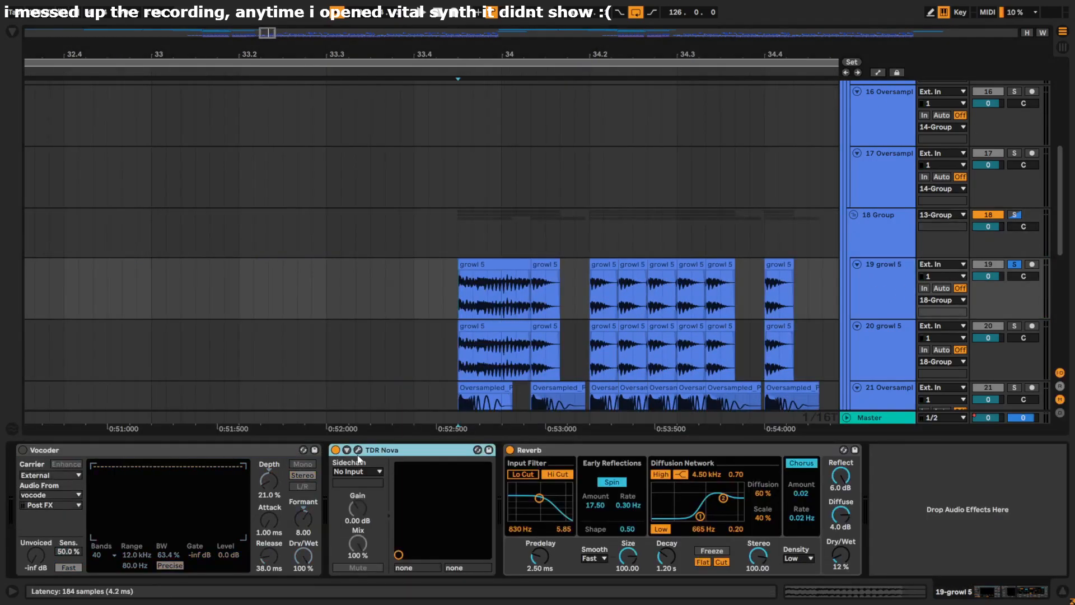
click(510, 449)
key(space)
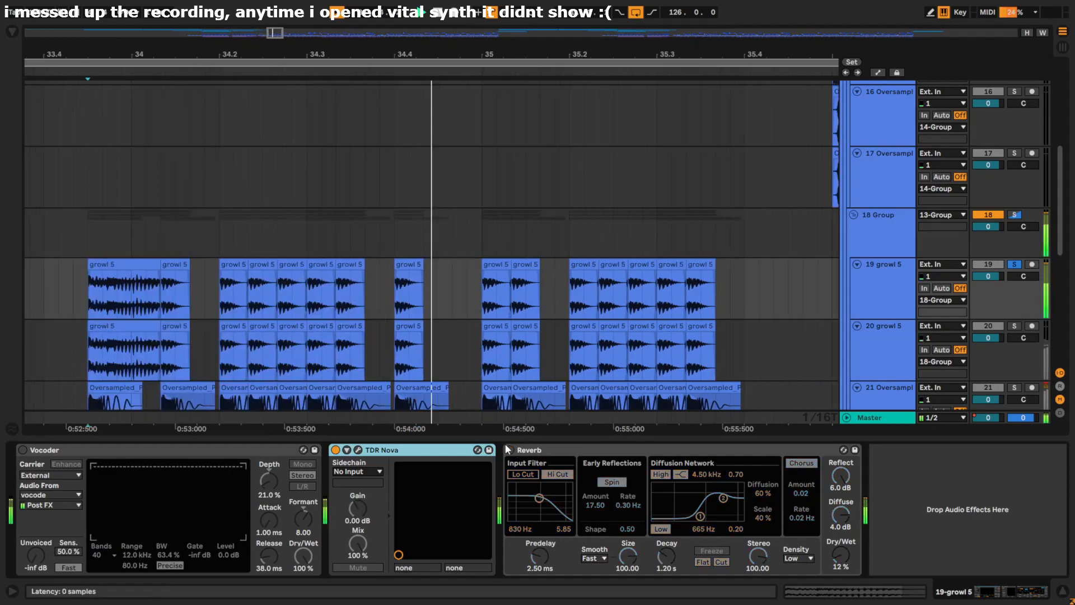
Step: Switch the Reverb and Vocoder on growl 5 track 19 back on while playing the track
click(507, 448)
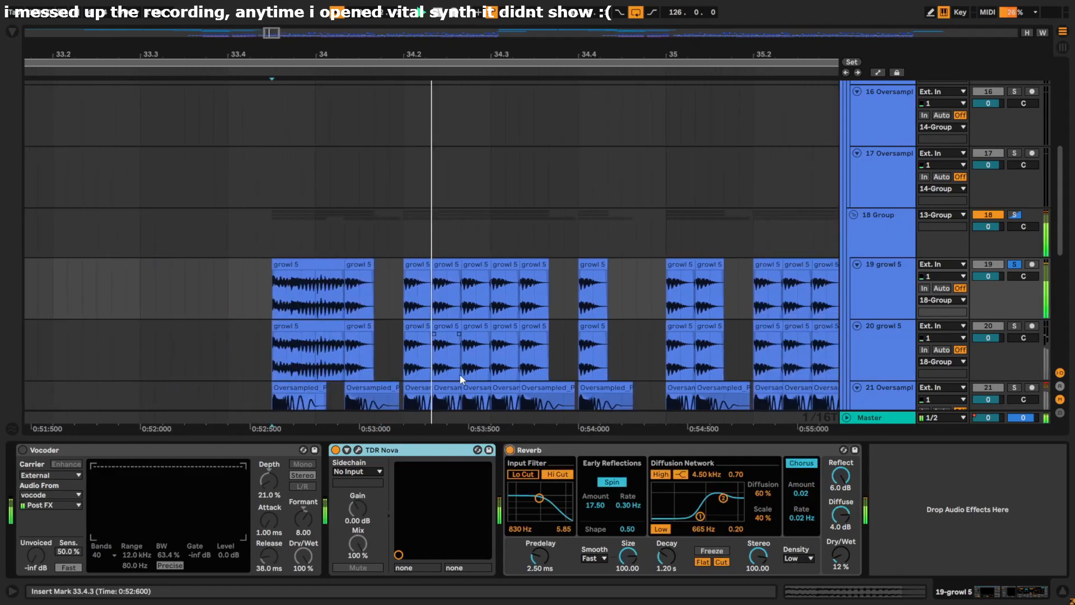
click(22, 450)
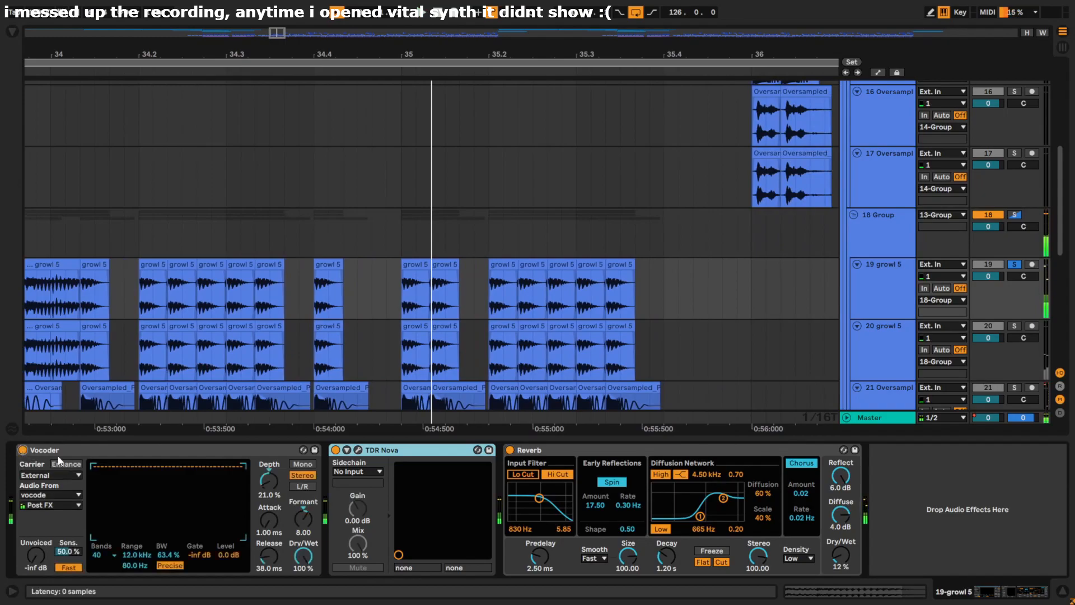
click(185, 457)
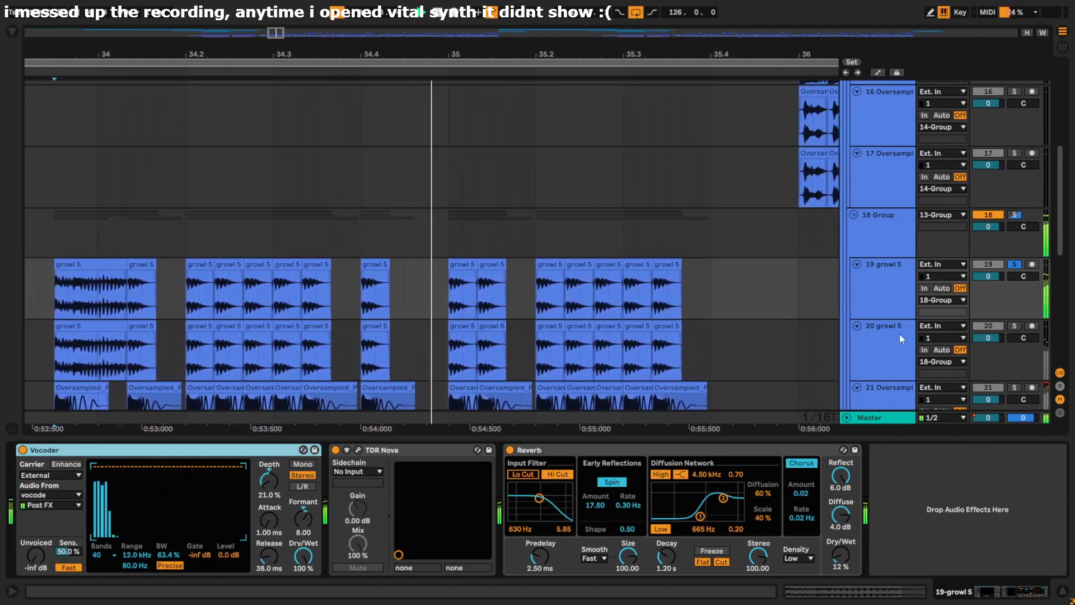
Step: Show the devices of growl 5 track 20 and play it soloed, both alone and together with growl 5 track 19
click(875, 355)
click(1014, 326)
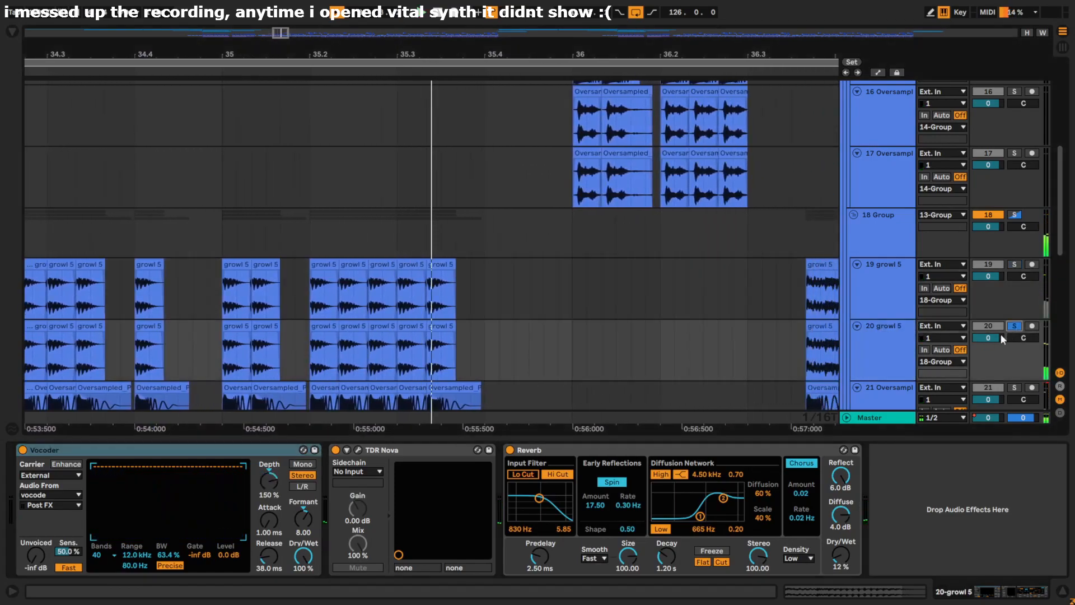
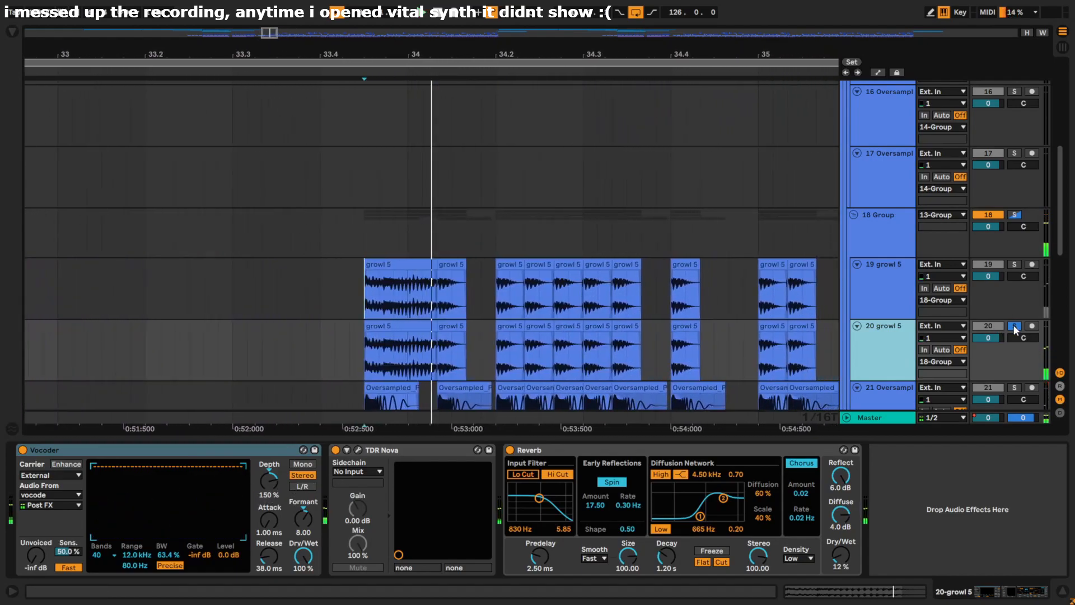
click(1014, 264)
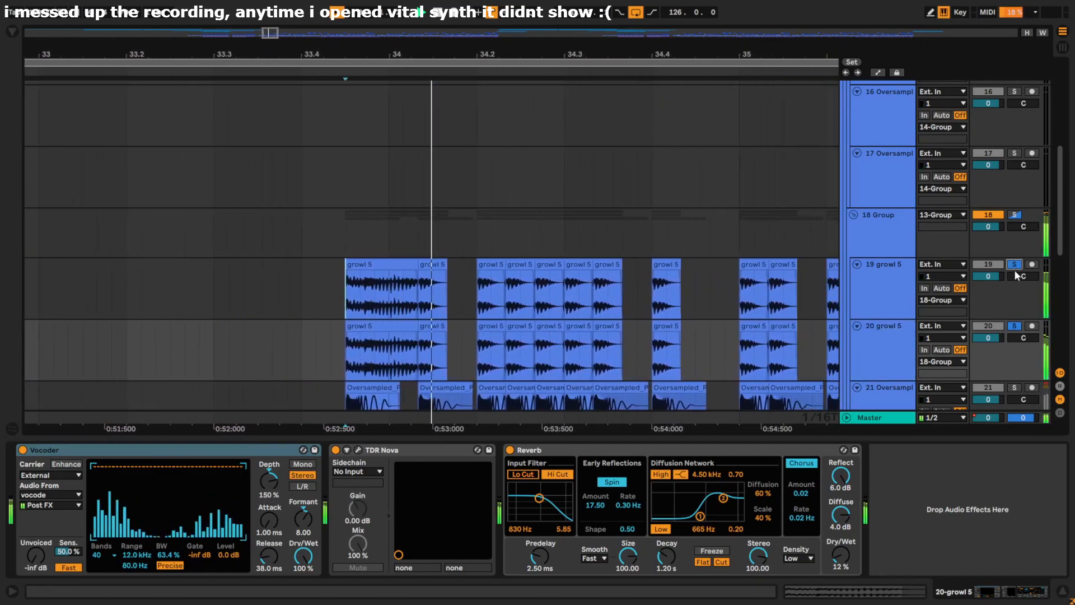
click(1015, 326)
click(1015, 326)
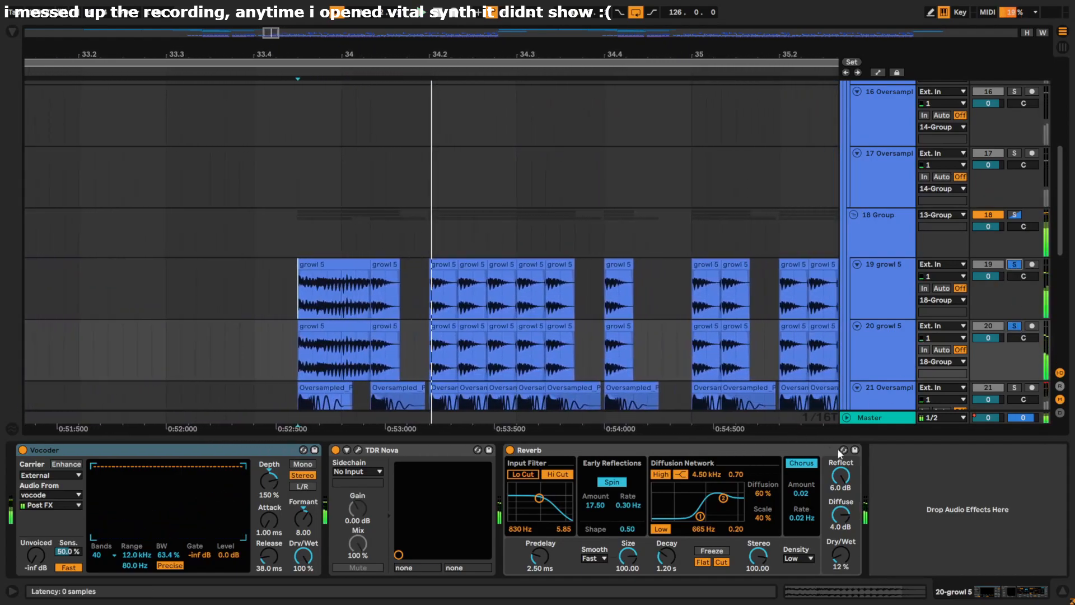
Step: Solo the laser-shot sample track 21 and show its device chain
key(ctrl+alt+l)
click(1014, 388)
scroll(803, 392, down, 3)
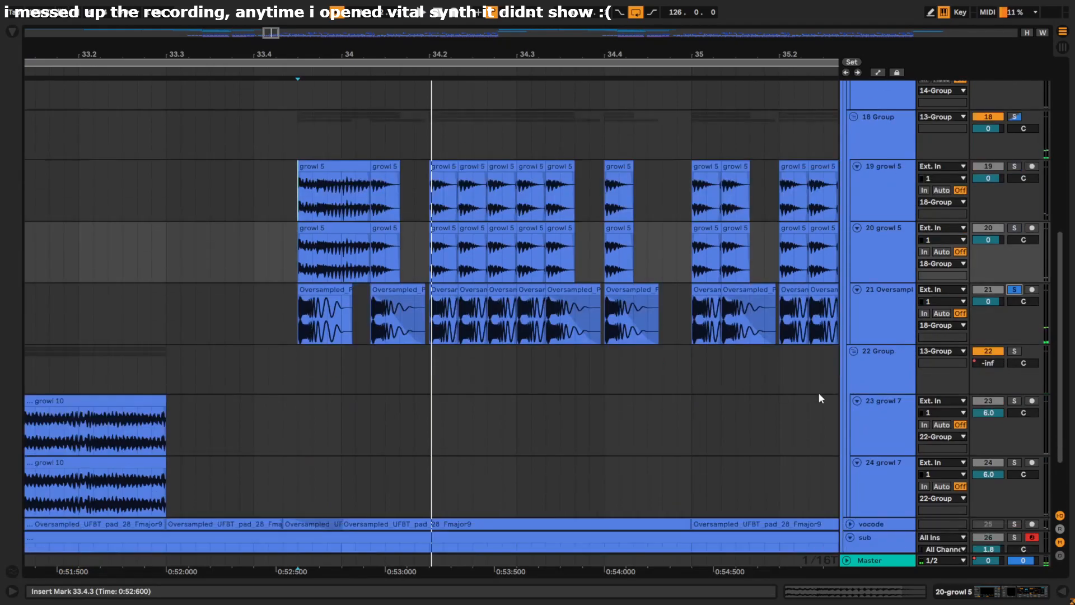
double_click(883, 328)
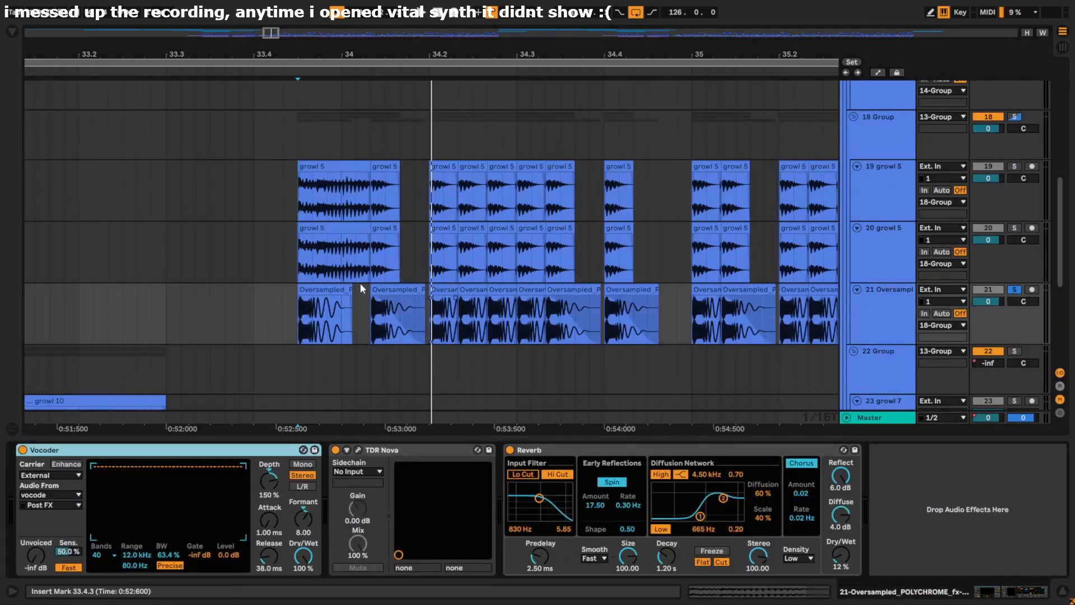
Step: Examine the laser-shot clips on track 21 and play the soloed track from 33.4.3
click(297, 324)
scroll(312, 307, up, 5)
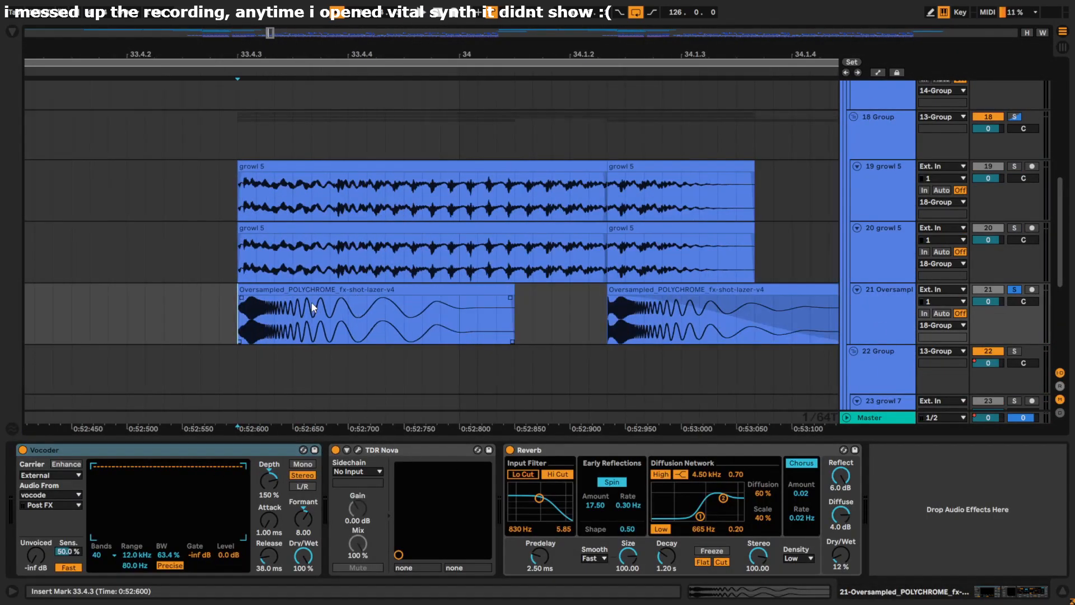
scroll(312, 301, down, 10)
scroll(327, 337, down, 3)
scroll(303, 313, up, 5)
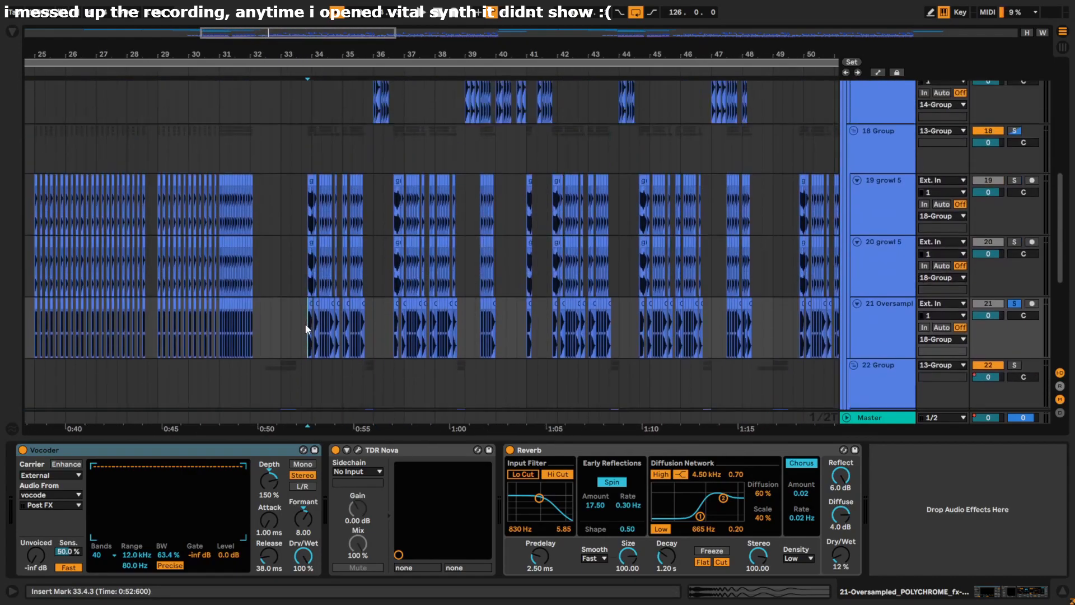
scroll(304, 324, up, 5)
scroll(305, 323, down, 4)
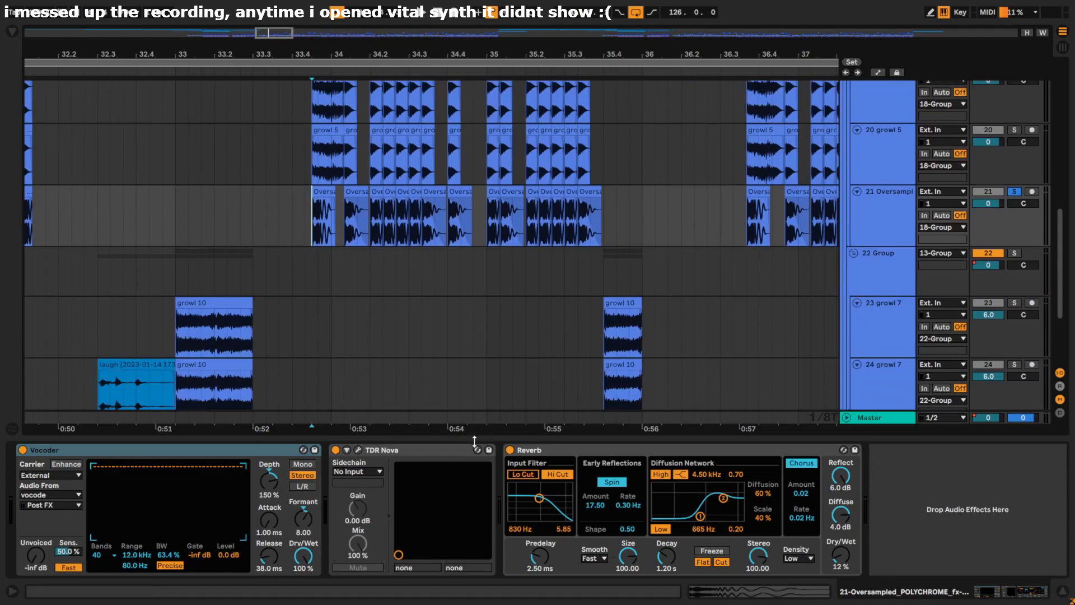
key(space)
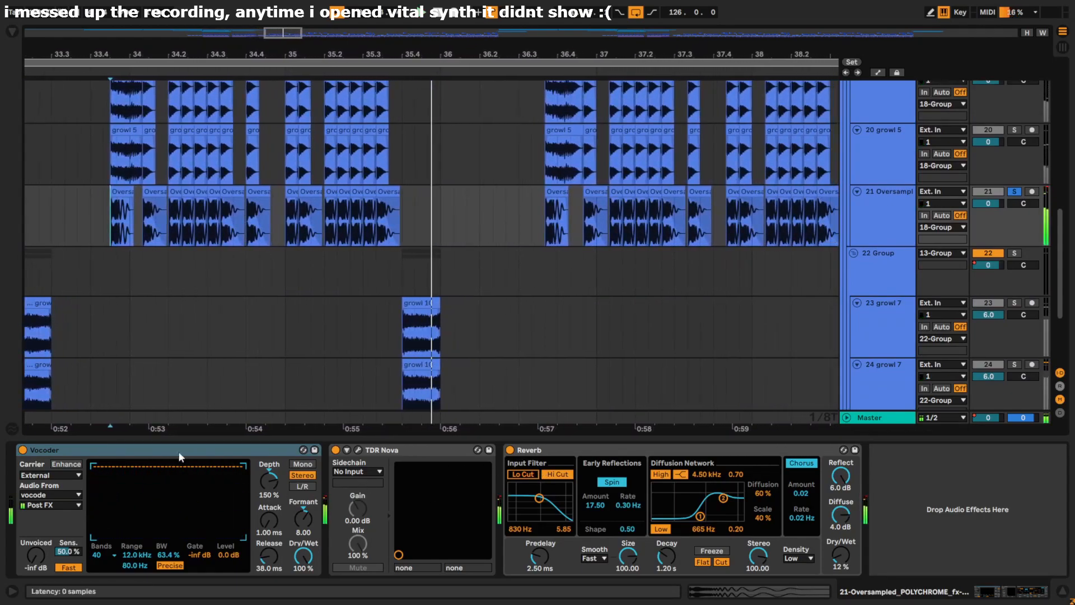
key(space)
Step: Bypass the Vocoder, TDR Nova and Reverb on track 21 and play the dry sample from 33.4.3
click(22, 449)
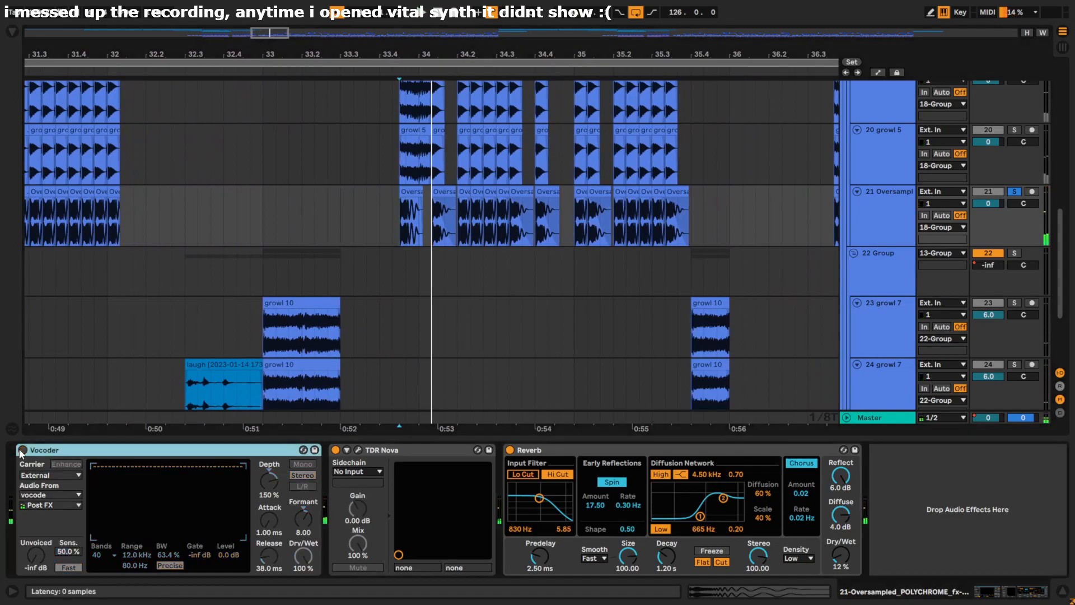
click(336, 450)
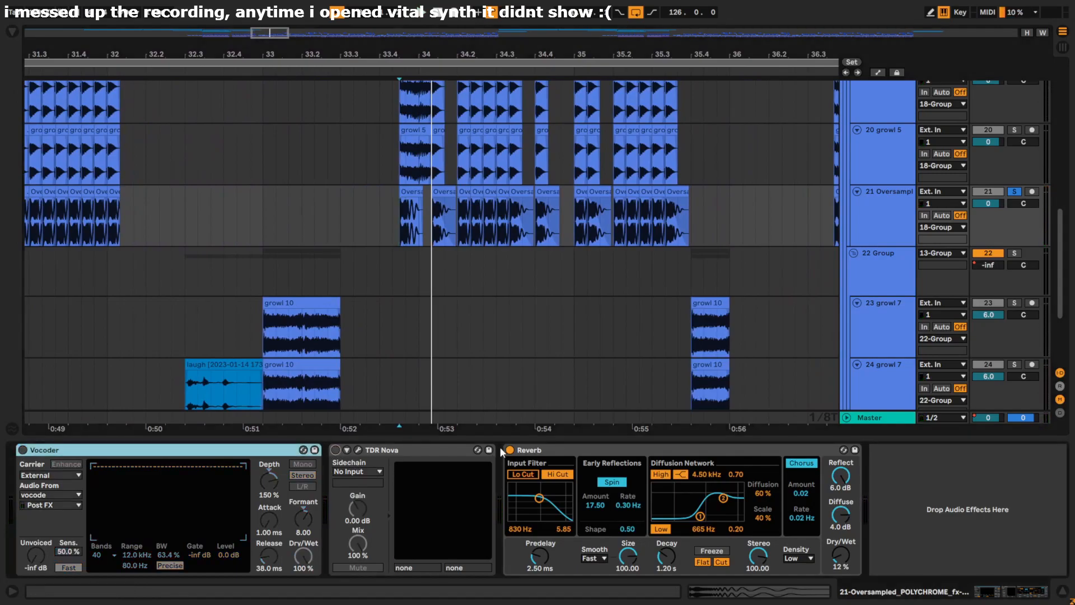
click(509, 450)
key(space)
Step: Switch the Reverb, TDR Nova and Vocoder on track 21 back on and open the TDR Nova plug-in window
click(510, 450)
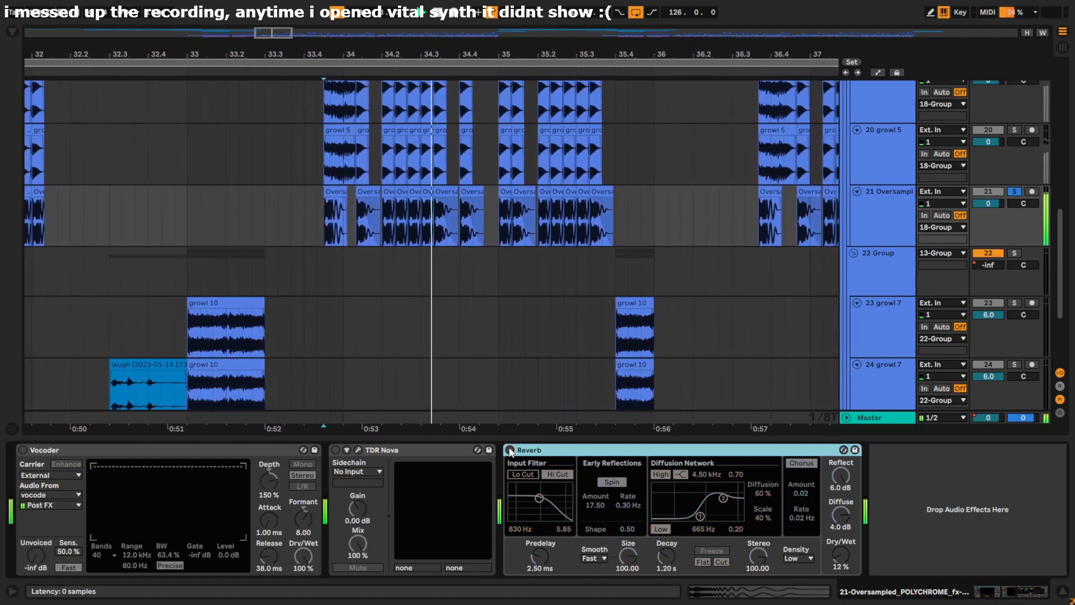
click(336, 449)
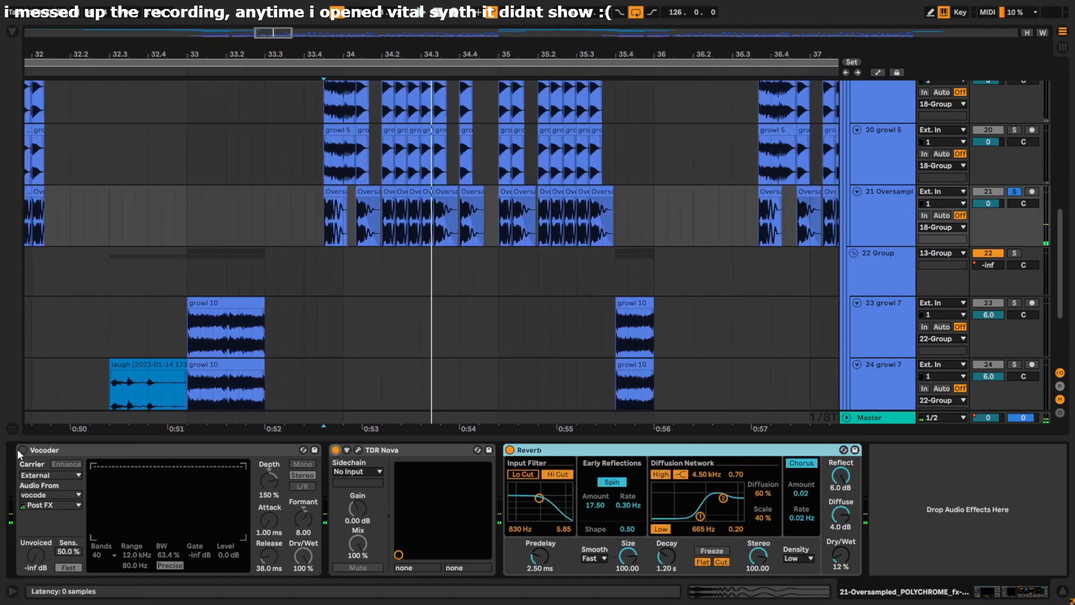
click(21, 450)
click(357, 449)
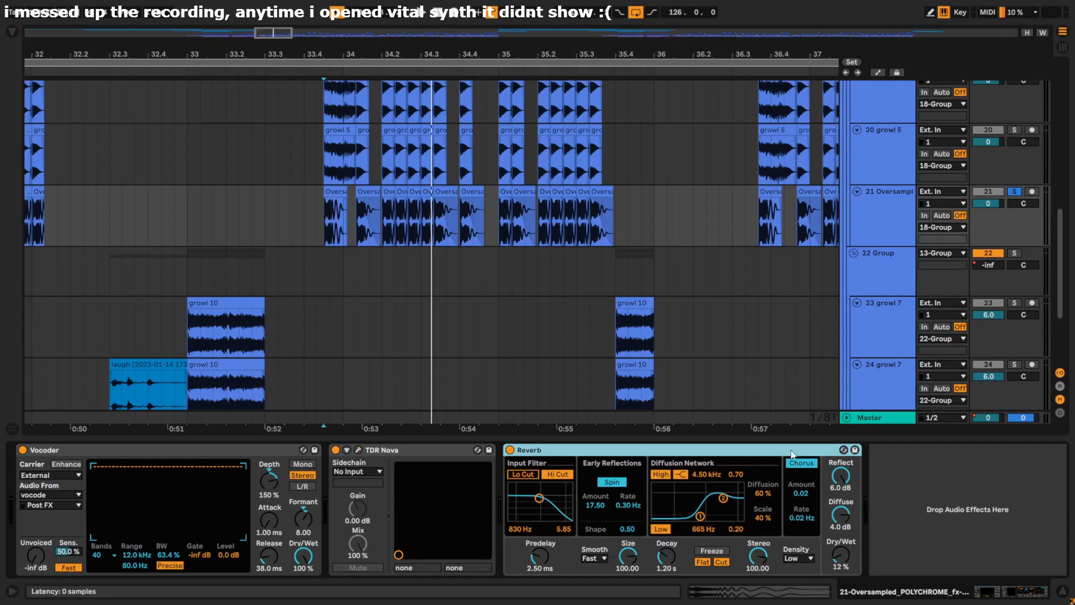
Step: Hide the device chain of track 21 and look over the growl, vocode and sub tracks in the arrangement
click(233, 448)
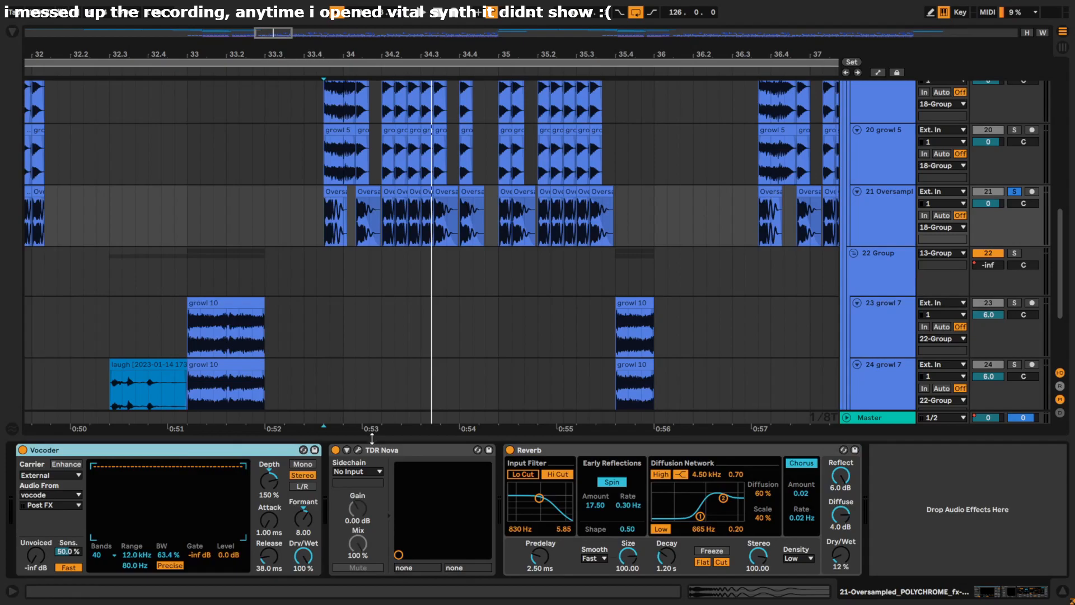
drag(375, 432, 375, 580)
scroll(420, 234, up, 3)
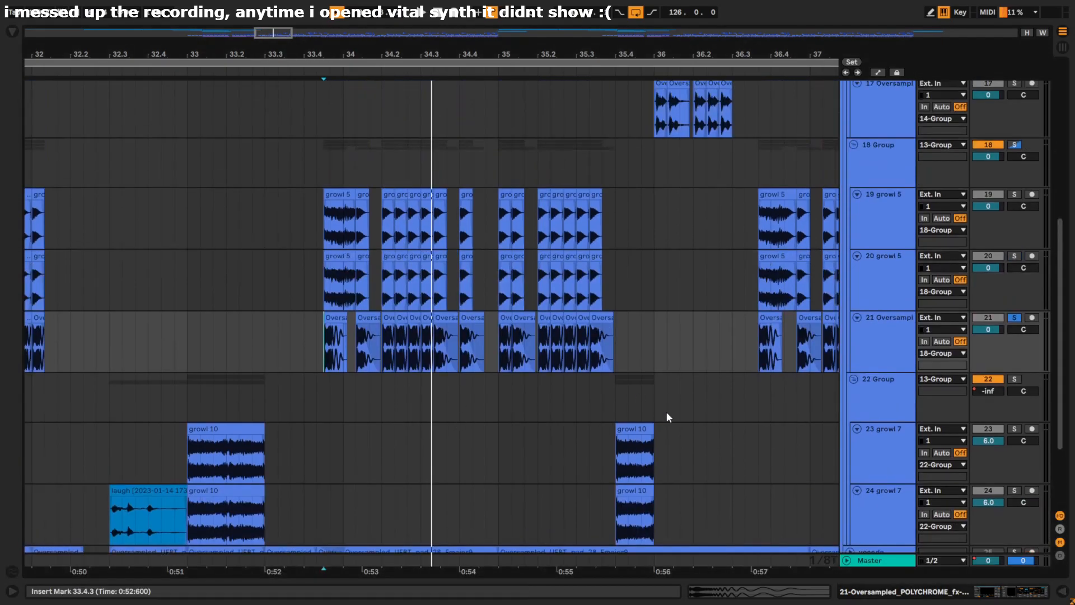
scroll(627, 409, up, 5)
scroll(513, 364, down, 3)
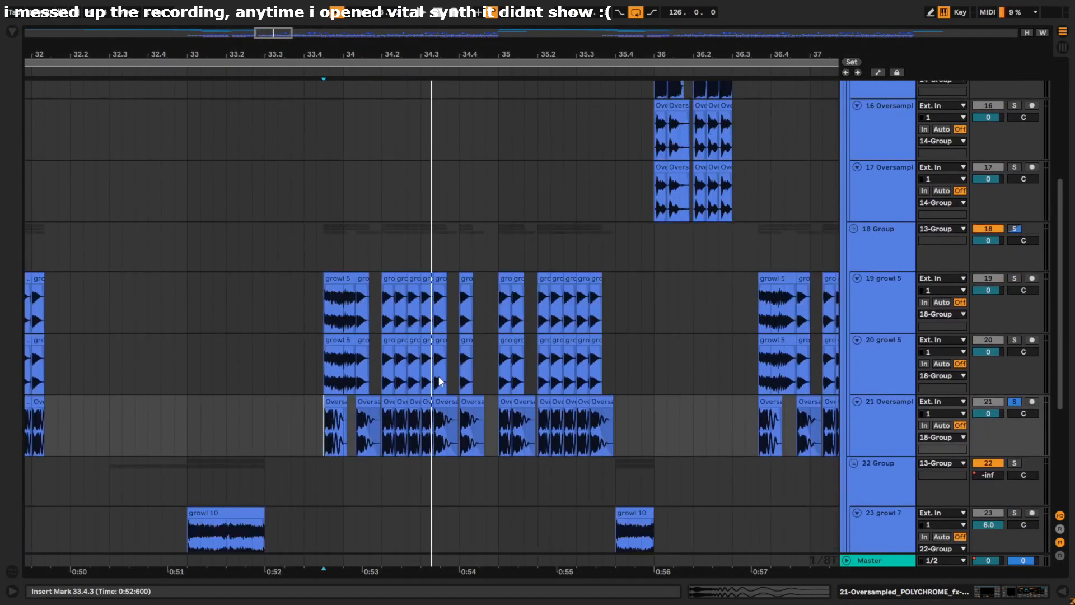
scroll(421, 374, down, 5)
scroll(206, 329, up, 3)
scroll(204, 328, down, 3)
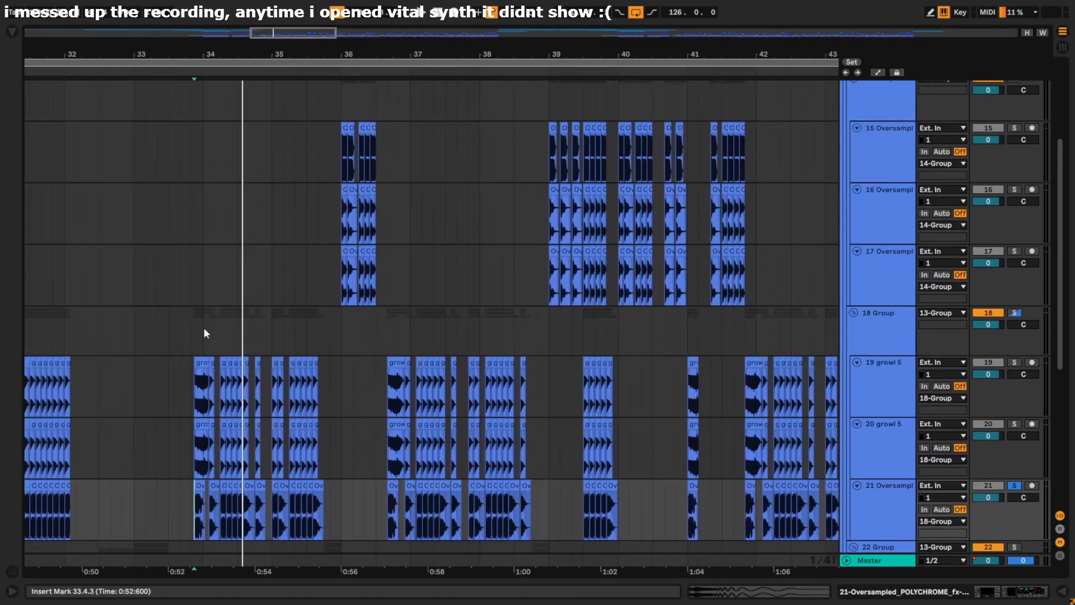
scroll(241, 301, up, 3)
scroll(237, 304, down, 3)
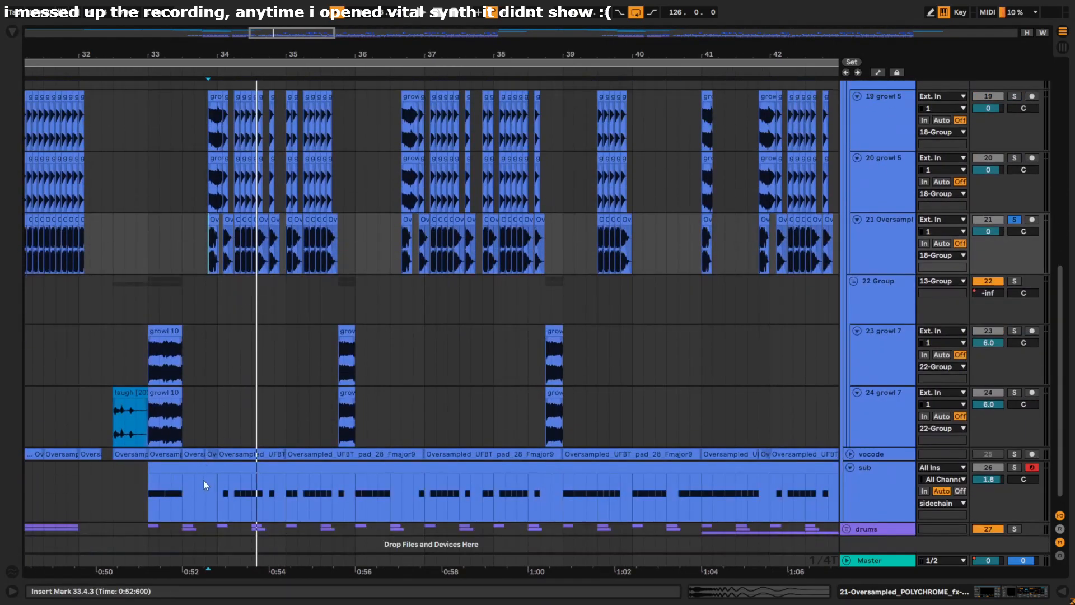
Step: Turn off the solo on track 21 and play the growls together with the sub from 33.1.1
click(218, 486)
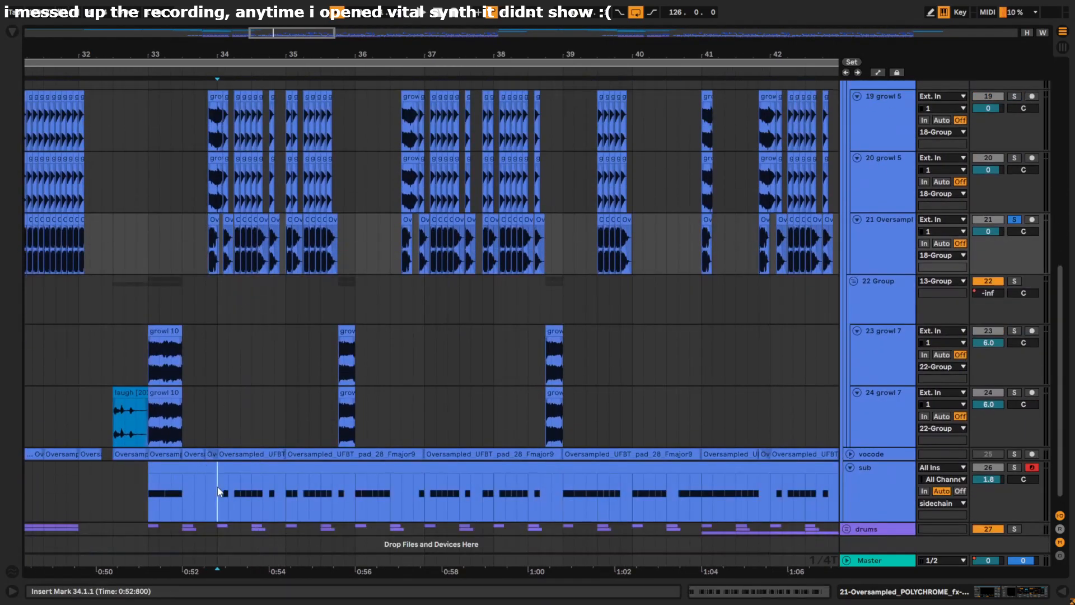
scroll(201, 429, up, 3)
scroll(221, 435, up, 3)
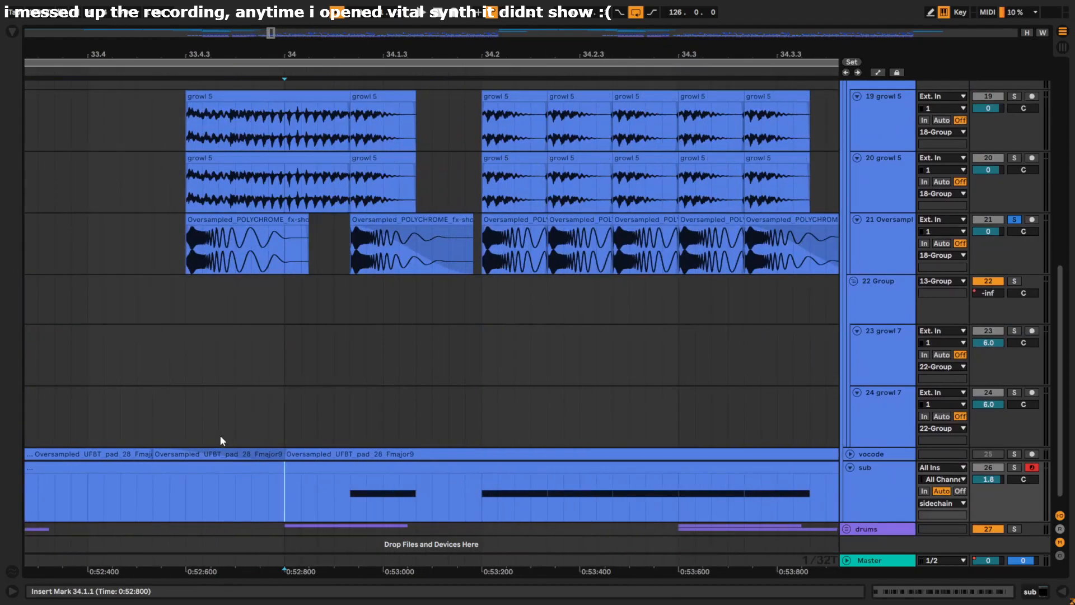
scroll(223, 435, down, 3)
click(207, 490)
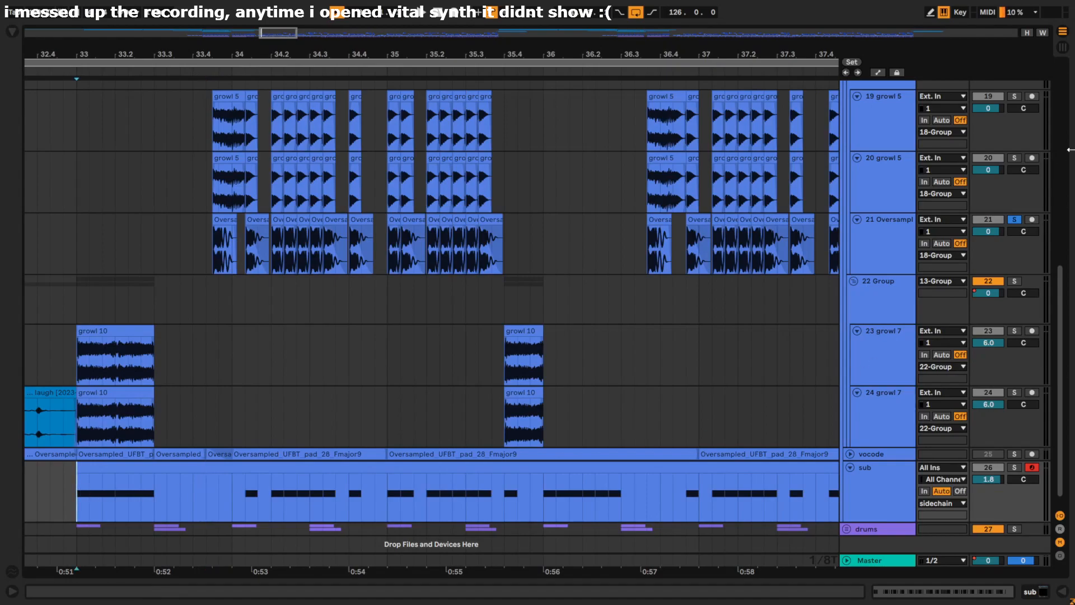
click(1015, 220)
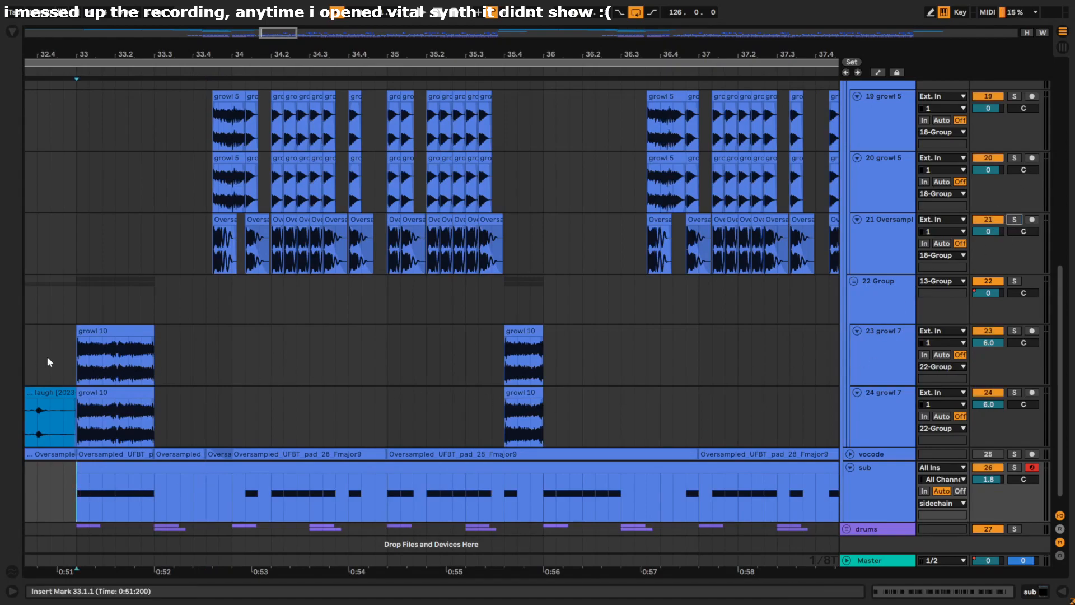
key(space)
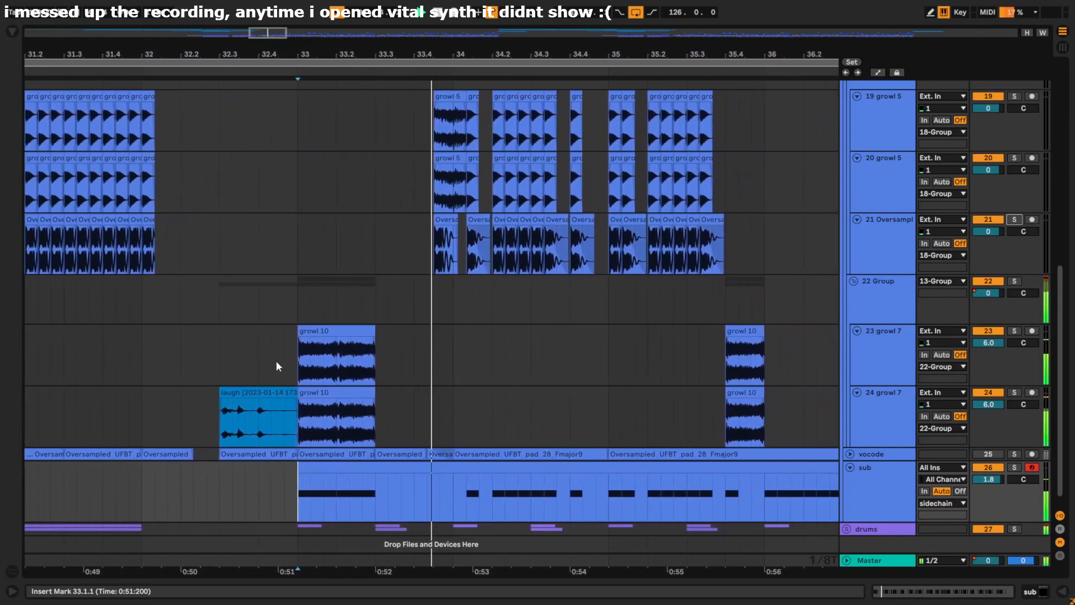
Step: Listen to the sub track soloed and compare its notes with the growl clips between 33.4.3 and 34.1.2
click(1015, 467)
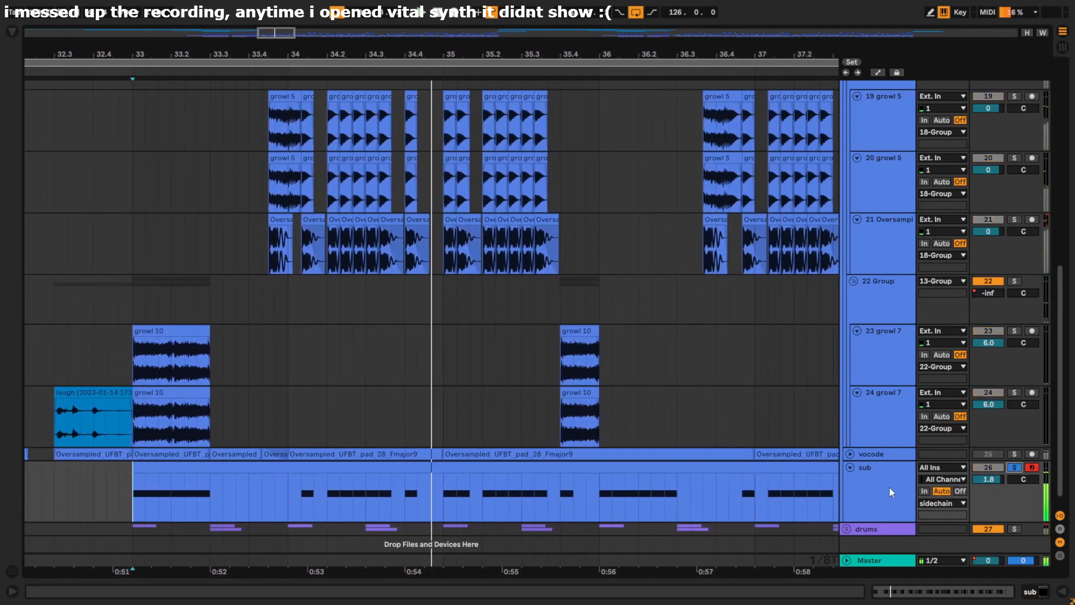
click(267, 253)
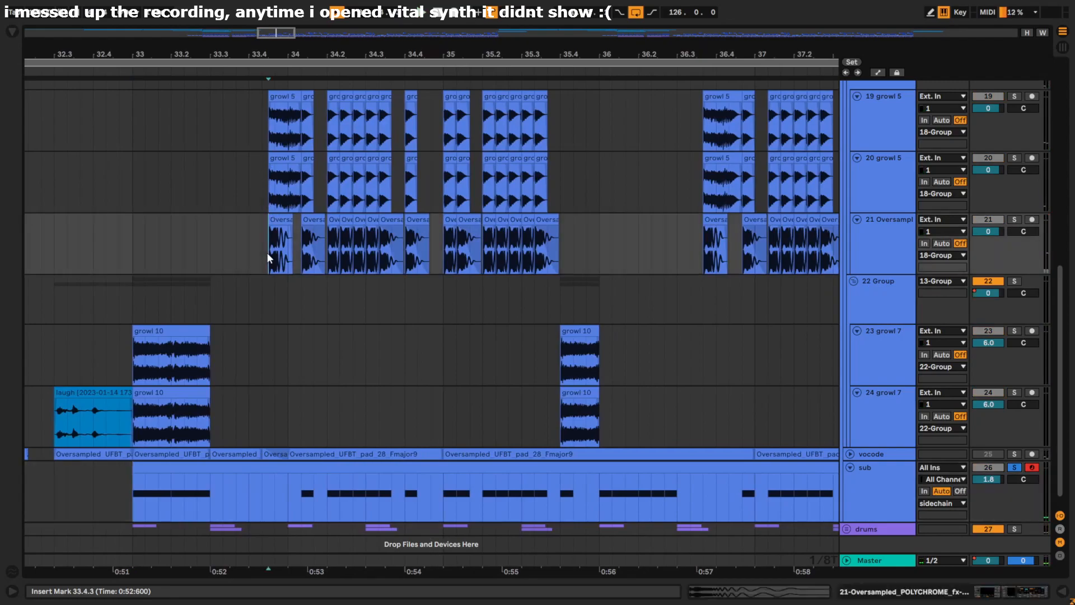
key(plus)
click(228, 489)
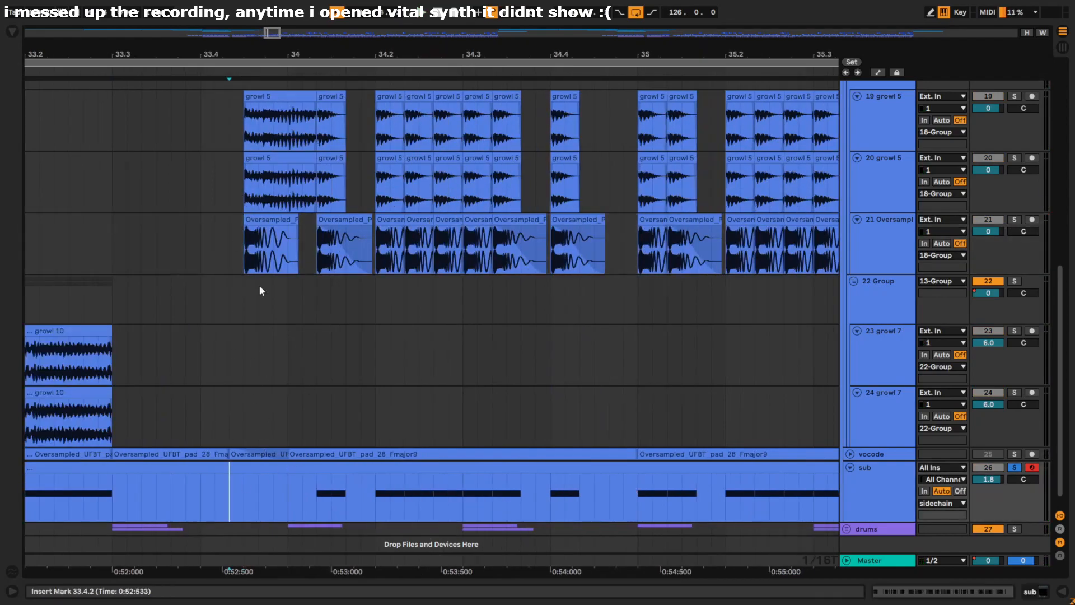
drag(244, 114, 320, 254)
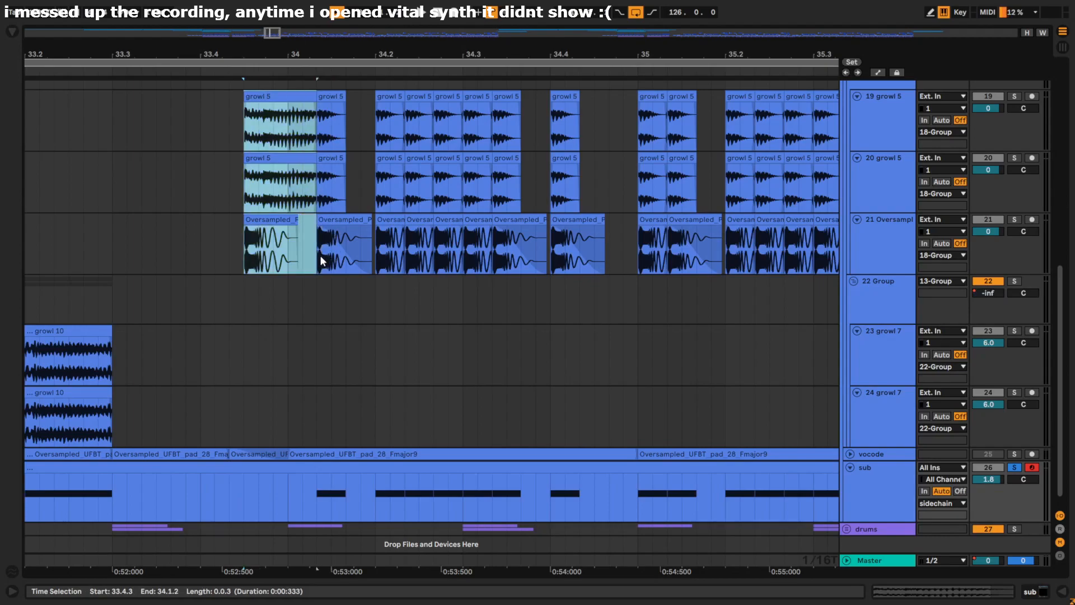
click(316, 512)
key(minus)
Step: Solo the 22 Group and play its growl 10 clips from 35.4.1
scroll(359, 201, up, 6)
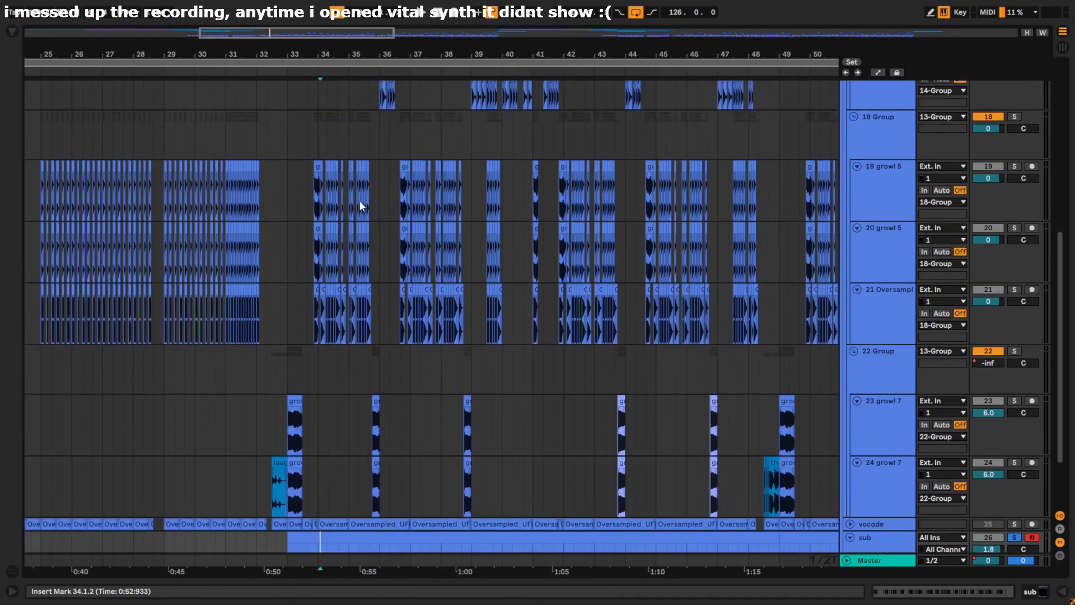
scroll(364, 235, down, 4)
scroll(375, 402, up, 3)
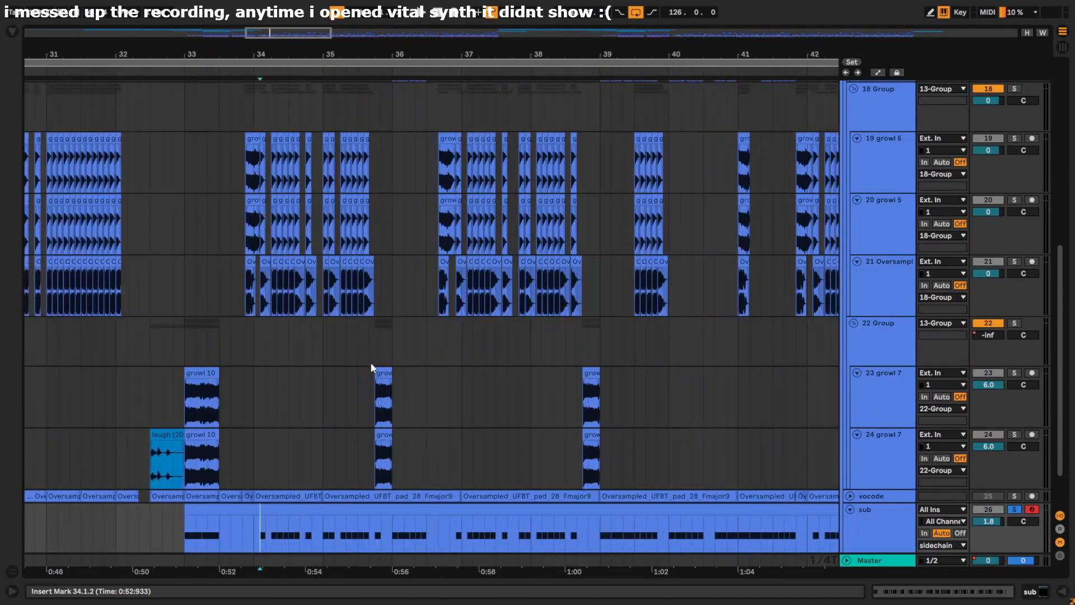
click(378, 352)
click(1014, 323)
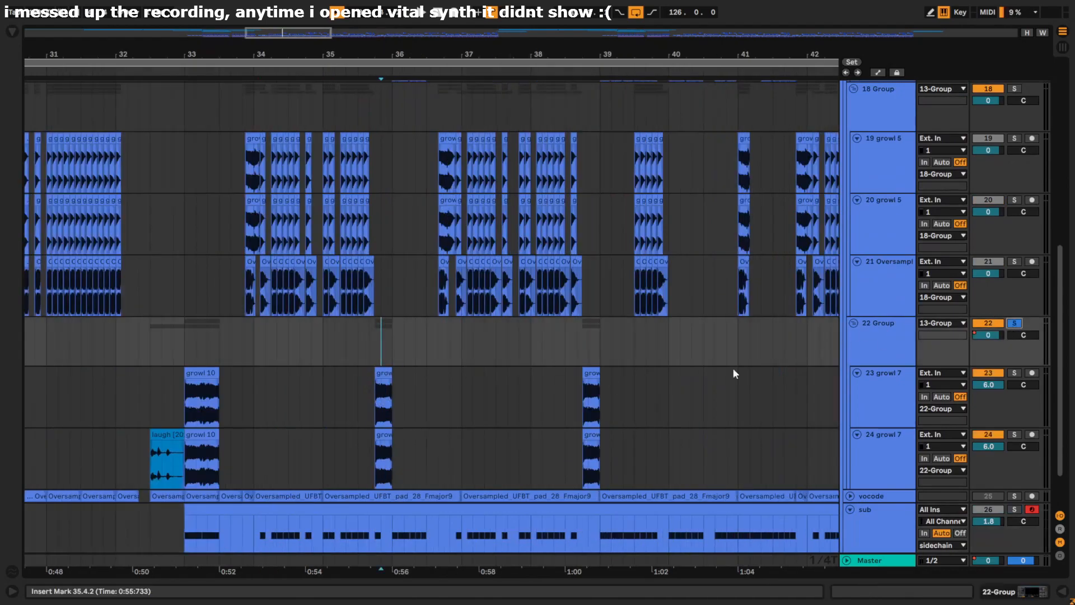
scroll(371, 354, up, 5)
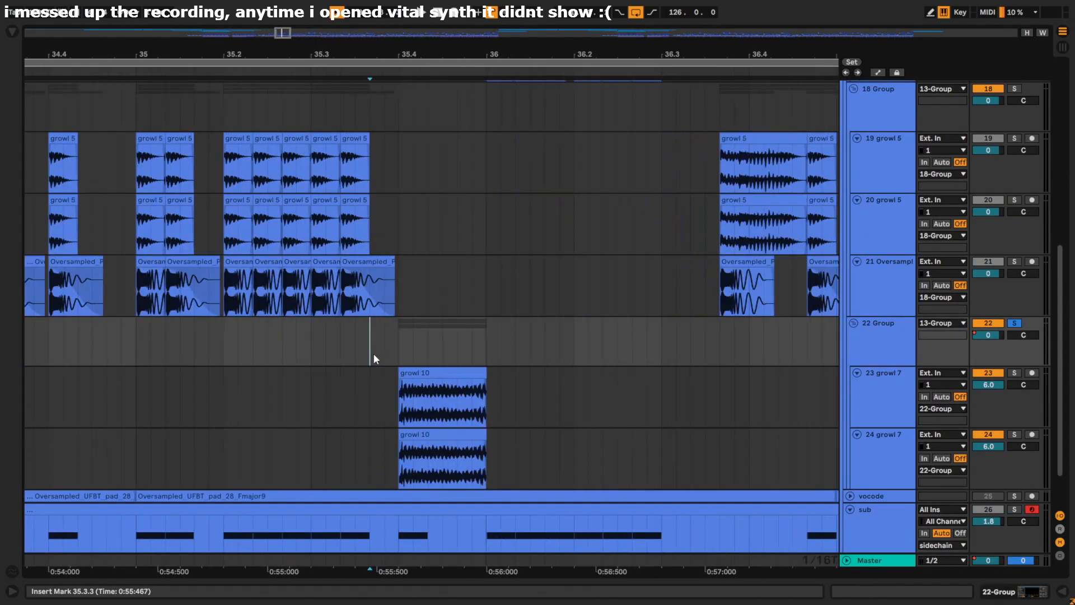
scroll(399, 351, down, 8)
key(space)
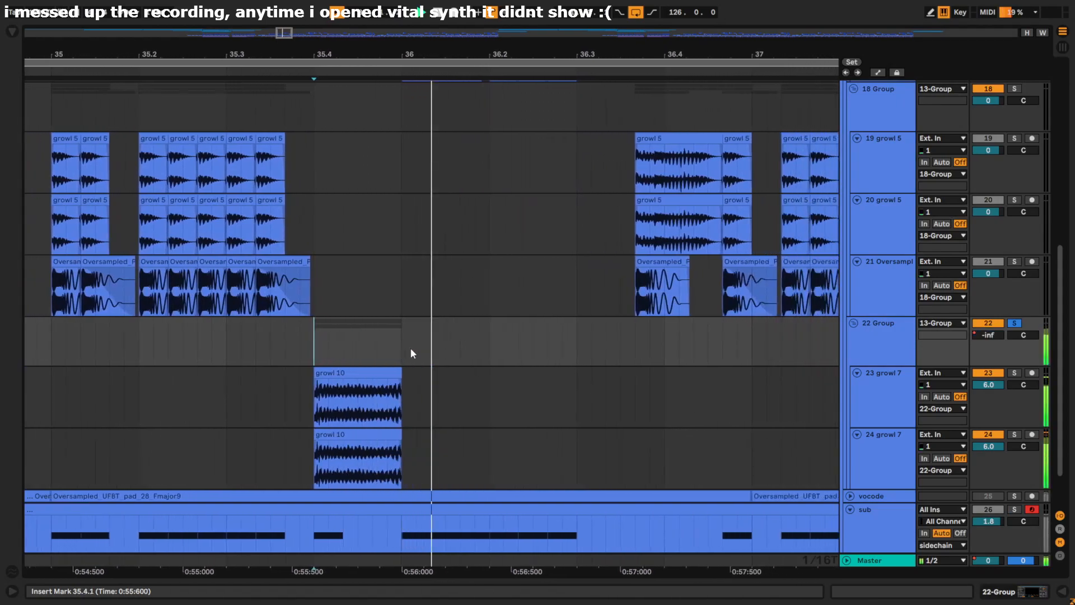
Step: Solo the 14 Group and set the insert marker at the start of its clips at 36.1.1
scroll(428, 331, up, 5)
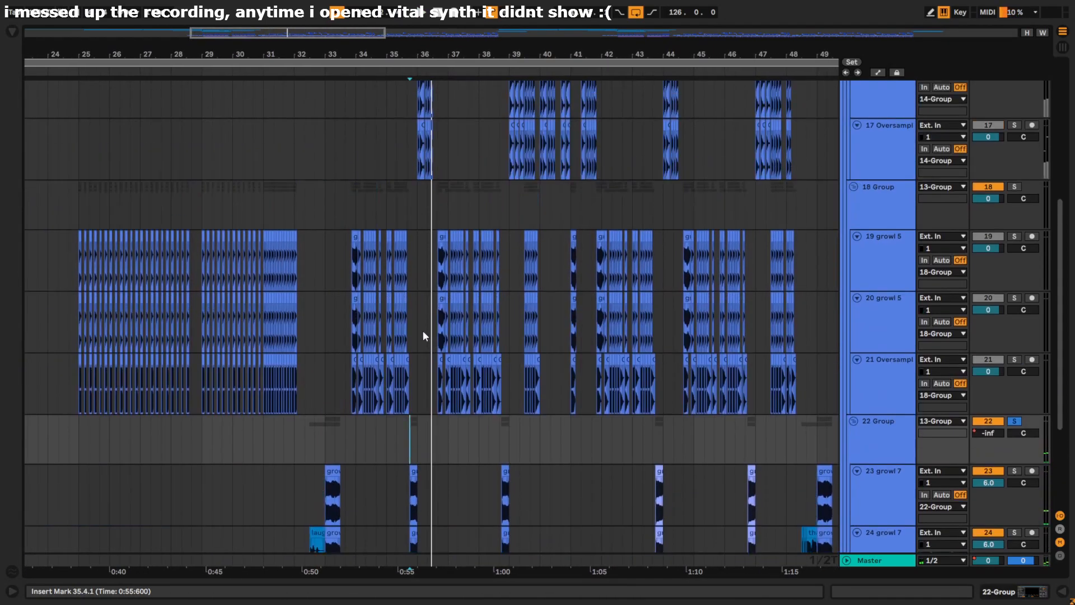
scroll(413, 259, up, 7)
click(525, 215)
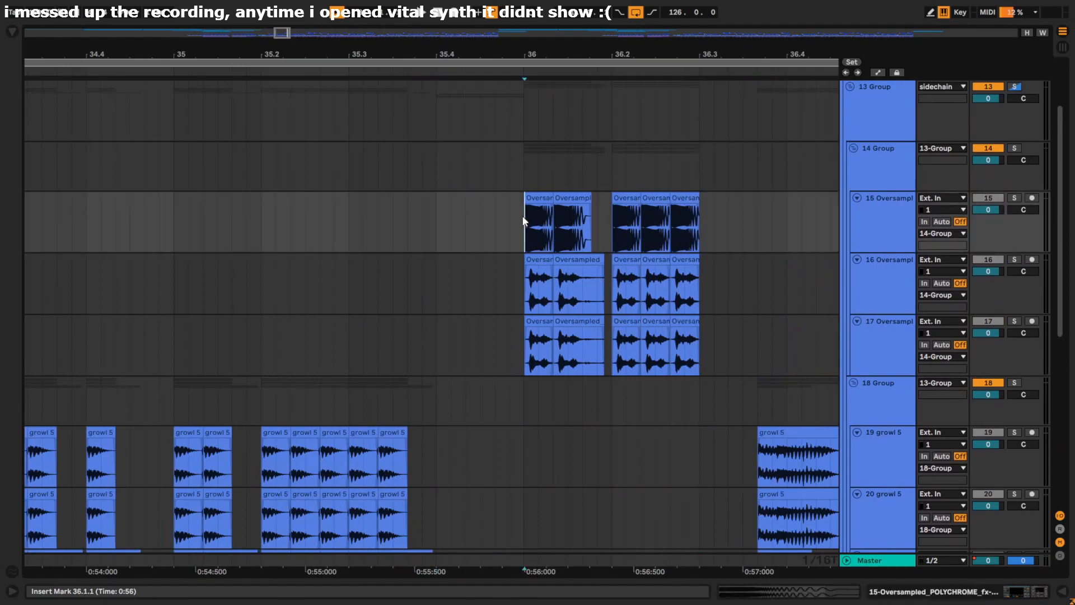
scroll(408, 247, right, 3)
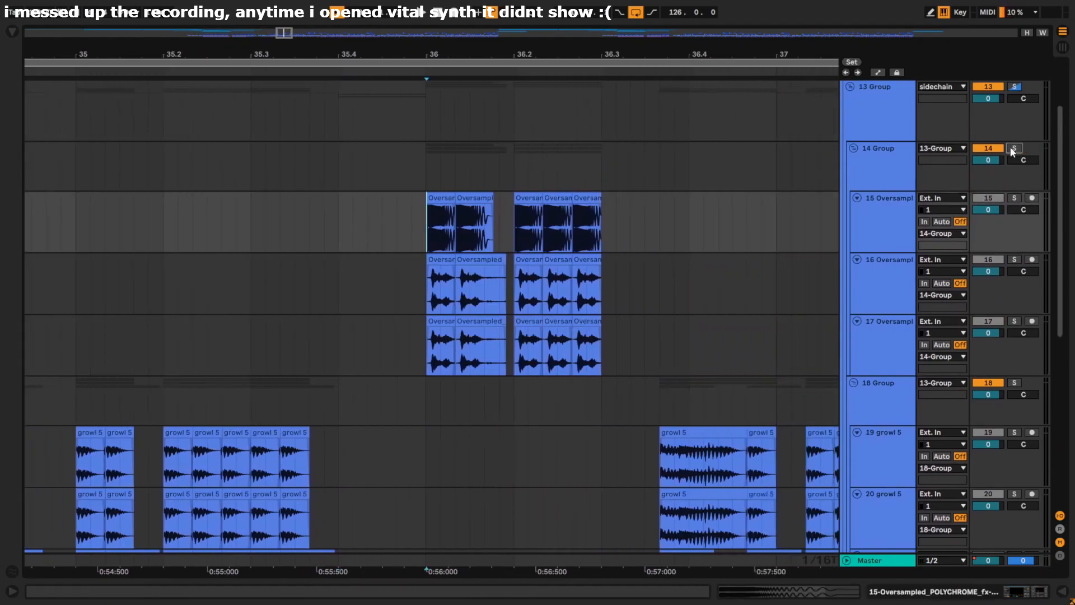
click(1012, 148)
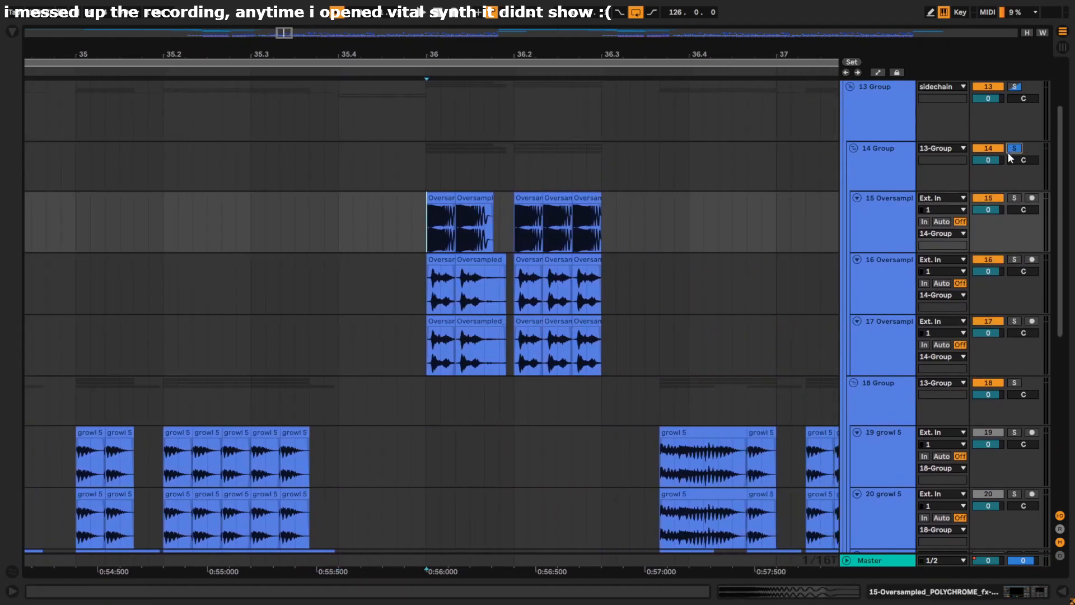
click(432, 181)
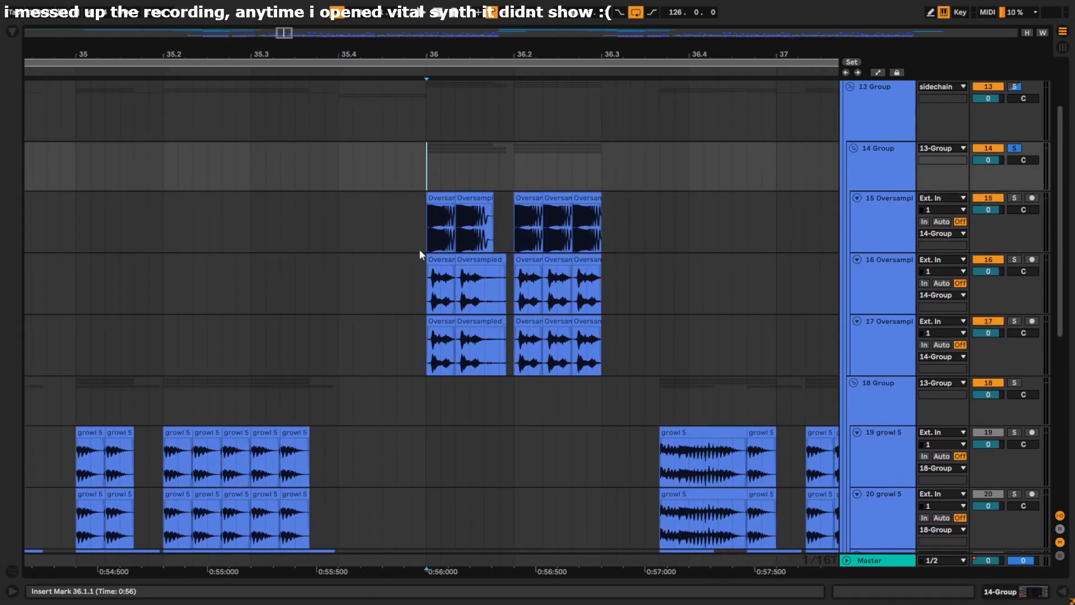
Step: Solo the ear-candy sample track 16, show its device chain and play it from 36.1.1
click(423, 301)
click(1015, 260)
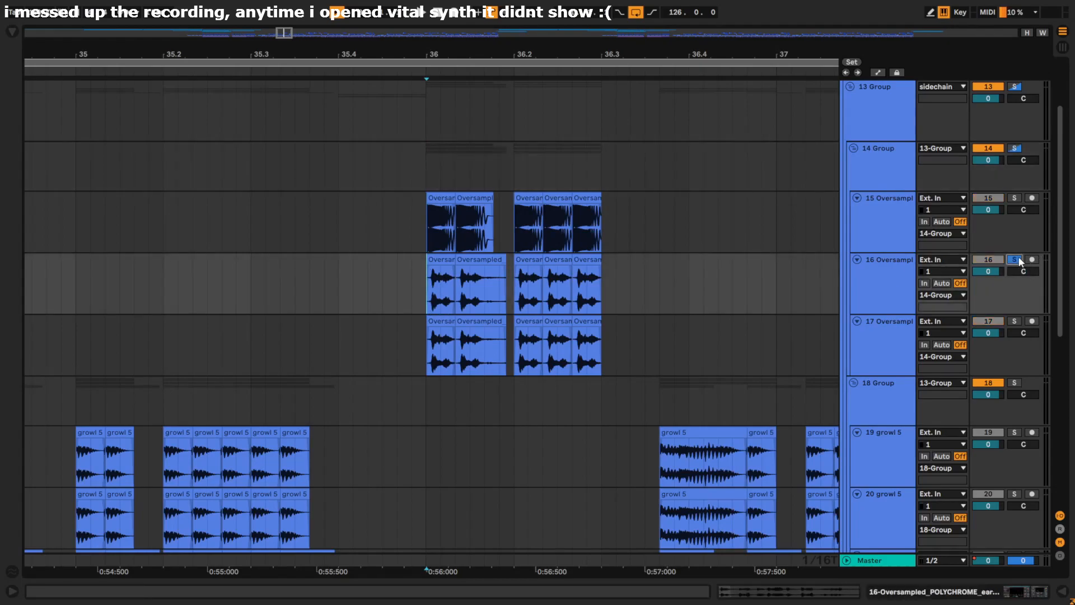
double_click(883, 271)
scroll(448, 296, up, 5)
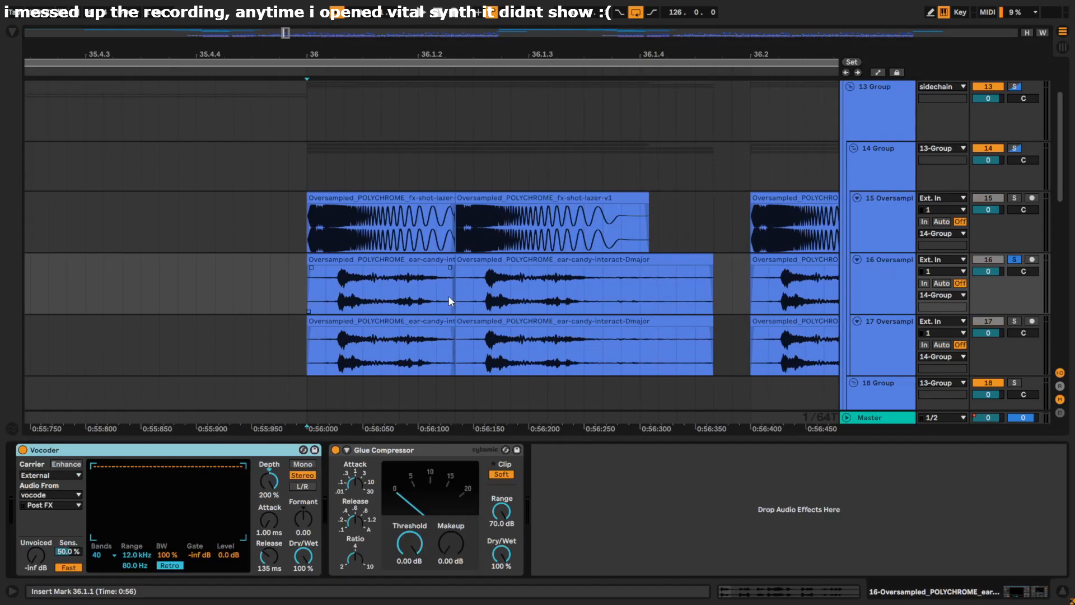
key(space)
scroll(449, 295, down, 6)
scroll(381, 295, up, 3)
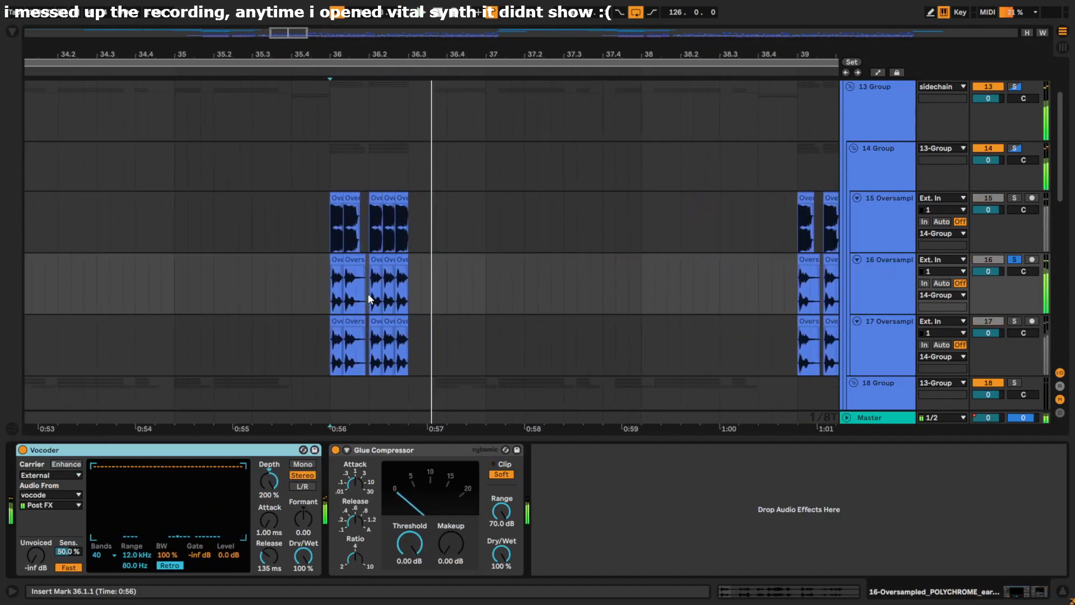
Step: Solo the ear-candy sample track 17 and play it from 36.1.1
click(325, 347)
key(space)
click(1014, 322)
key(space)
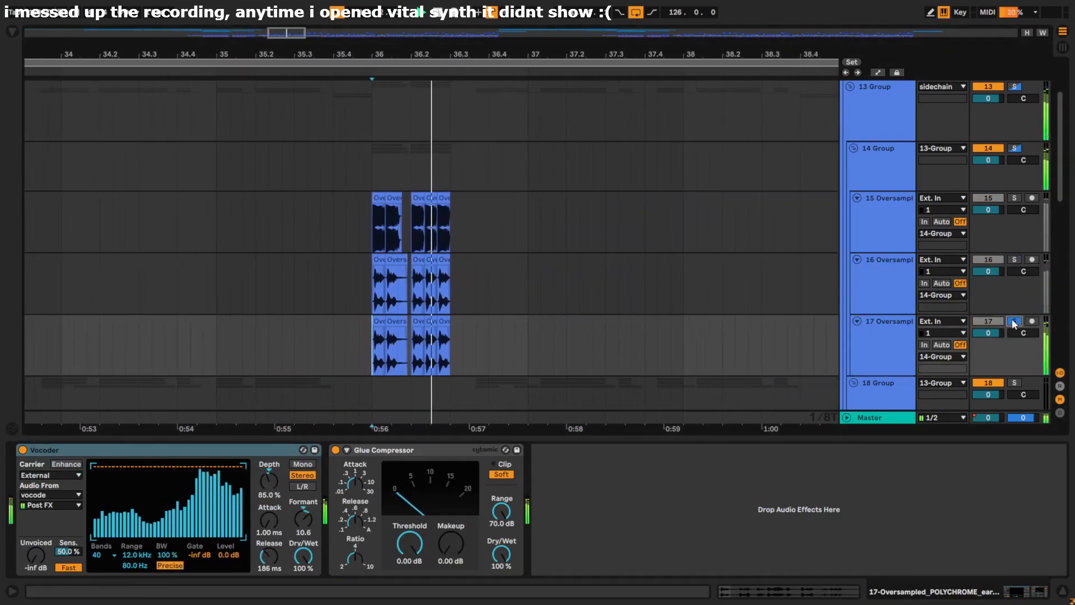
Step: Solo the laser-shot track 15, play it from 36.1.1 and inspect its Glue Compressor, closing the device view at the end
click(1013, 198)
key(space)
key(space)
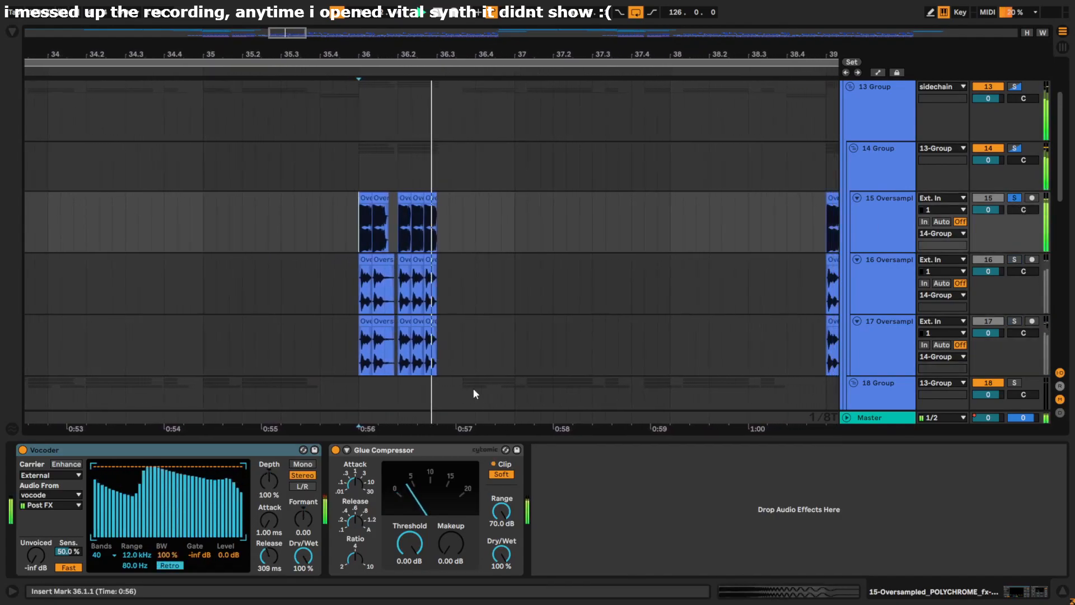
click(352, 457)
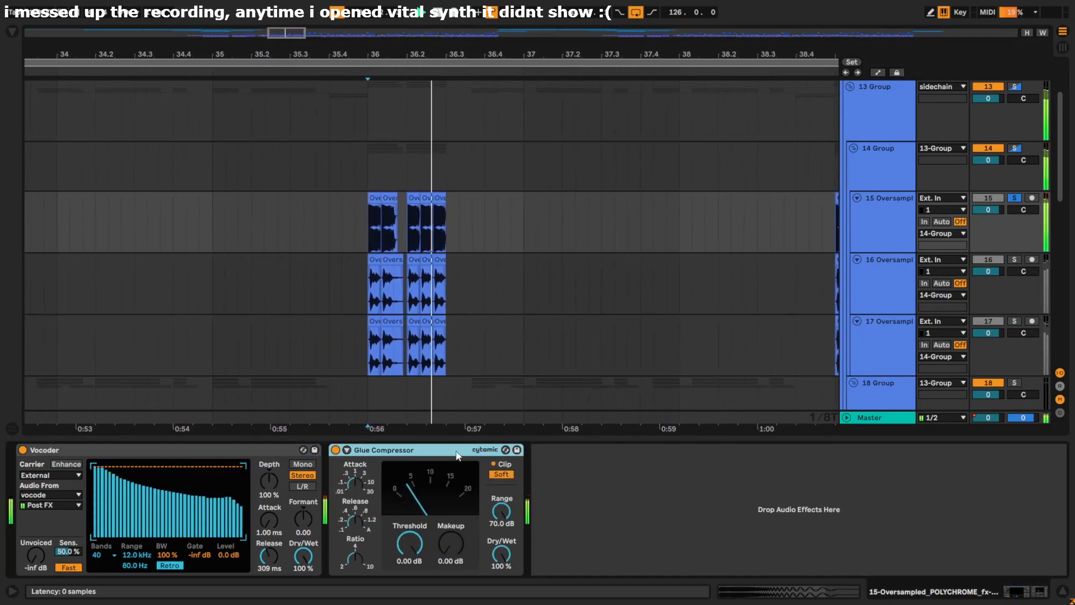
drag(570, 440, 619, 549)
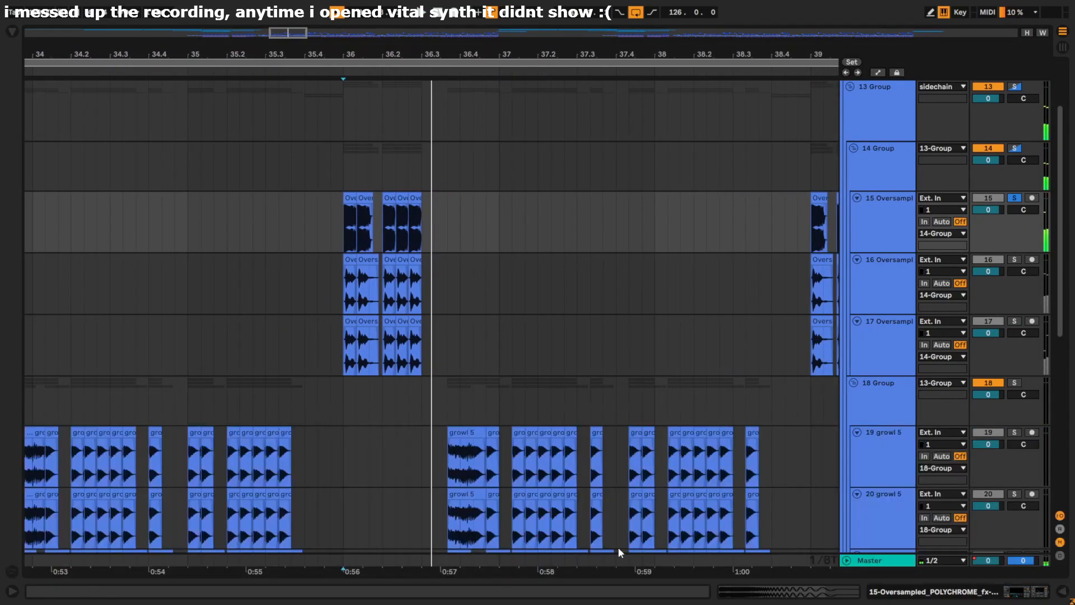
Step: Compare the Vocoder and Glue Compressor device chains of tracks 16, 17 and 15
click(865, 297)
double_click(869, 291)
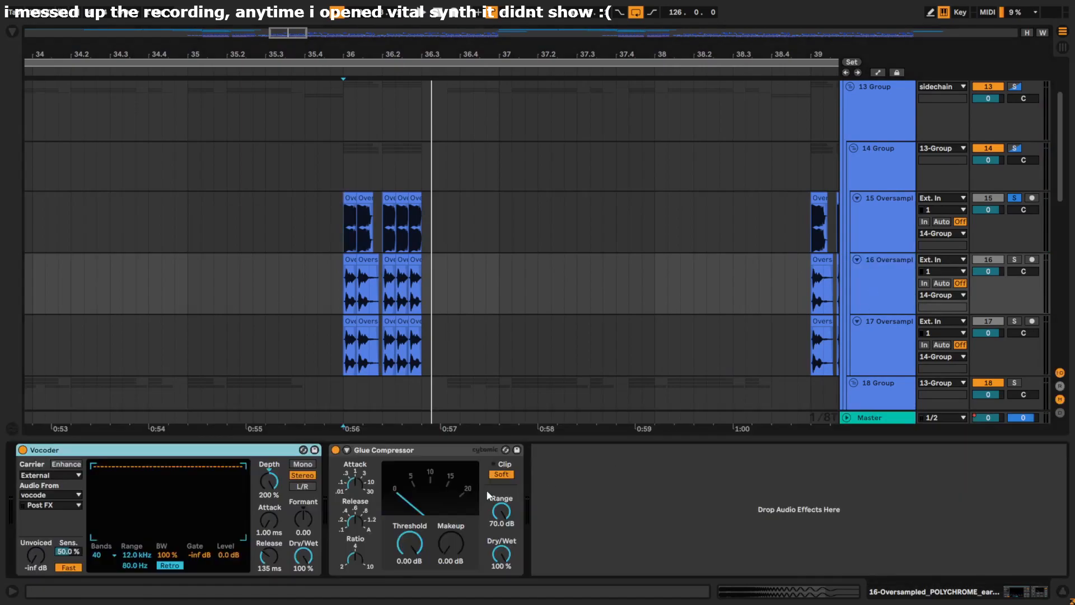
click(901, 328)
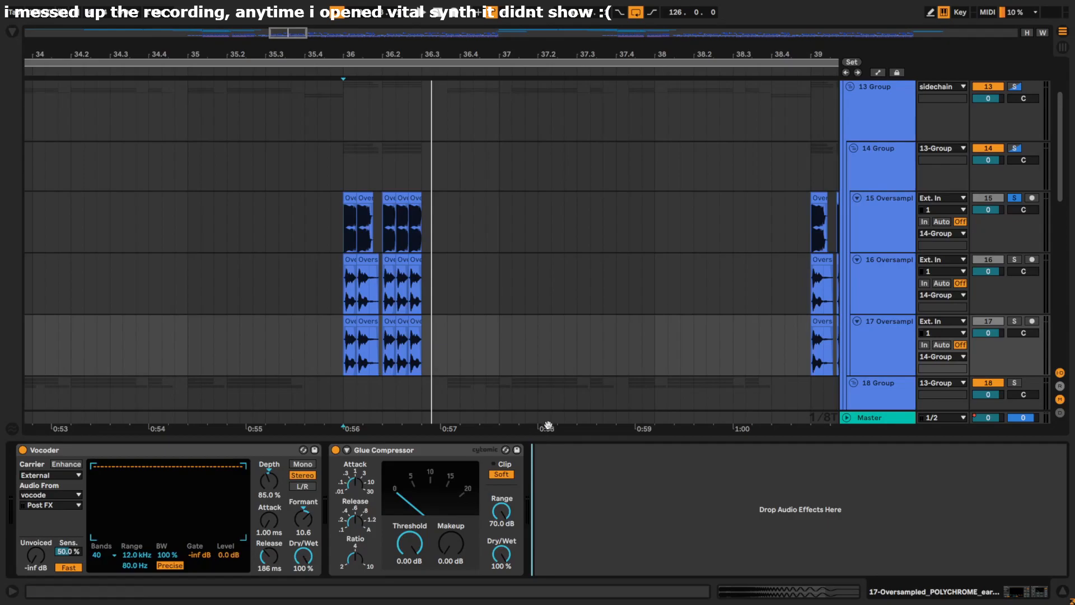
drag(546, 440, 551, 532)
double_click(886, 282)
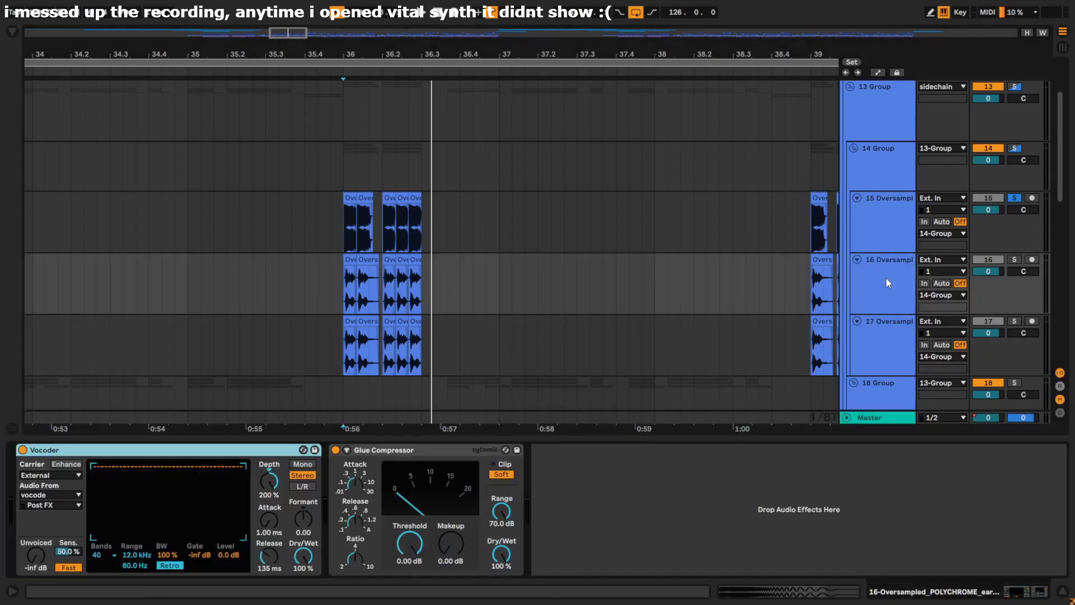
click(865, 231)
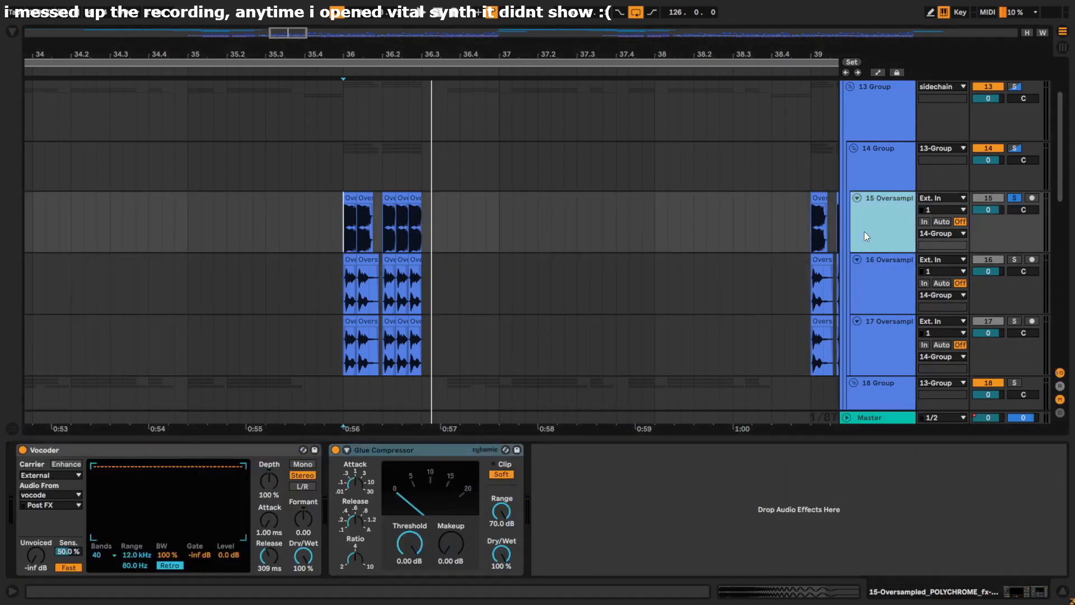
Step: Play group 14 from 36.1.1 with its OTT bypassed and re-enabled, closing the device view and unsoloing track 15
click(873, 176)
click(22, 450)
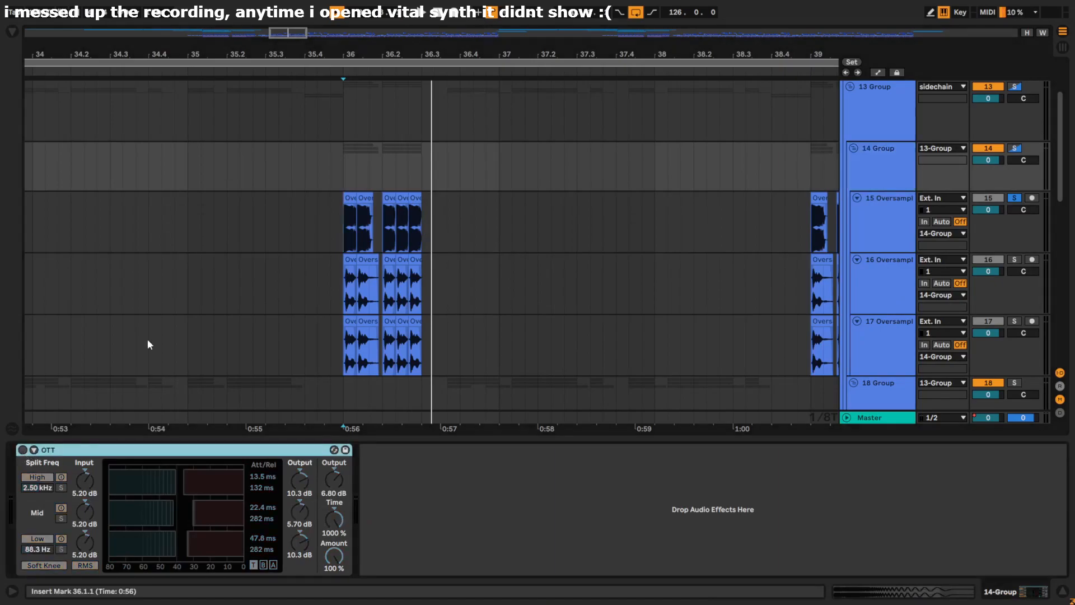
click(350, 164)
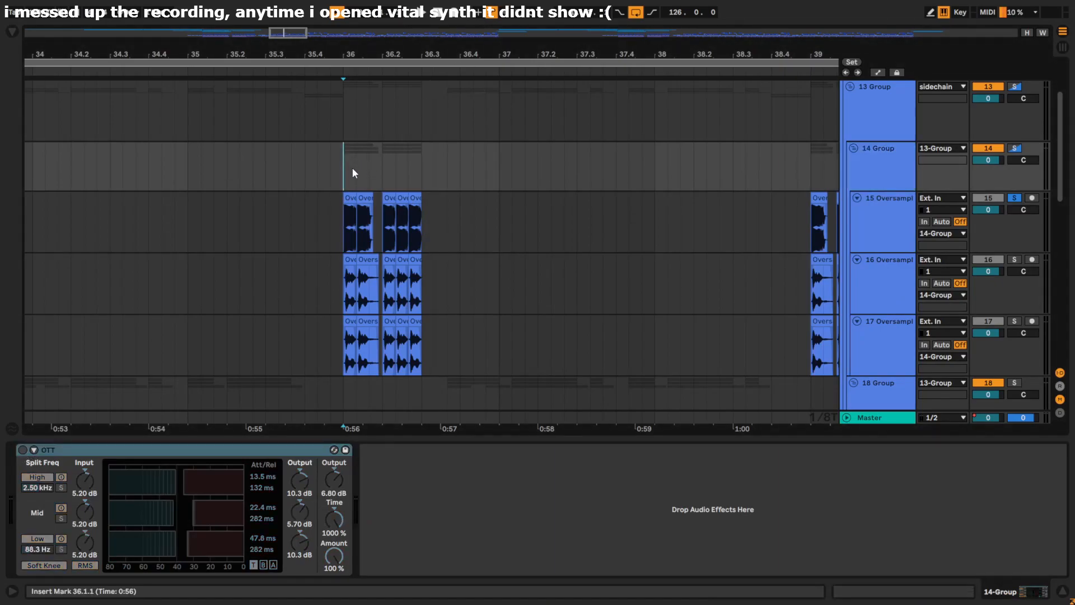
key(space)
click(22, 449)
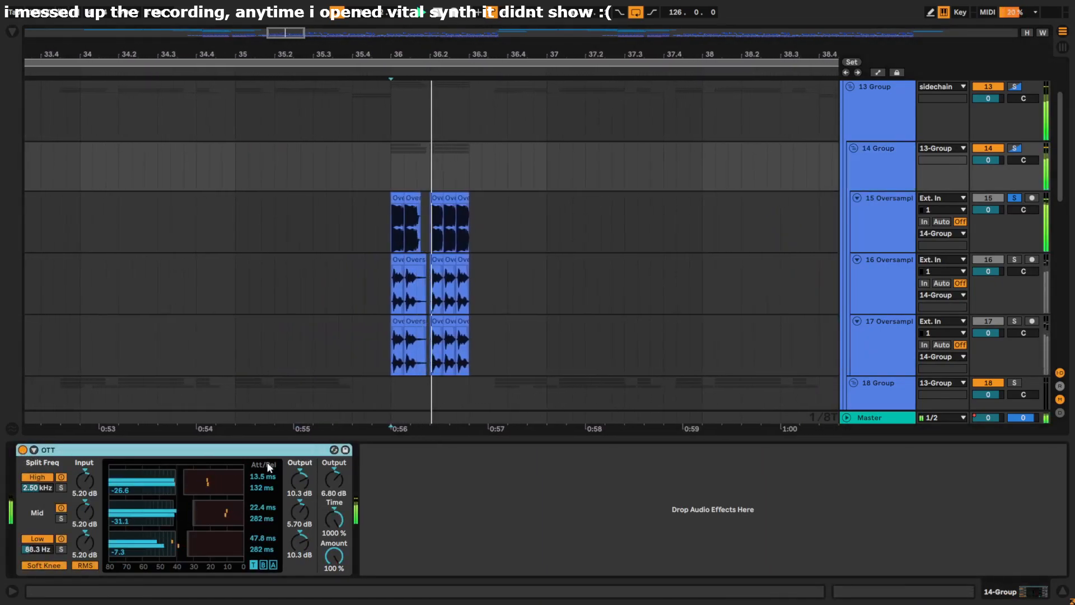
drag(398, 438, 408, 588)
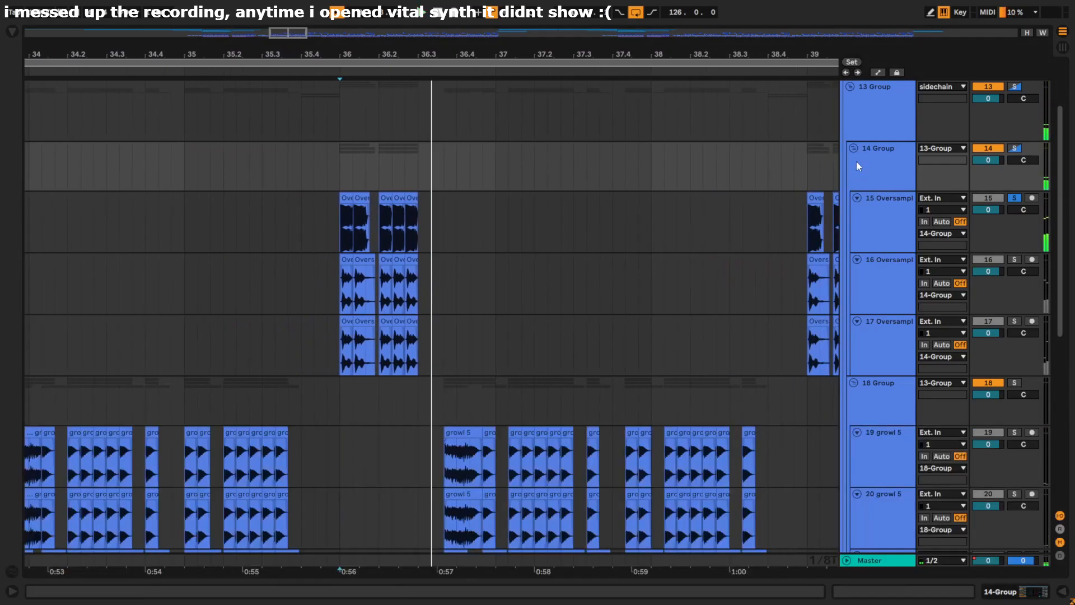
click(1017, 199)
Step: Look over how the clips on sample tracks 15–17 and growl tracks 19–24 are spread across the arrangement
key(minus)
key(minus)
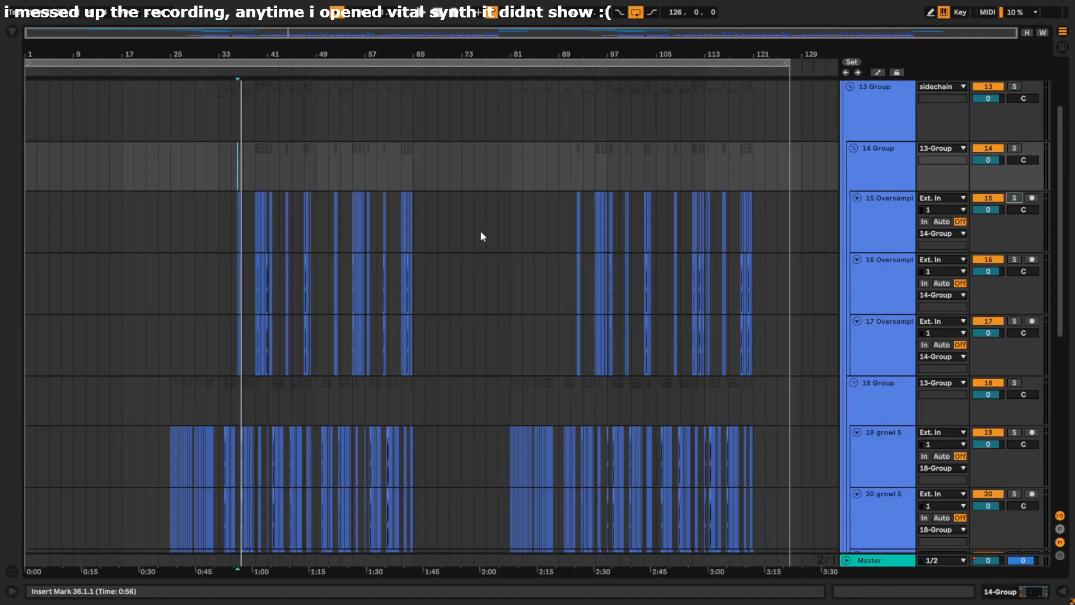
scroll(336, 231, up, 3)
scroll(217, 234, up, 3)
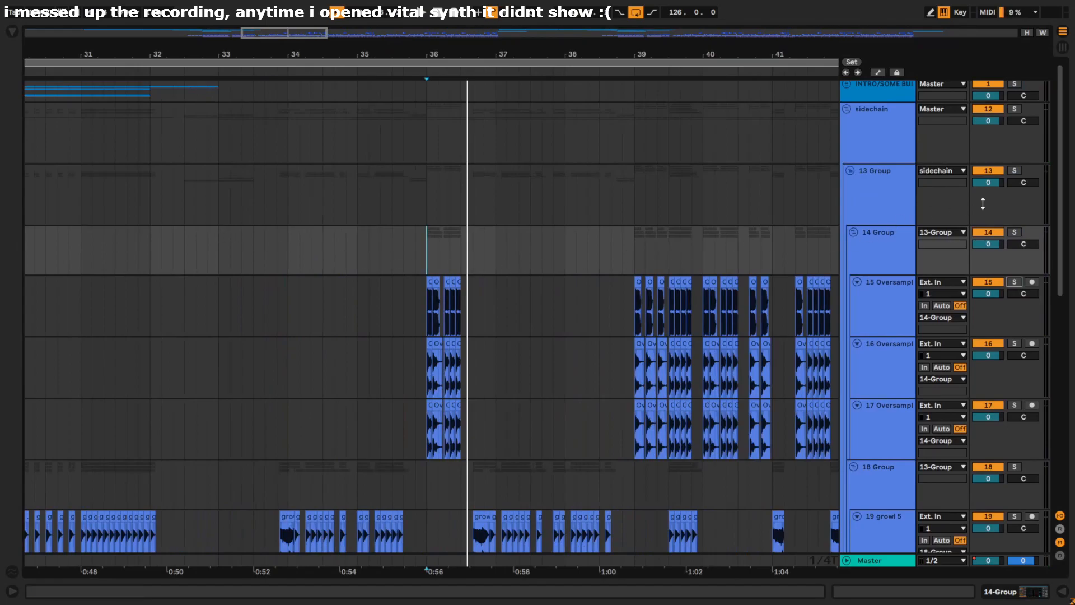
scroll(448, 364, down, 10)
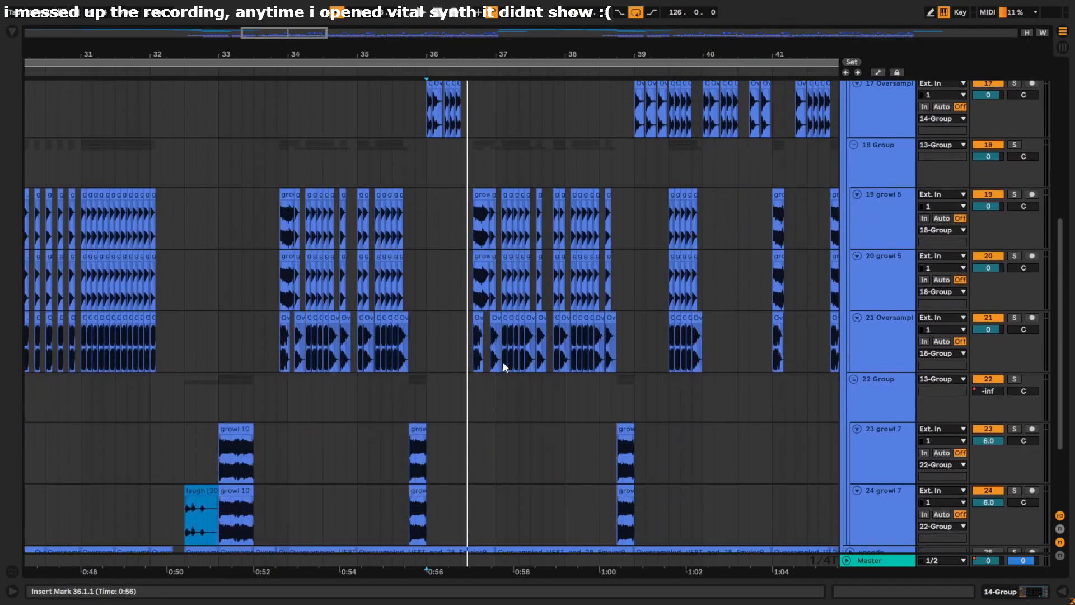
scroll(505, 363, down, 5)
scroll(506, 363, up, 5)
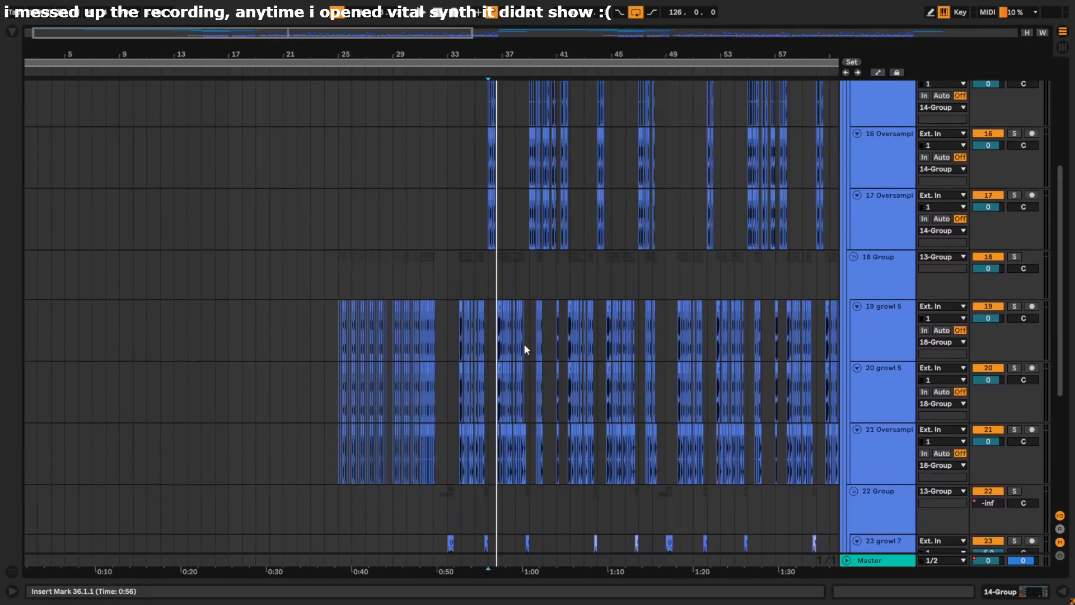
scroll(526, 346, down, 7)
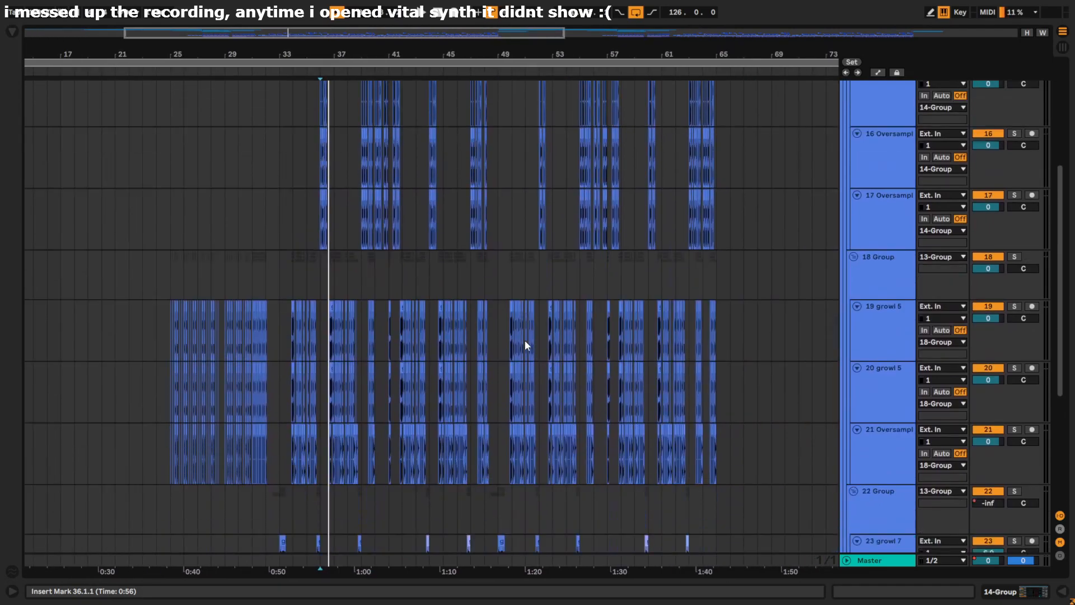
scroll(448, 367, up, 3)
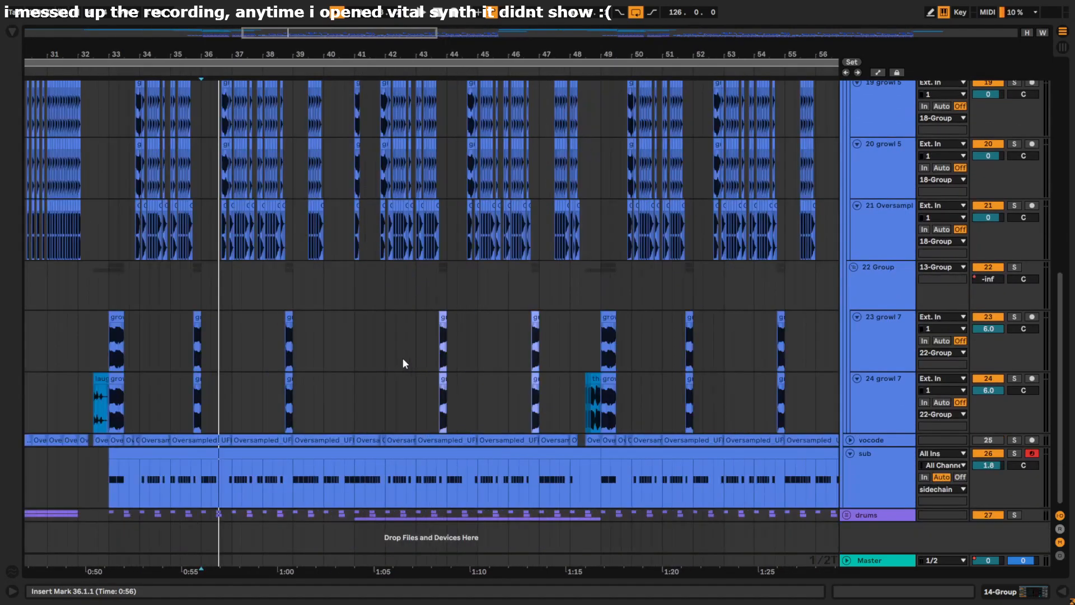
scroll(318, 352, up, 5)
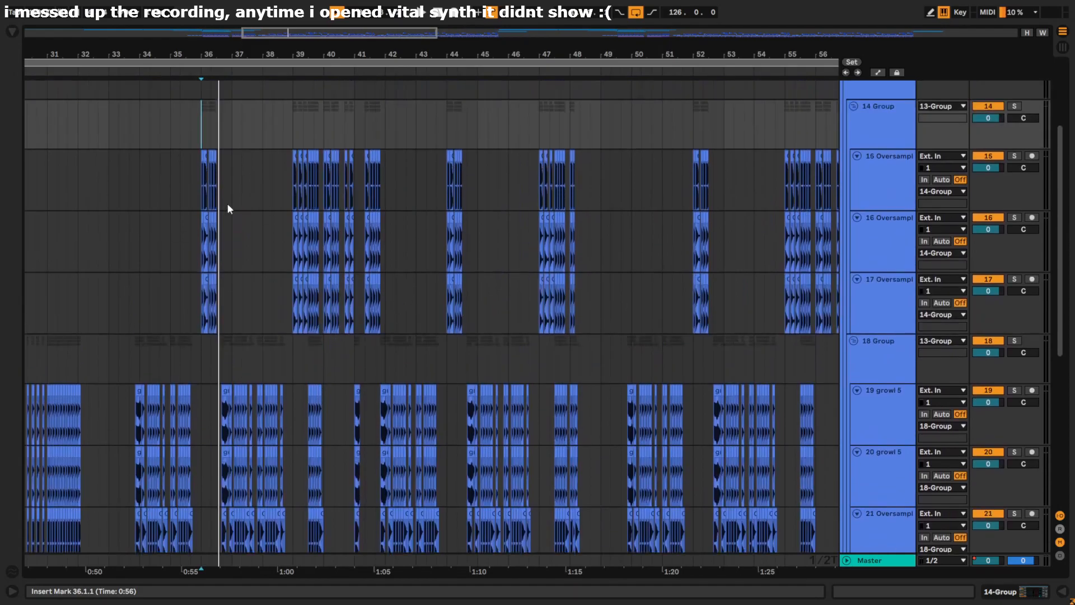
scroll(527, 380, down, 6)
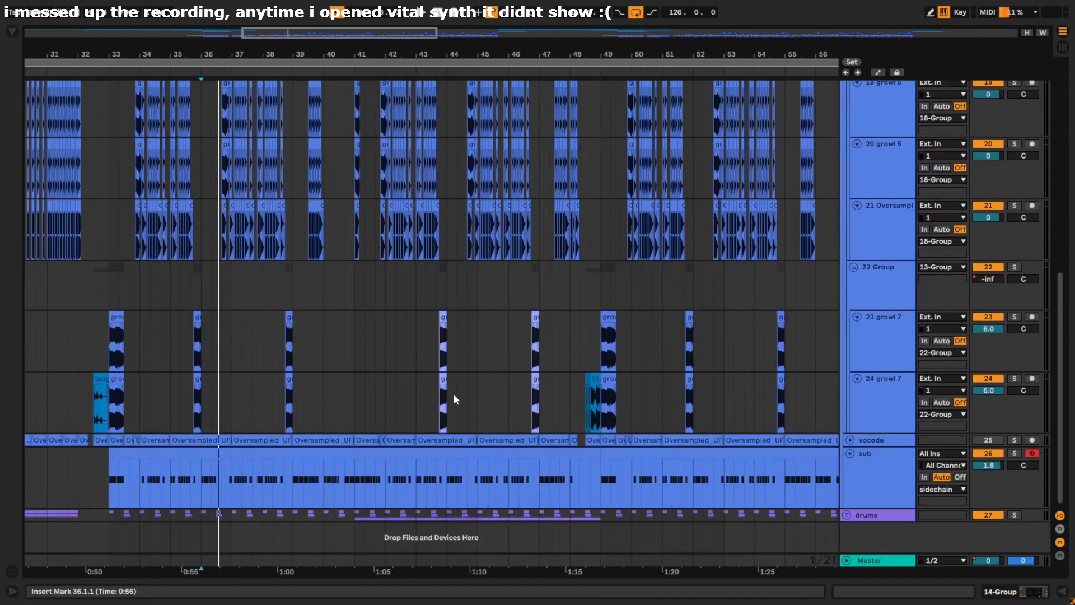
Step: Solo group 22 and play the growl 7 clips from 43.4.1
scroll(451, 395, up, 3)
scroll(448, 388, up, 3)
click(370, 337)
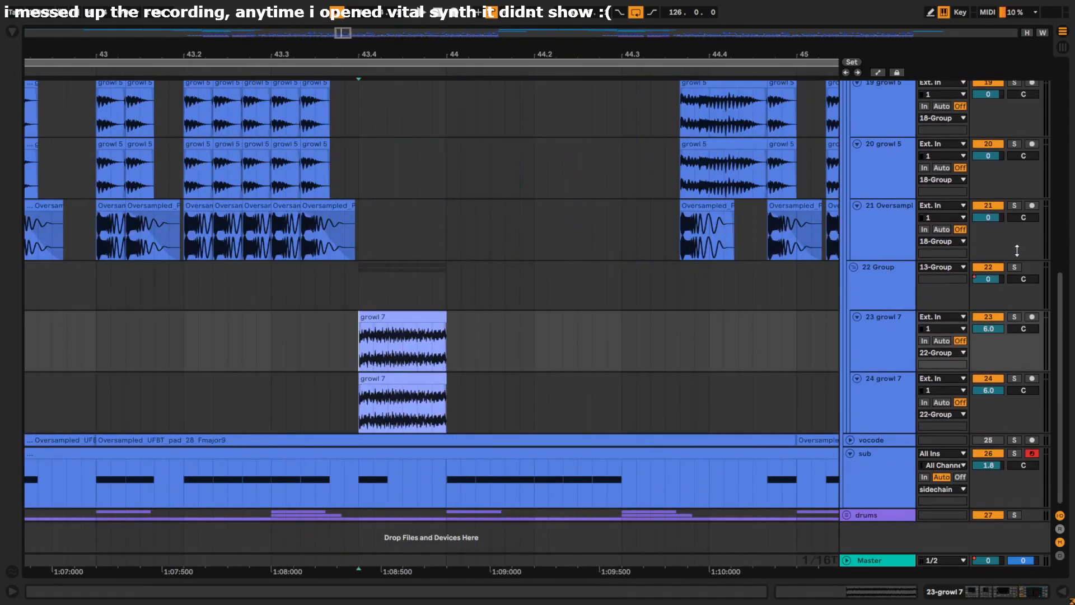
click(1015, 267)
key(space)
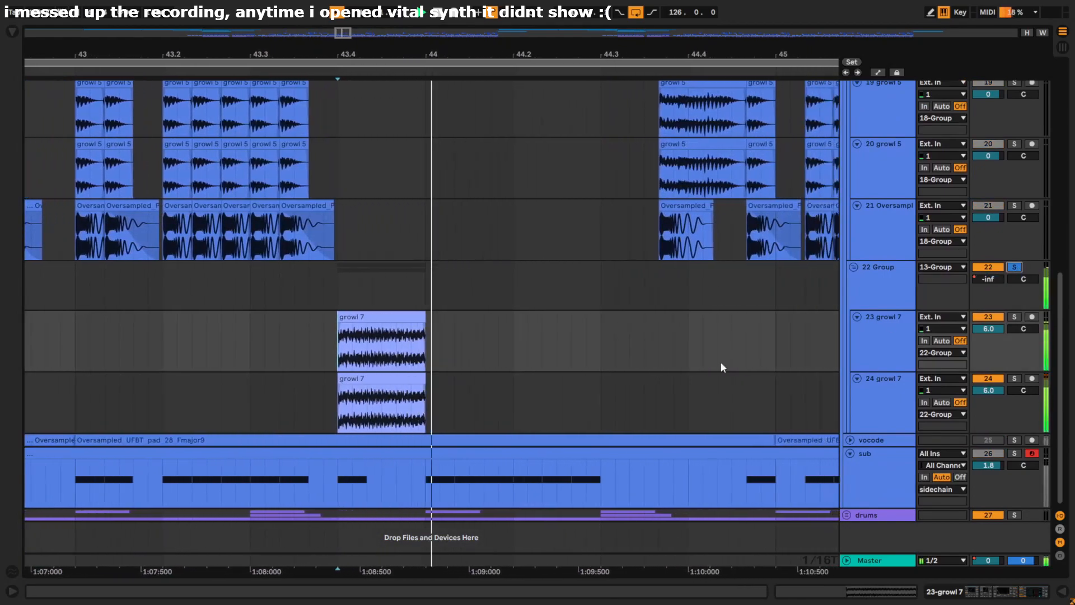
Step: Inspect growl 7 track 23's device chain and compare group 22 with its Vocoder rack bypassed and enabled, closing the device view
double_click(876, 327)
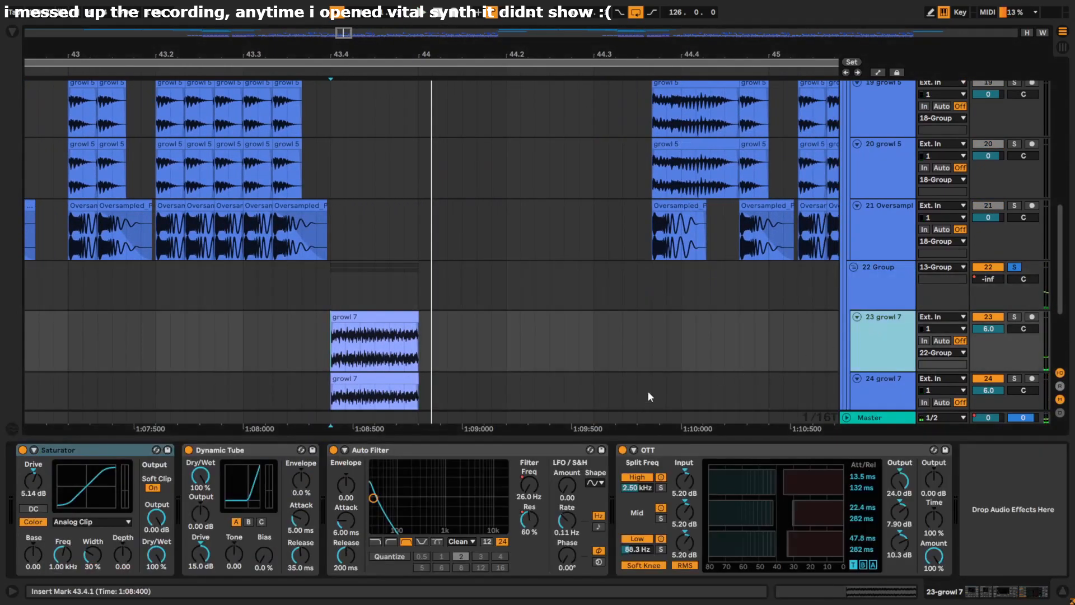
click(909, 278)
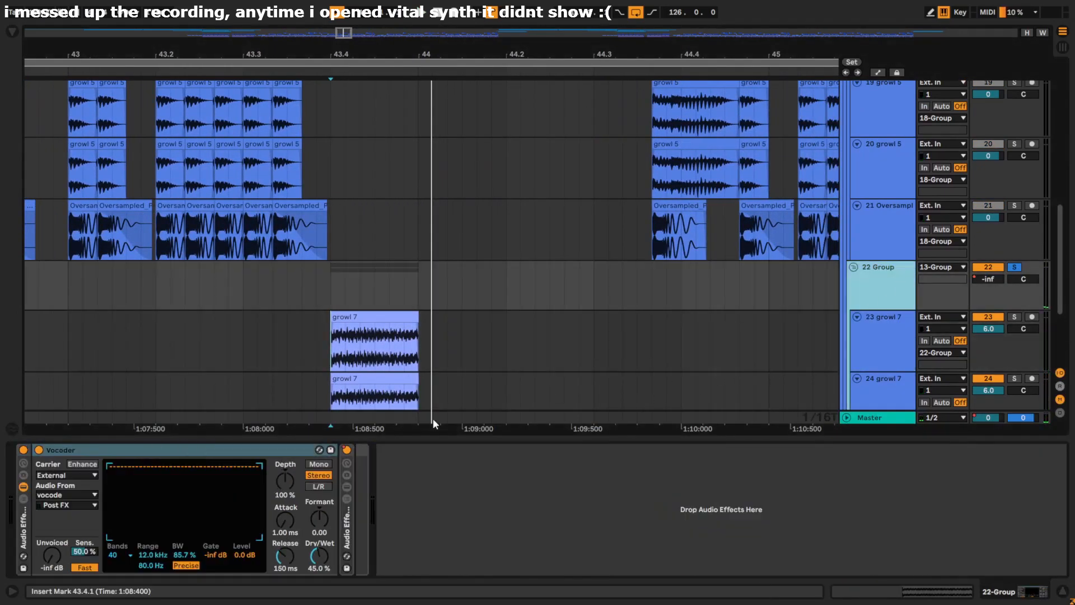
click(23, 450)
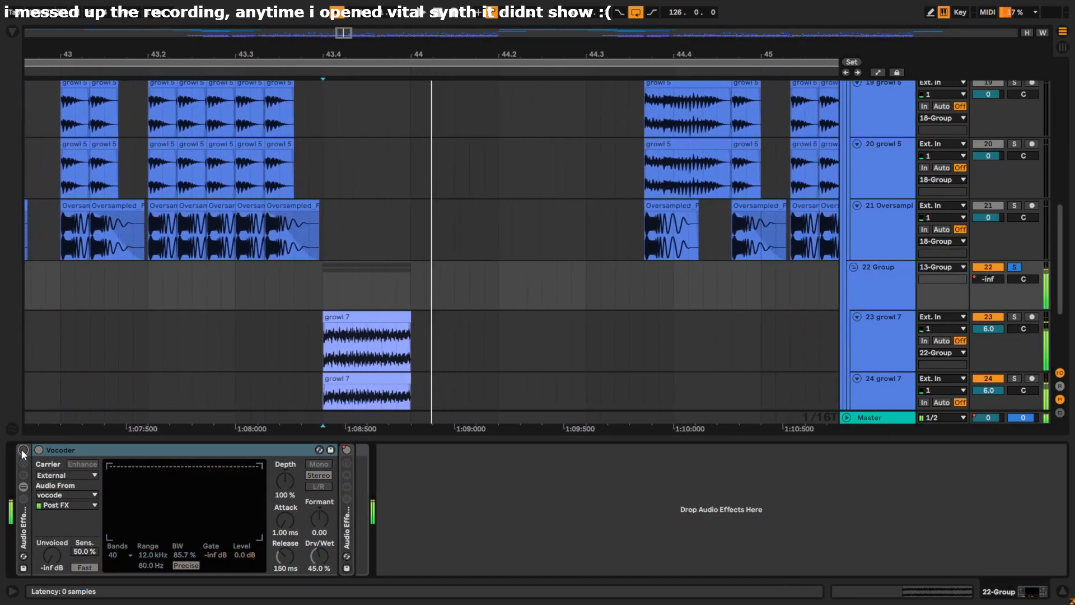
click(23, 450)
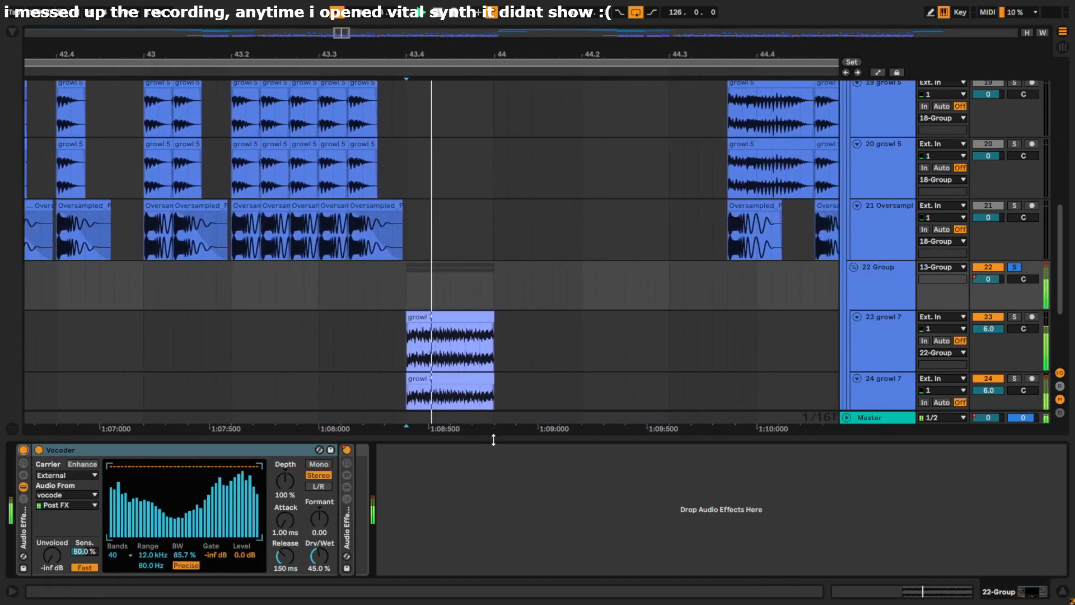
drag(494, 440, 563, 518)
Step: Play the chopped "thats funny" vocal clips on track 24 from 48.3.1
scroll(516, 412, down, 2)
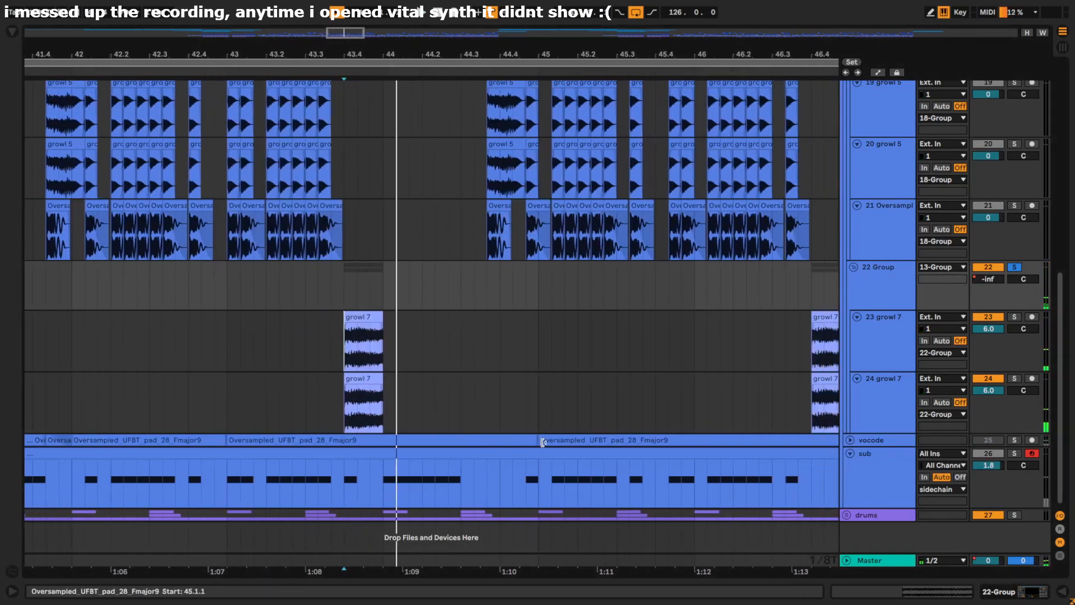
scroll(543, 442, right, 10)
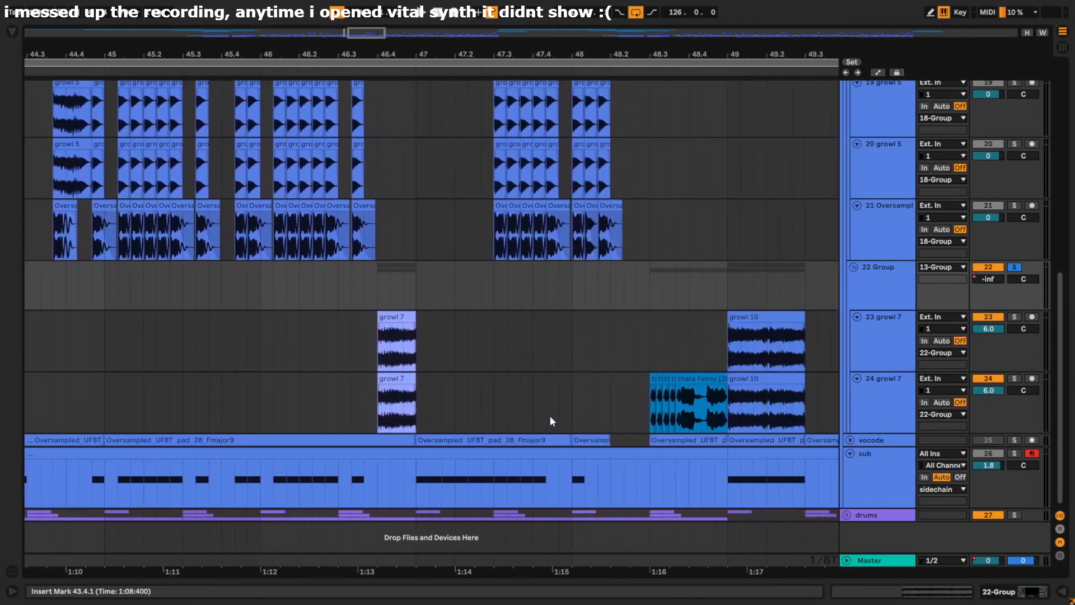
scroll(550, 415, right, 3)
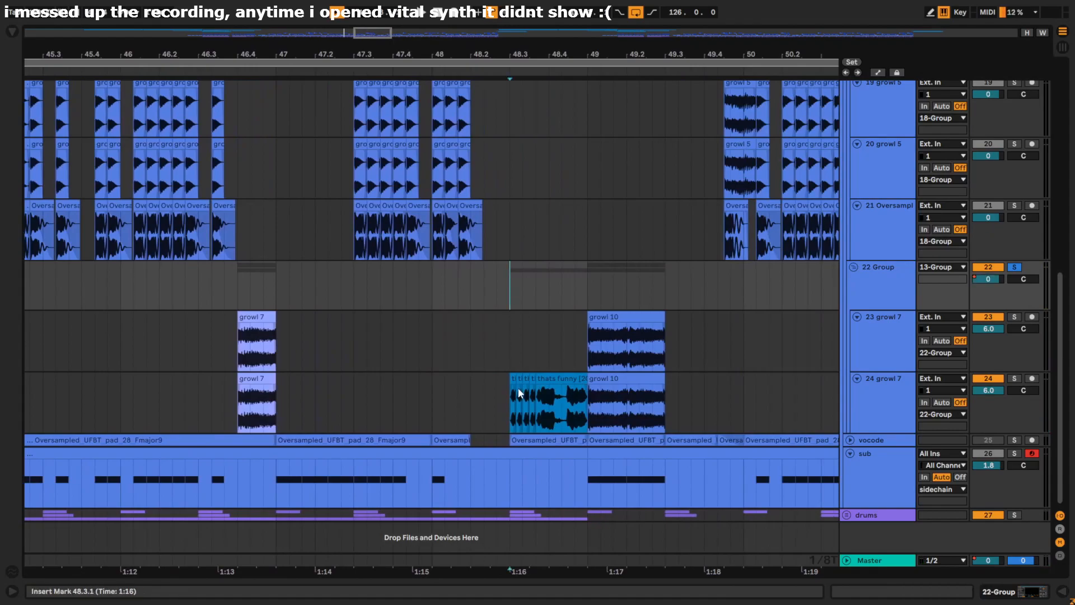
click(510, 398)
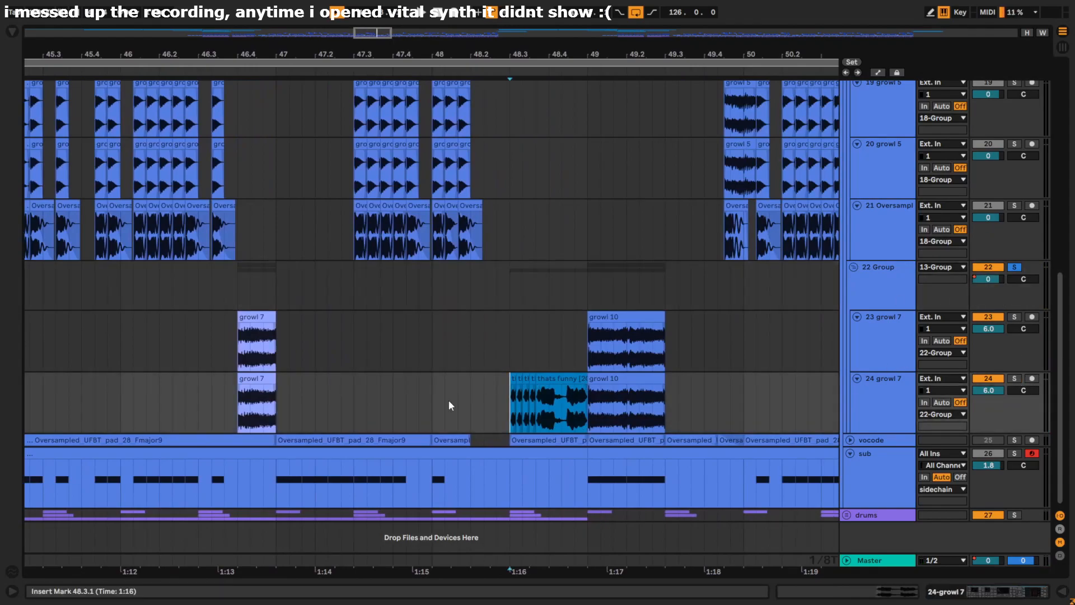
key(space)
scroll(331, 392, up, 3)
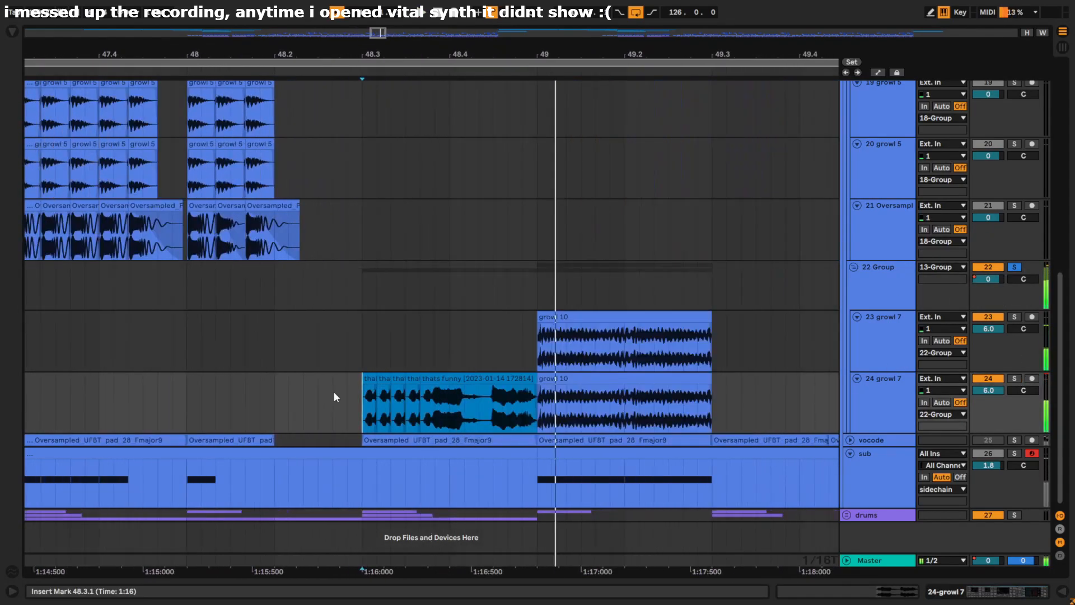
scroll(334, 391, up, 3)
scroll(583, 407, down, 3)
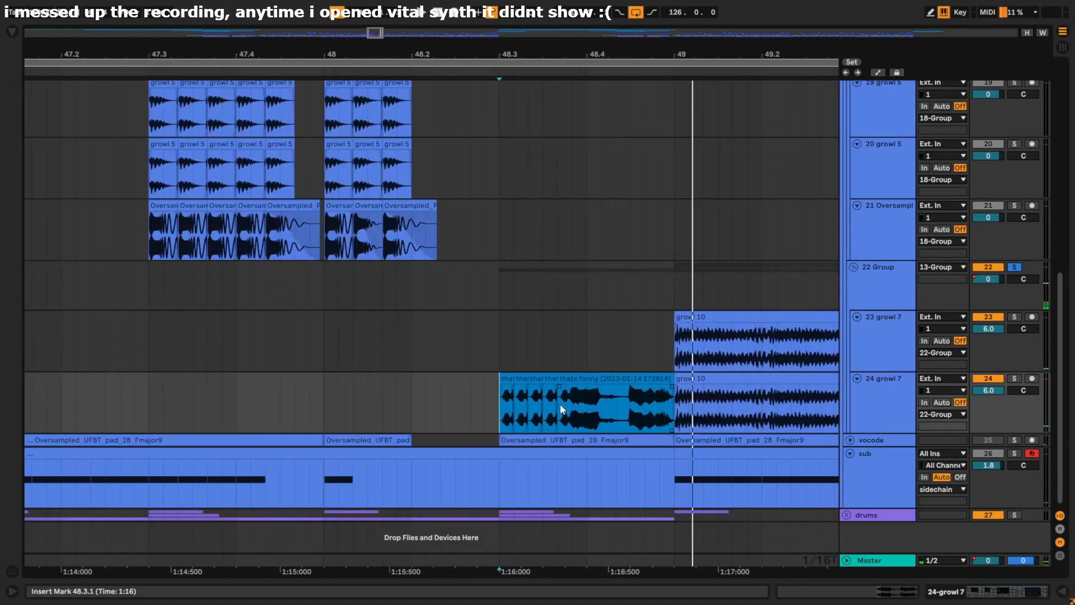
Step: Play the long "thats funny" clip from 48.3.3 and select its opening slice up to 48.3.4
click(558, 409)
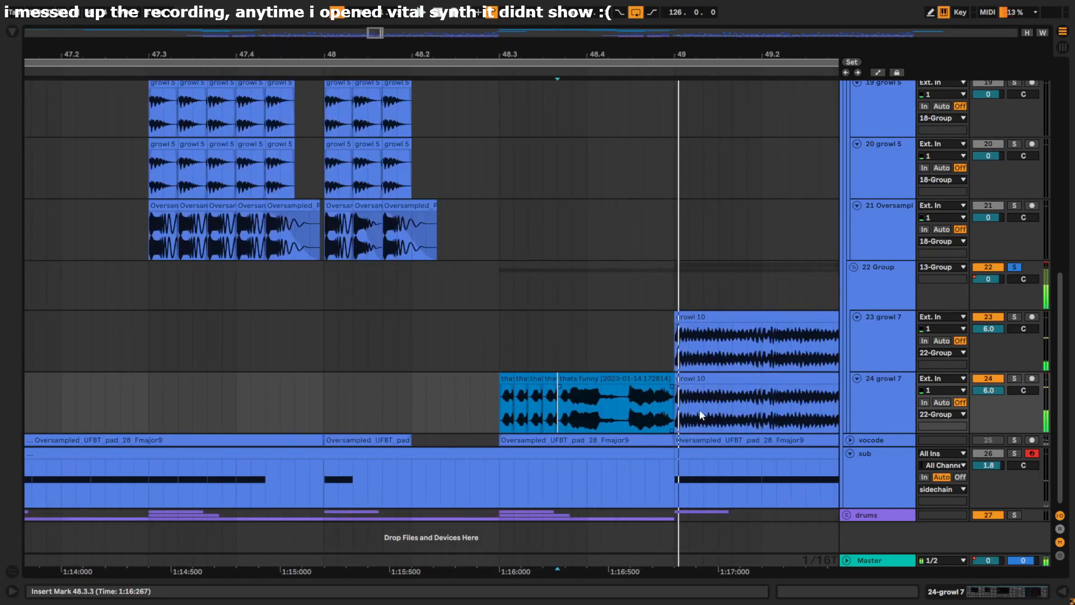
key(space)
shift+click(570, 414)
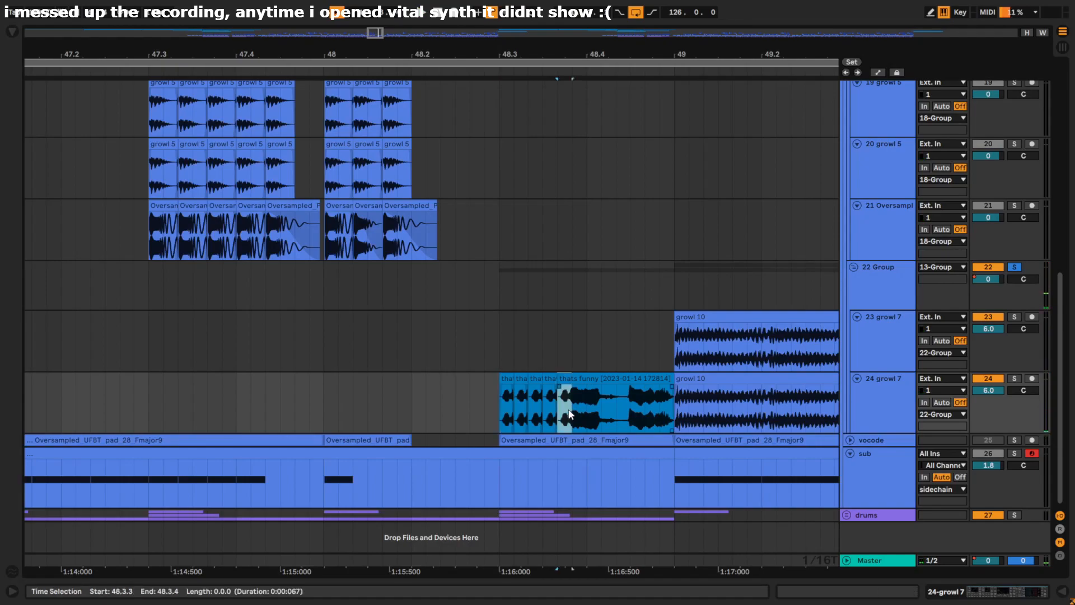
Step: Play the vocal chops into growl 10 from 48.2.1, stop playback and unsolo group 22
click(499, 404)
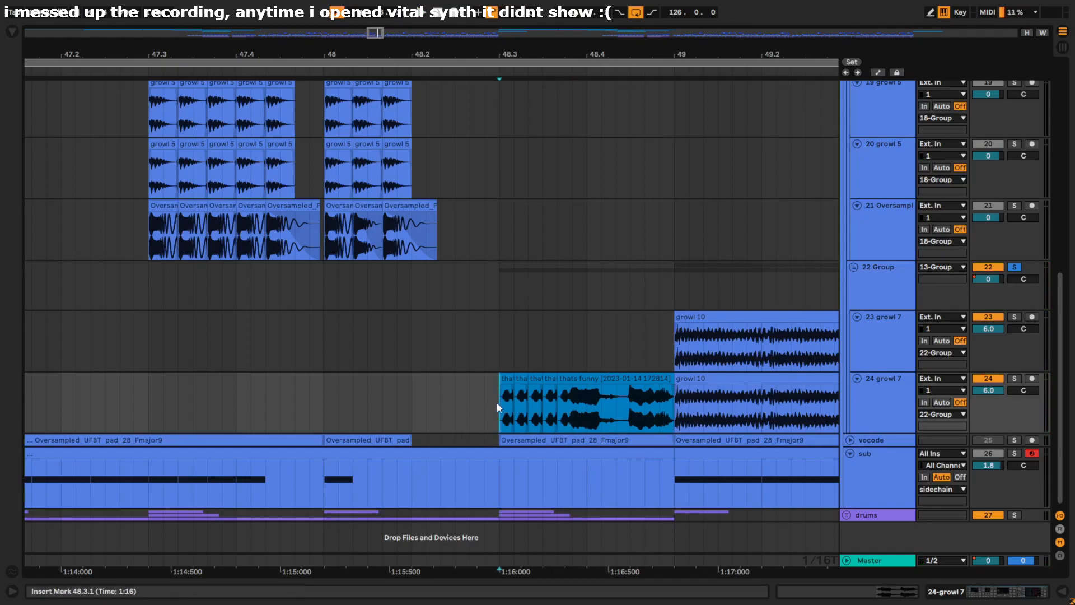
click(419, 411)
key(space)
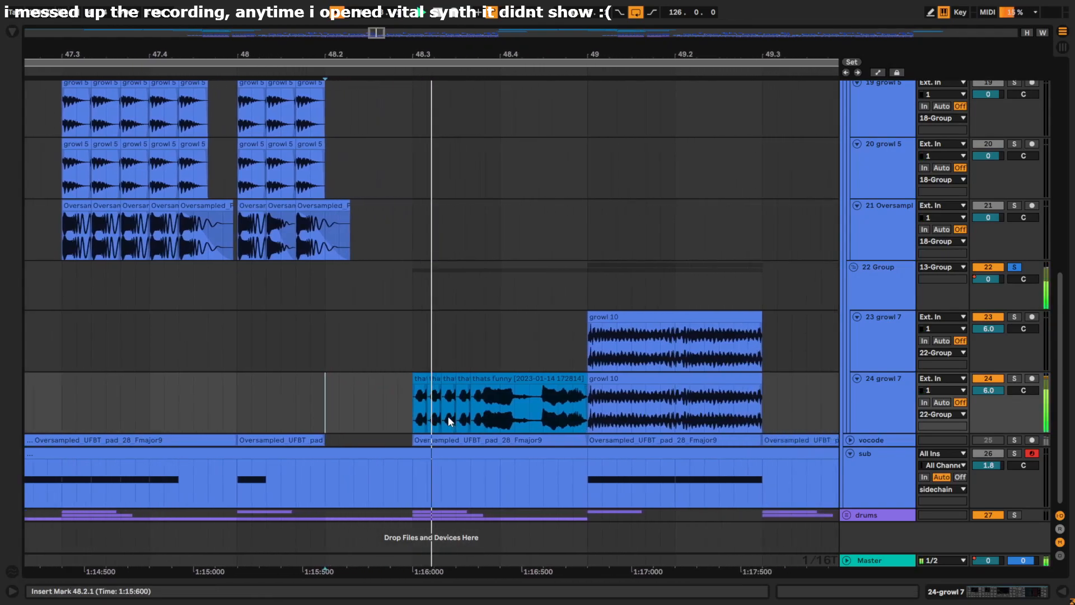
key(minus)
key(minus)
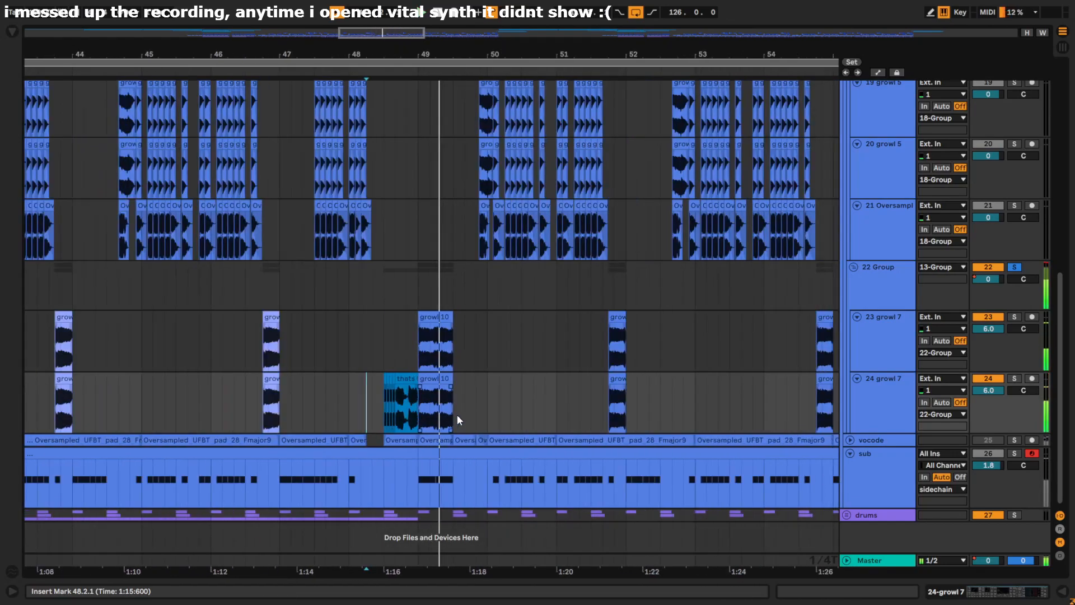
key(space)
key(w)
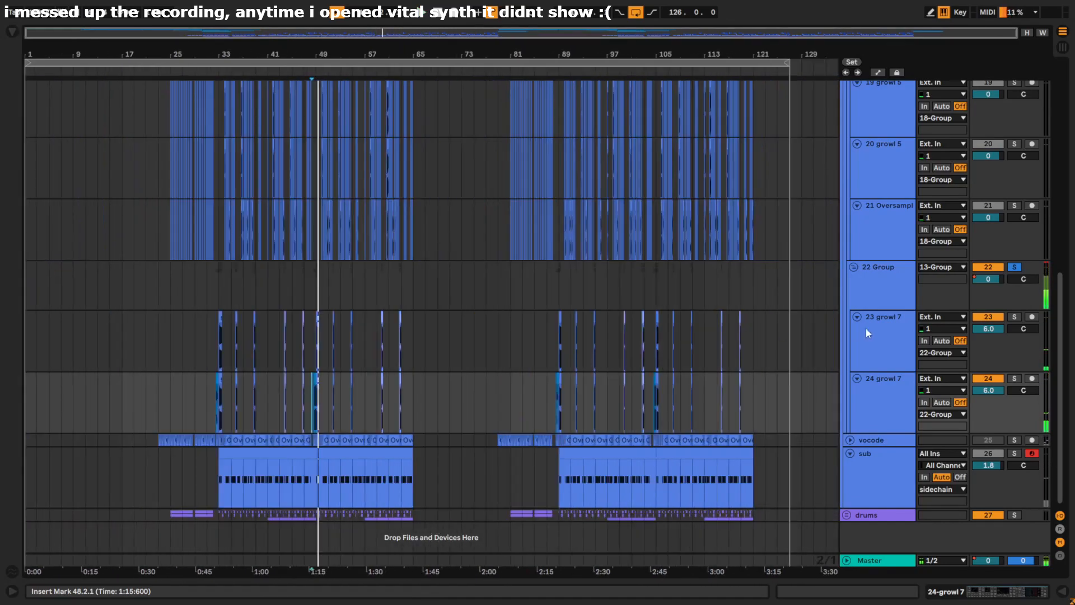
click(1014, 267)
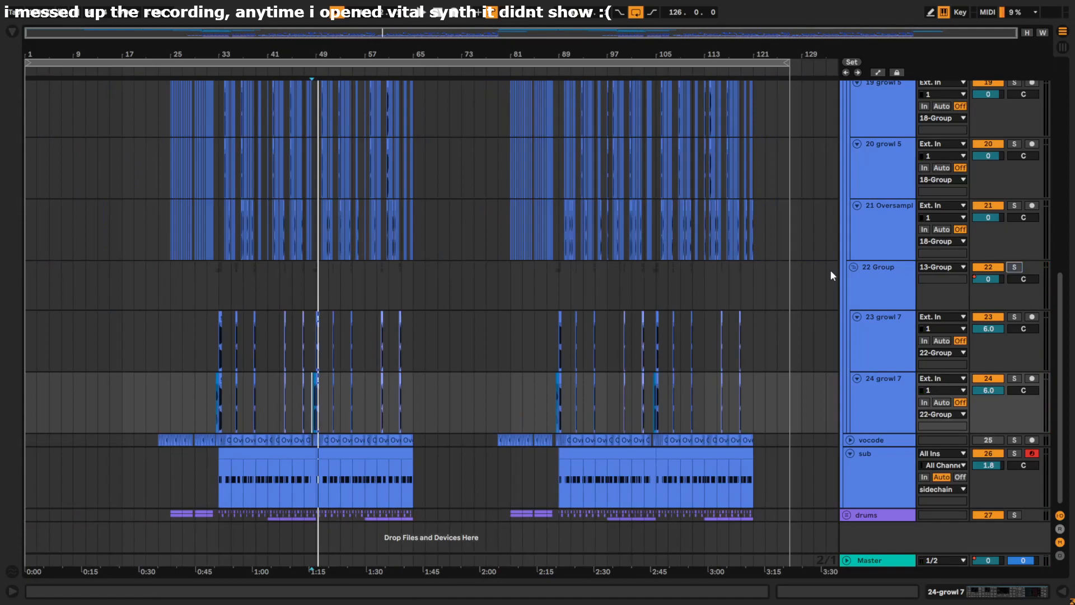
Step: Collapse the sidechain group with its nested groups and expand the drums group
scroll(831, 276, up, 4)
scroll(830, 266, up, 8)
click(852, 190)
alt+click(850, 129)
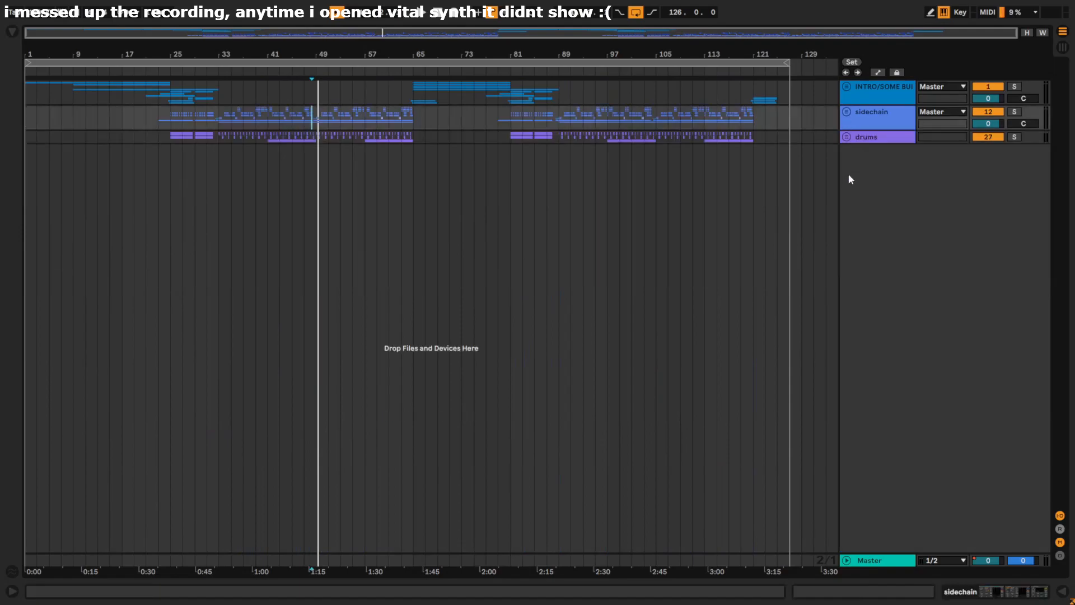
click(846, 137)
Step: Solo the drums group and play it from 33.1.1
scroll(203, 224, up, 6)
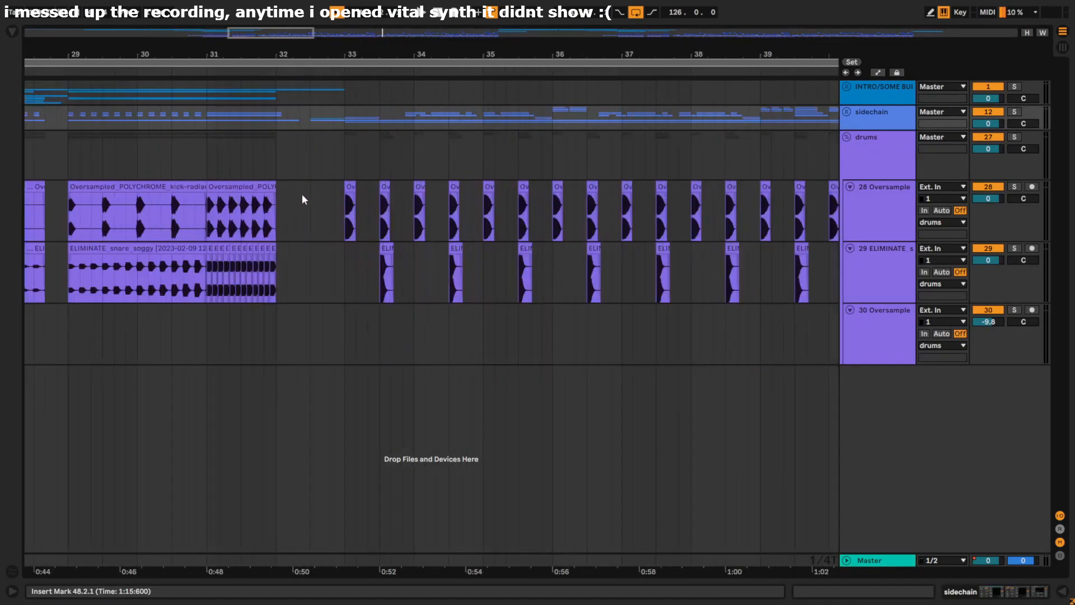
click(344, 168)
click(1014, 136)
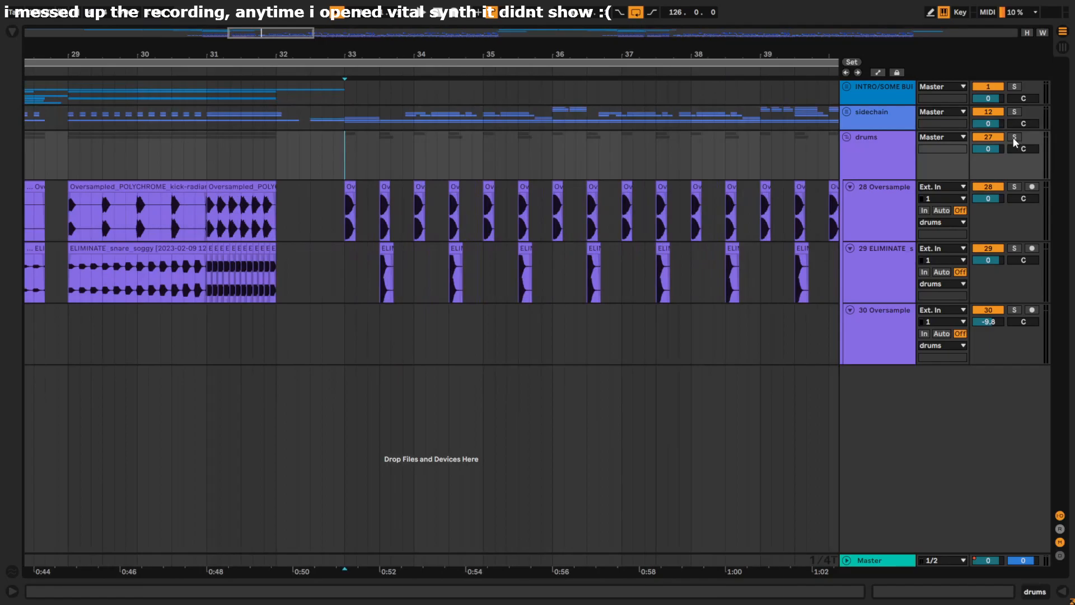
key(space)
scroll(748, 319, down, 5)
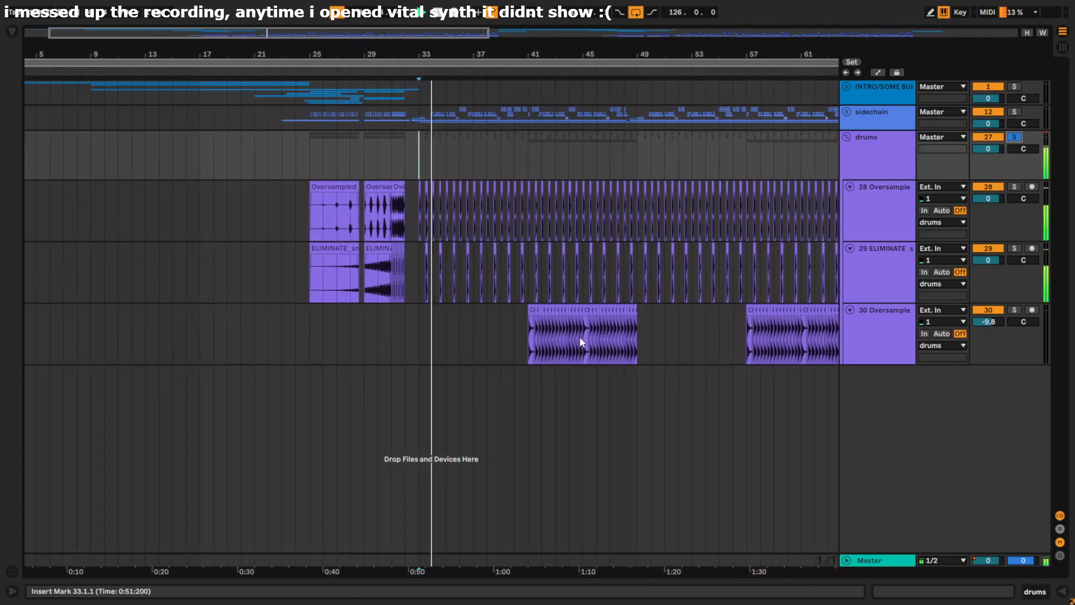
Step: Play the soloed drums group from 41.1.1, where the third drum track enters, stop playback and unsolo the group
scroll(620, 233, up, 3)
click(625, 162)
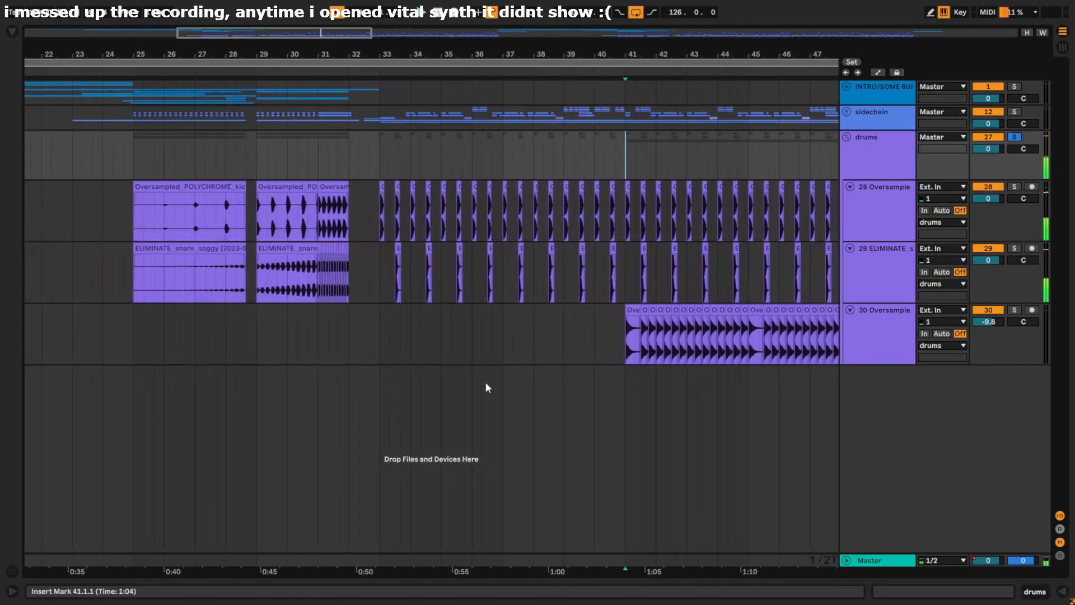
scroll(485, 382, right, 10)
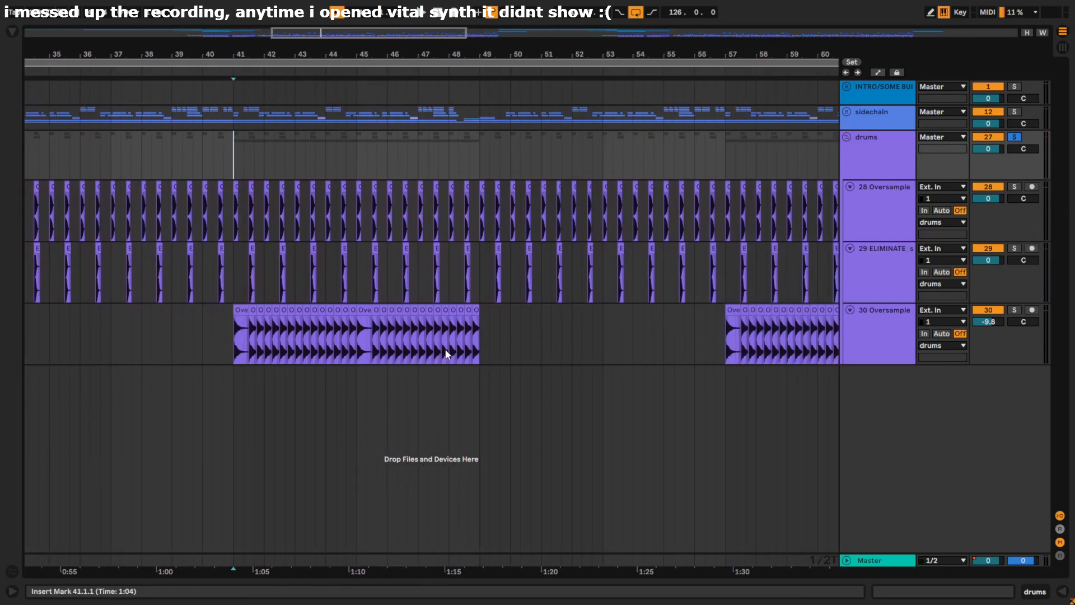
key(space)
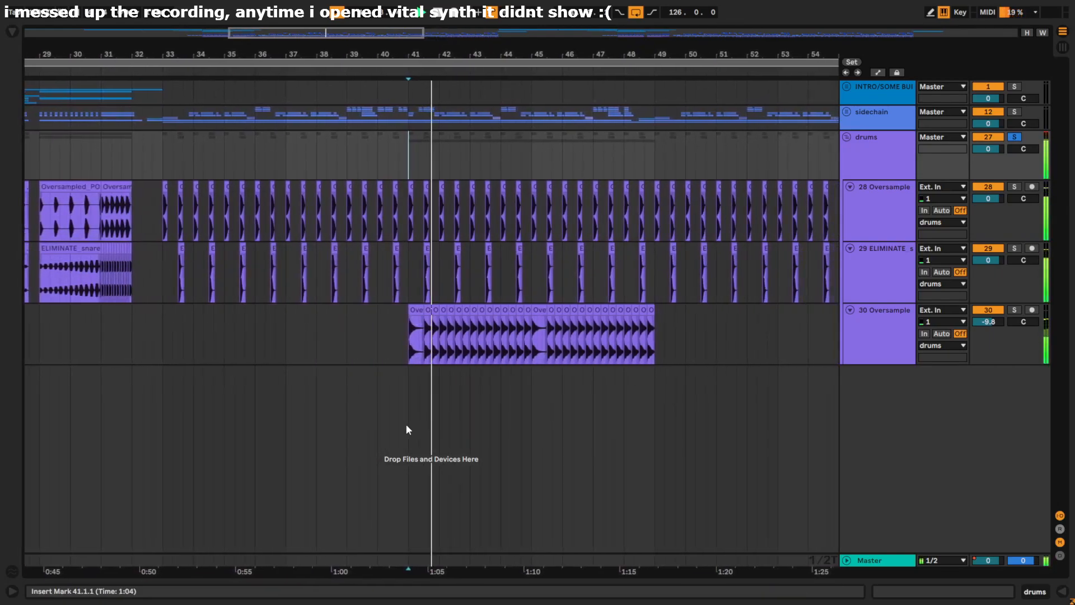
key(minus)
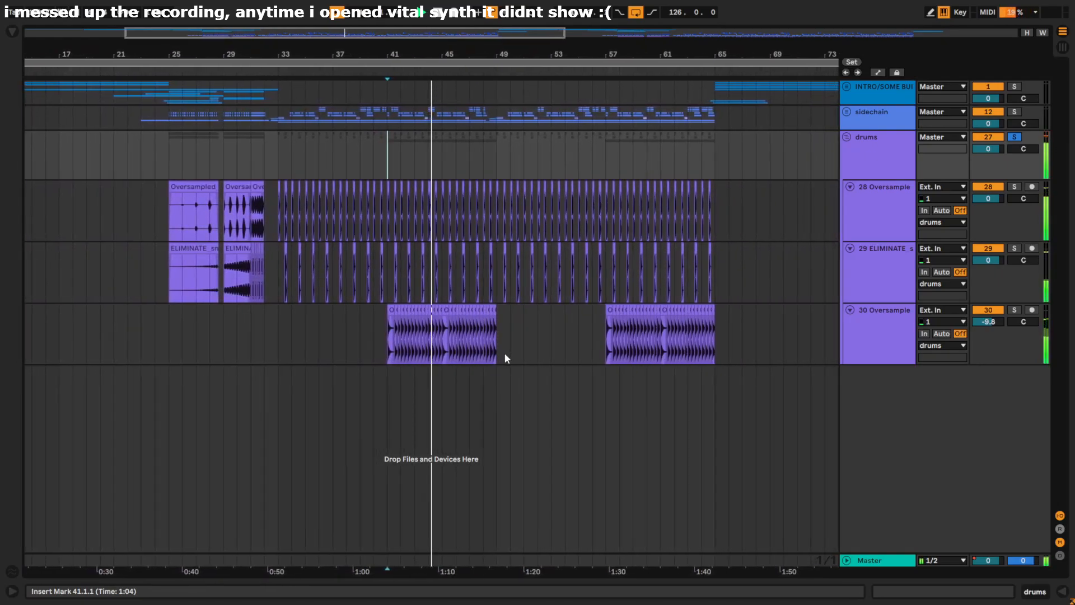
key(space)
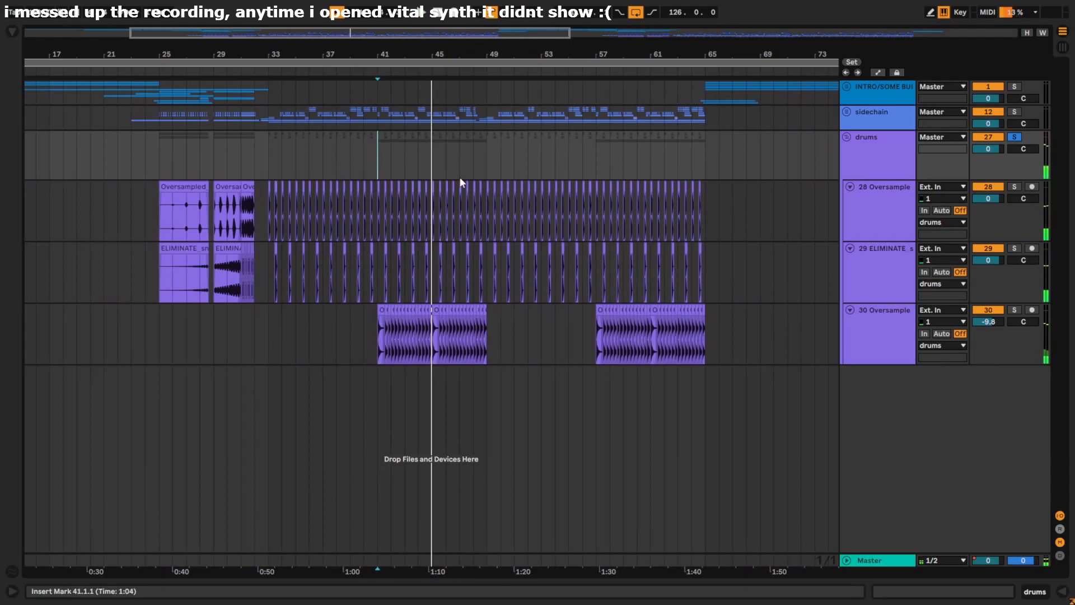
click(1014, 138)
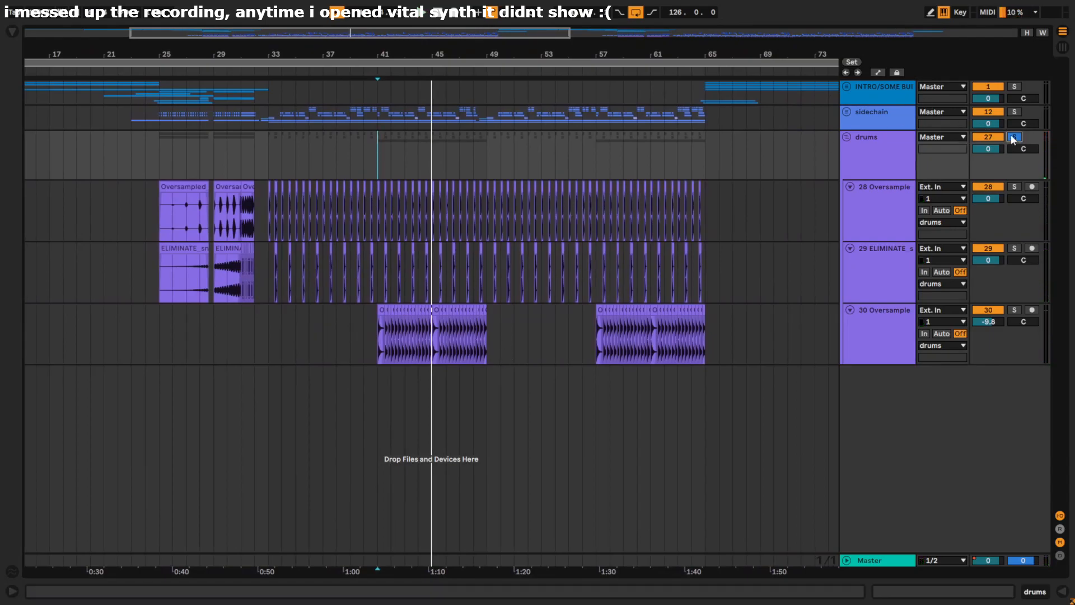
Step: Set the insert marker at 65.1.1, collapse the drums group and expand the INTRO/SOME BUILD STUFF group
scroll(479, 243, right, 8)
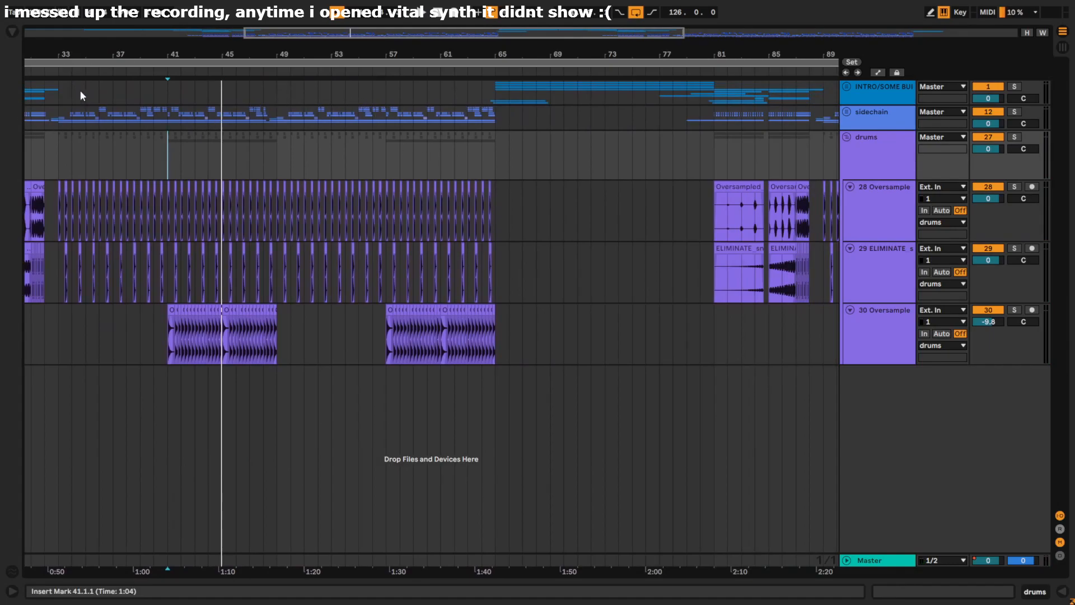
click(492, 89)
scroll(473, 135, up, 3)
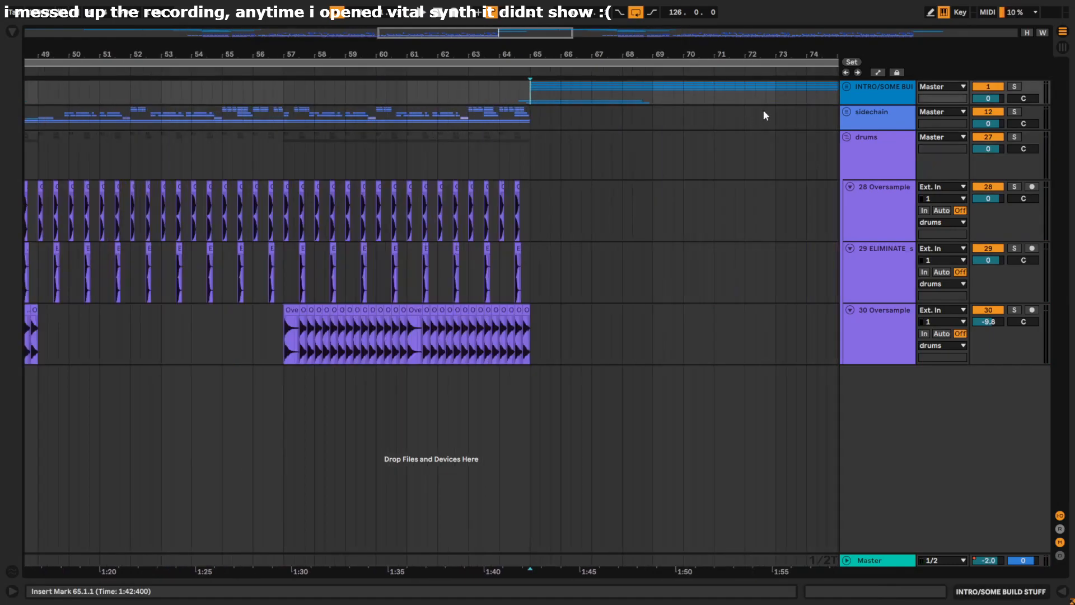
click(847, 136)
click(873, 88)
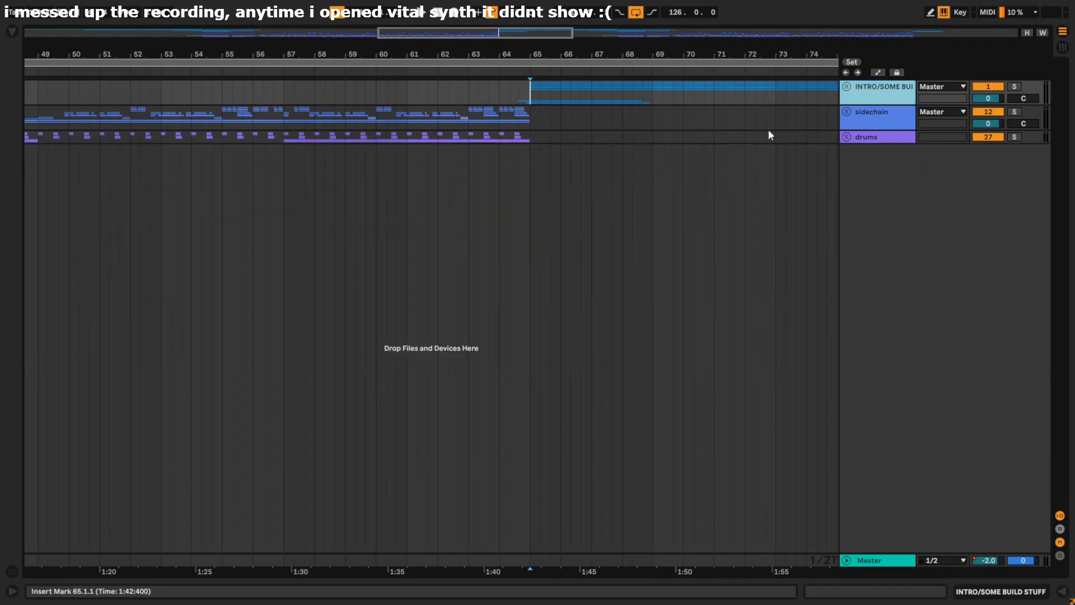
click(848, 86)
scroll(512, 300, down, 5)
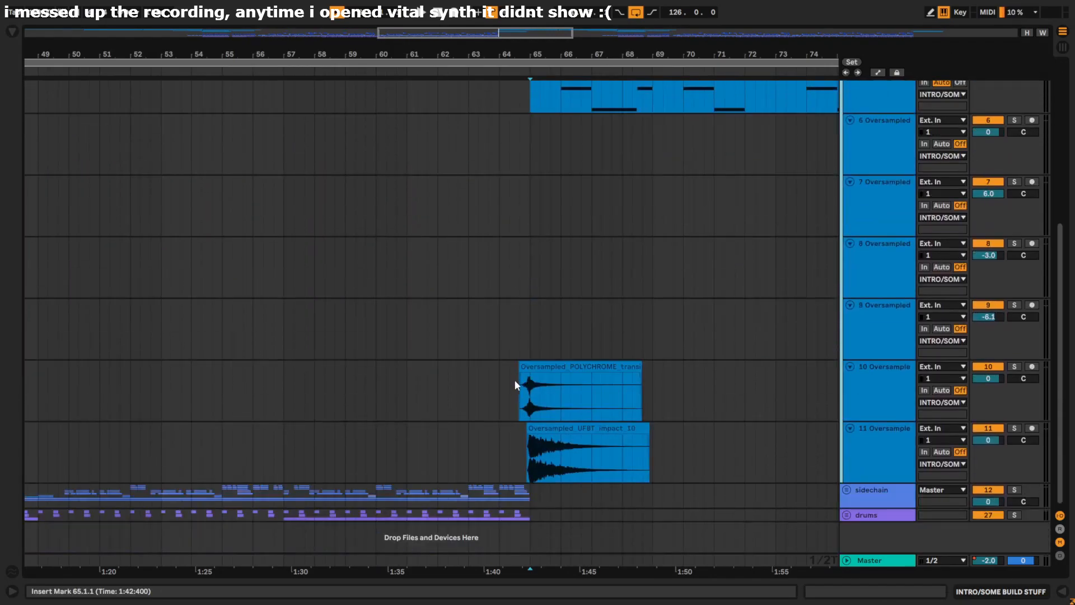
Step: Solo the transition and impact tracks 10 and 11 together and play them from 64.3.1
click(549, 395)
scroll(550, 395, up, 5)
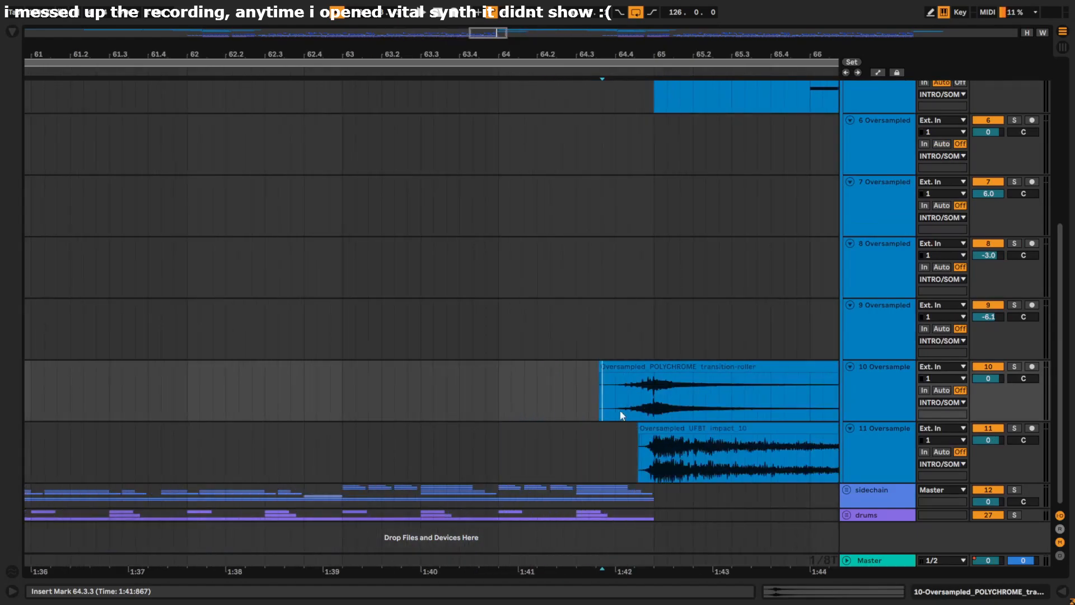
click(1014, 366)
ctrl+click(1014, 427)
click(575, 404)
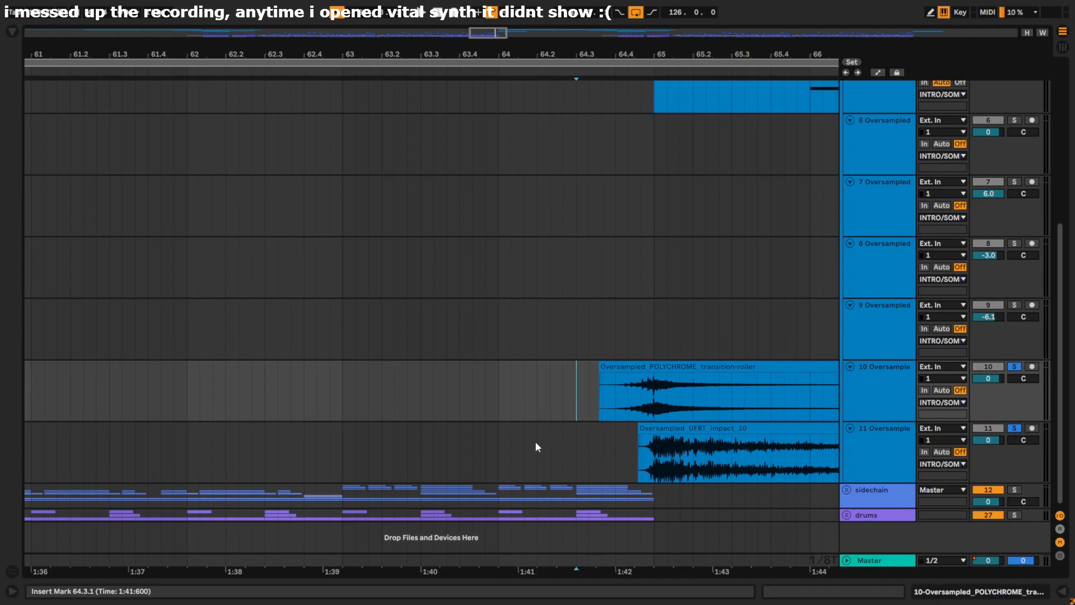
key(space)
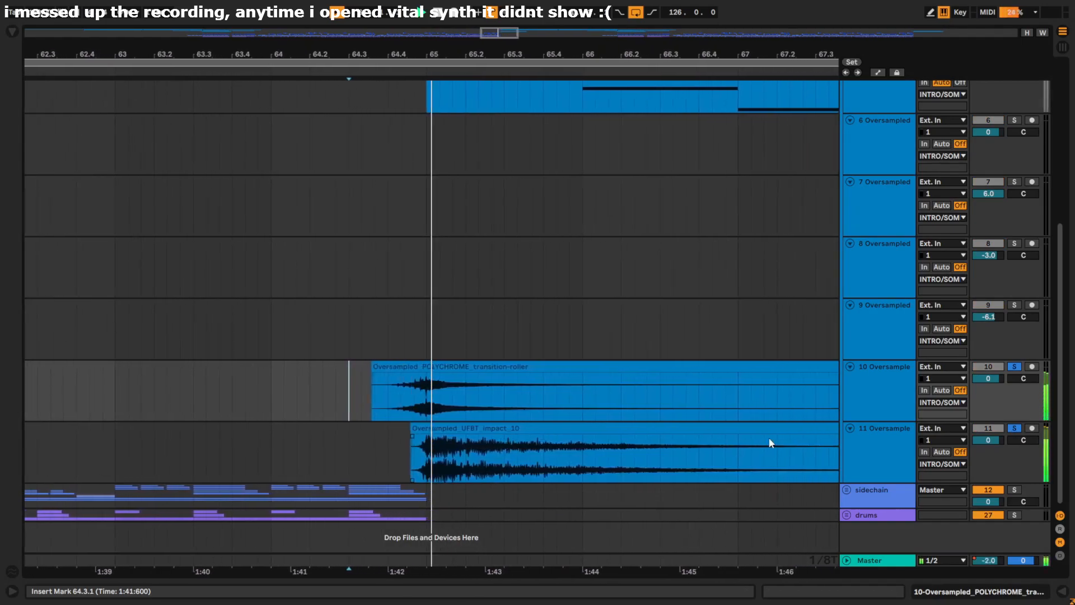
Step: Unsolo tracks 10 and 11, audition the transition with both tracks deactivated, and reactivate them
click(1014, 366)
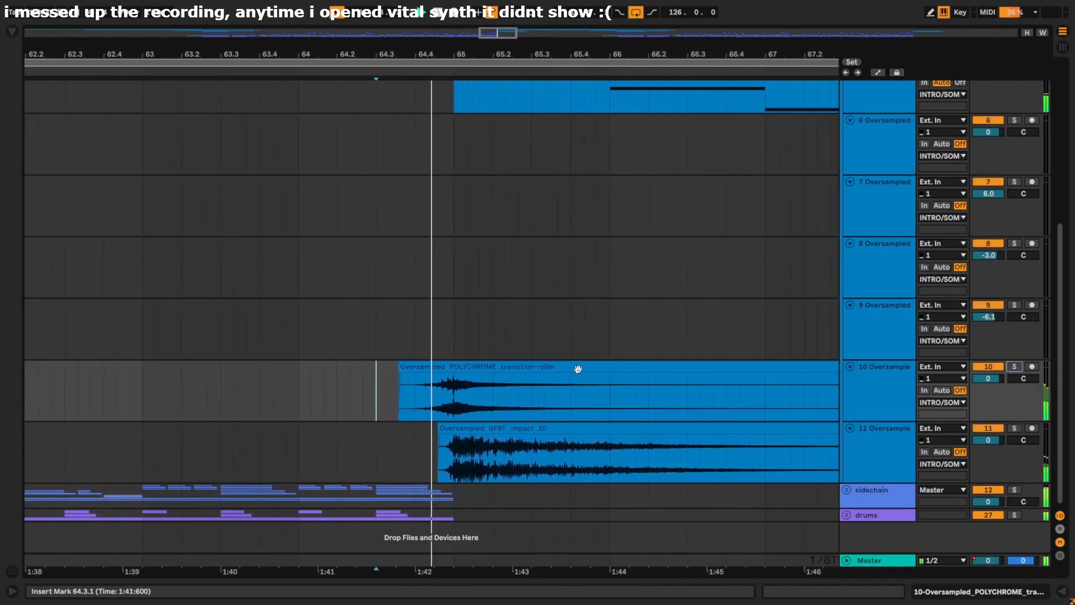
click(989, 368)
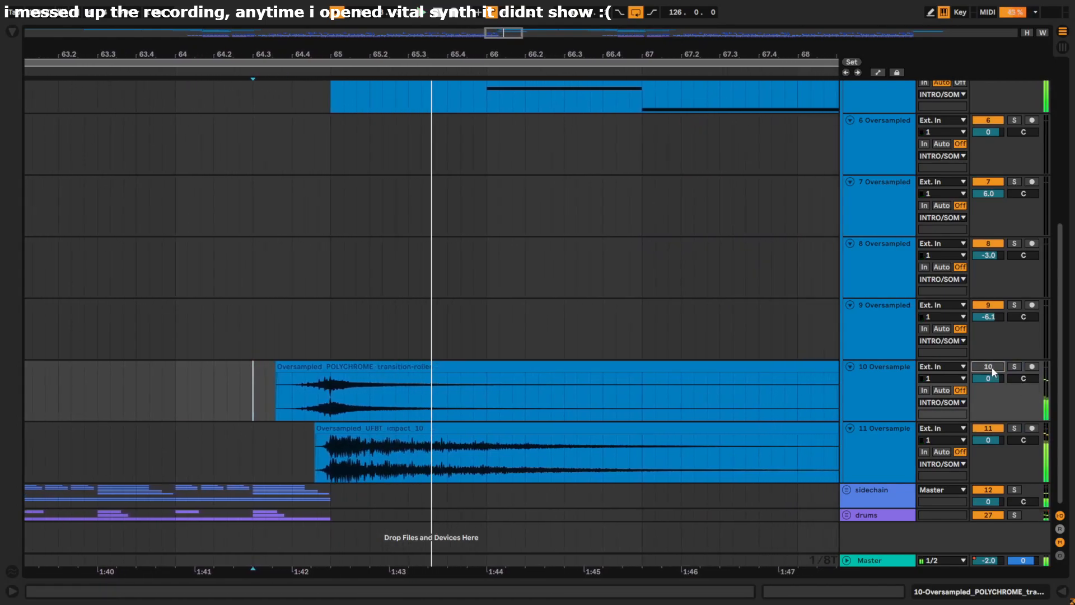
click(997, 428)
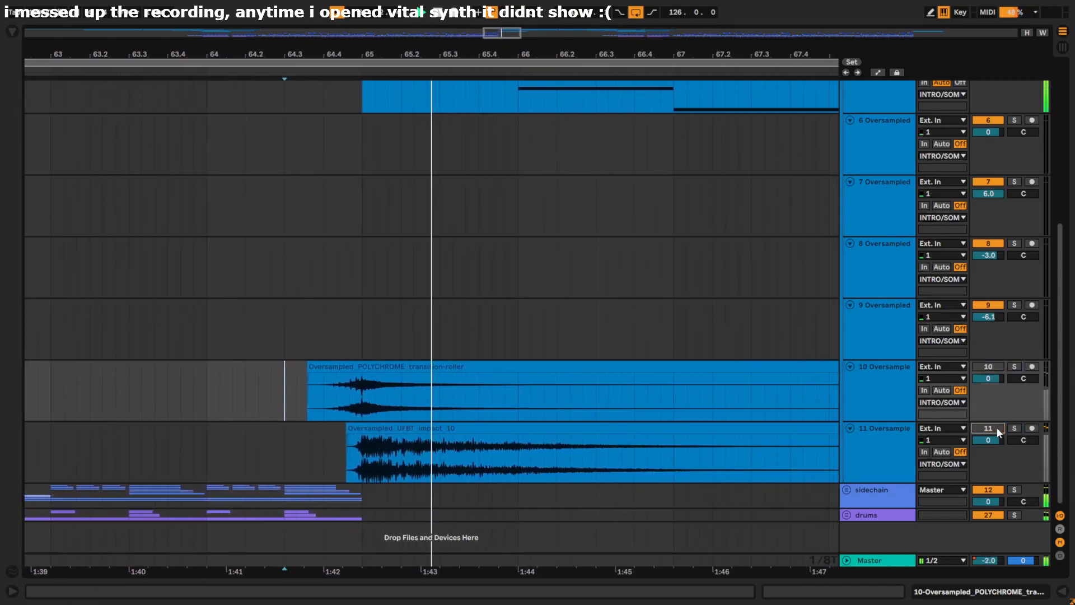
click(997, 428)
click(988, 367)
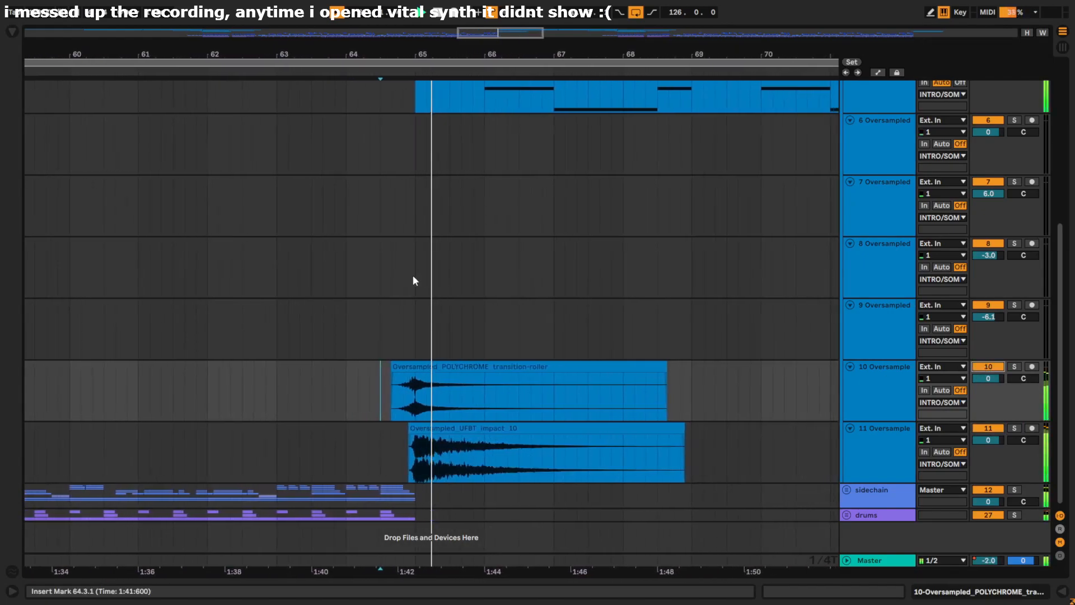
Step: Set the insert marker at 65.1.1, solo the 4 Vital track and display its device chain
scroll(408, 277, up, 5)
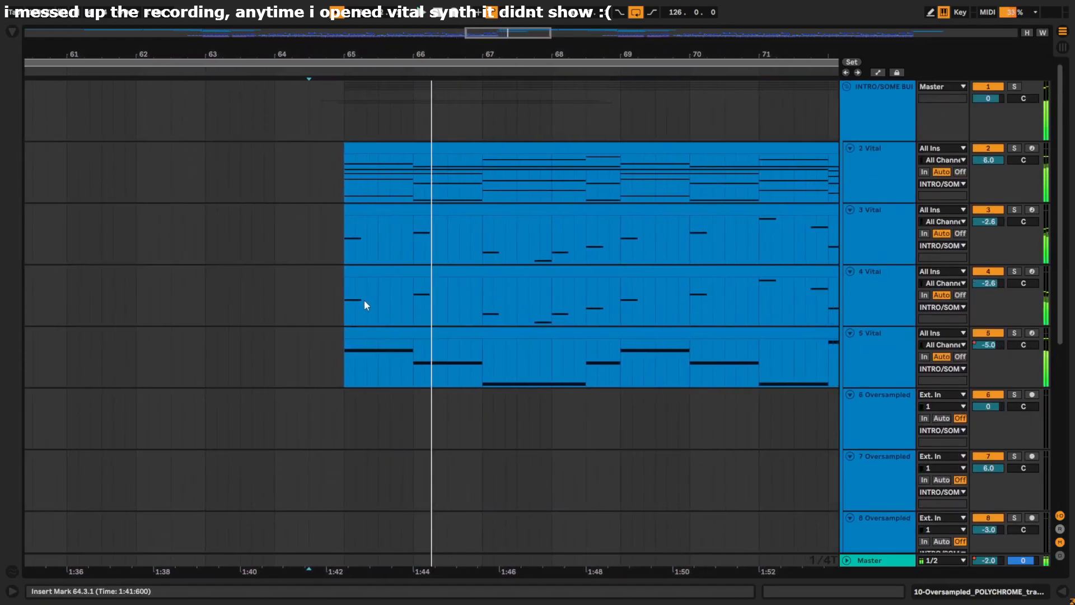
click(344, 185)
click(355, 261)
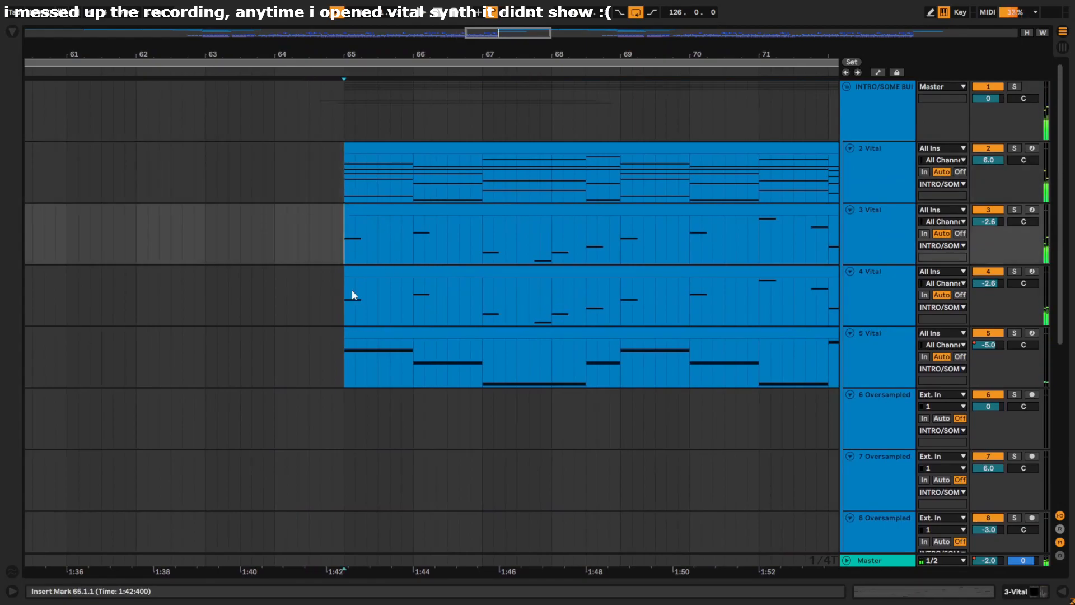
click(345, 295)
key(minus)
key(plus)
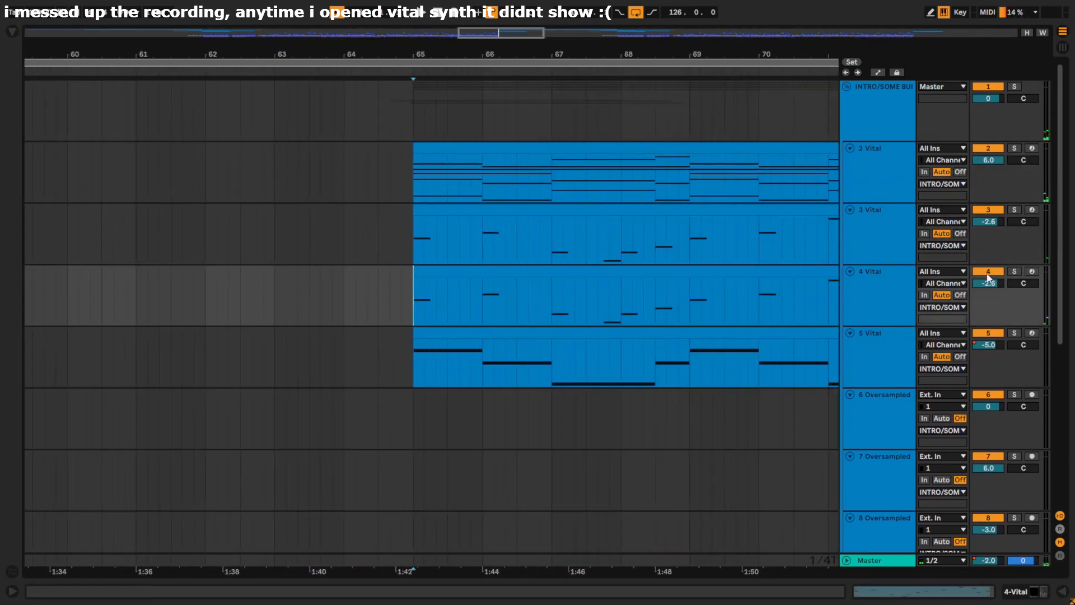
click(1014, 271)
double_click(892, 290)
click(449, 464)
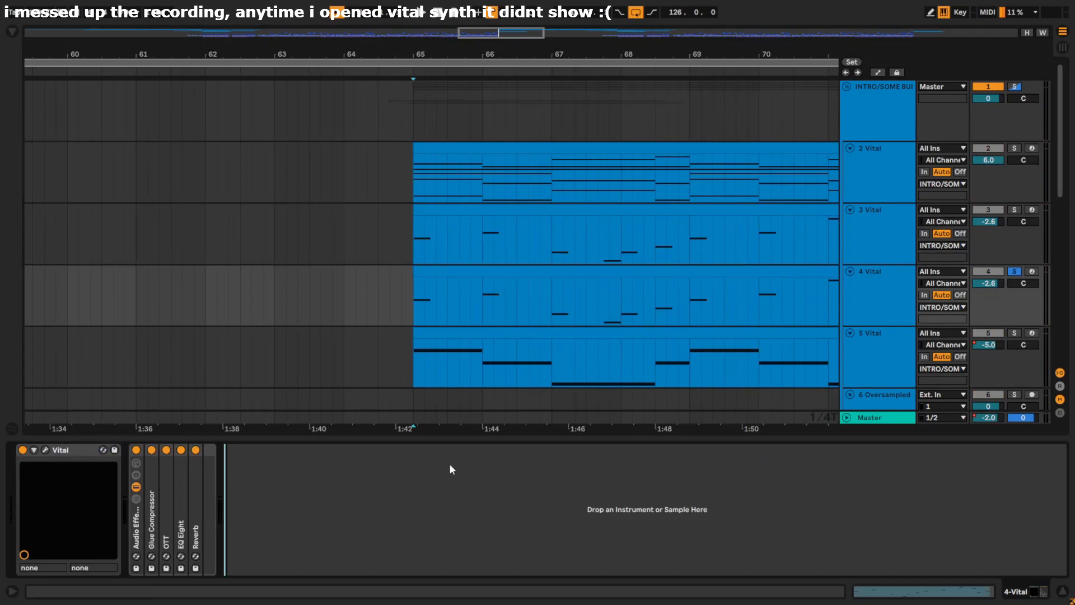
Step: Open the 4 Vital clip at 65.1.1 and play it, view the 3 Vital clip's notes and close the clip view
click(434, 271)
double_click(434, 271)
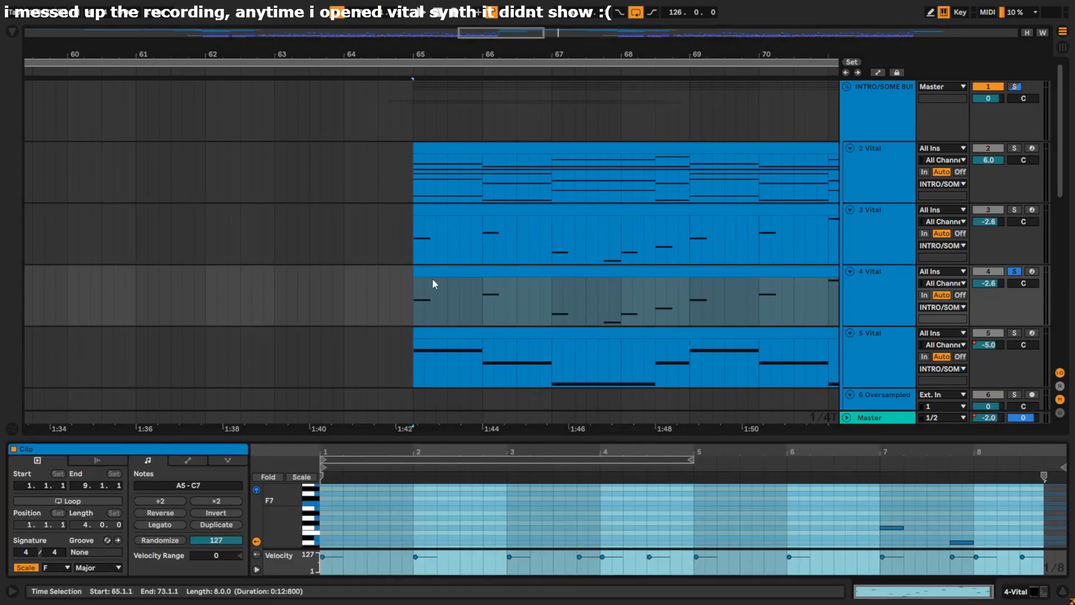
key(space)
drag(443, 437, 392, 566)
scroll(372, 124, up, 3)
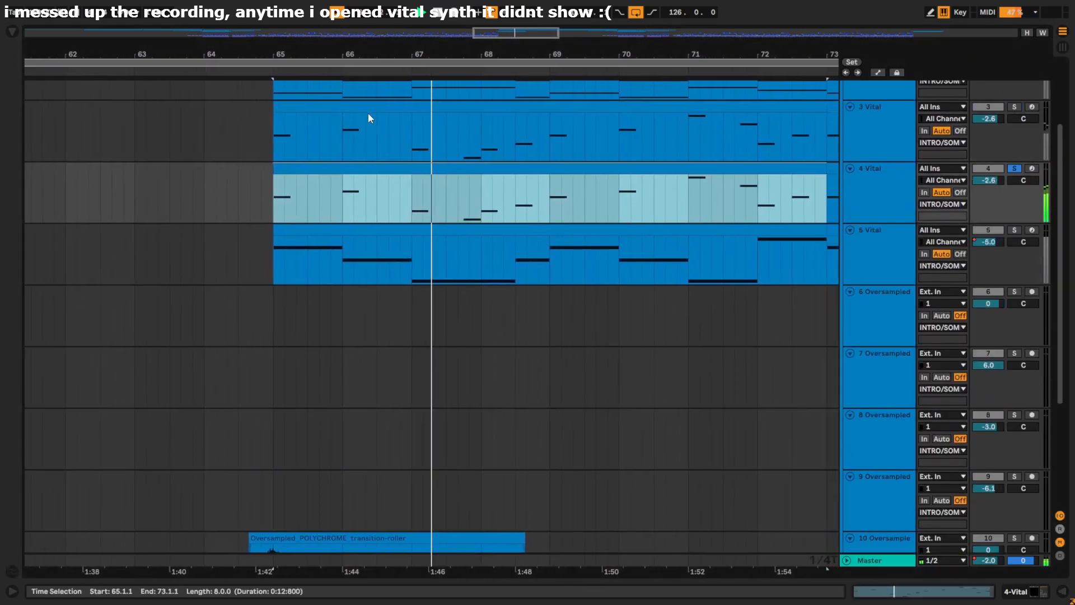
double_click(368, 115)
drag(413, 438, 415, 566)
Step: Unsolo the 4 Vital track, play the full second intro from 65.1.1 and review its arrangement
click(1014, 148)
key(space)
key(minus)
key(minus)
key(minus)
click(425, 175)
scroll(492, 174, up, 2)
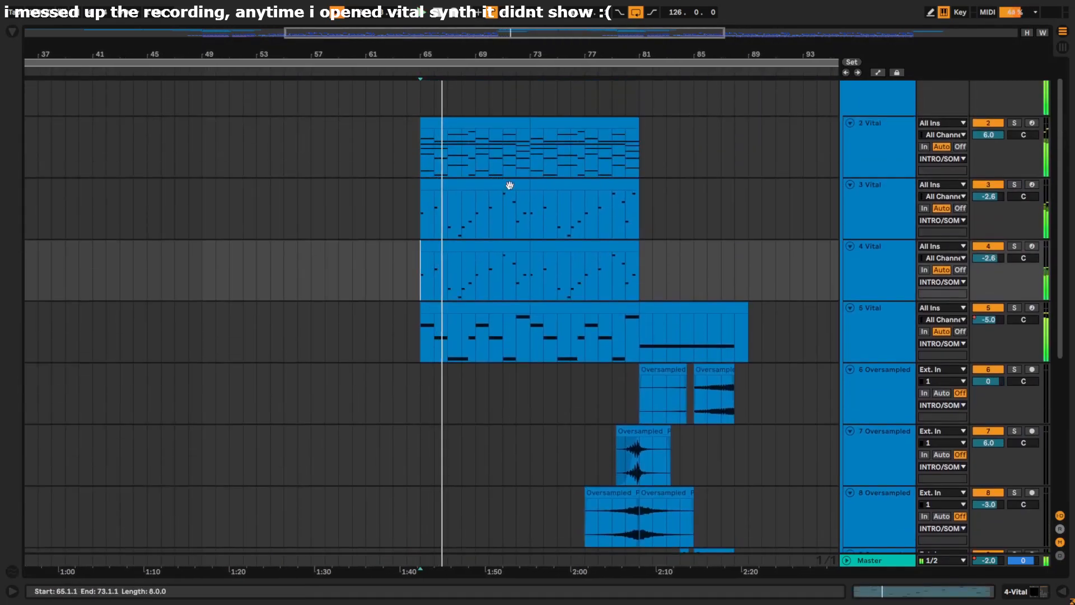
scroll(546, 224, up, 3)
scroll(466, 335, down, 6)
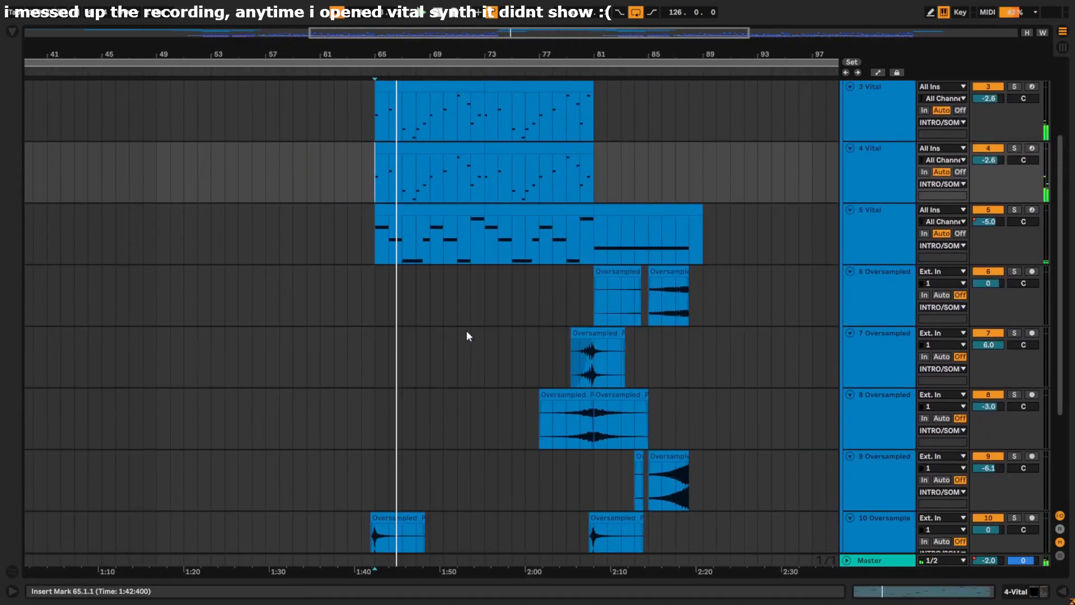
scroll(466, 335, down, 4)
scroll(448, 224, up, 5)
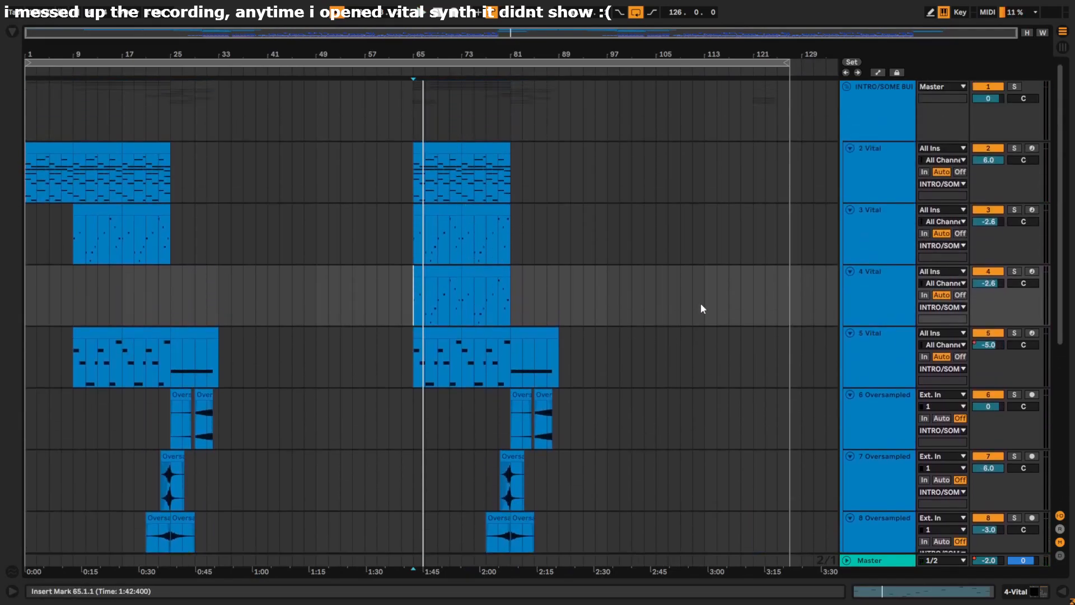
Step: Play the end of the second build-up from 87.1.1 into the second drop with the whole mix
click(519, 300)
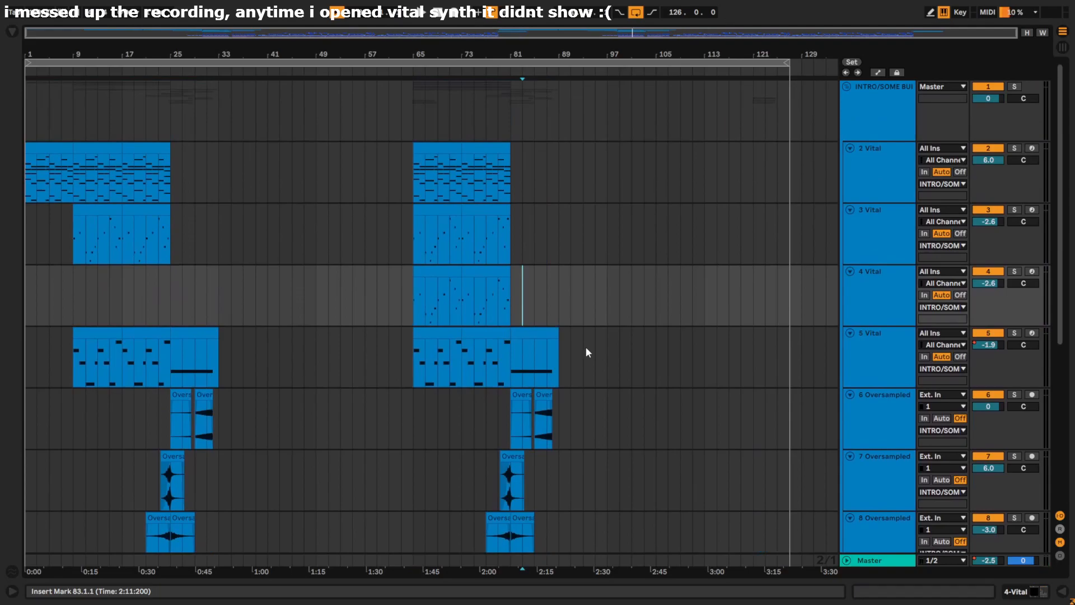
scroll(586, 347, up, 5)
scroll(386, 340, down, 5)
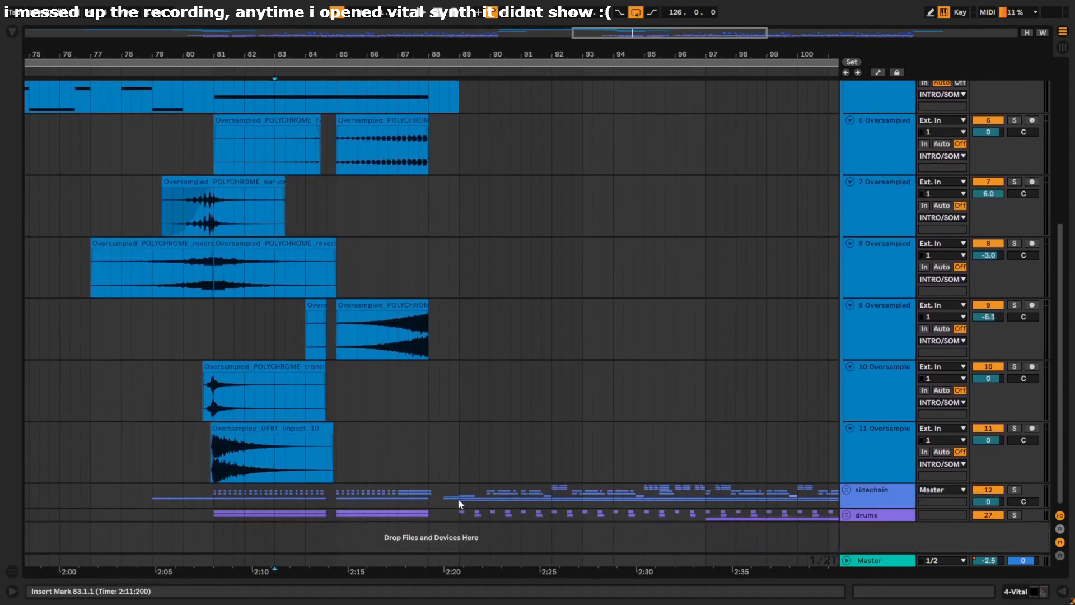
click(458, 498)
click(334, 497)
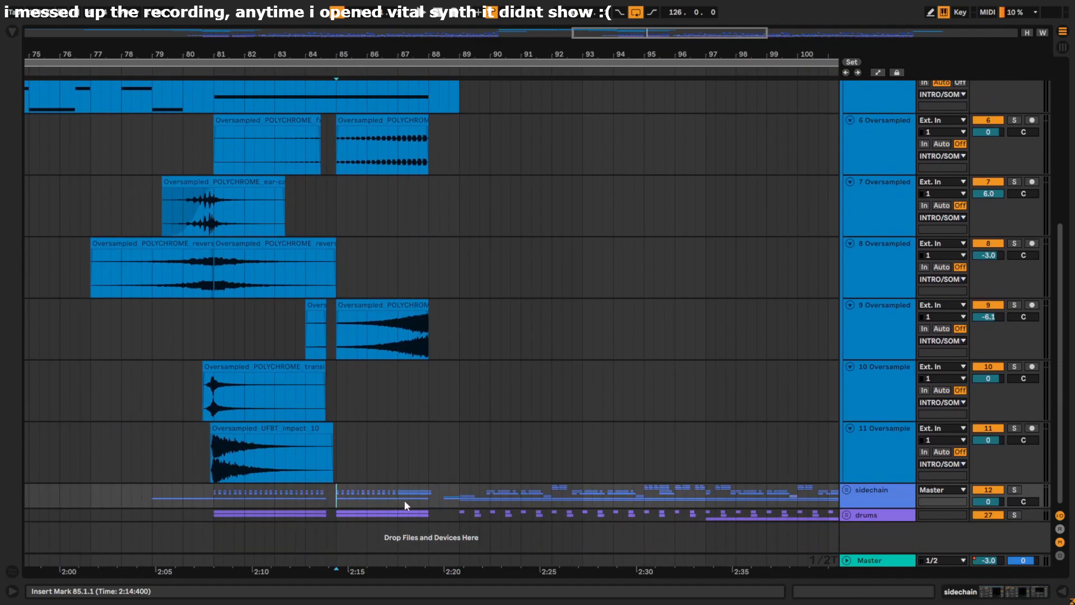
click(397, 496)
key(space)
scroll(445, 494, up, 5)
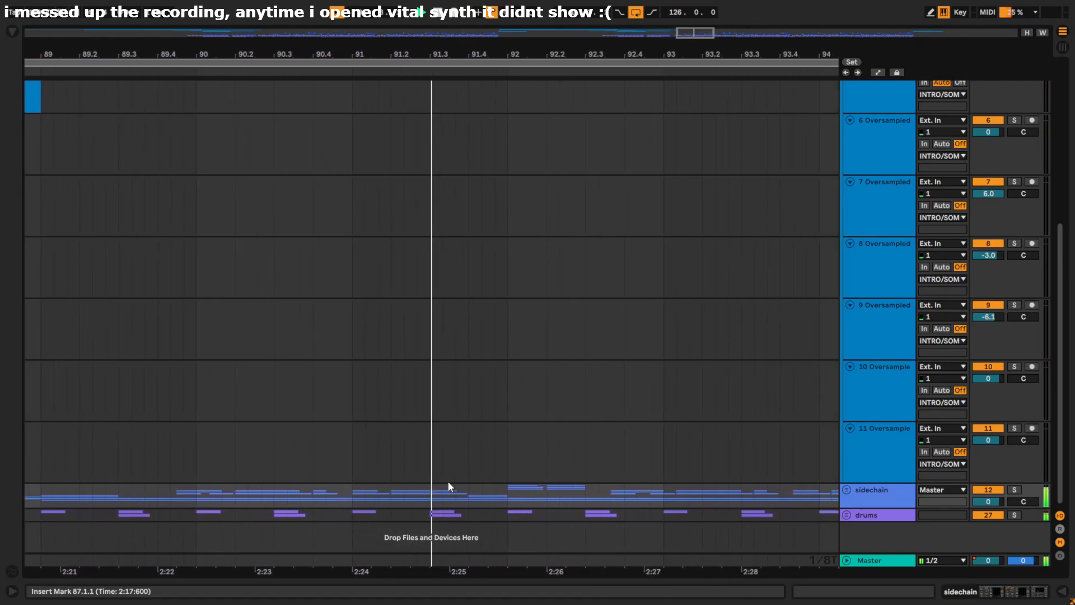
ctrl+scroll(448, 481, down, 5)
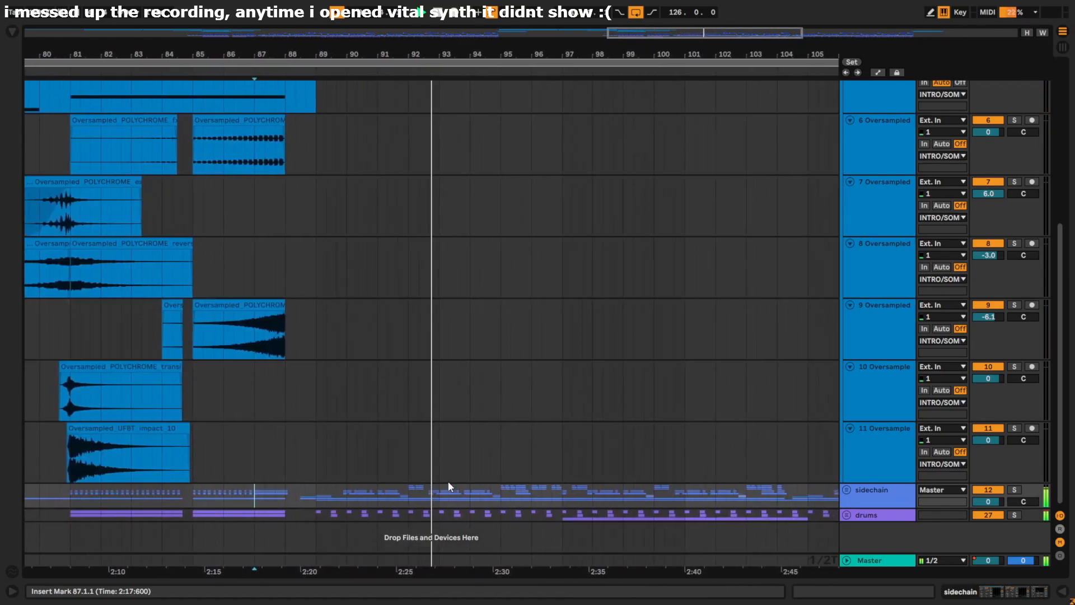
ctrl+scroll(448, 482, down, 2)
ctrl+scroll(476, 483, down, 5)
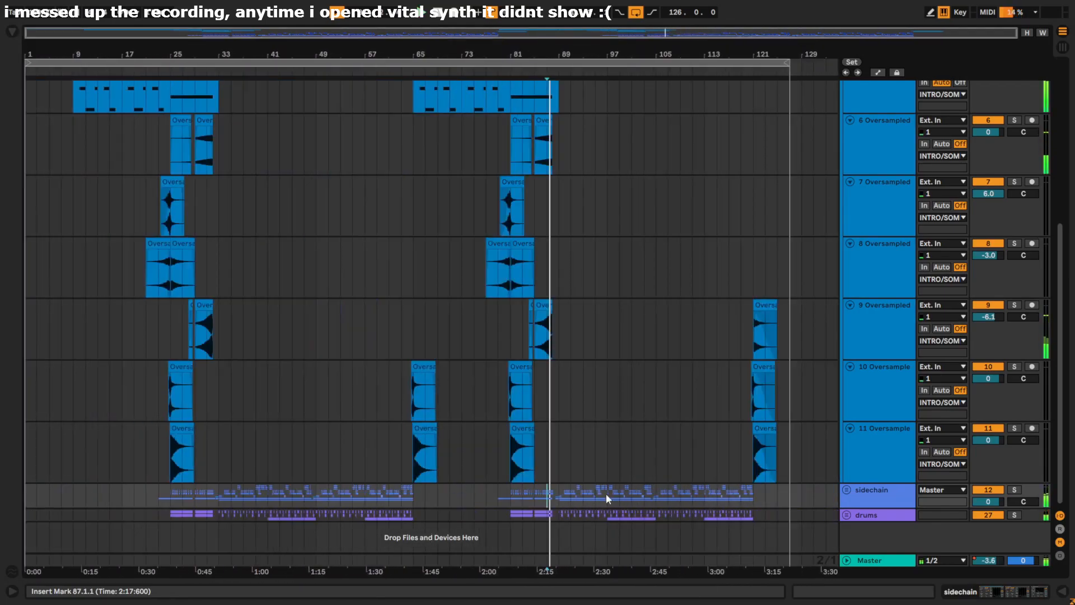
Step: Play the track's ending from 120.1.1 through the closing reverse, transition and impact samples
ctrl+scroll(752, 425, up, 5)
click(724, 391)
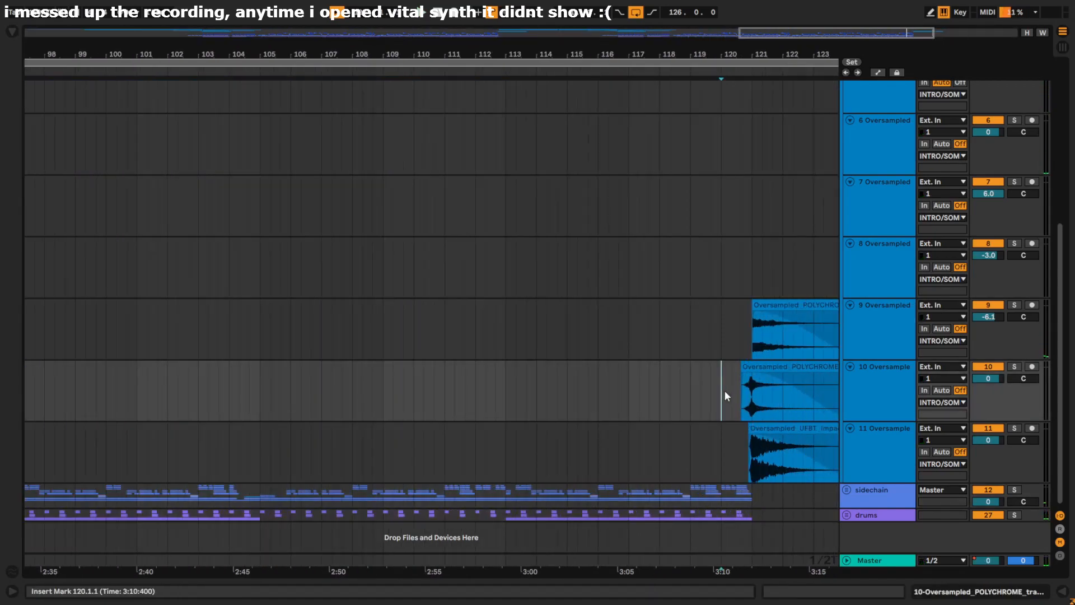
scroll(723, 430, right, 5)
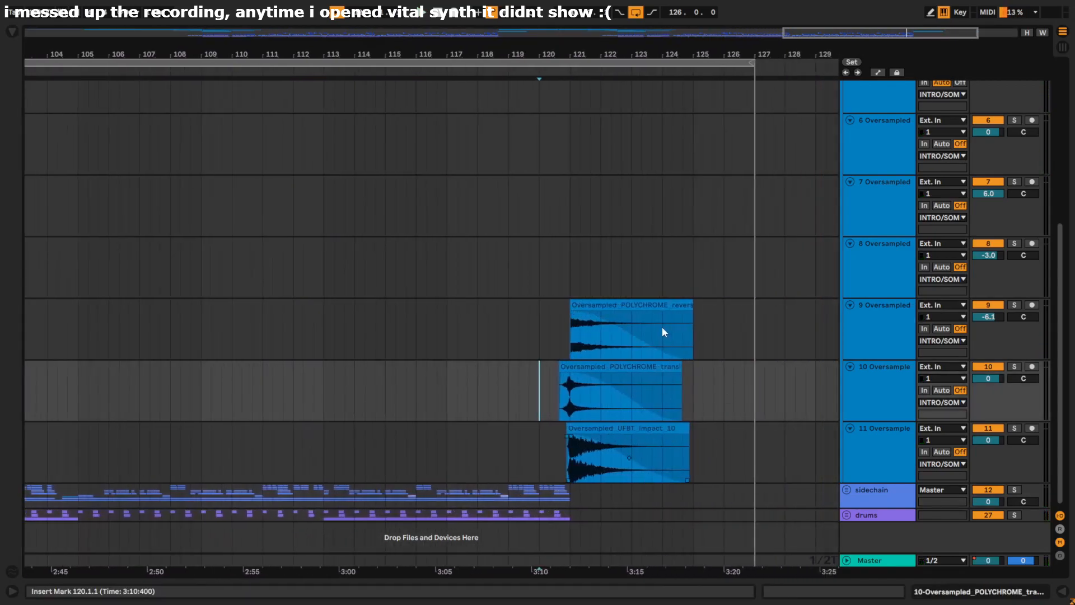
key(space)
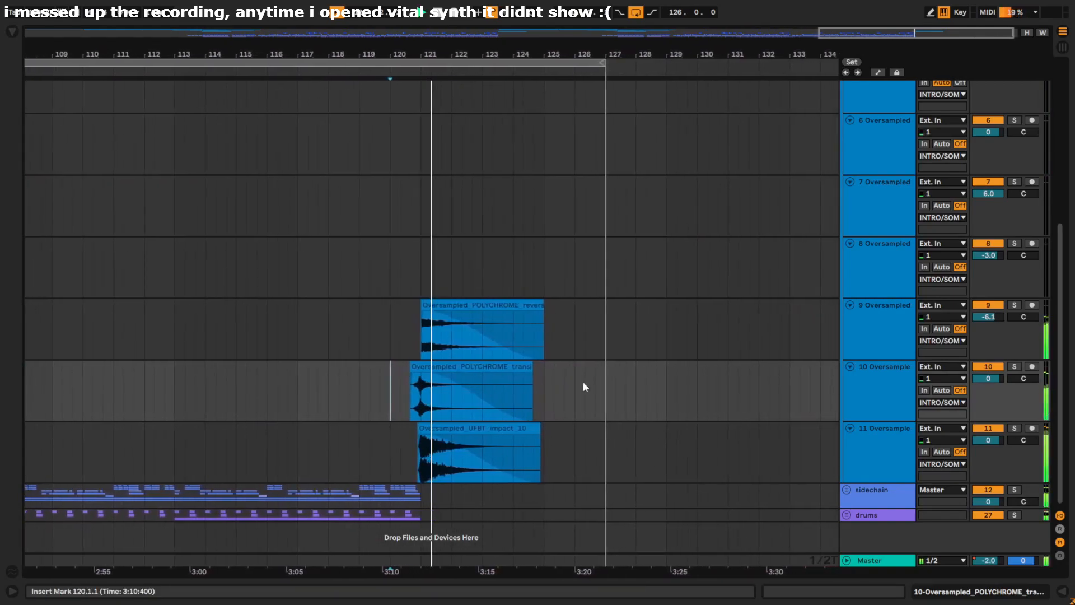
Step: Solo the 9 Oversampled track and set the insert mark at 121.1.1, the start of its closing reversed-sustain sample
click(1014, 305)
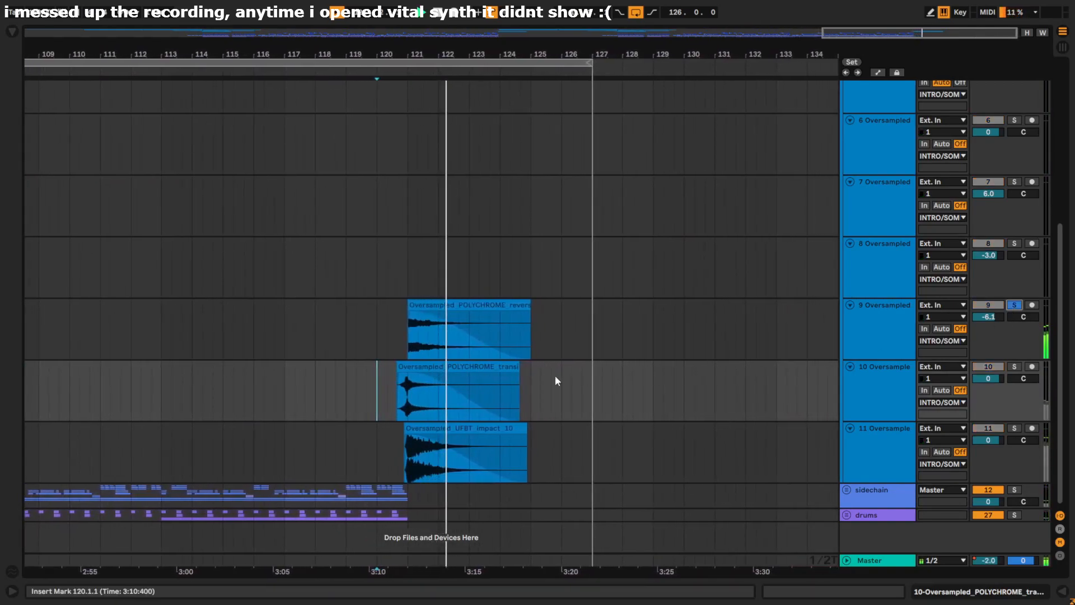
click(409, 340)
key(plus)
key(plus)
key(plus)
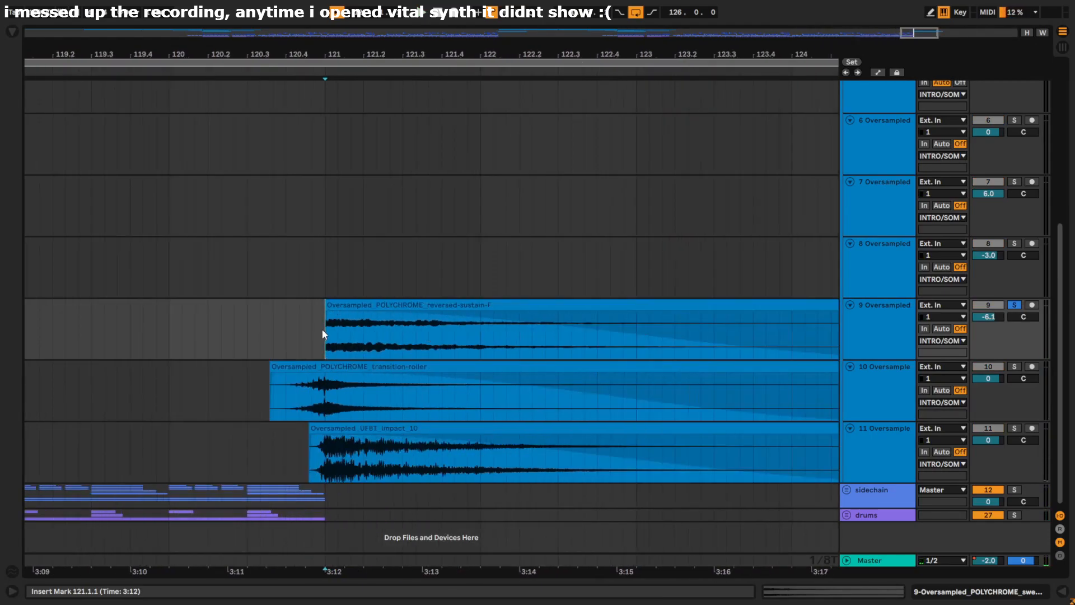
key(minus)
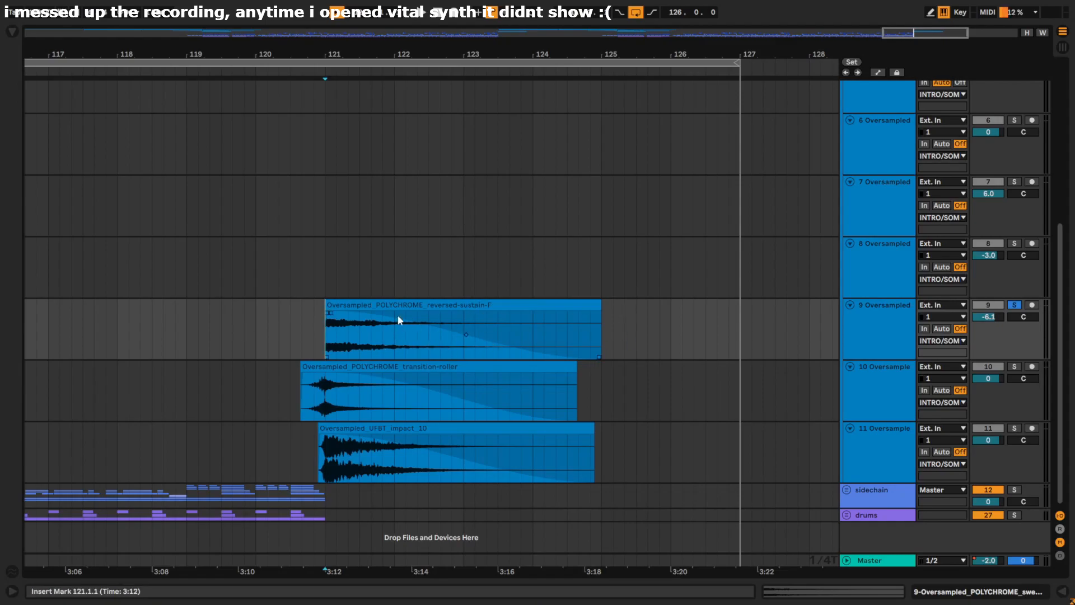
Step: Play the soloed reversed-sustain sample from 121.1.1 and stop playback
key(w)
scroll(550, 147, up, 3)
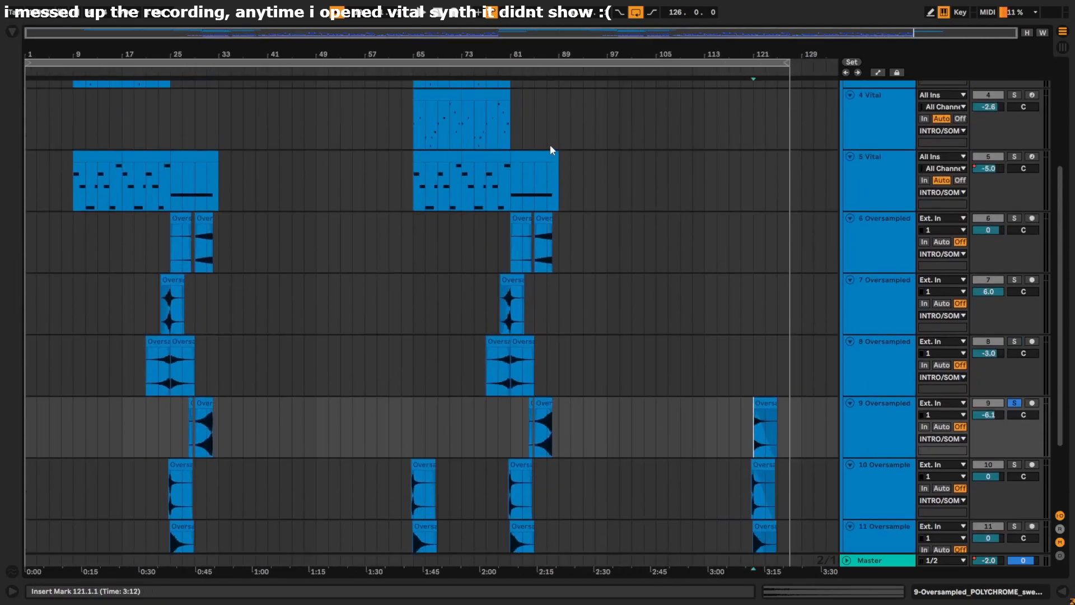
key(w)
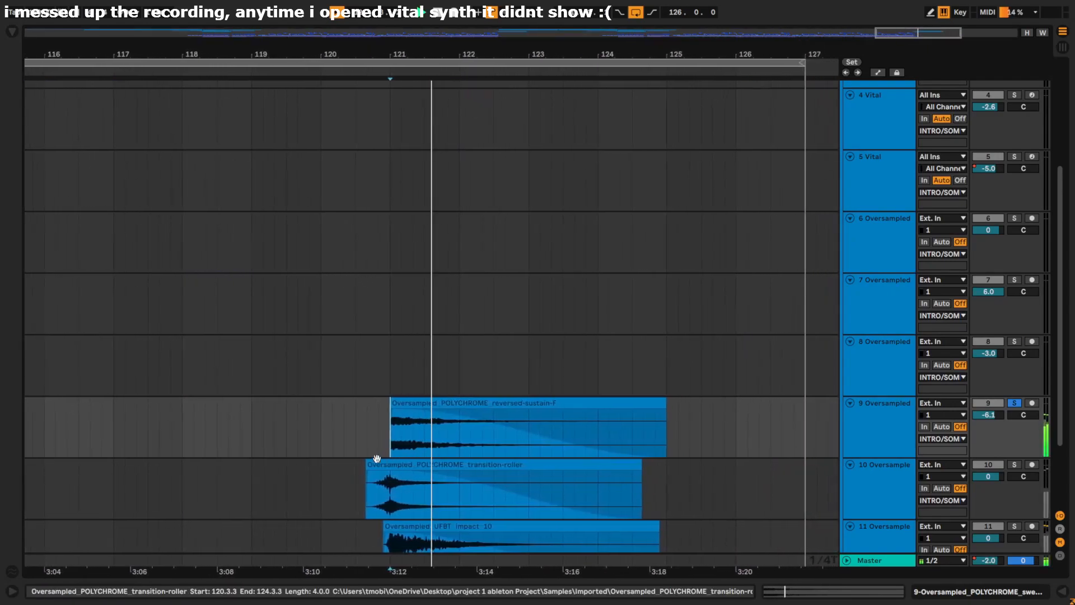
scroll(383, 437, up, 2)
scroll(383, 436, down, 5)
key(space)
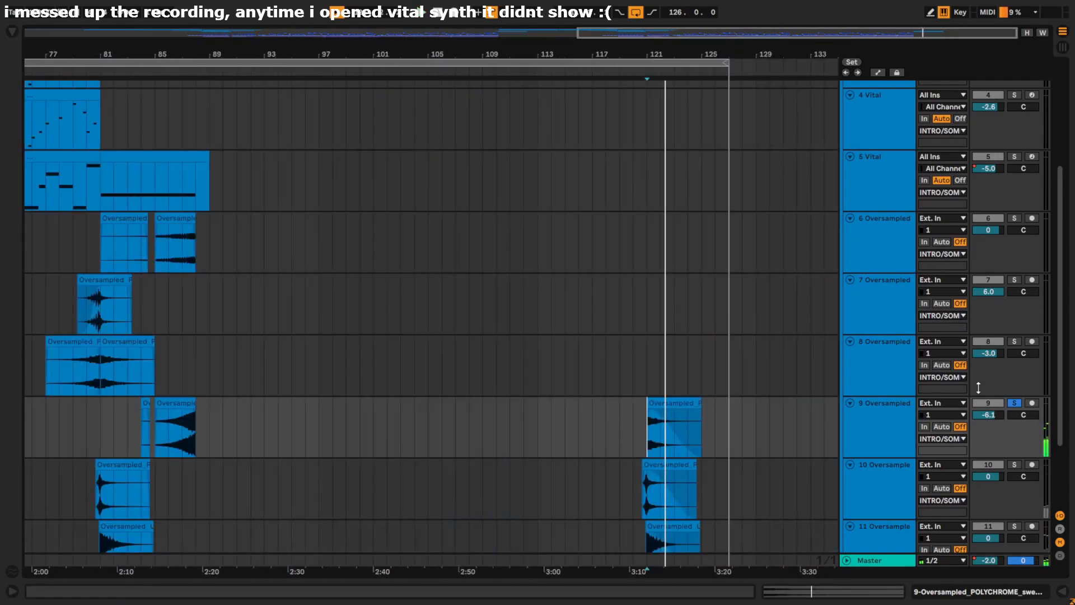
Step: Unsolo the 9 Oversampled track and play the ending from 120.1.1 with the whole mix
click(1014, 404)
click(638, 446)
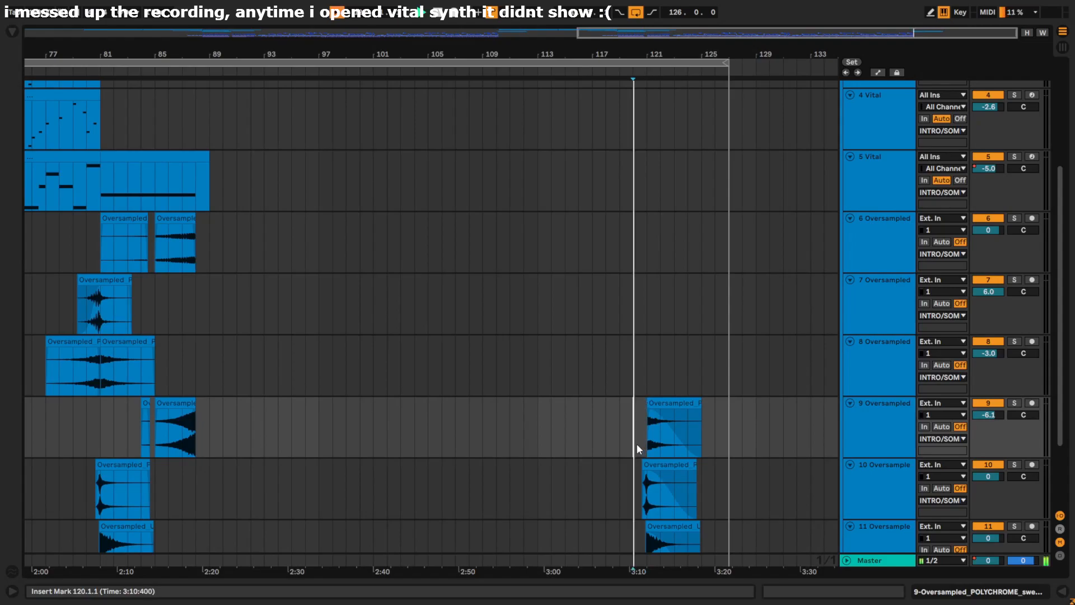
key(space)
key(w)
scroll(644, 448, down, 3)
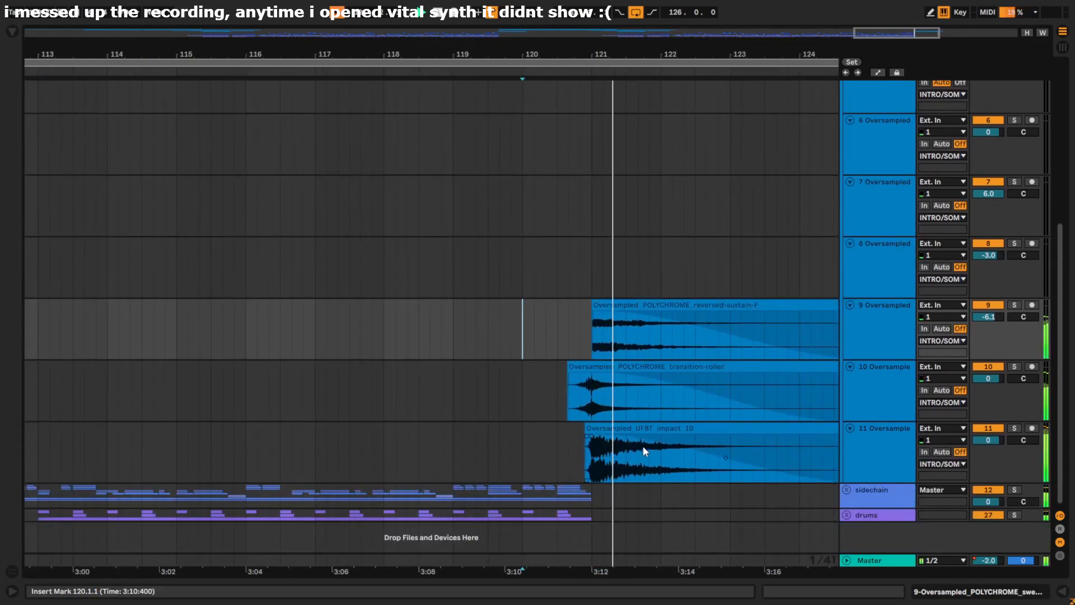
key(minus)
key(minus)
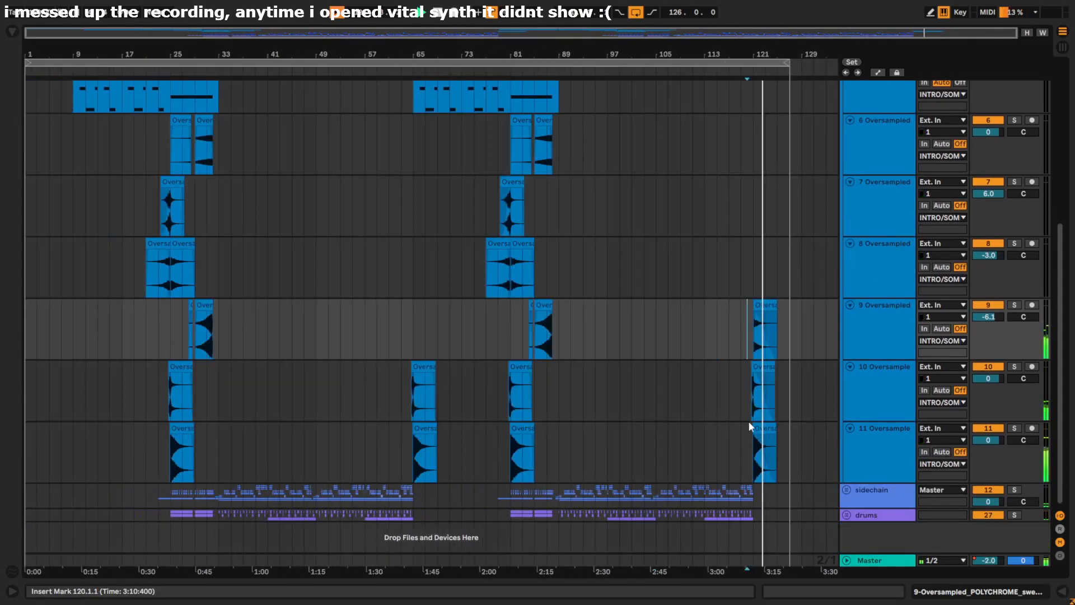
Step: Collapse the INTRO/SOME BUILD STUFF group, stop playback and return the insert mark to 1.1.1
scroll(741, 429, up, 3)
scroll(647, 162, up, 2)
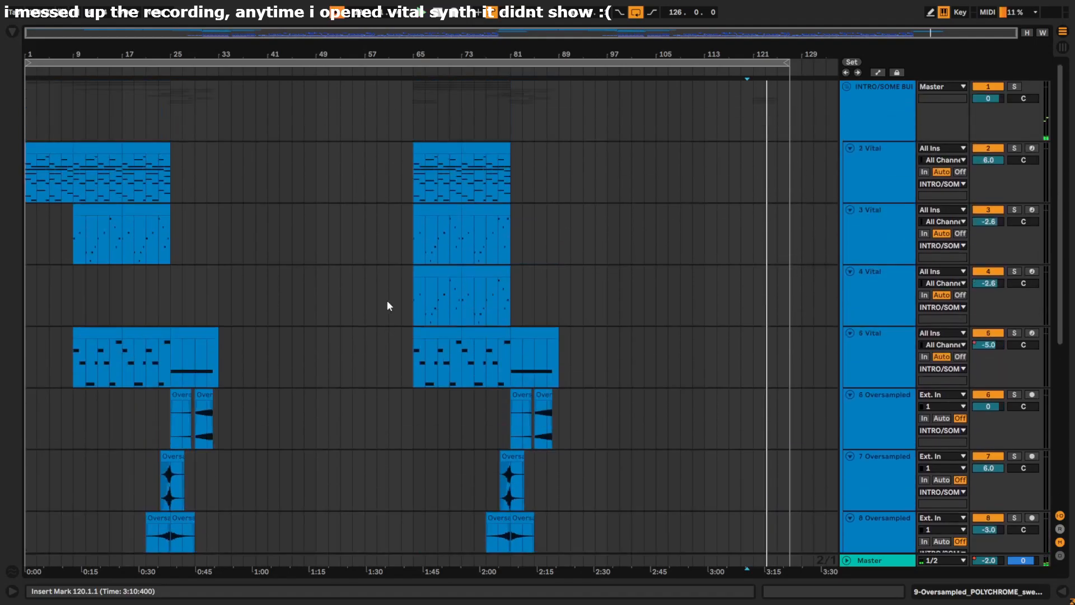
click(846, 88)
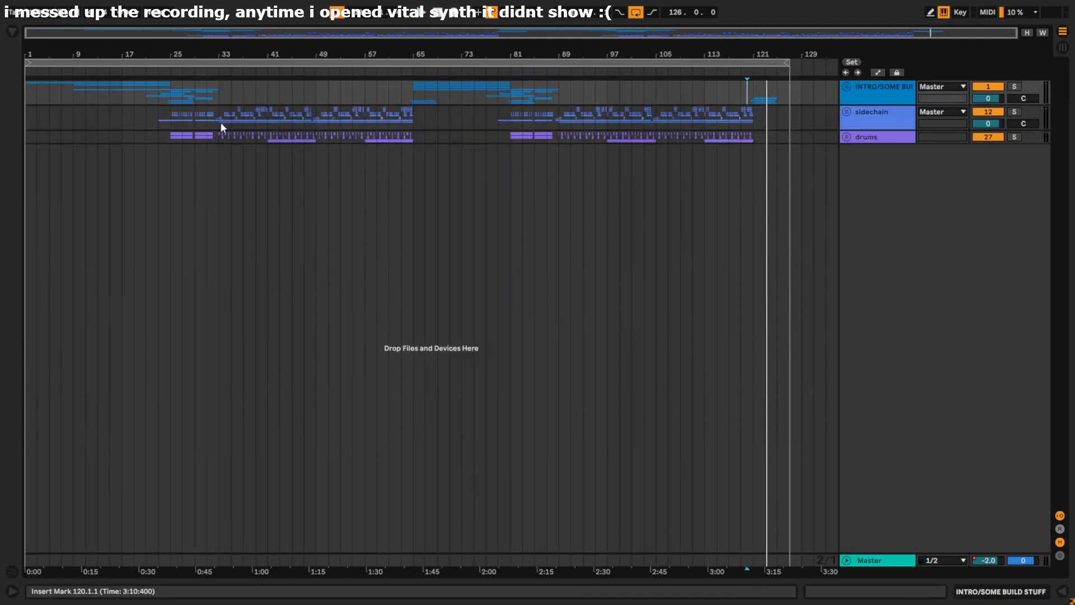
key(space)
click(31, 99)
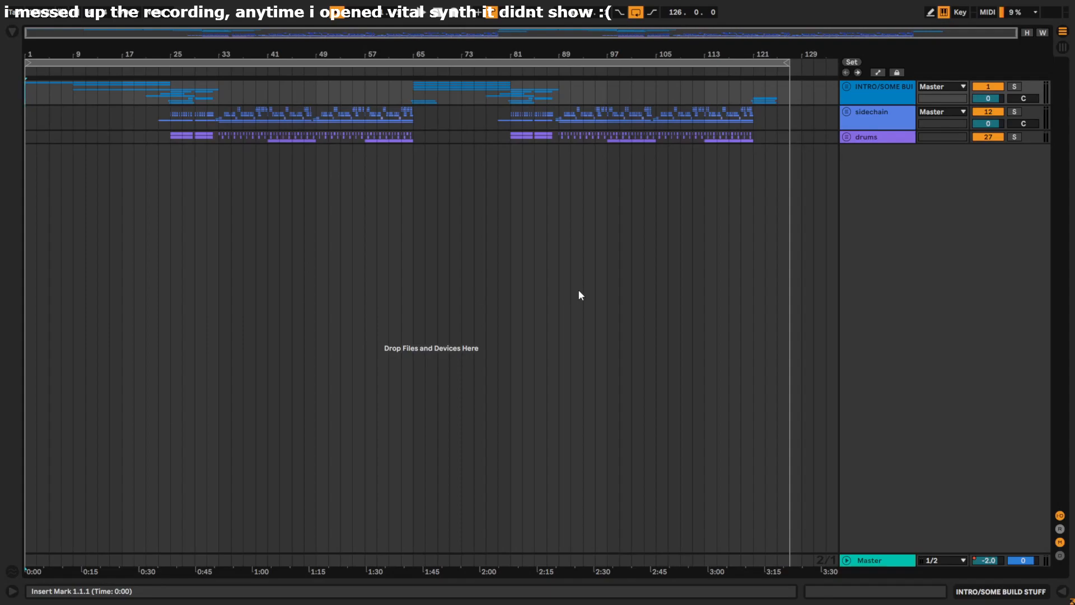